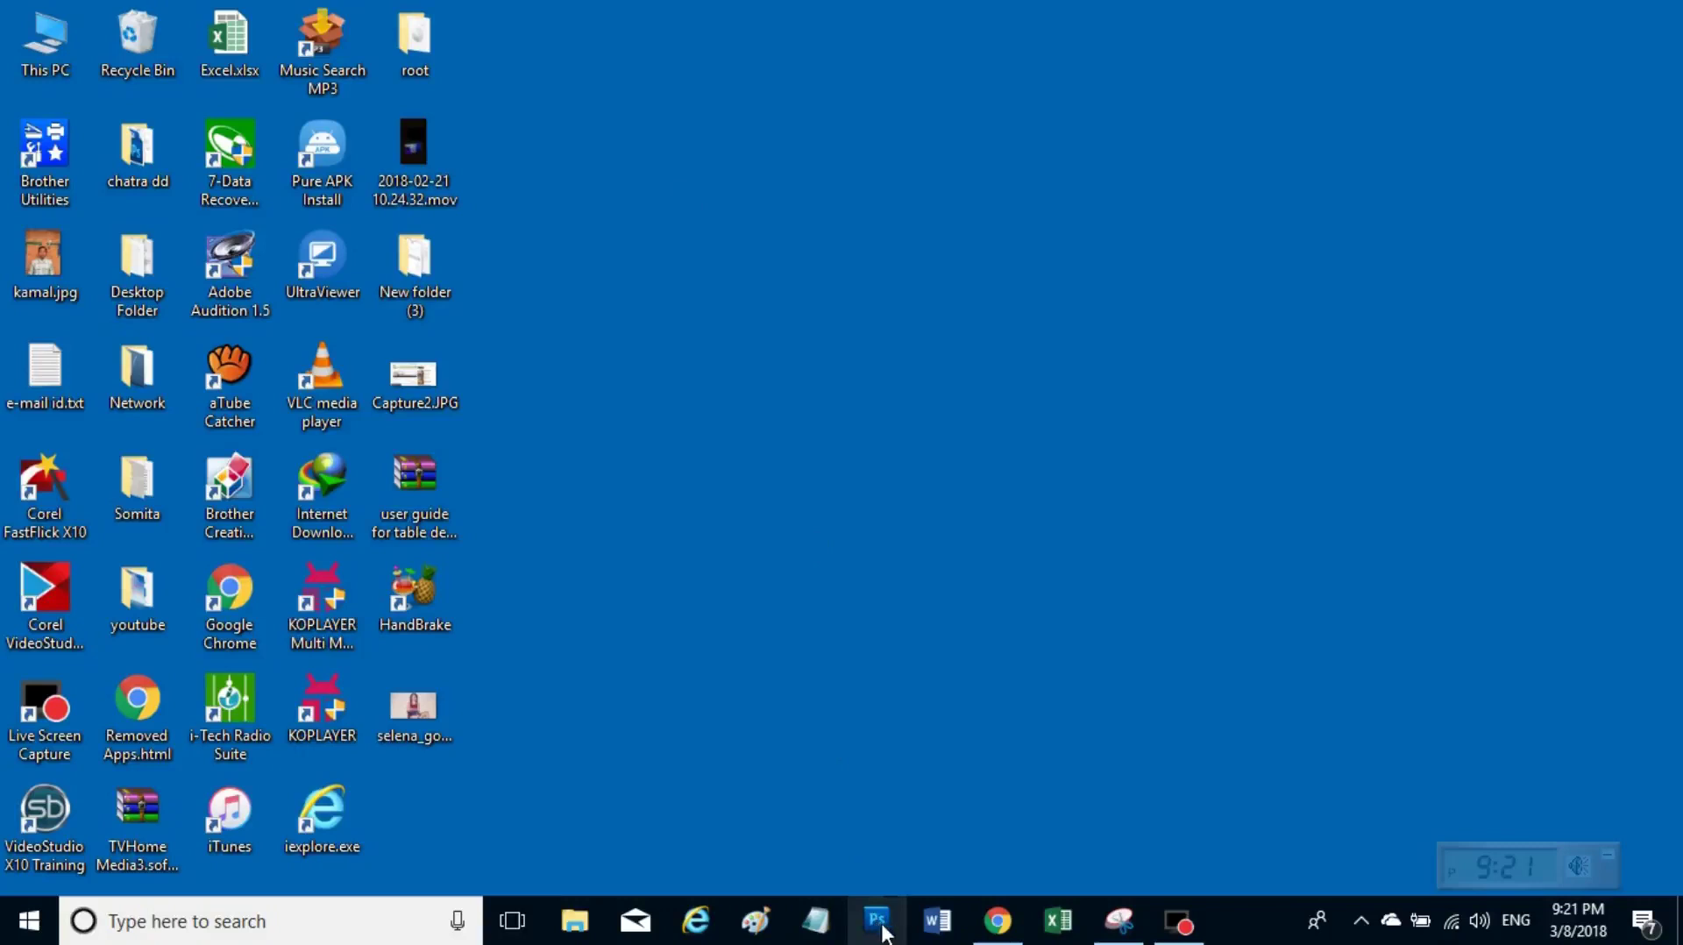
Launch Photoshop CS5 from the taskbar and wait for the empty workspace.
{"action": "left_click", "coordinate": [883, 927]}
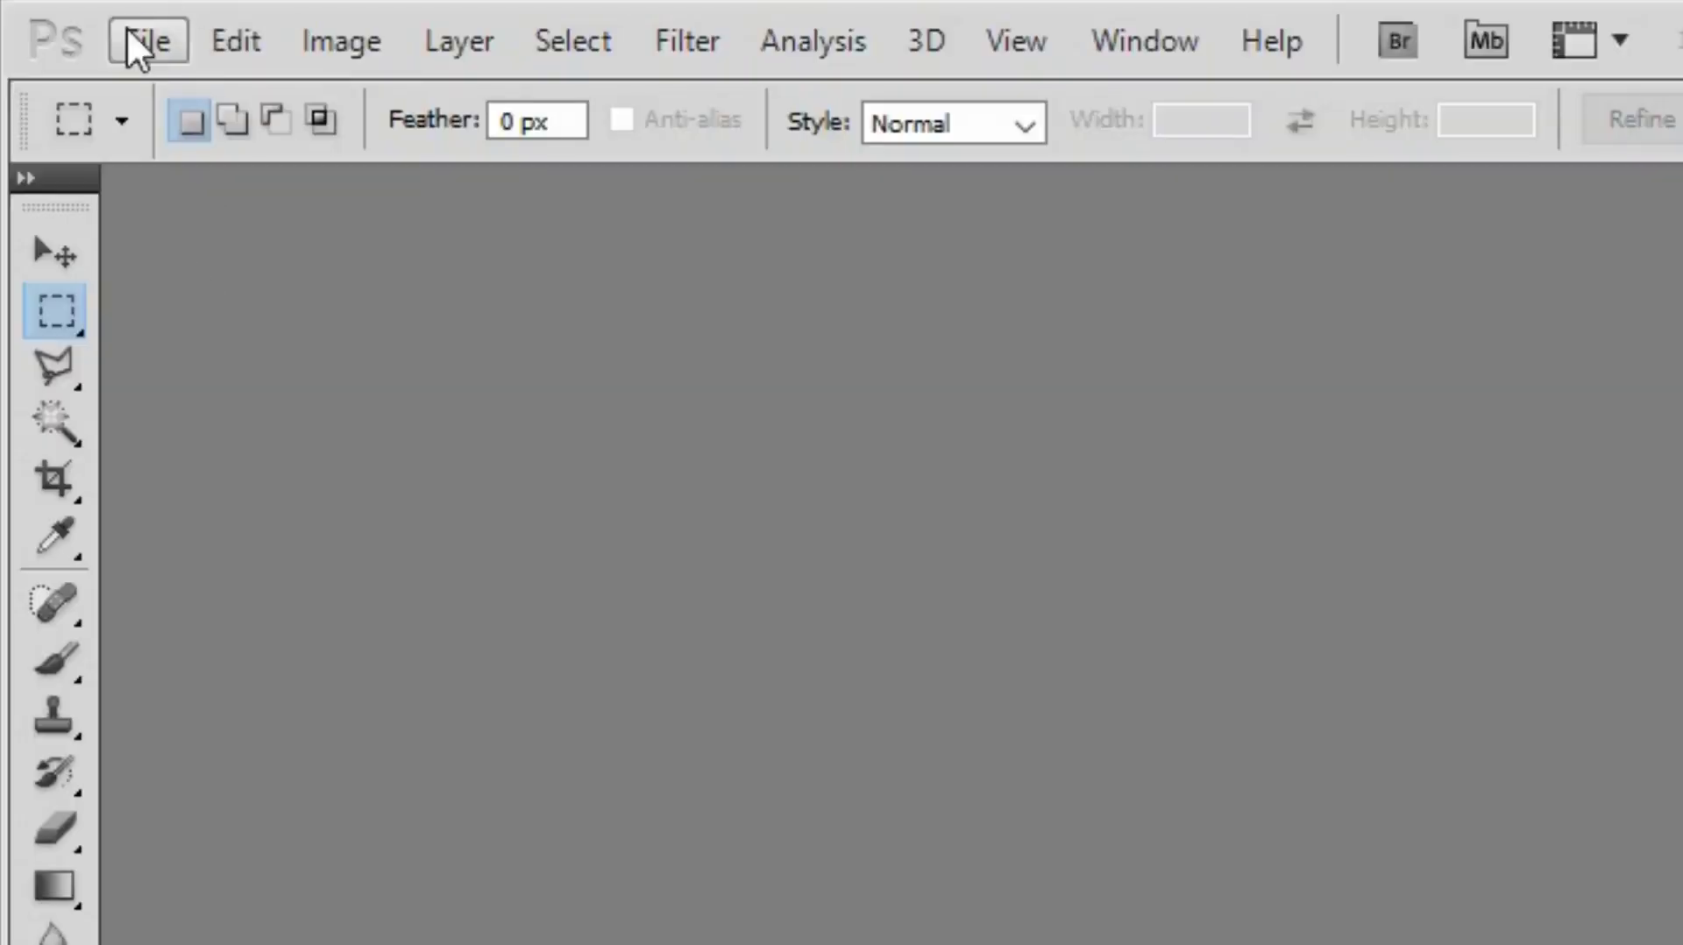
Open the portrait JPEG from the Desktop and float it in its own window.
{"action": "left_click", "coordinate": [129, 35]}
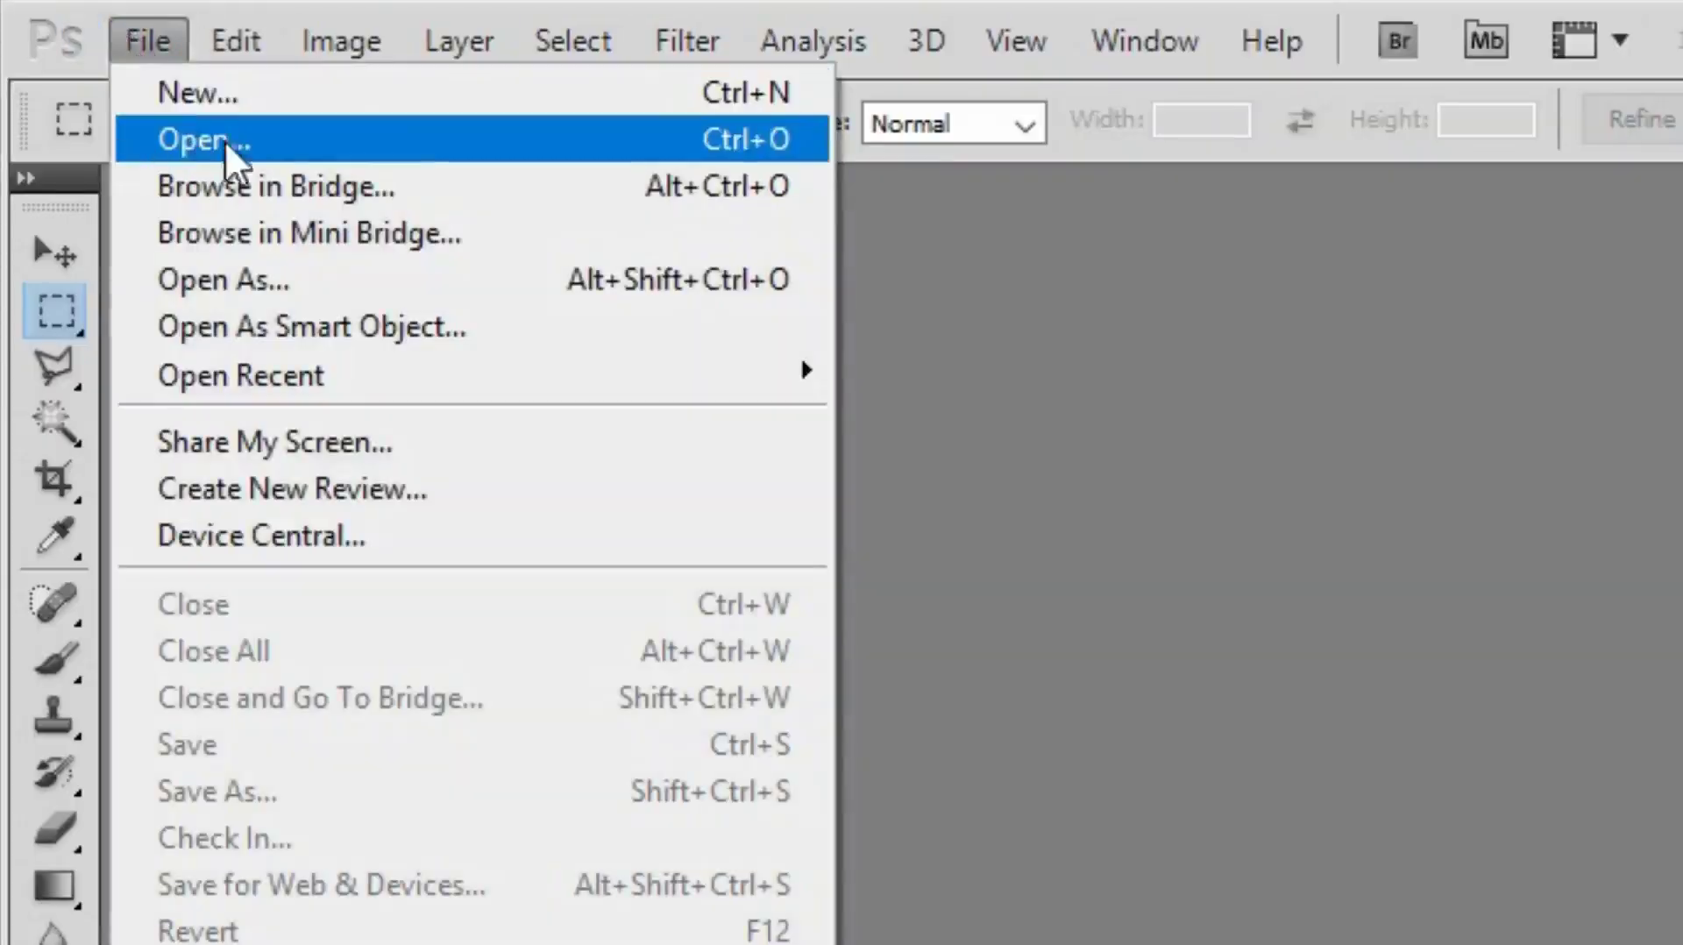
{"action": "left_click", "coordinate": [263, 140]}
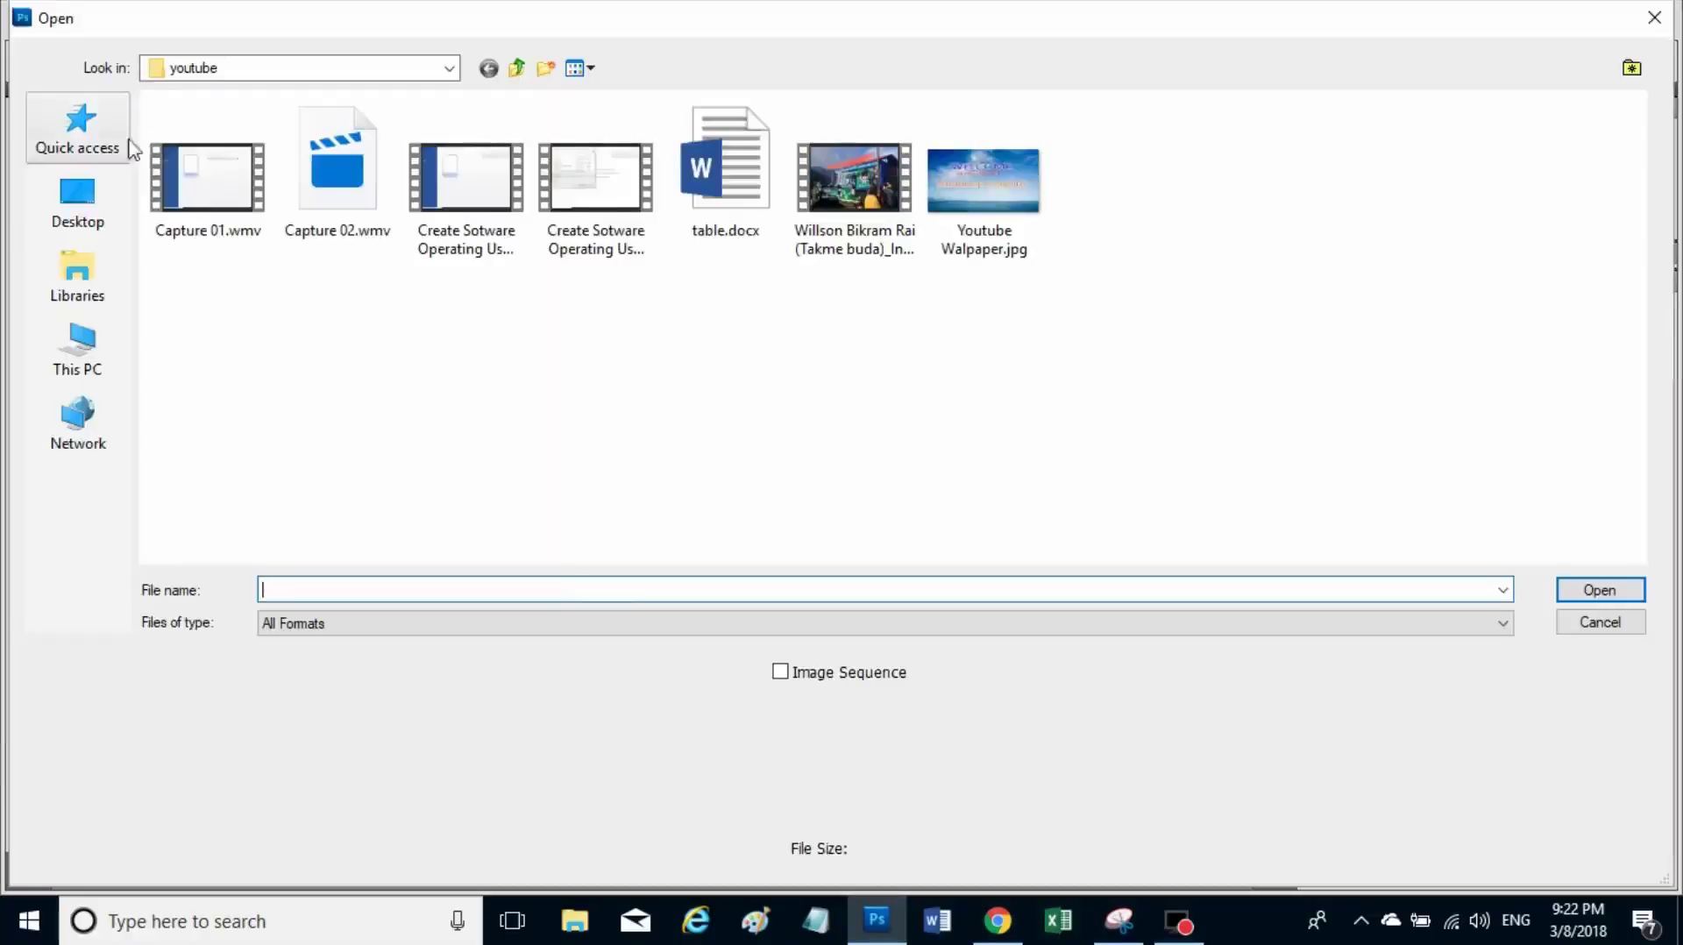
{"action": "left_click", "coordinate": [91, 202]}
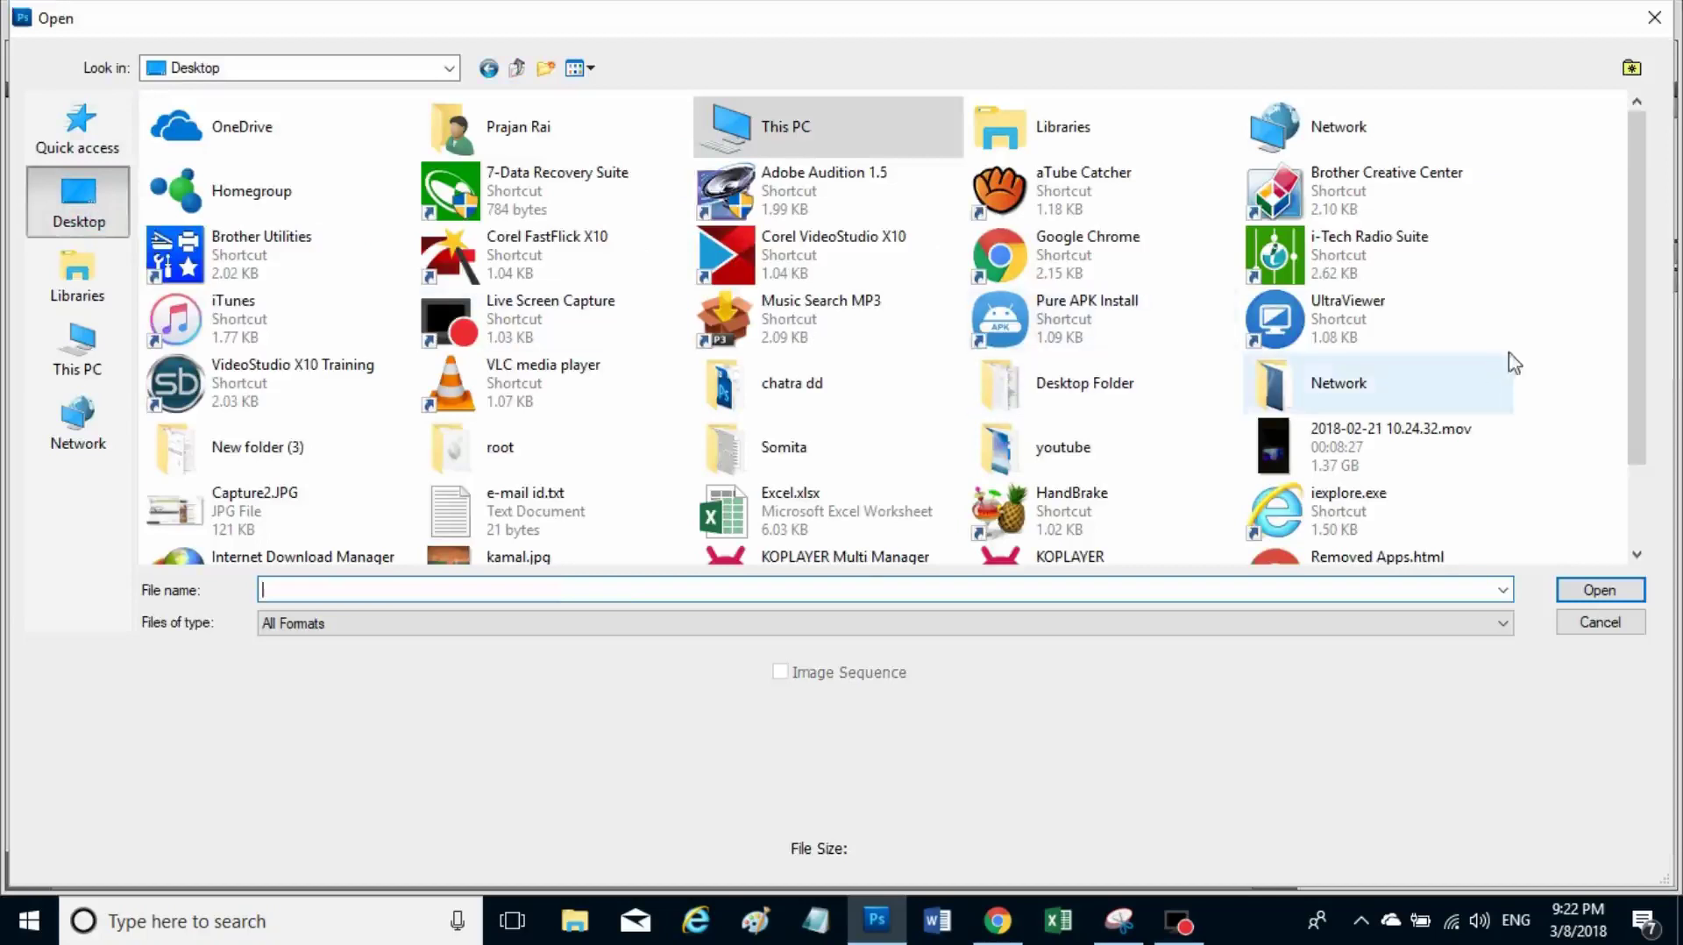
{"action": "left_click_drag", "start_coordinate": [1636, 302], "coordinate": [1651, 393]}
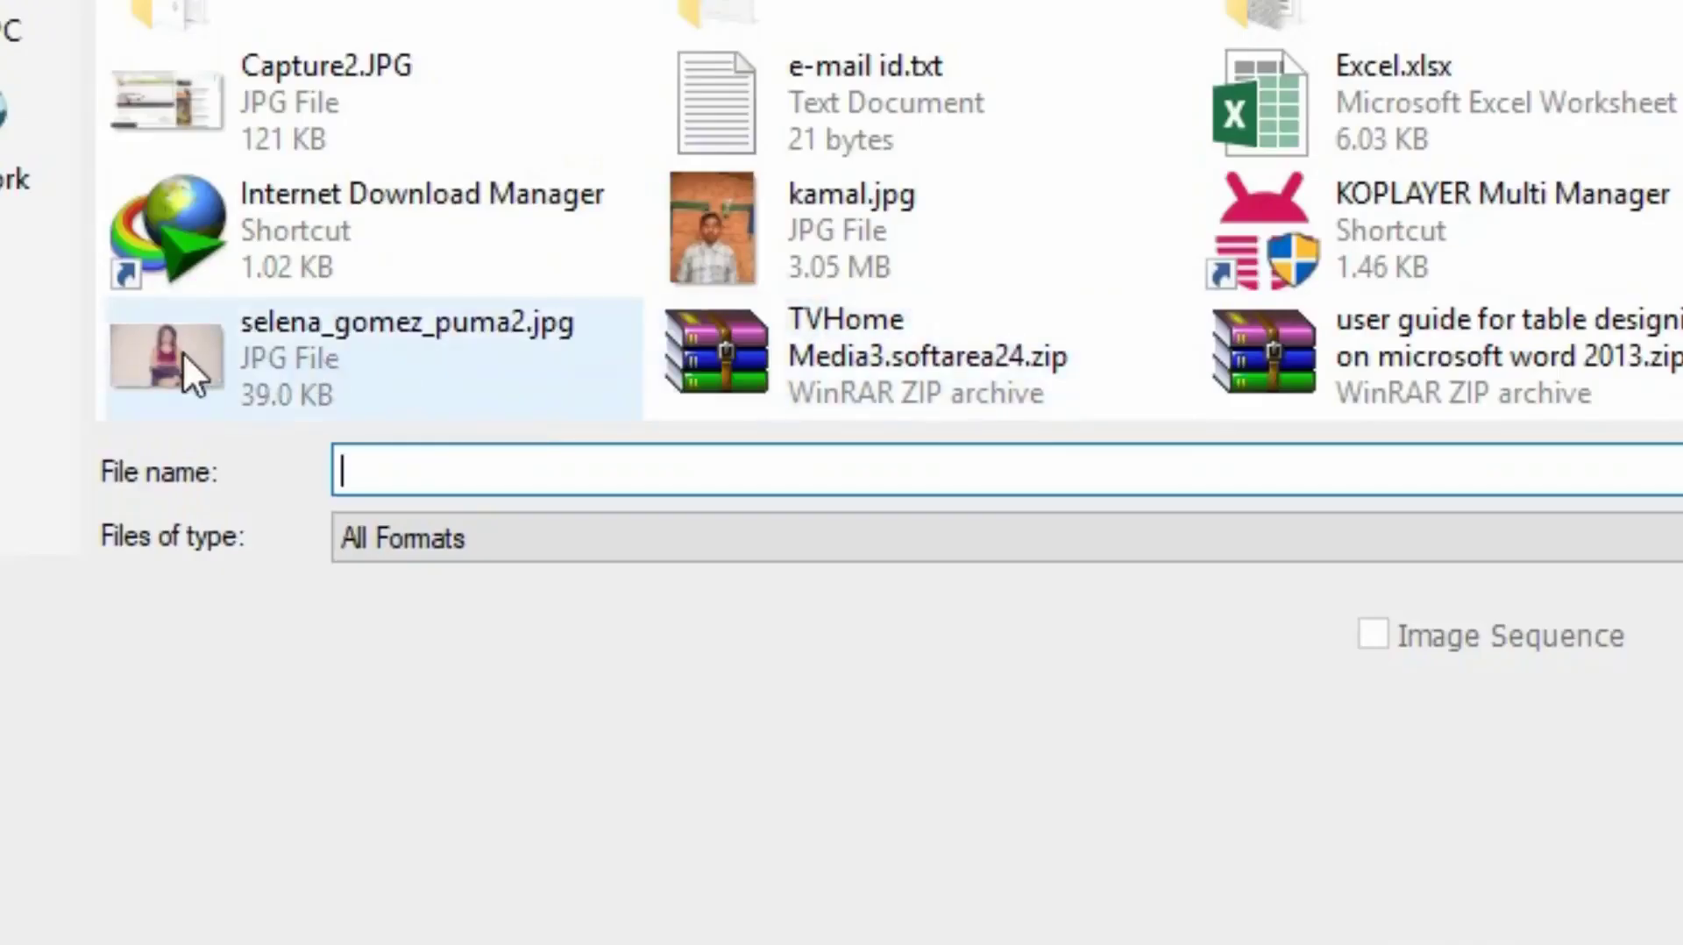
{"action": "left_click", "coordinate": [182, 351]}
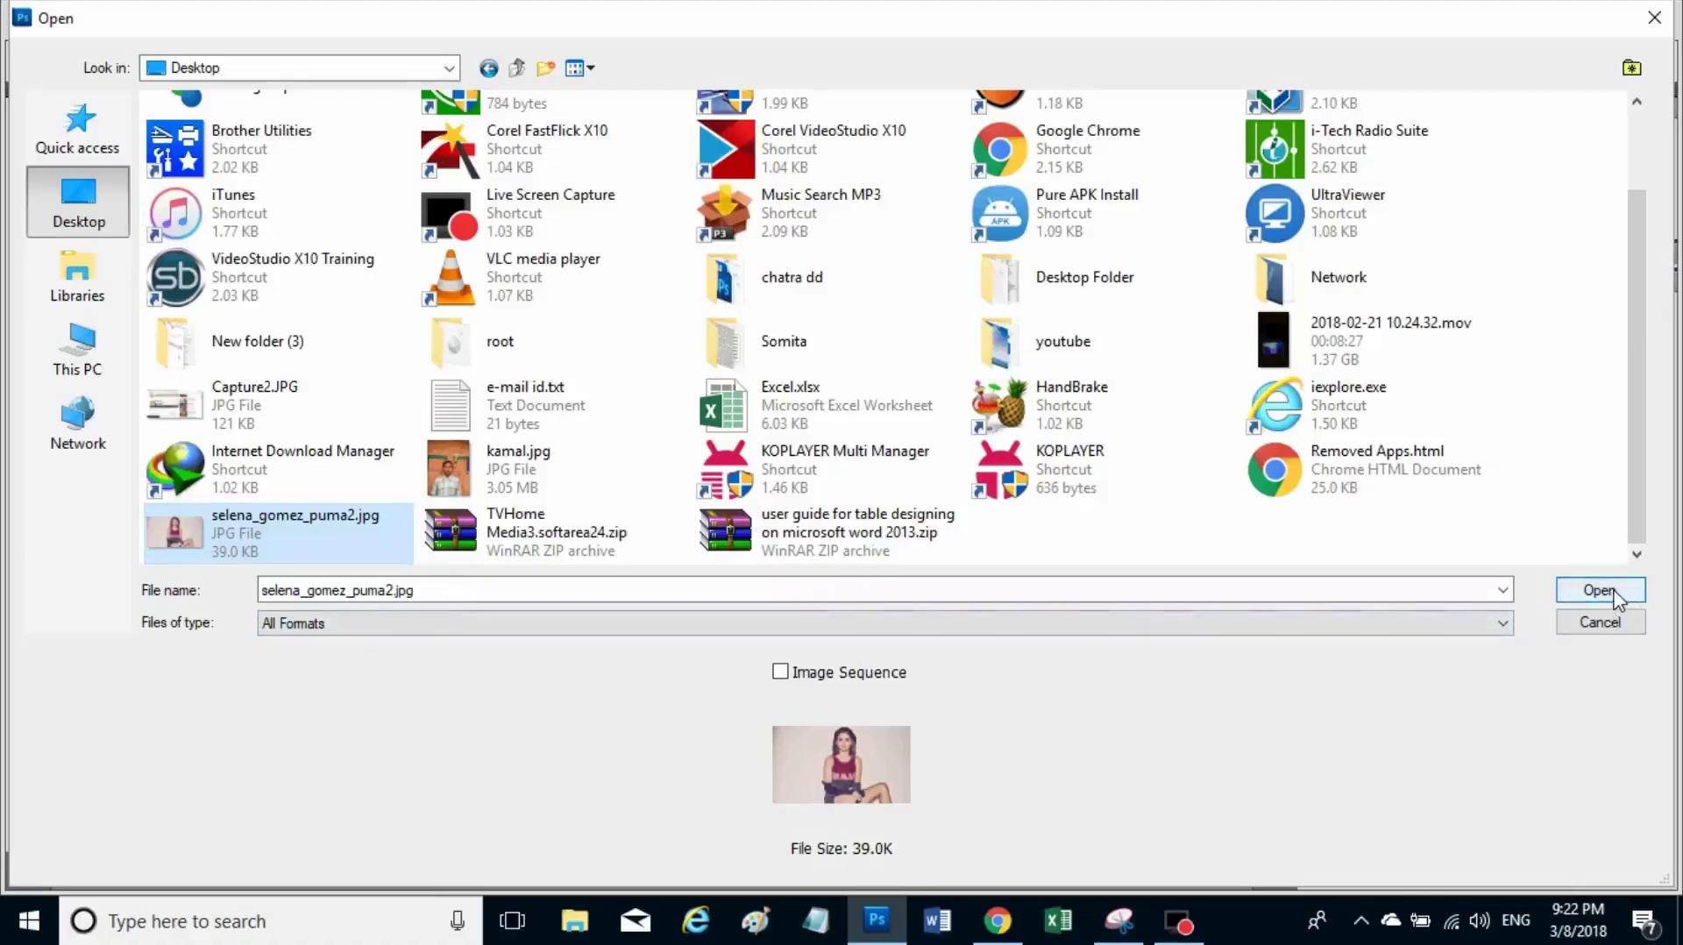
{"action": "left_click", "coordinate": [1598, 591]}
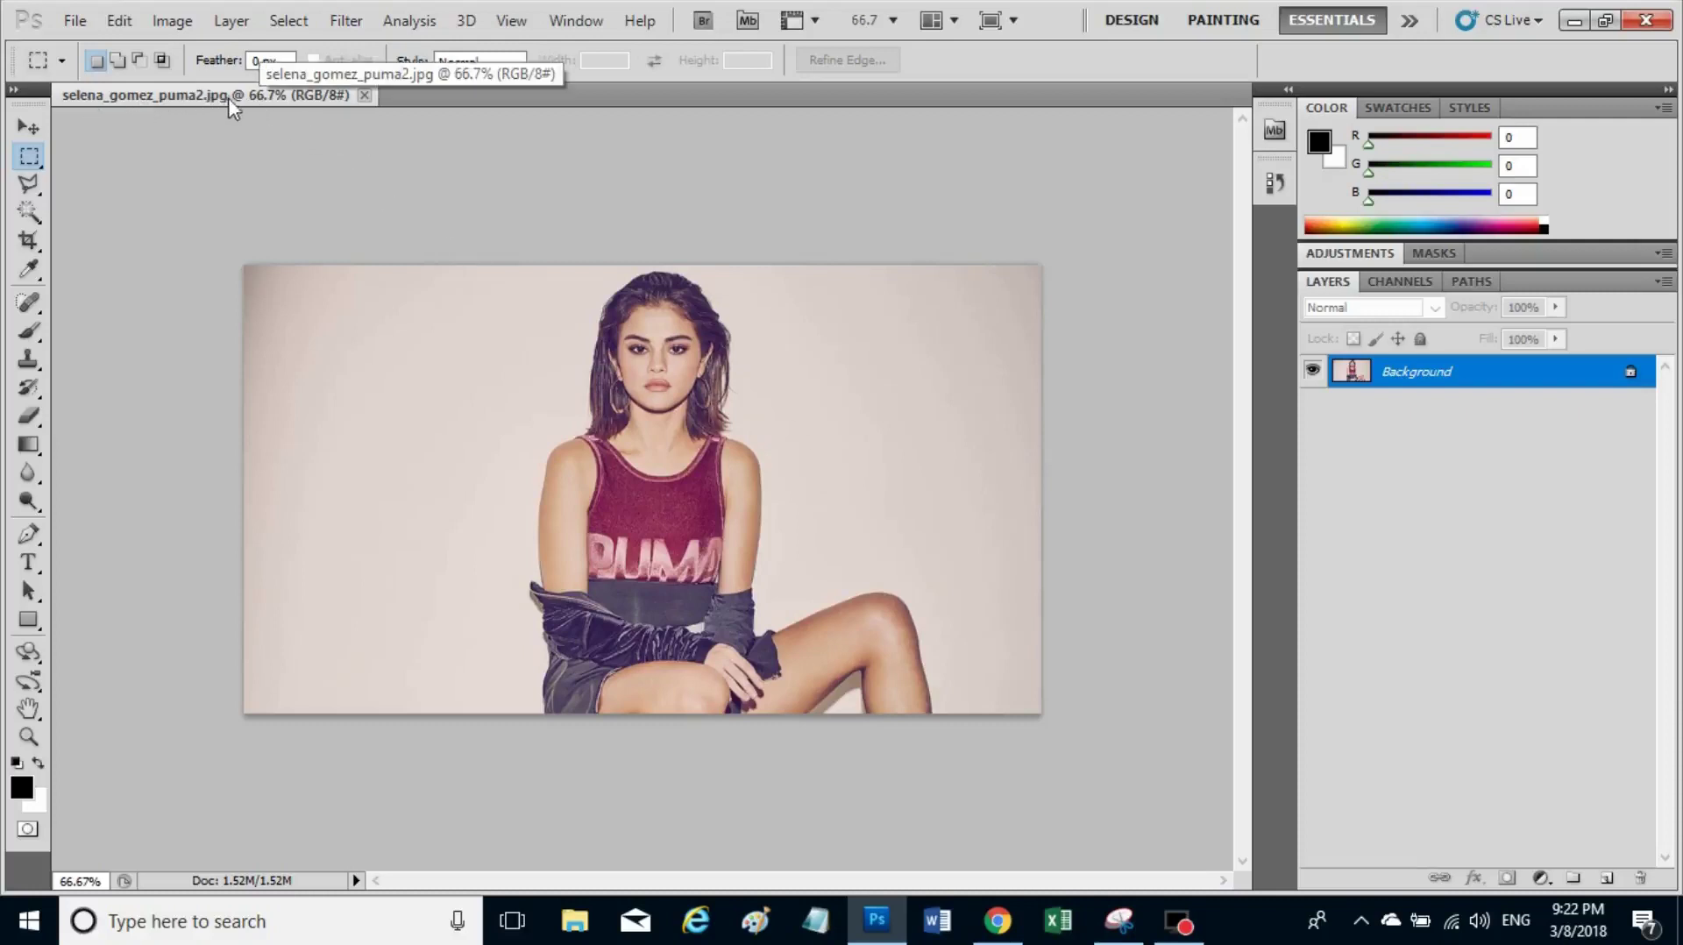
{"action": "left_click_drag", "start_coordinate": [229, 98], "coordinate": [759, 281]}
{"action": "left_click_drag", "start_coordinate": [814, 231], "coordinate": [671, 281]}
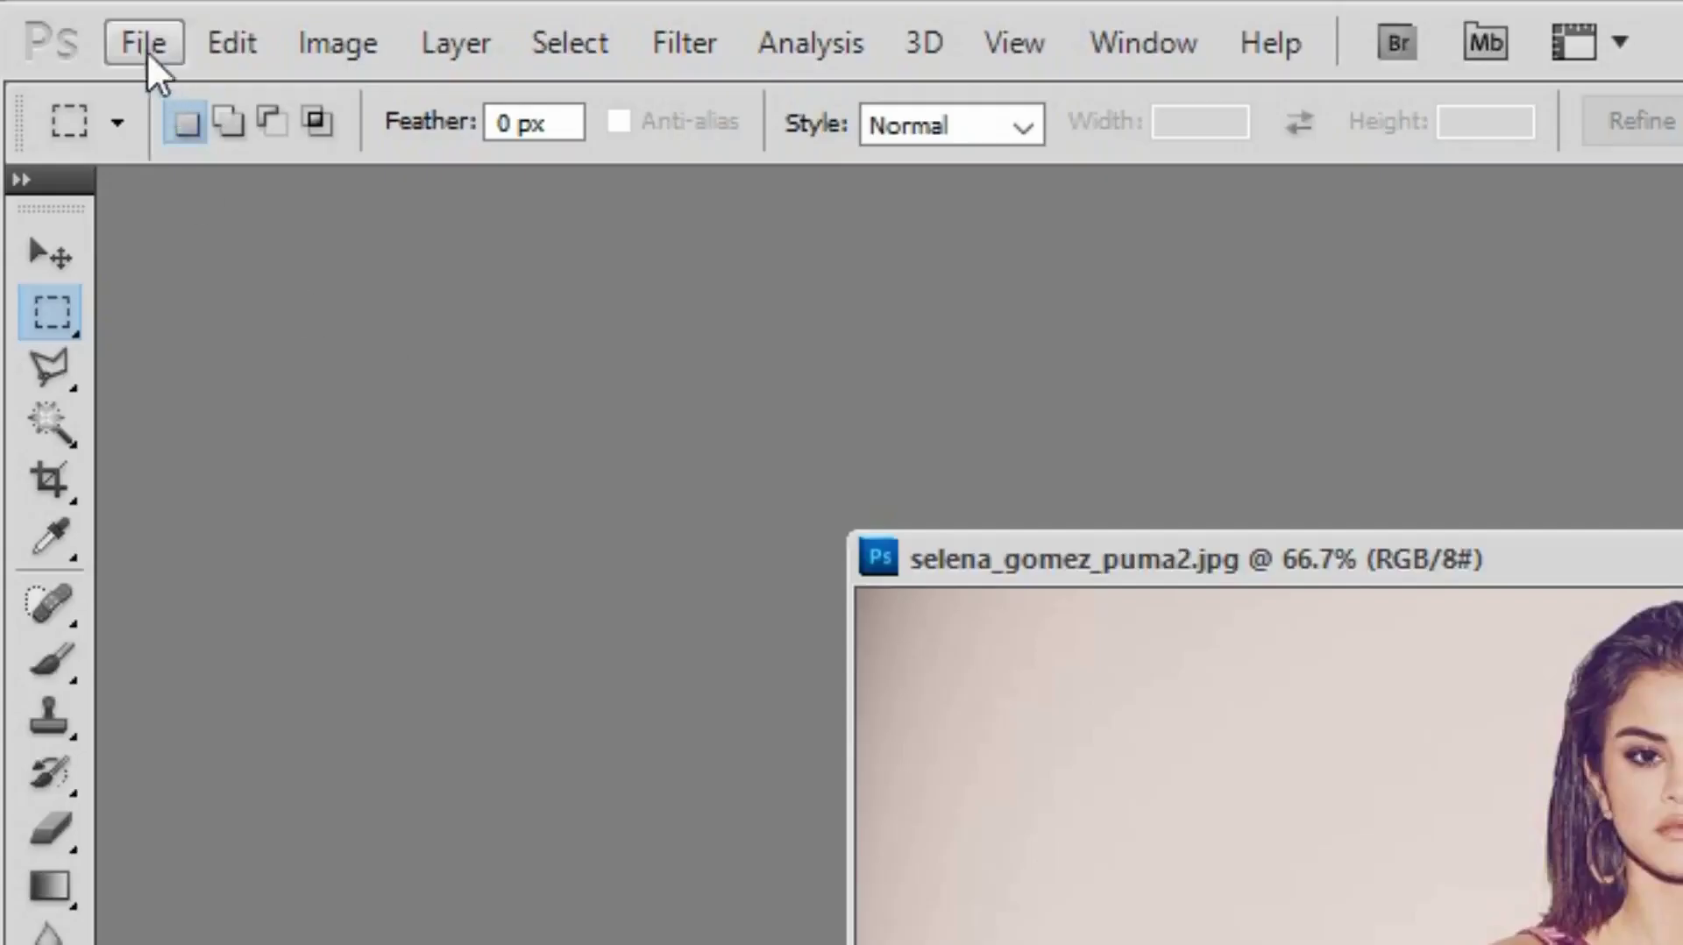
Create a new 4 x 6 inch, 300 ppi document from the Photo preset.
{"action": "left_click", "coordinate": [146, 51]}
{"action": "left_click", "coordinate": [256, 98]}
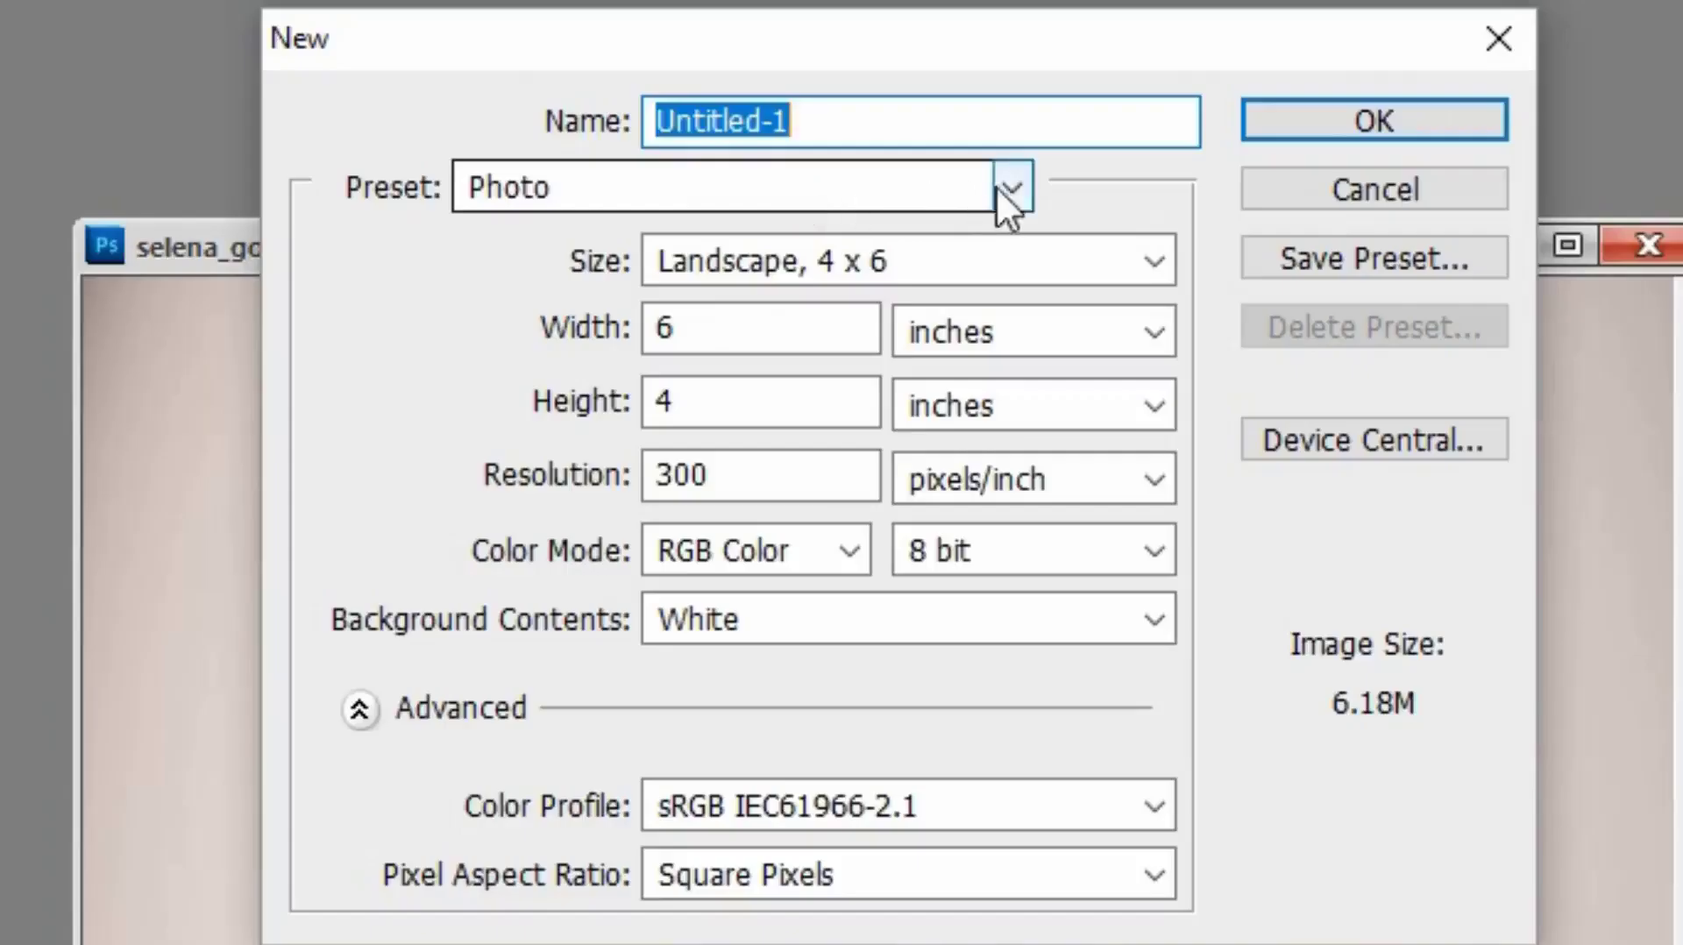
{"action": "left_click", "coordinate": [896, 250]}
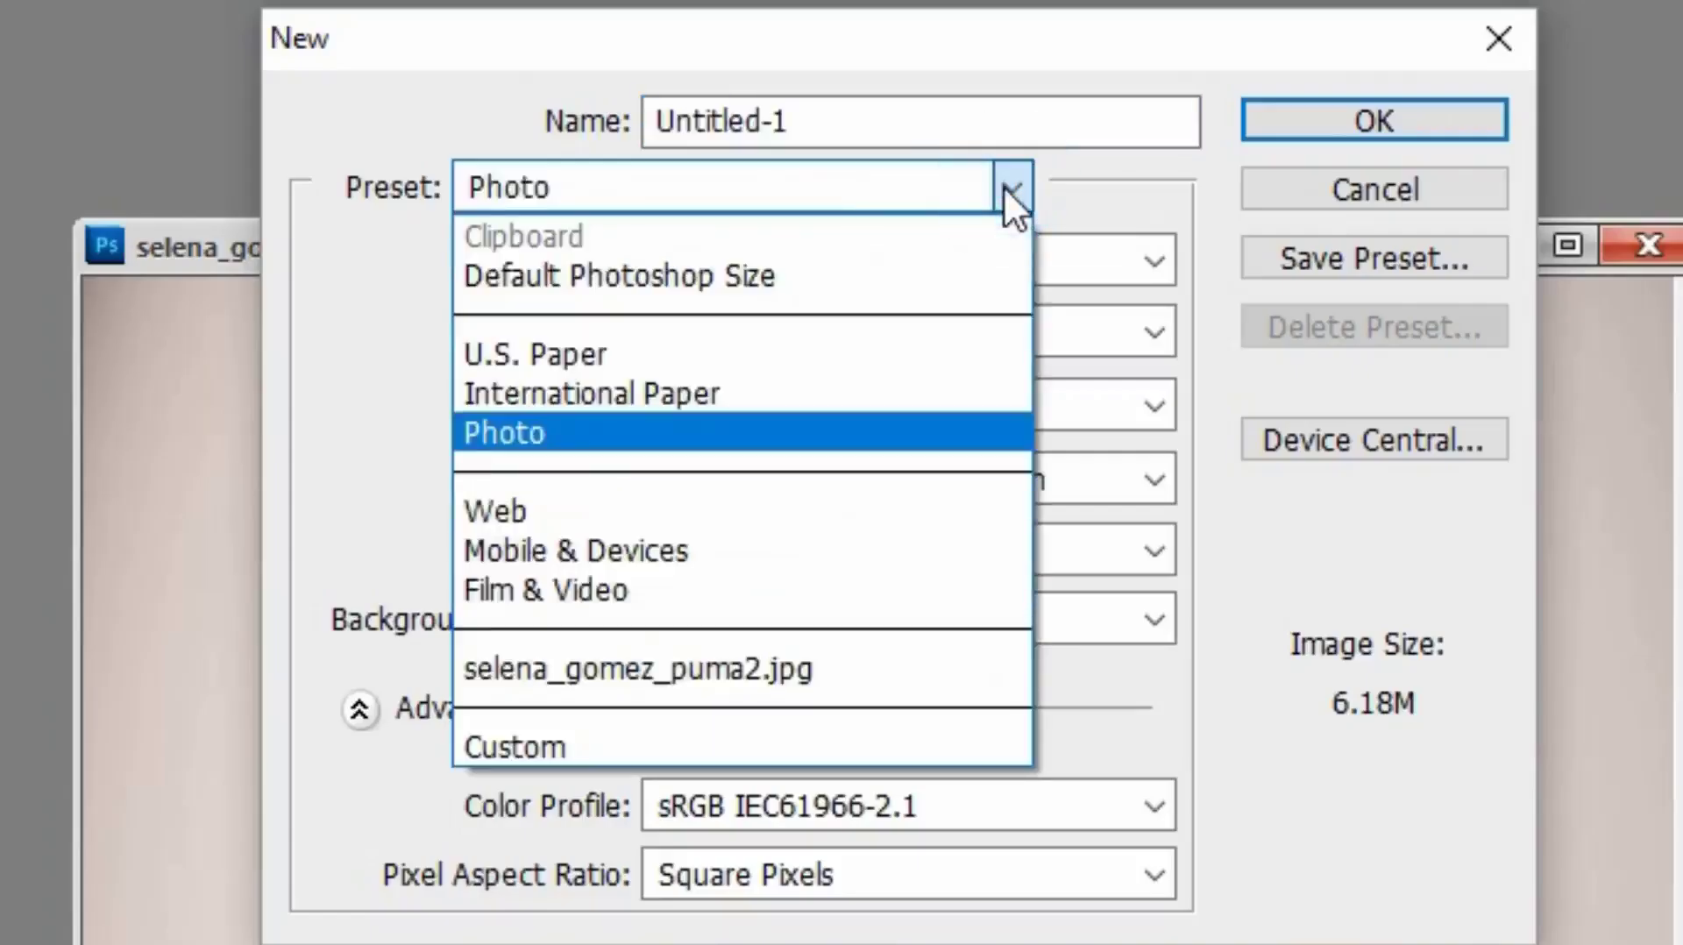
{"action": "left_click", "coordinate": [544, 434]}
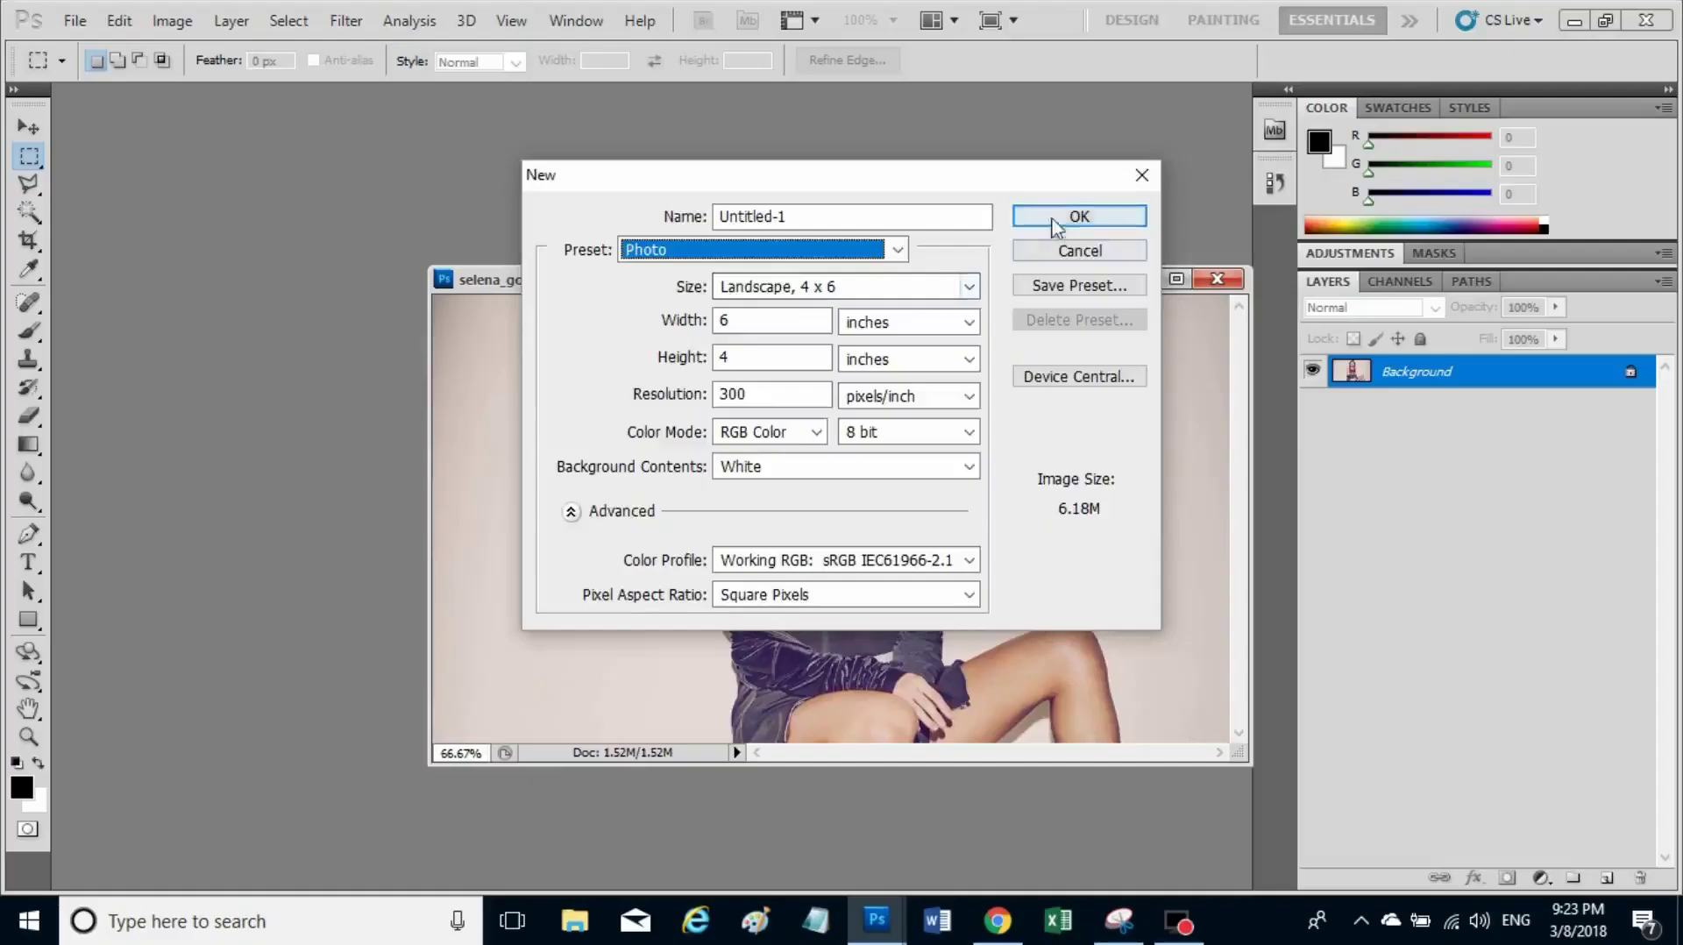
{"action": "left_click", "coordinate": [1080, 219]}
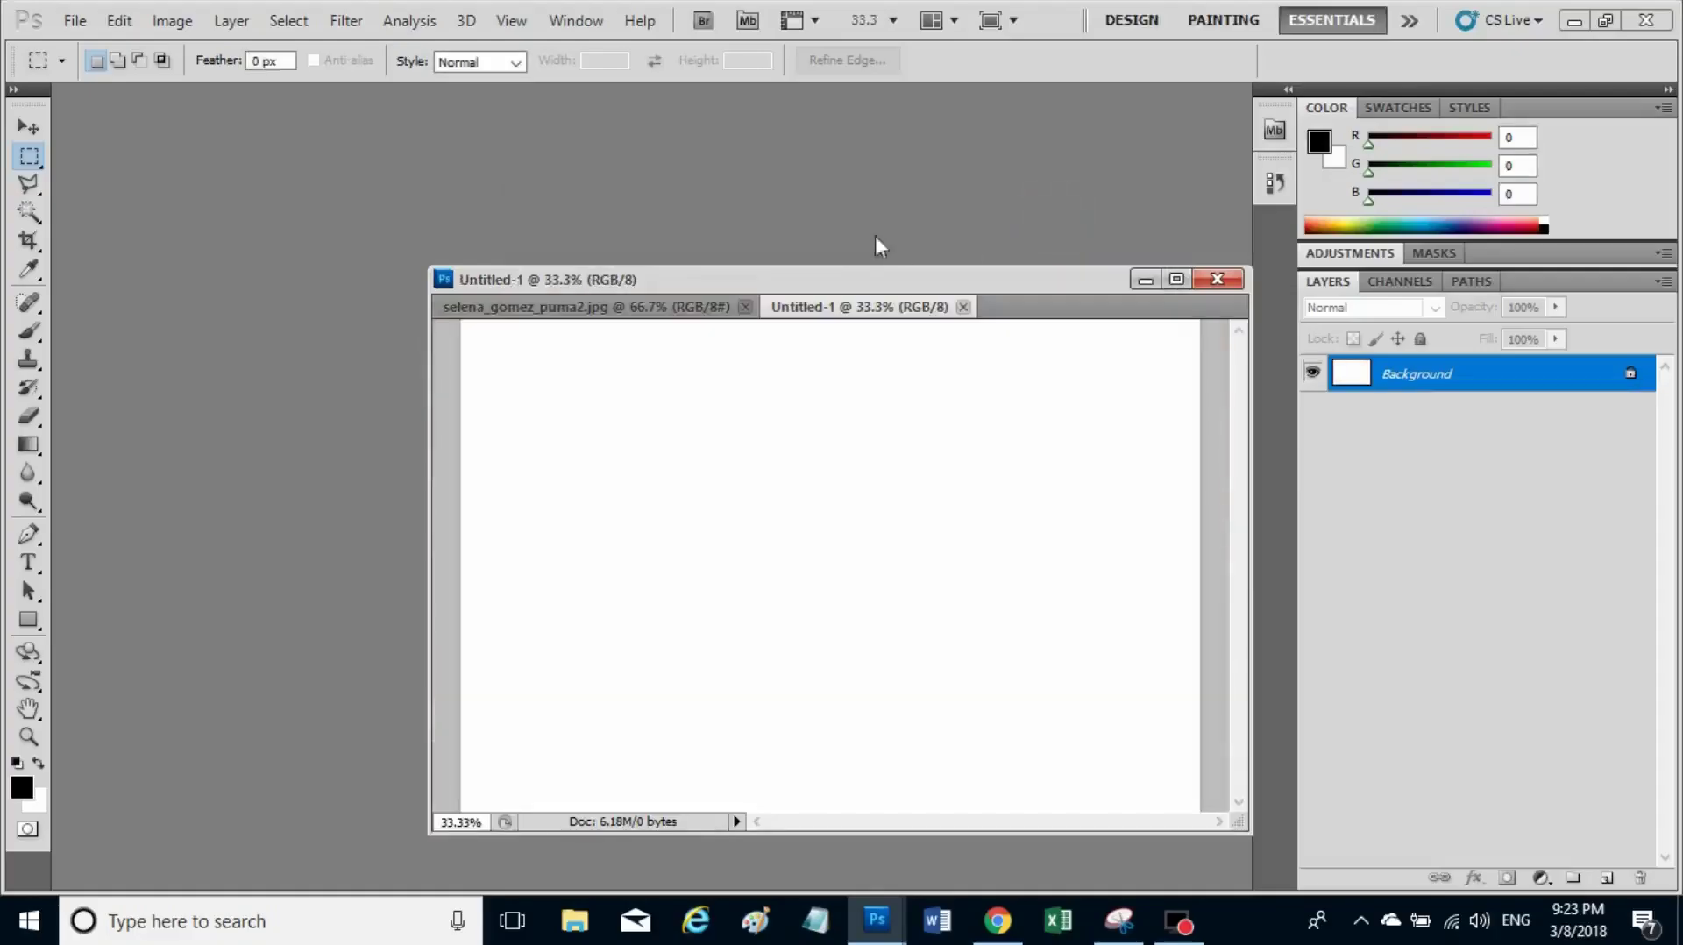
Float the Untitled-1 window, make it taller, and turn on rulers.
{"action": "mouse_move", "coordinate": [865, 314]}
{"action": "left_mouse_down"}
{"action": "mouse_move", "coordinate": [306, 204]}
{"action": "mouse_move", "coordinate": [346, 229]}
{"action": "left_mouse_up"}
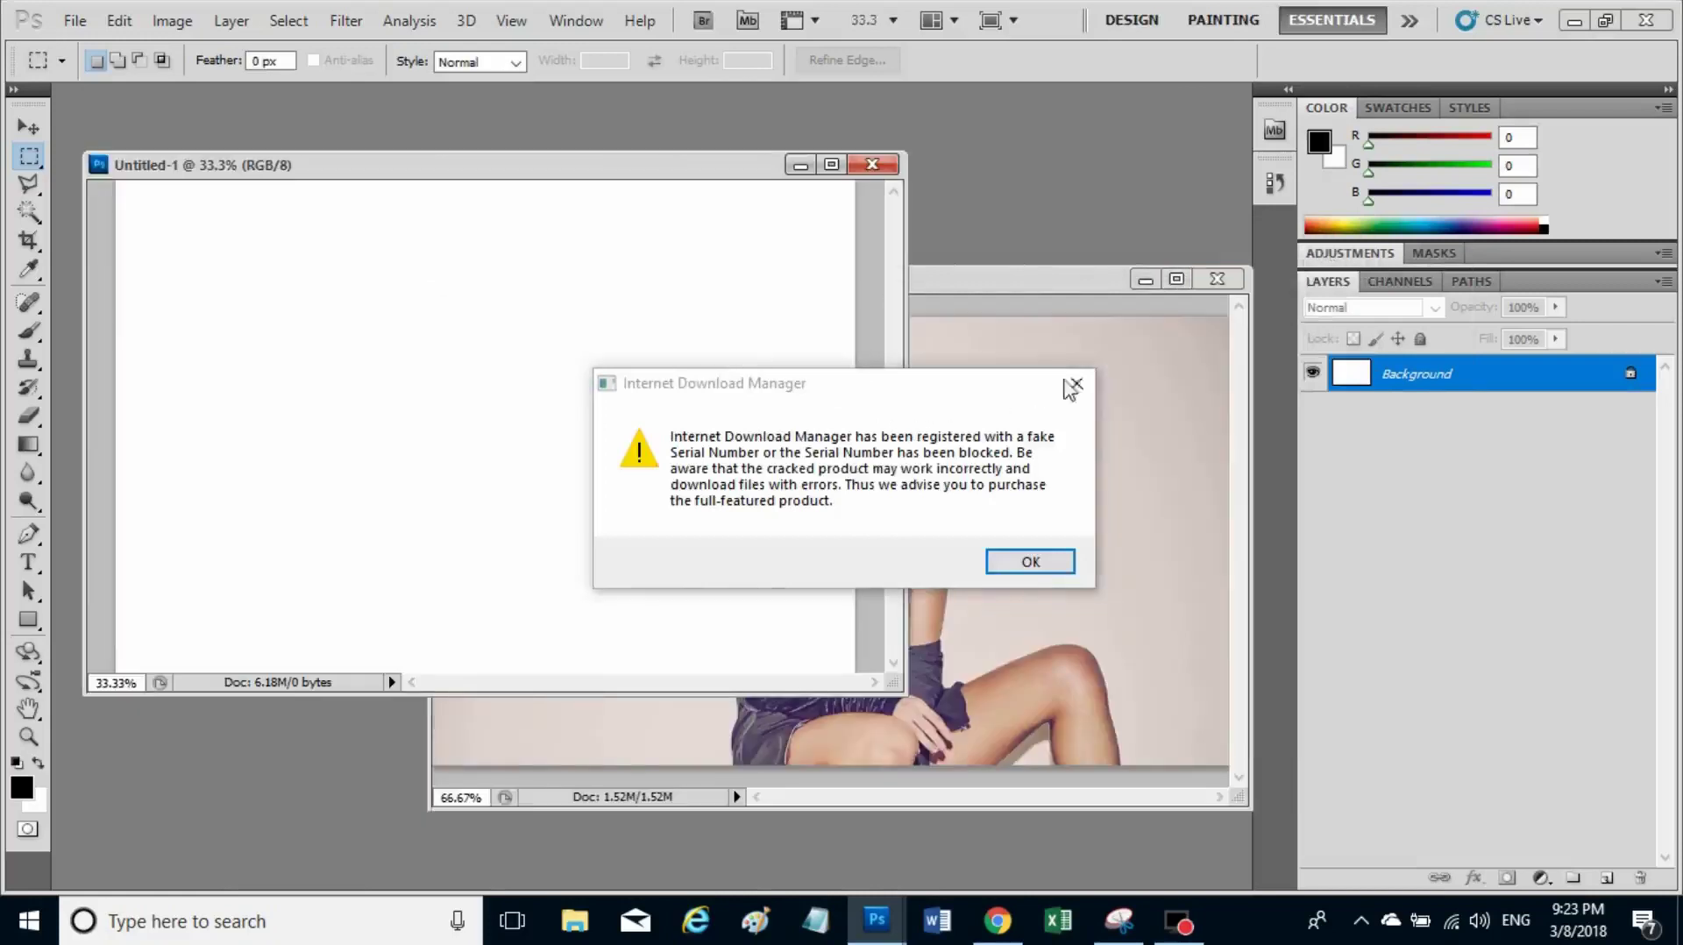
{"action": "left_click_drag", "start_coordinate": [621, 394], "coordinate": [1682, 621]}
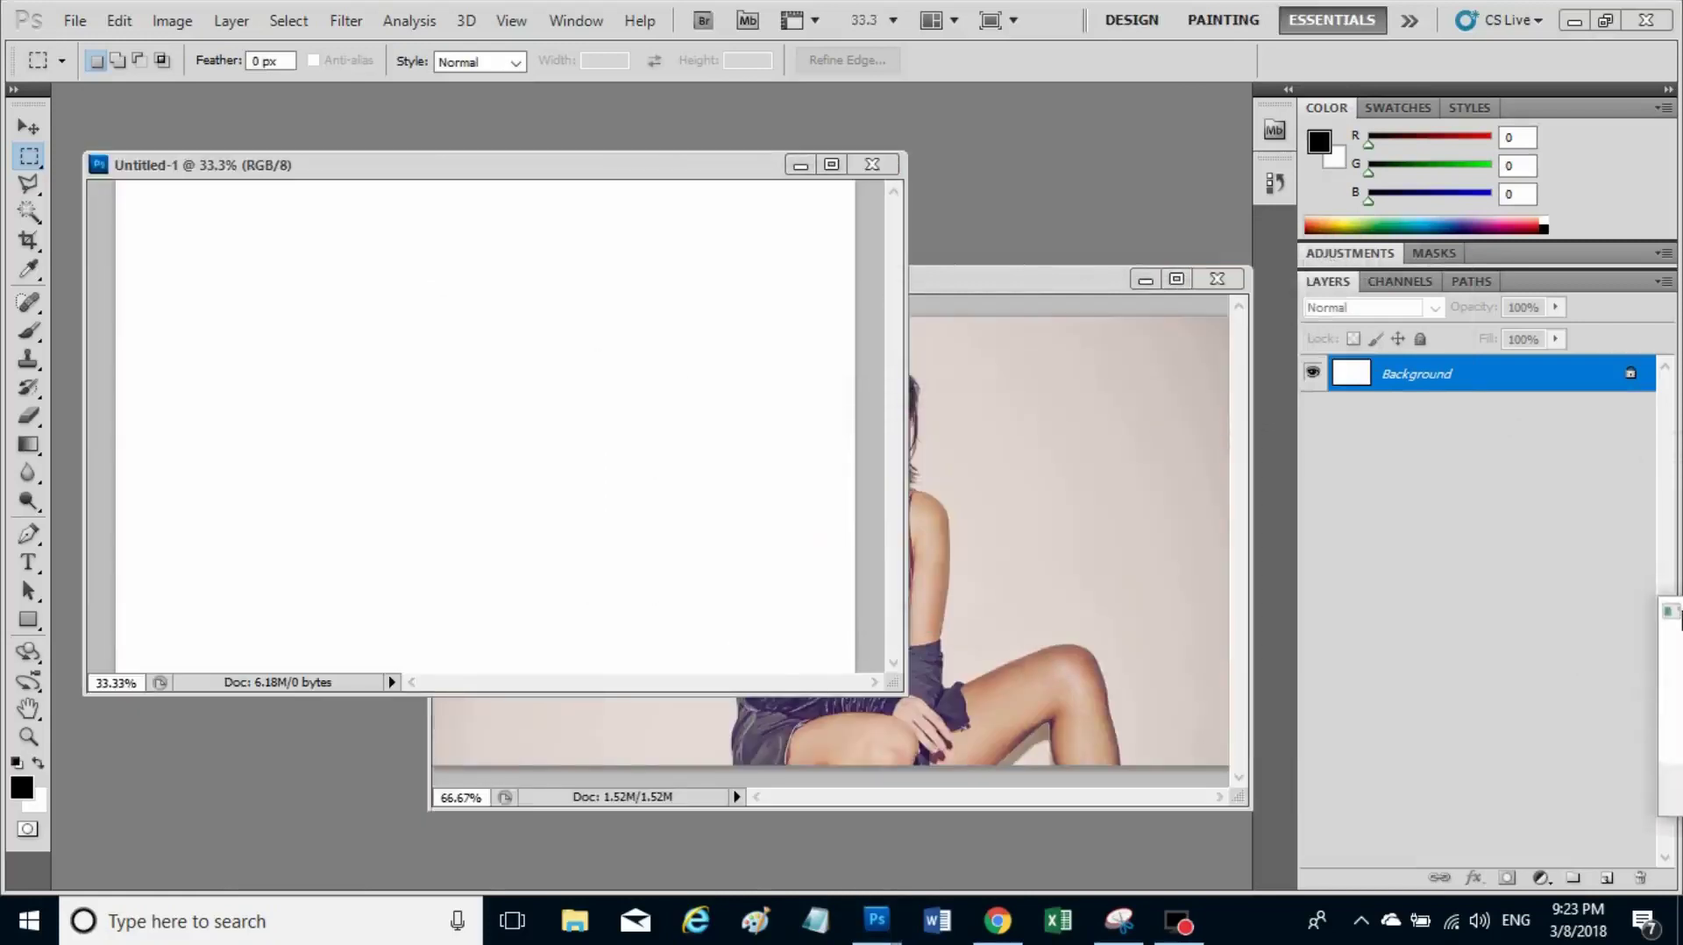
{"action": "mouse_move", "coordinate": [562, 171]}
{"action": "left_mouse_down"}
{"action": "mouse_move", "coordinate": [526, 165]}
{"action": "mouse_move", "coordinate": [544, 167]}
{"action": "left_mouse_up"}
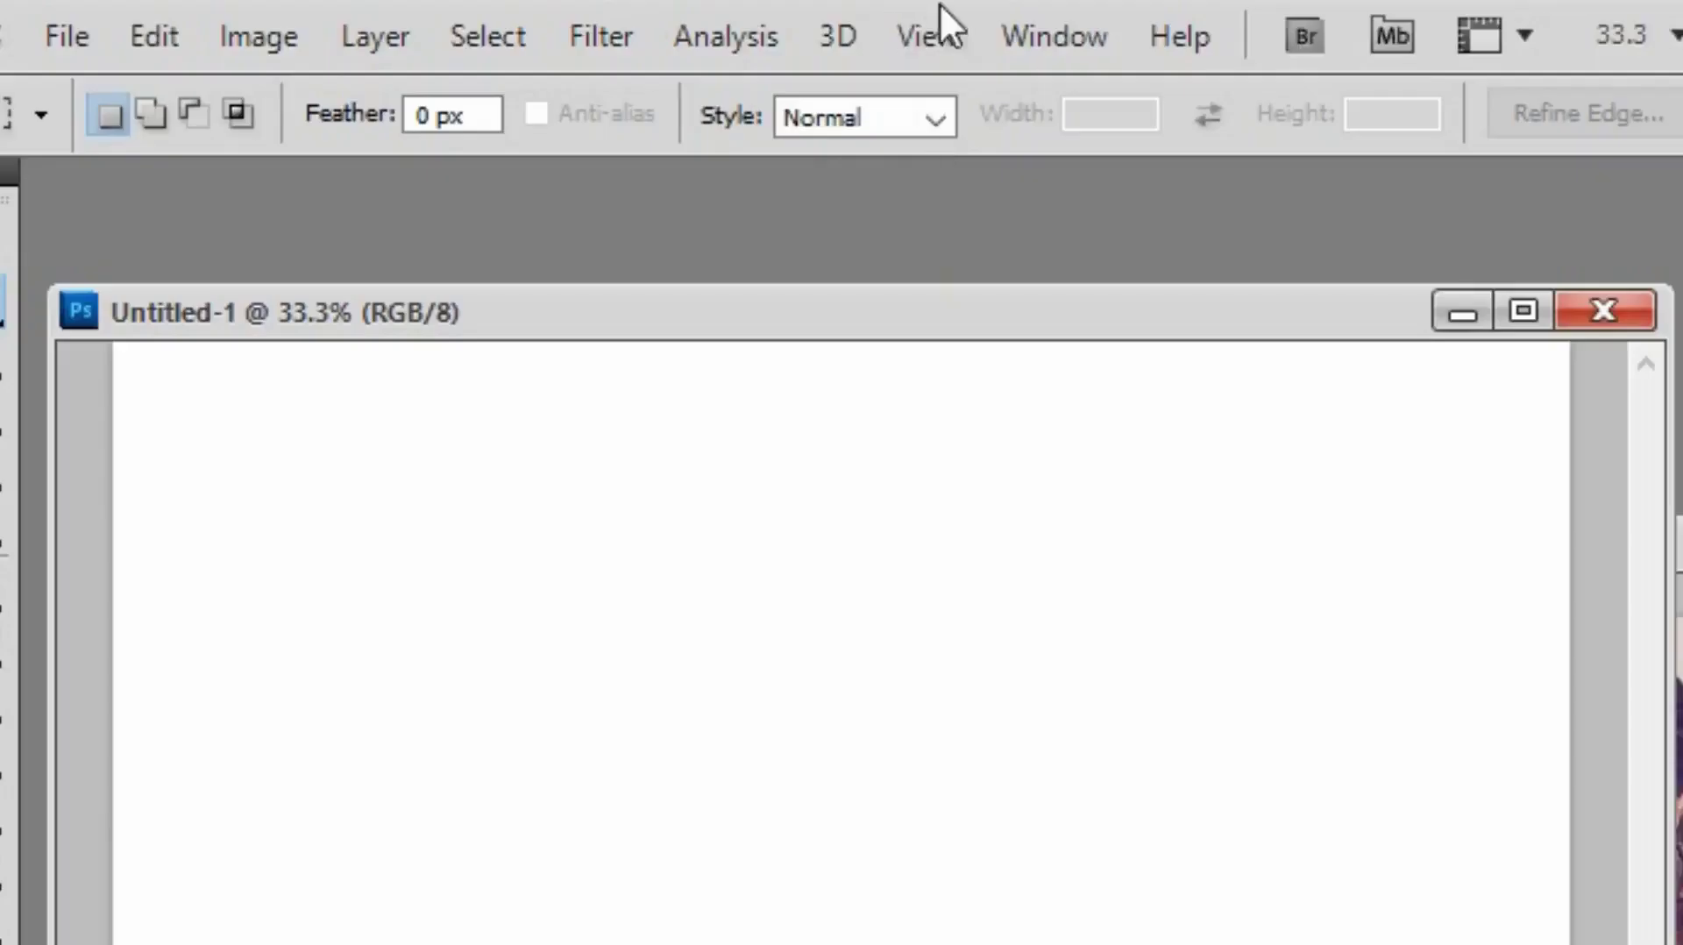
{"action": "left_click", "coordinate": [511, 11]}
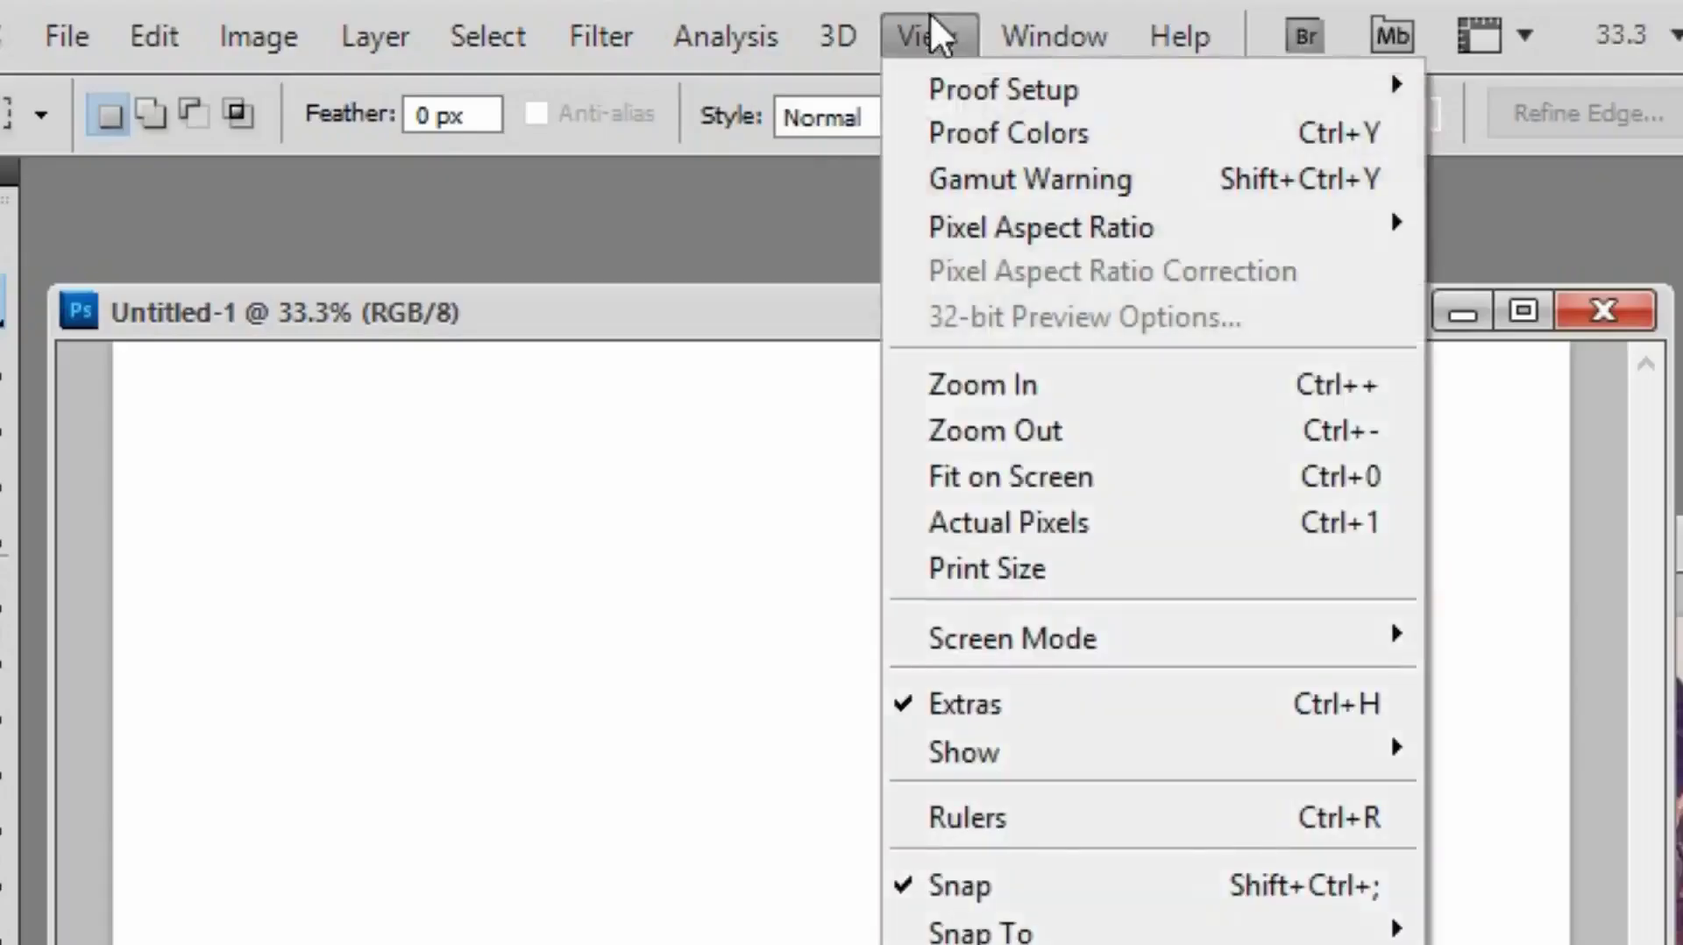
{"action": "left_click", "coordinate": [1231, 820]}
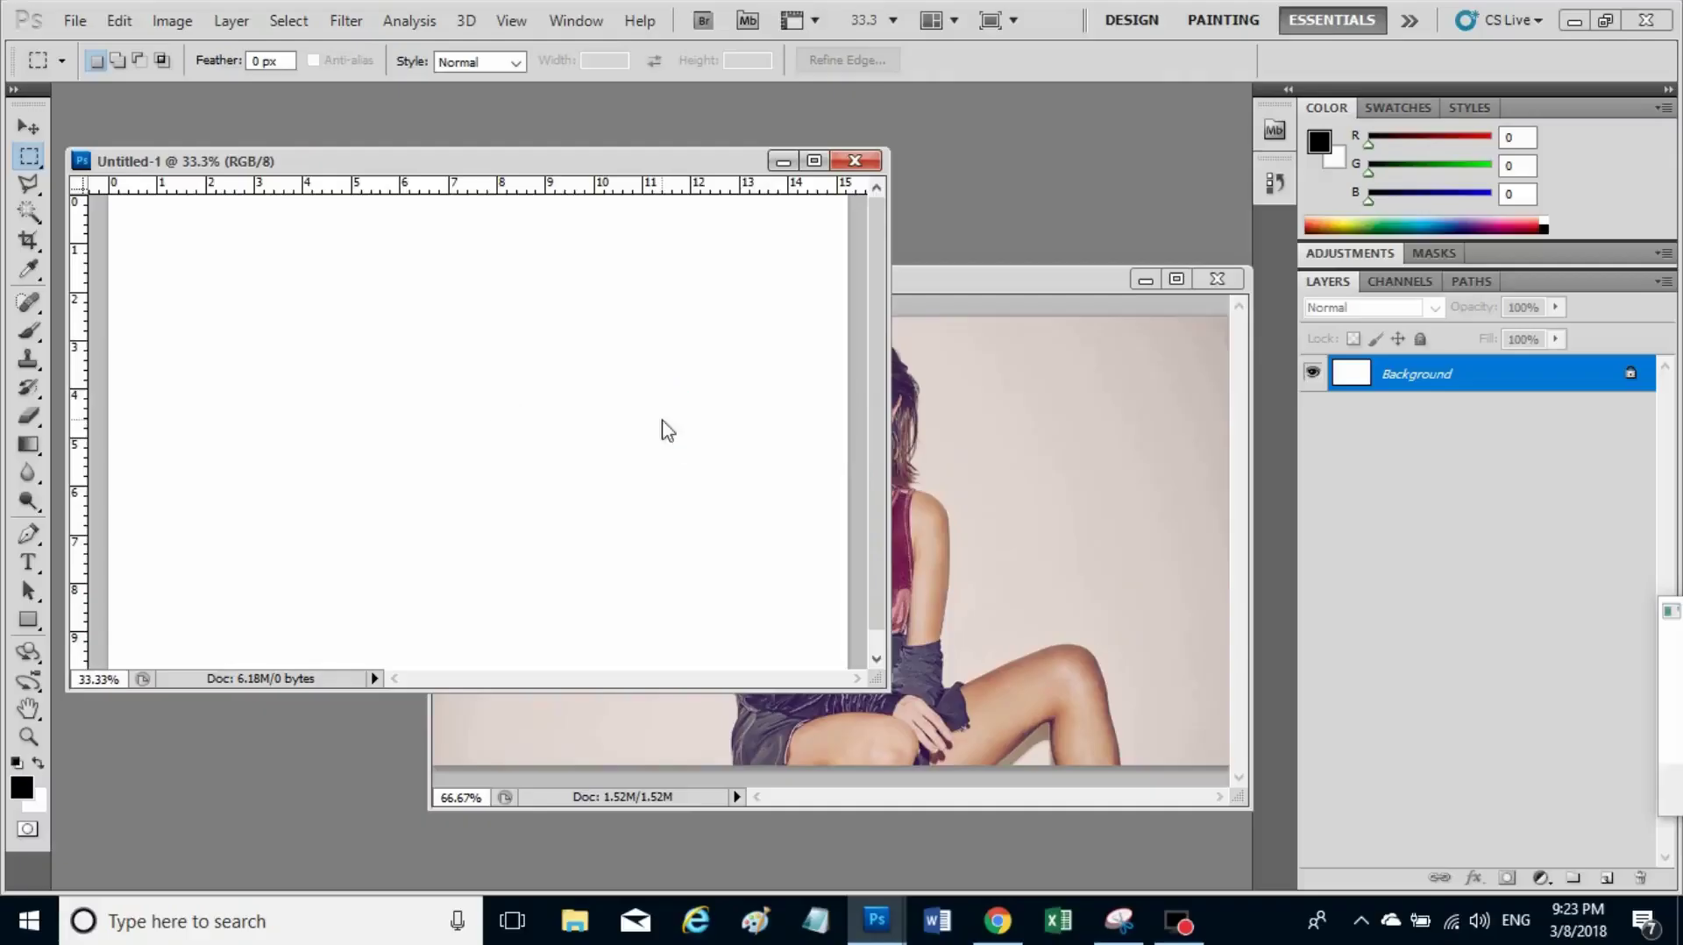
{"action": "left_click", "coordinate": [660, 692]}
{"action": "left_click_drag", "start_coordinate": [660, 717], "coordinate": [661, 745]}
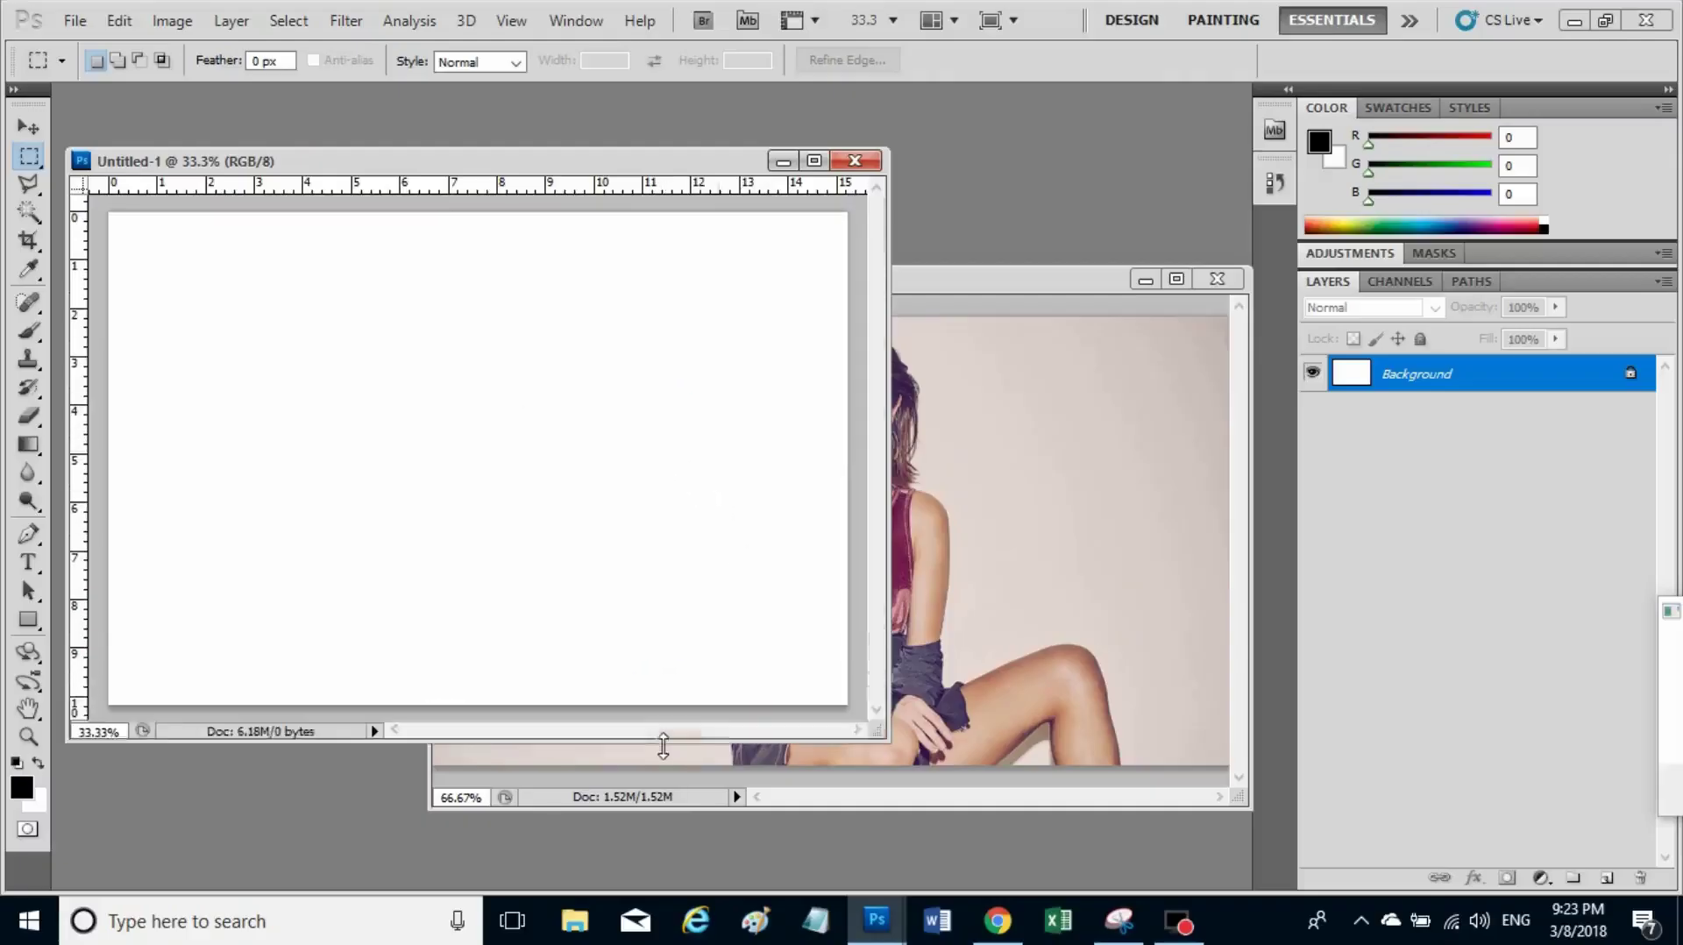
{"action": "scroll", "coordinate": [478, 423], "scroll_direction": "down", "scroll_amount": 2}
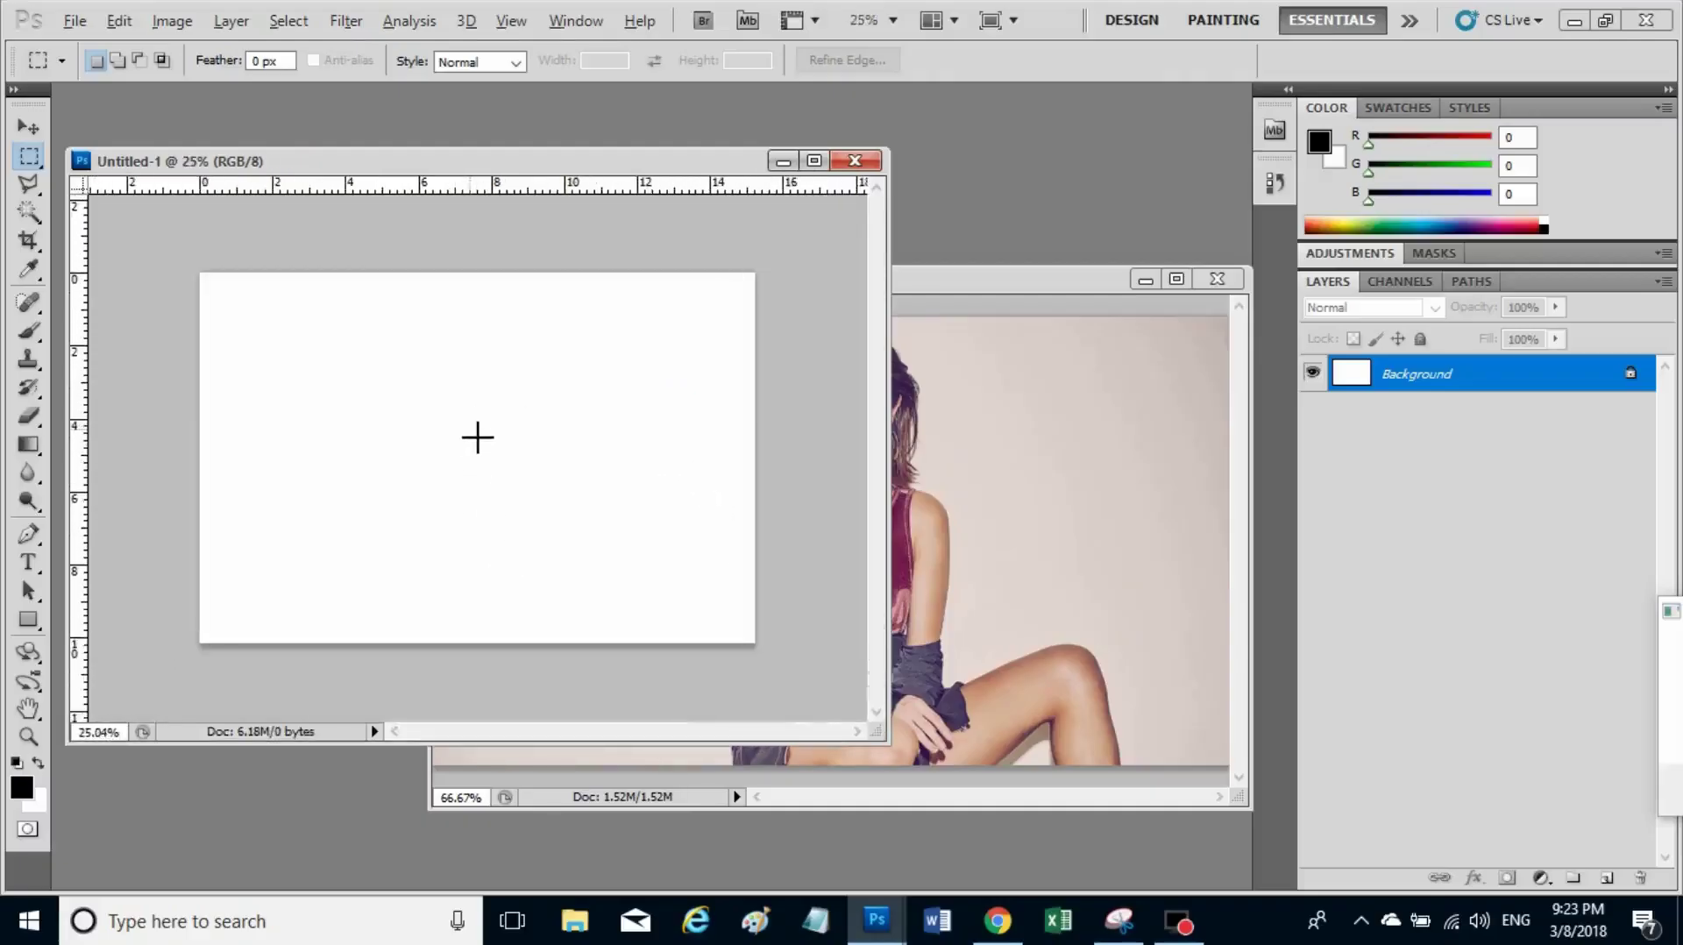
{"action": "scroll", "coordinate": [478, 430], "scroll_direction": "up", "scroll_amount": 1}
{"action": "scroll", "coordinate": [478, 434], "scroll_direction": "up", "scroll_amount": 1}
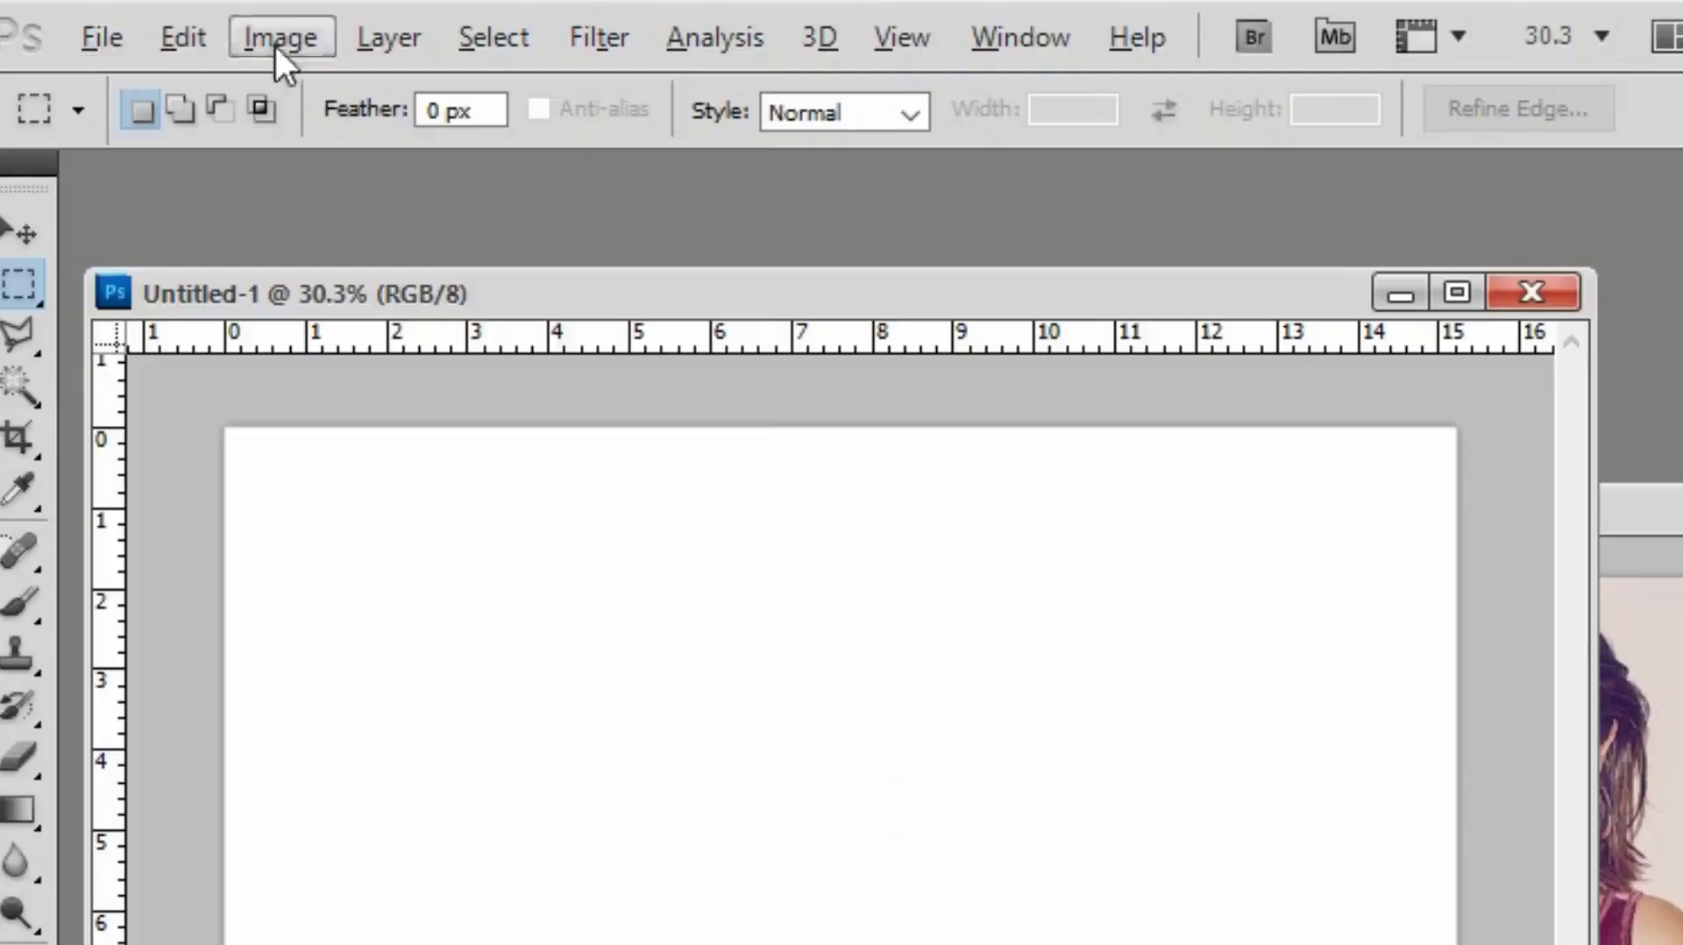
Rotate the Untitled-1 canvas 90° clockwise into portrait orientation.
{"action": "left_click", "coordinate": [172, 22]}
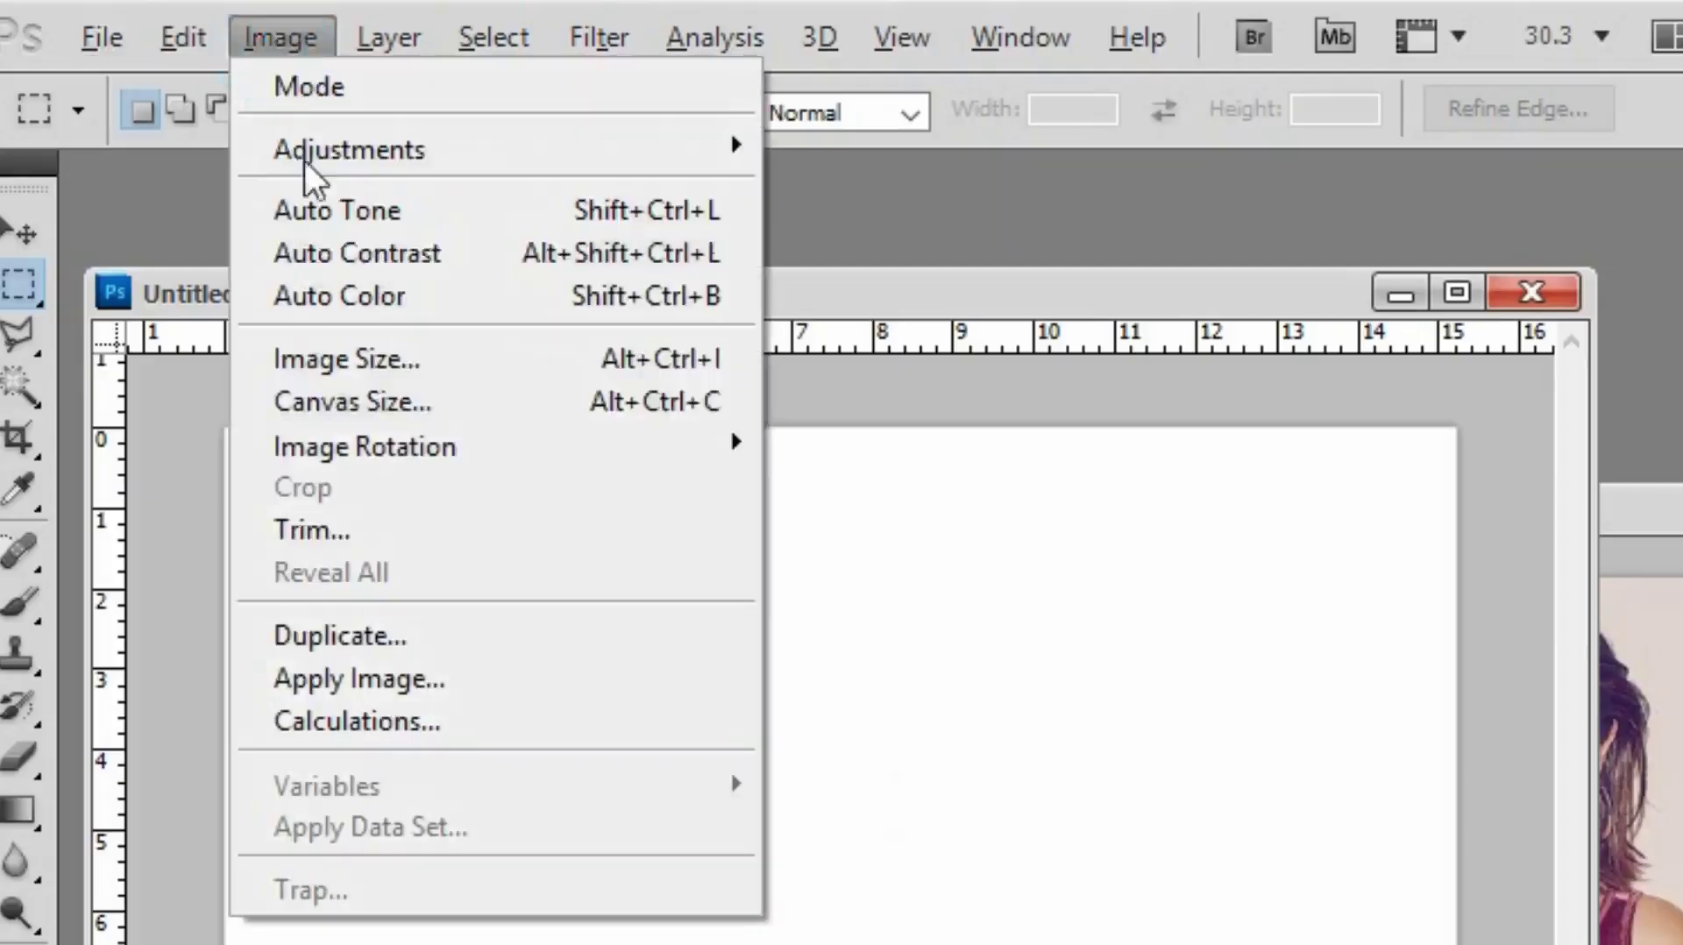
{"action": "mouse_move", "coordinate": [365, 447]}
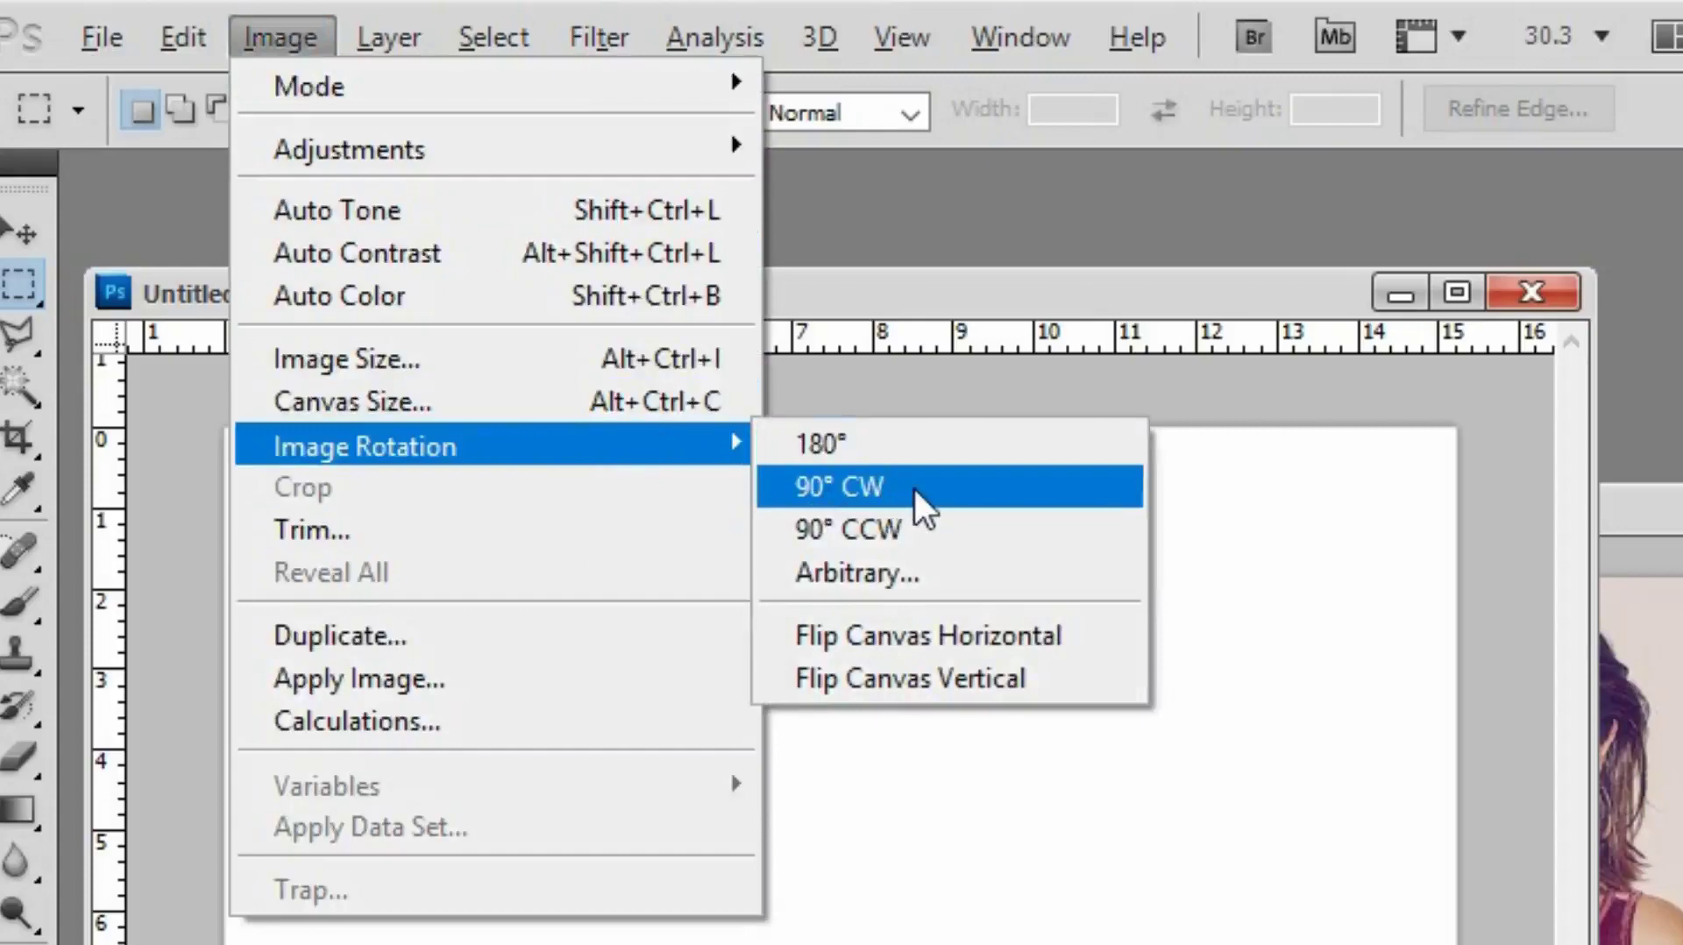
{"action": "left_click", "coordinate": [916, 494]}
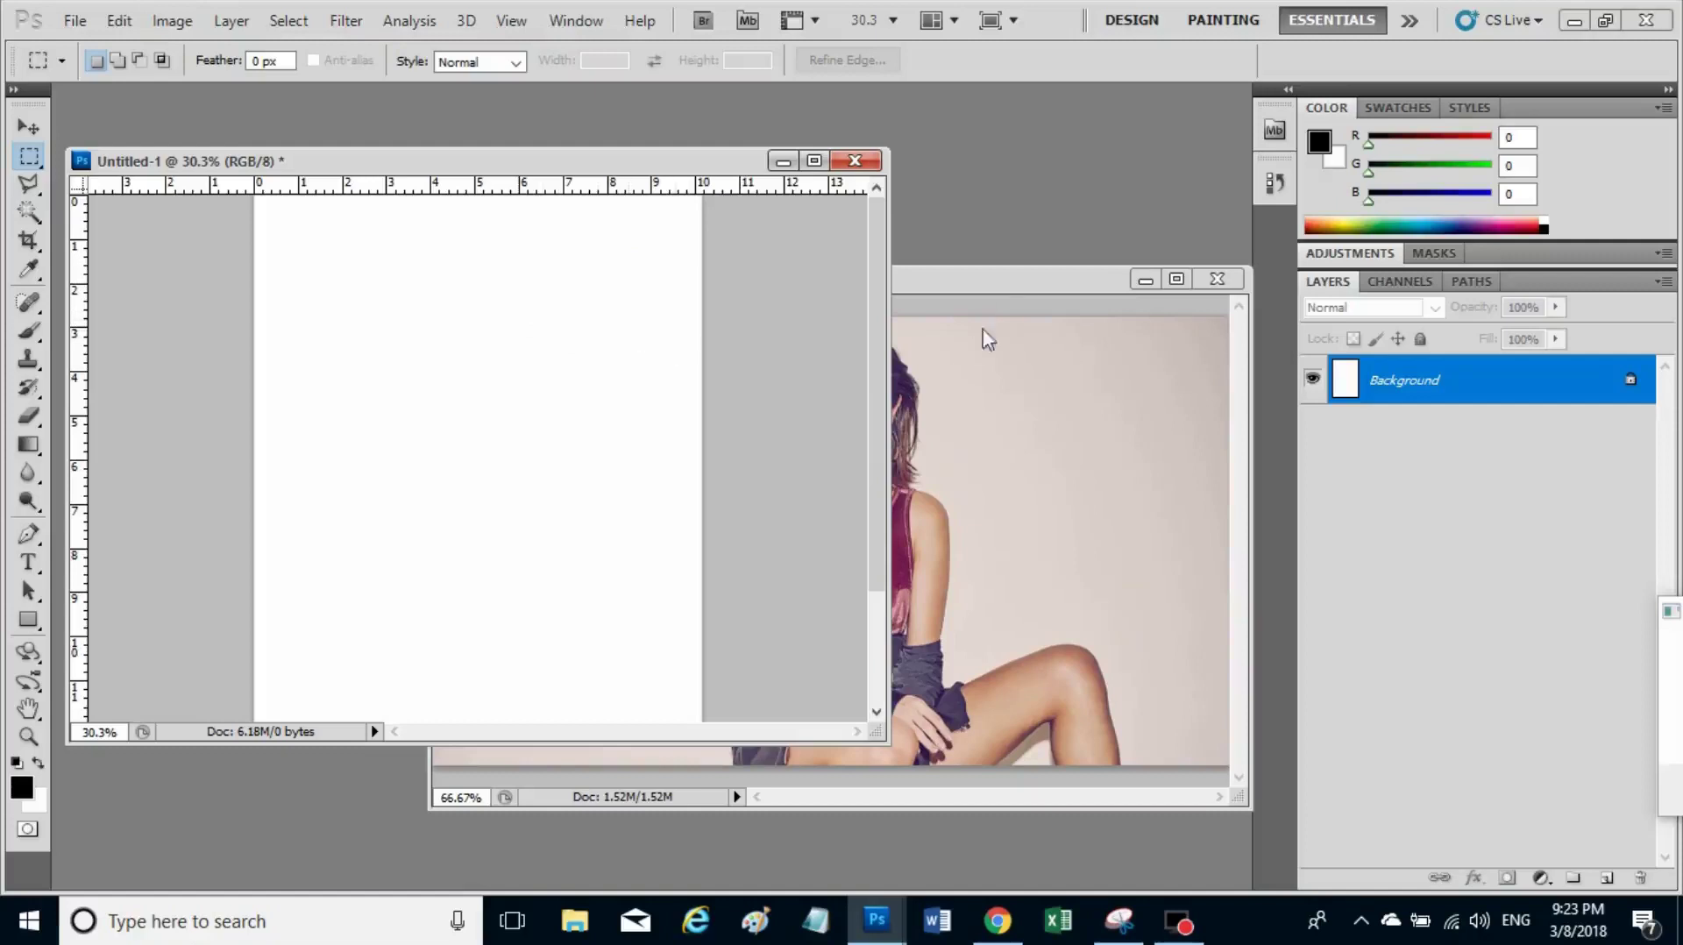
{"action": "left_click", "coordinate": [967, 295]}
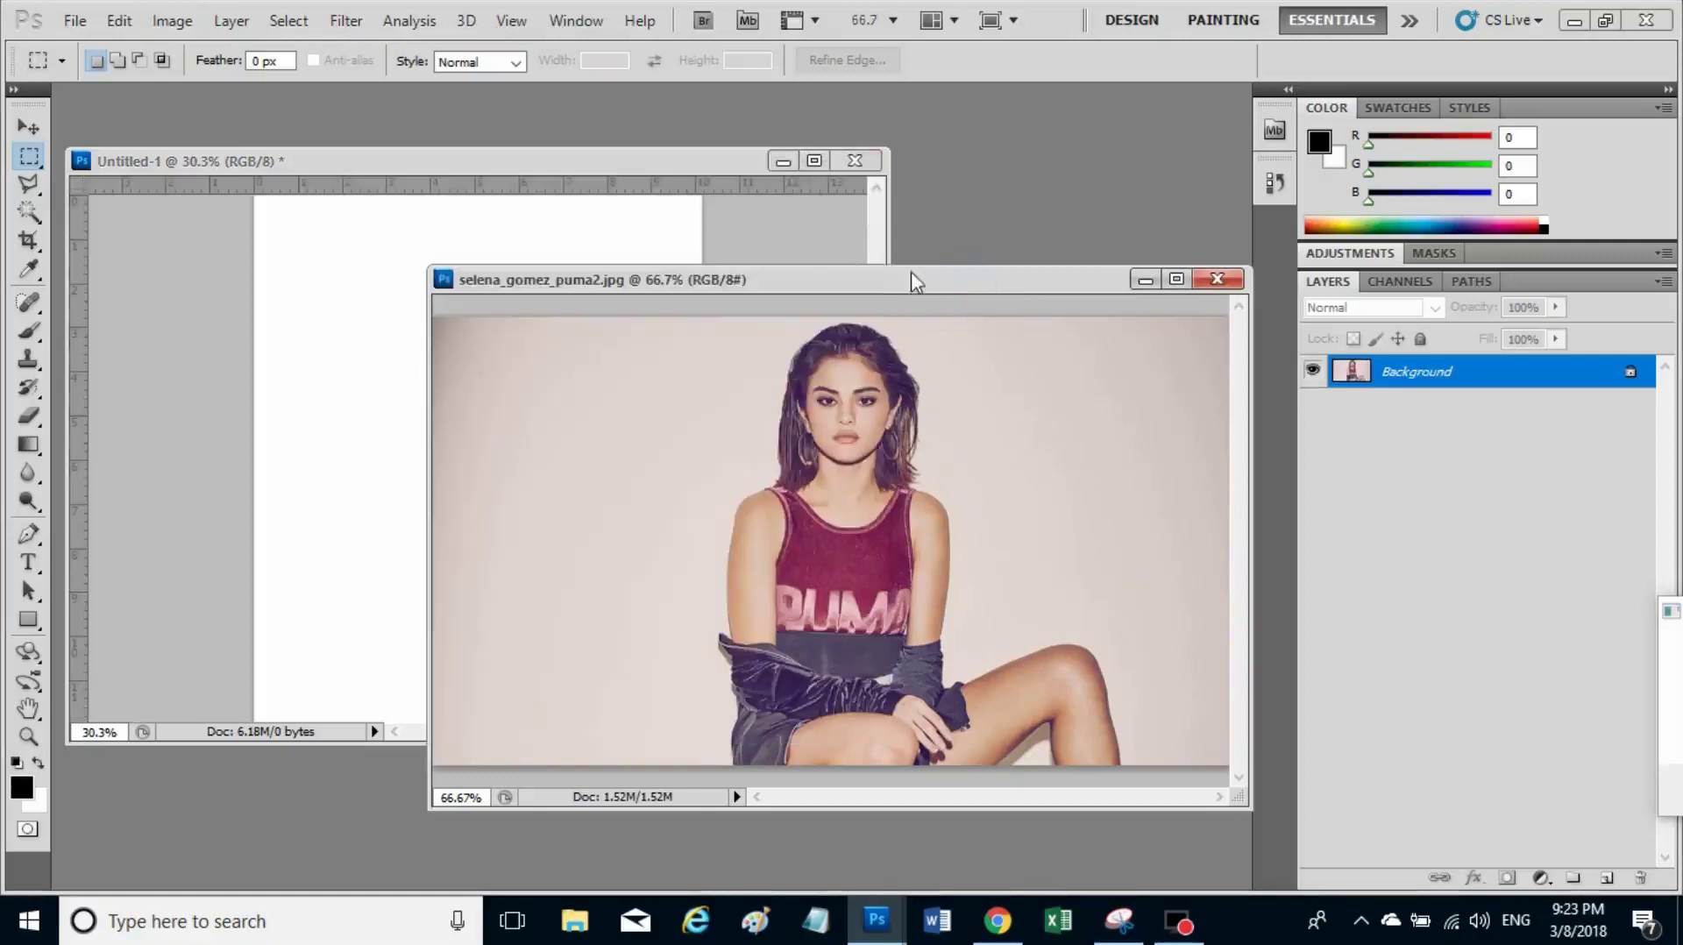
Trace a closed Magnetic Lasso selection around the woman's arms, shoulders and lower face.
{"action": "left_click_drag", "start_coordinate": [895, 282], "coordinate": [862, 219]}
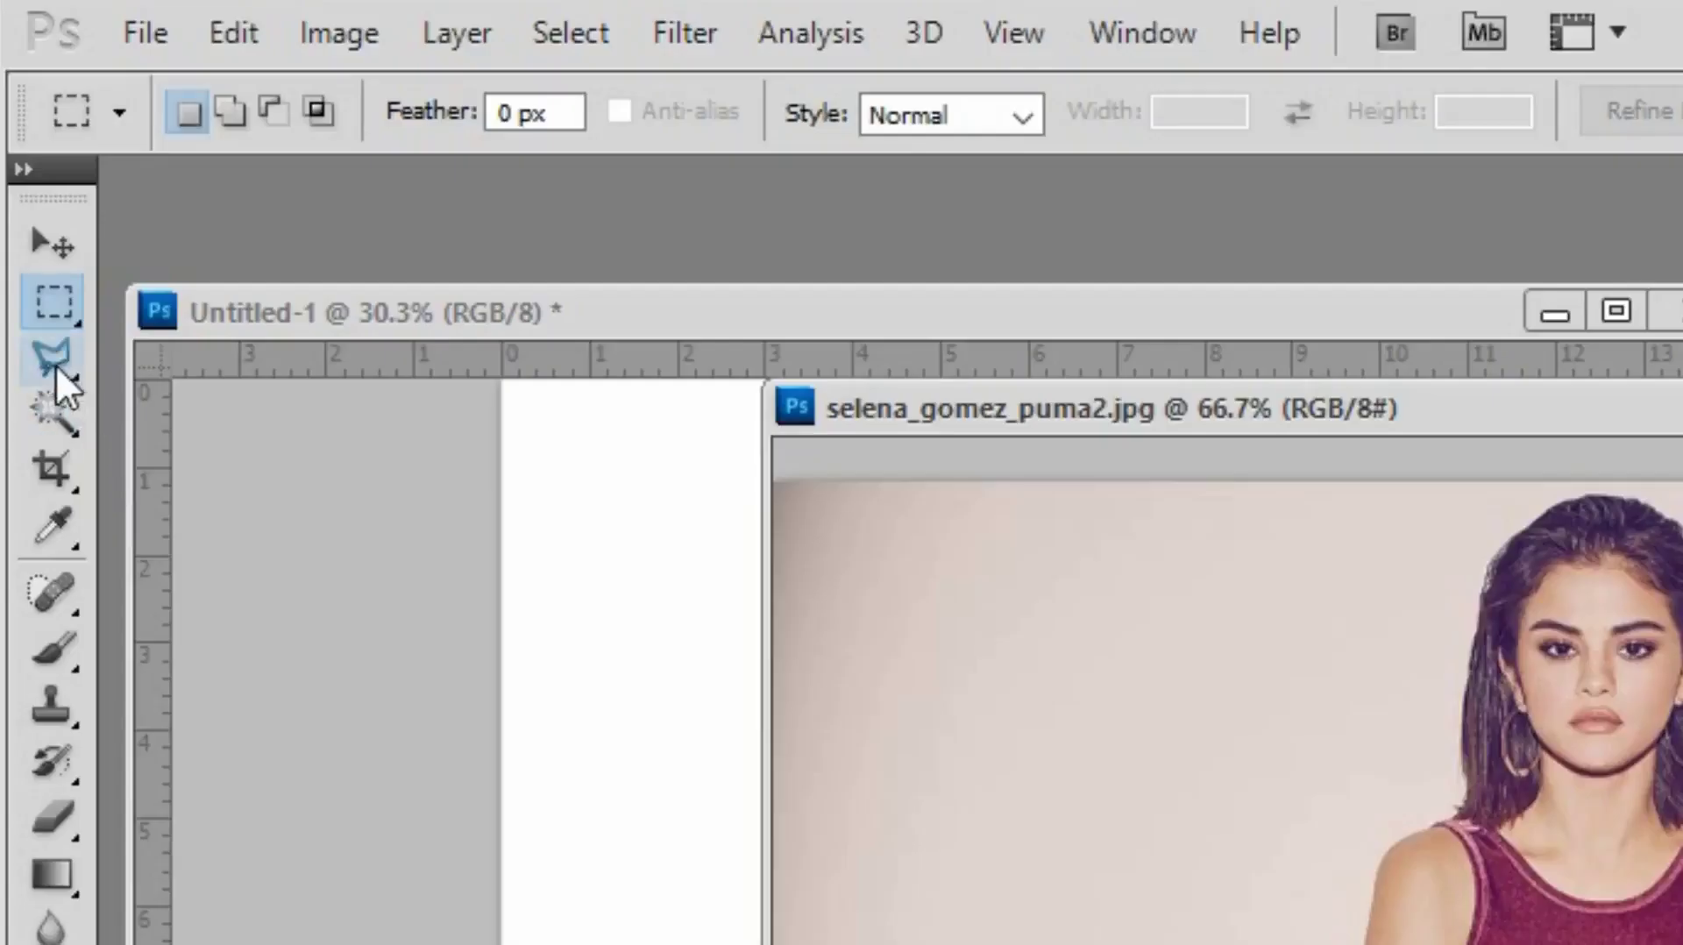
{"action": "left_click", "coordinate": [55, 365]}
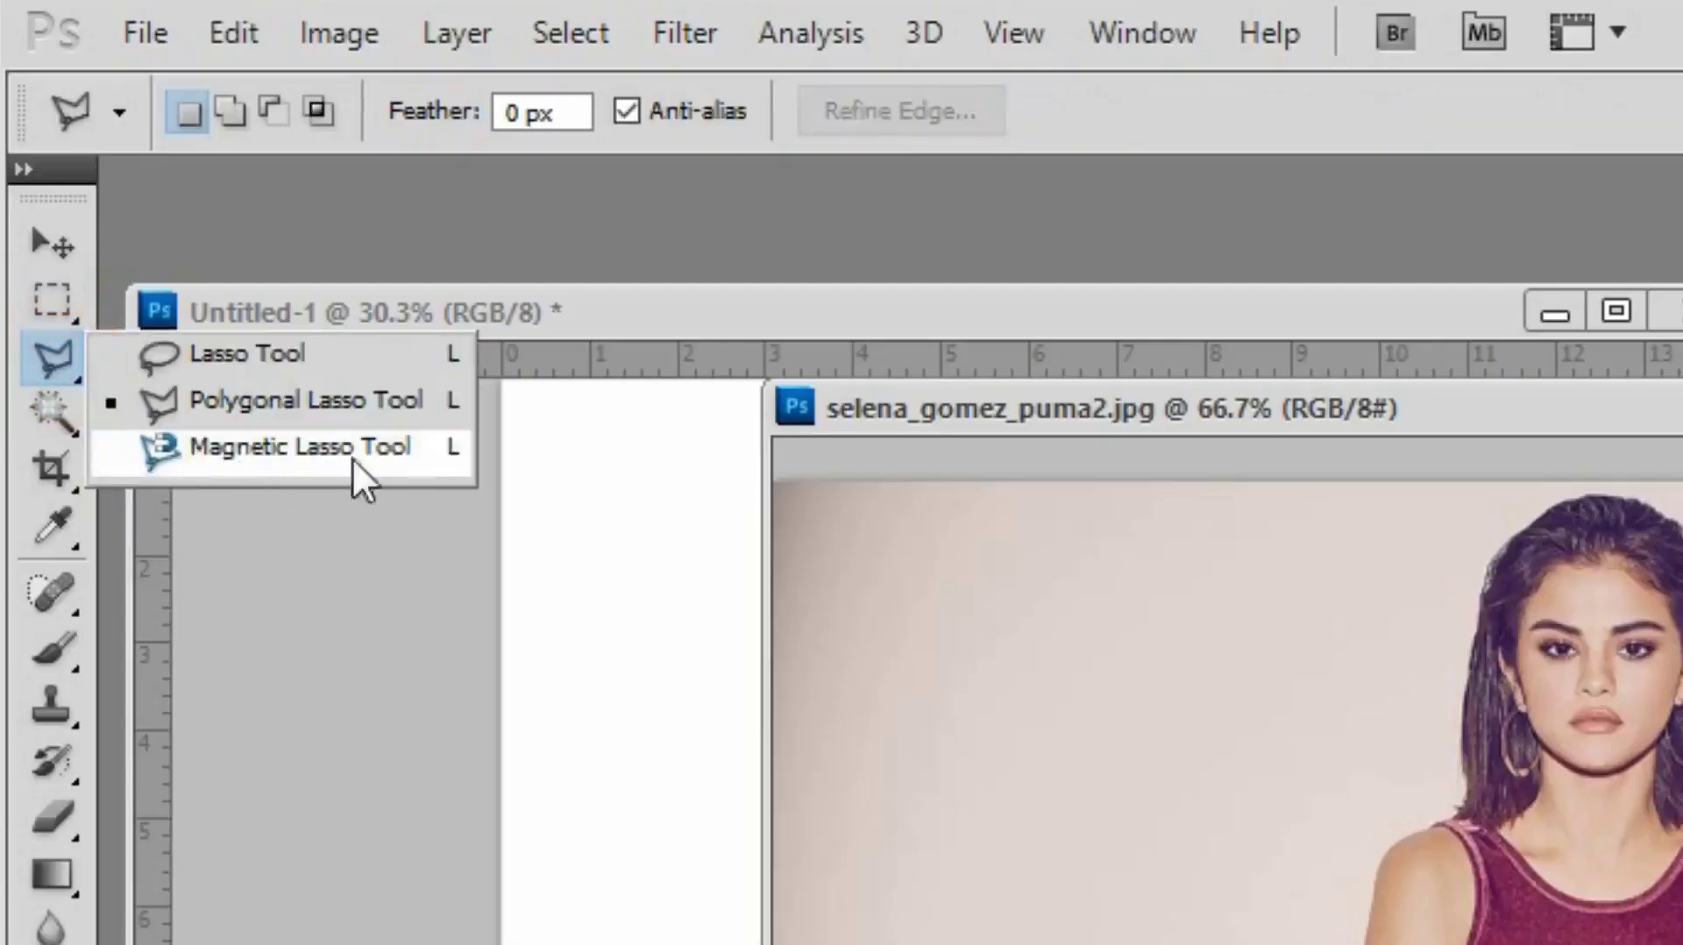
{"action": "left_click", "coordinate": [304, 449]}
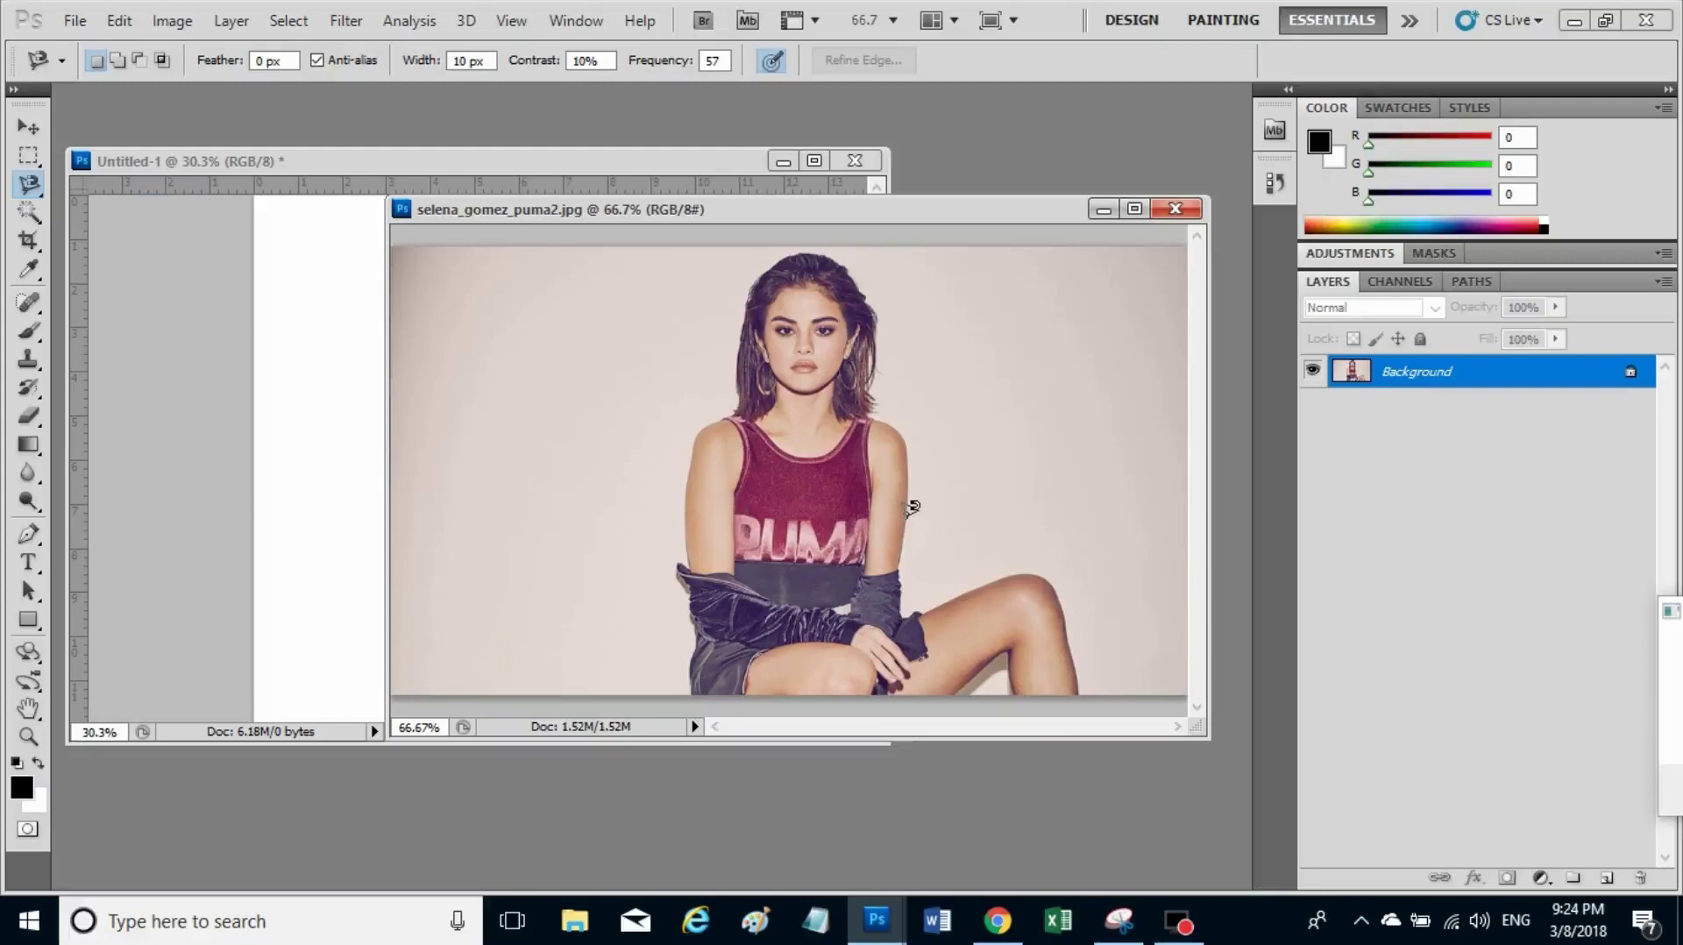
{"action": "scroll", "coordinate": [926, 433], "scroll_direction": "up", "scroll_amount": 3}
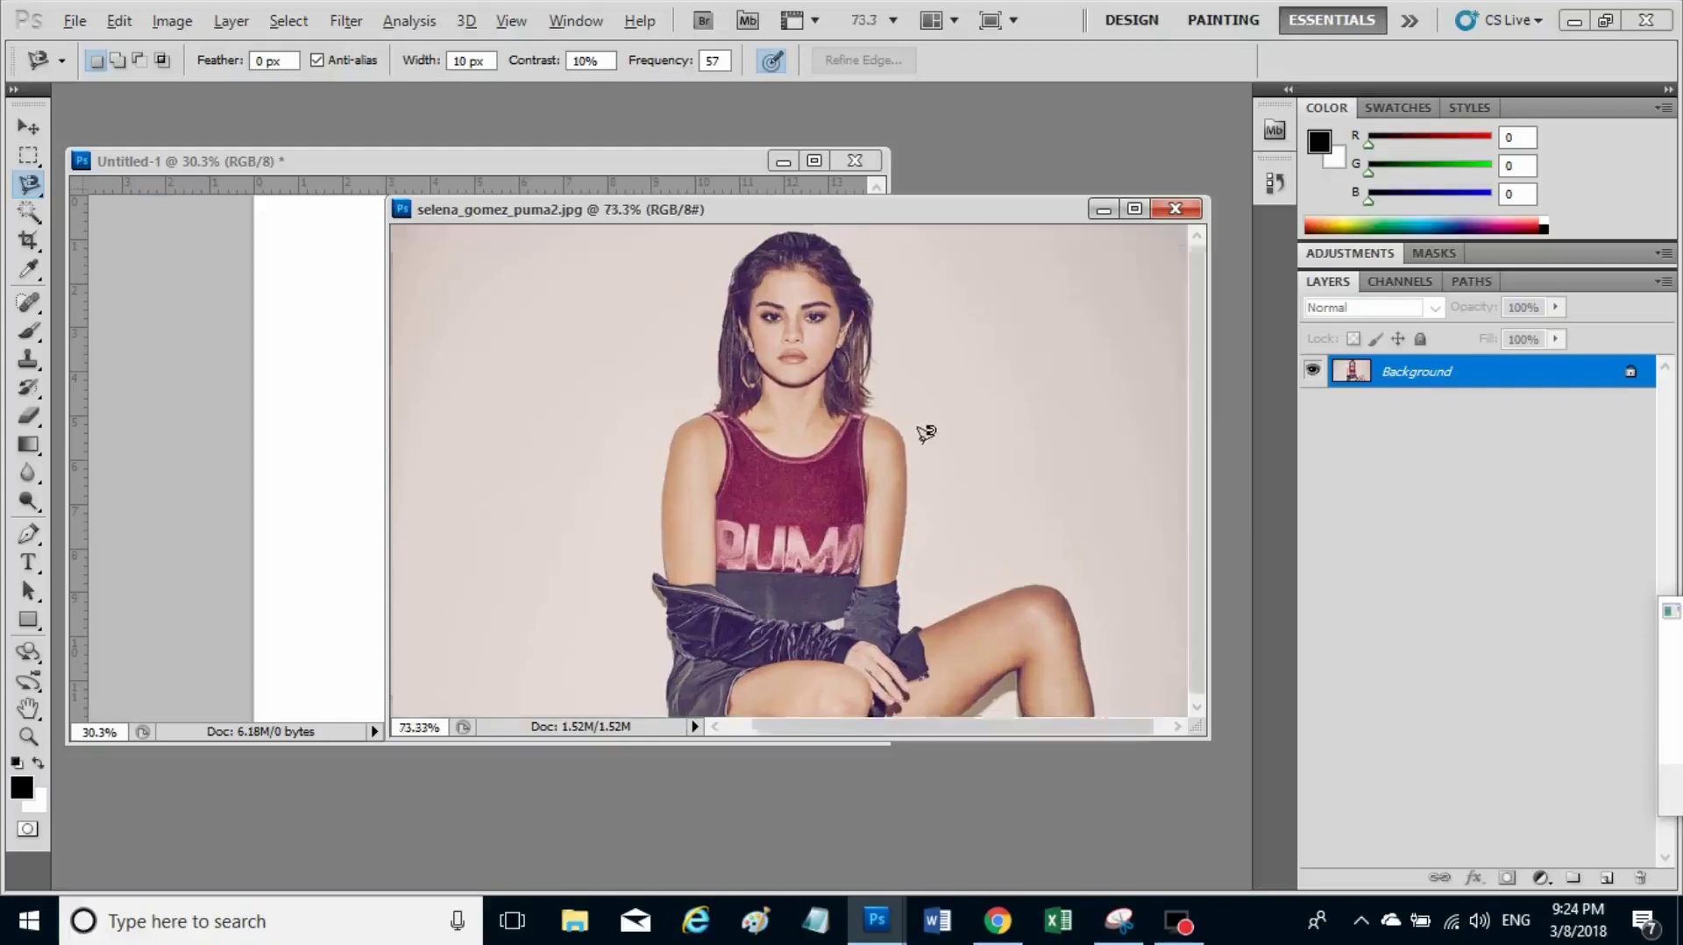
{"action": "key", "text": "alt"}
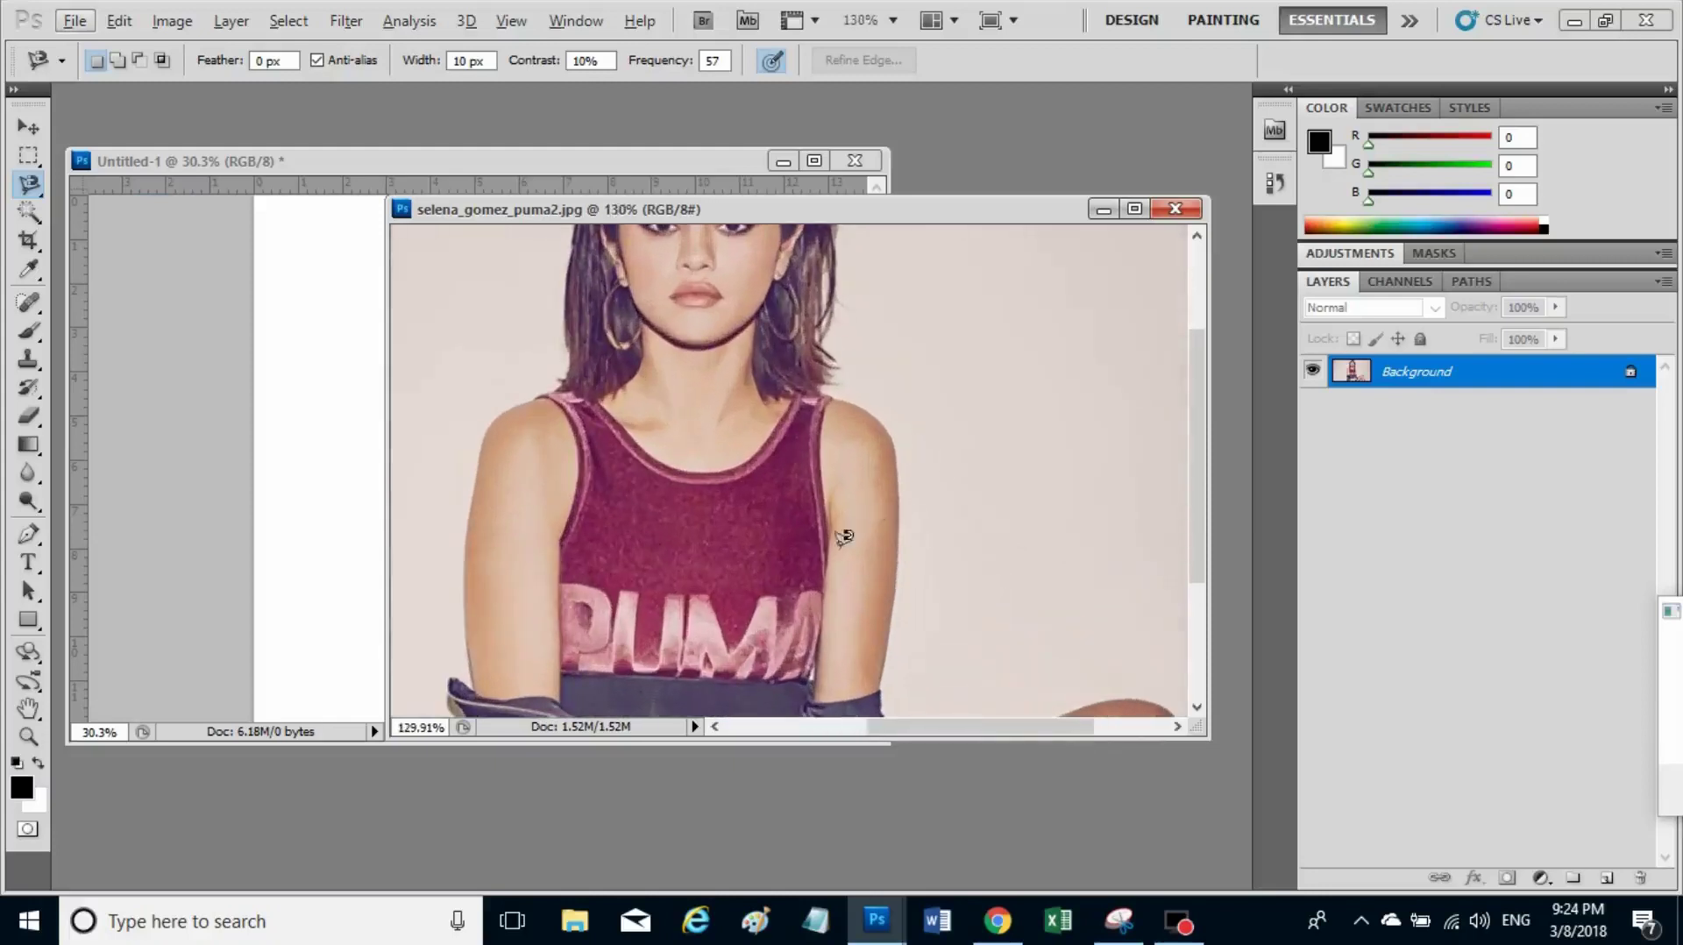
{"action": "left_click", "coordinate": [461, 619]}
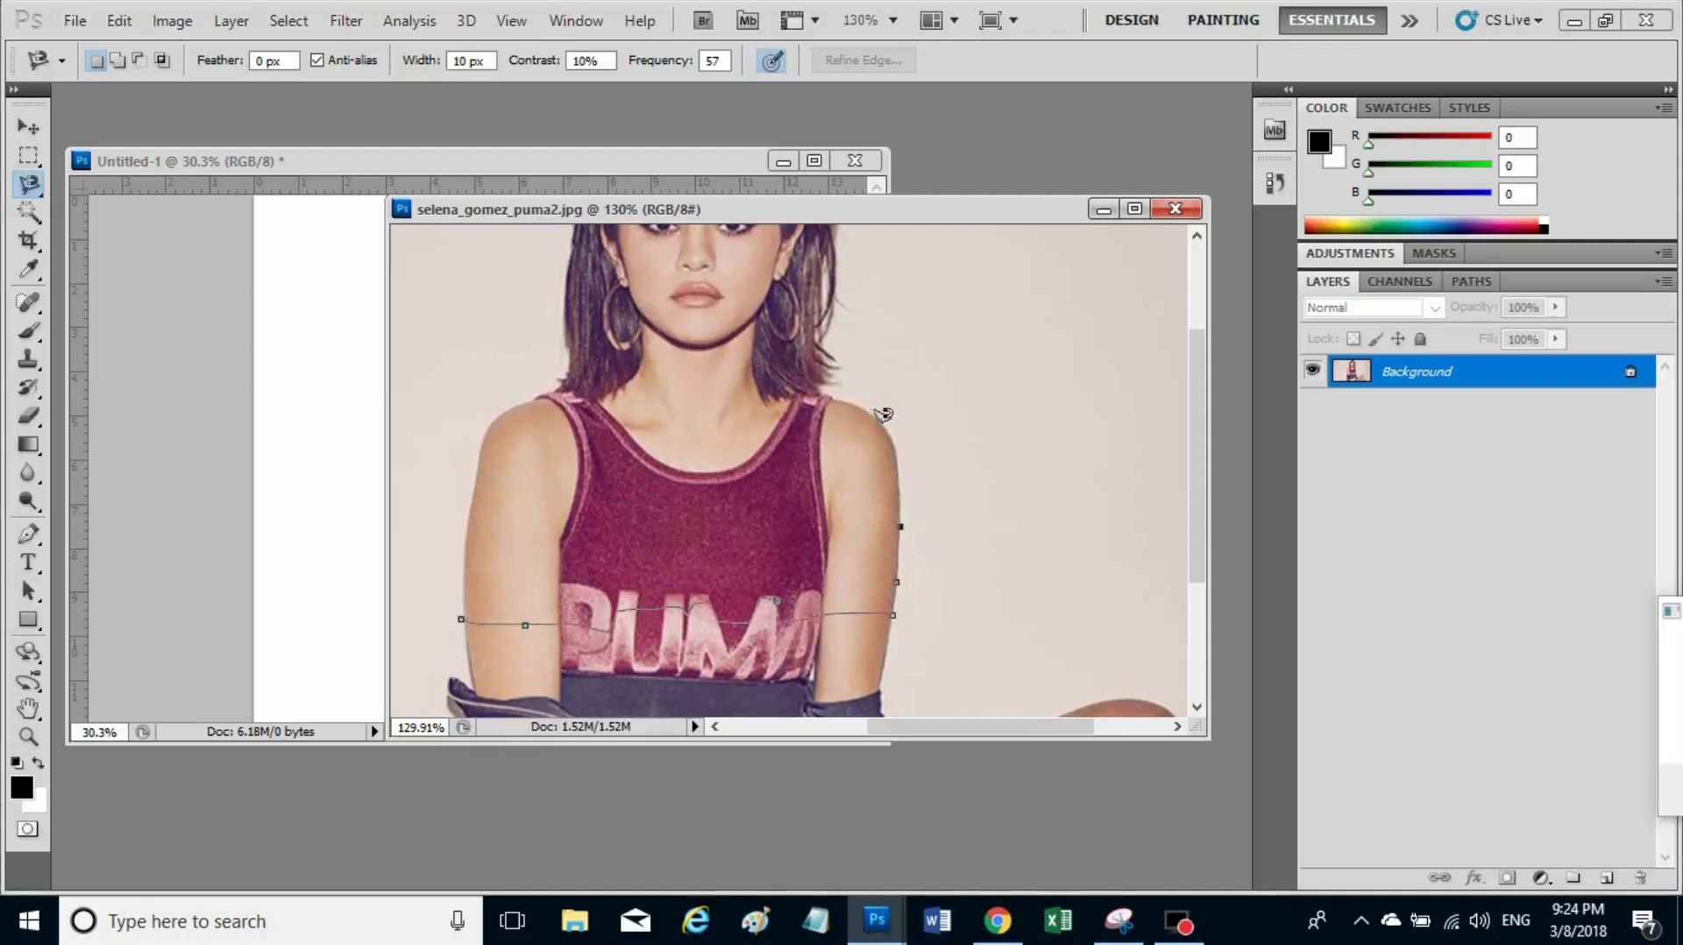
{"action": "left_click", "coordinate": [836, 360]}
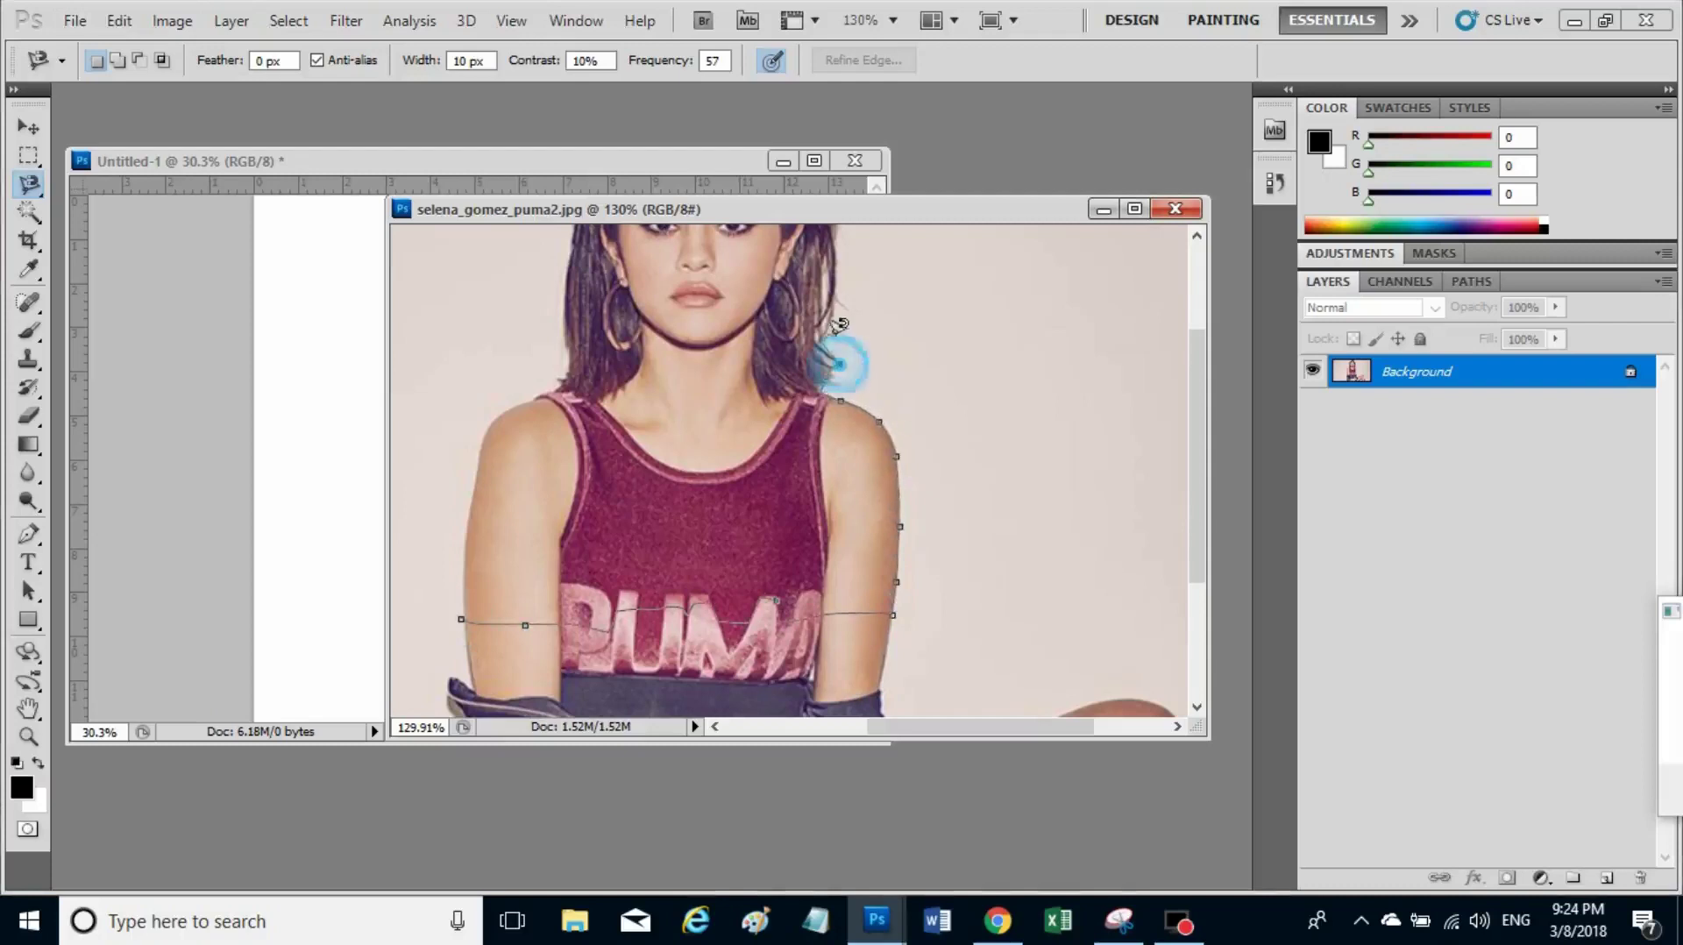
{"action": "left_click", "coordinate": [833, 267]}
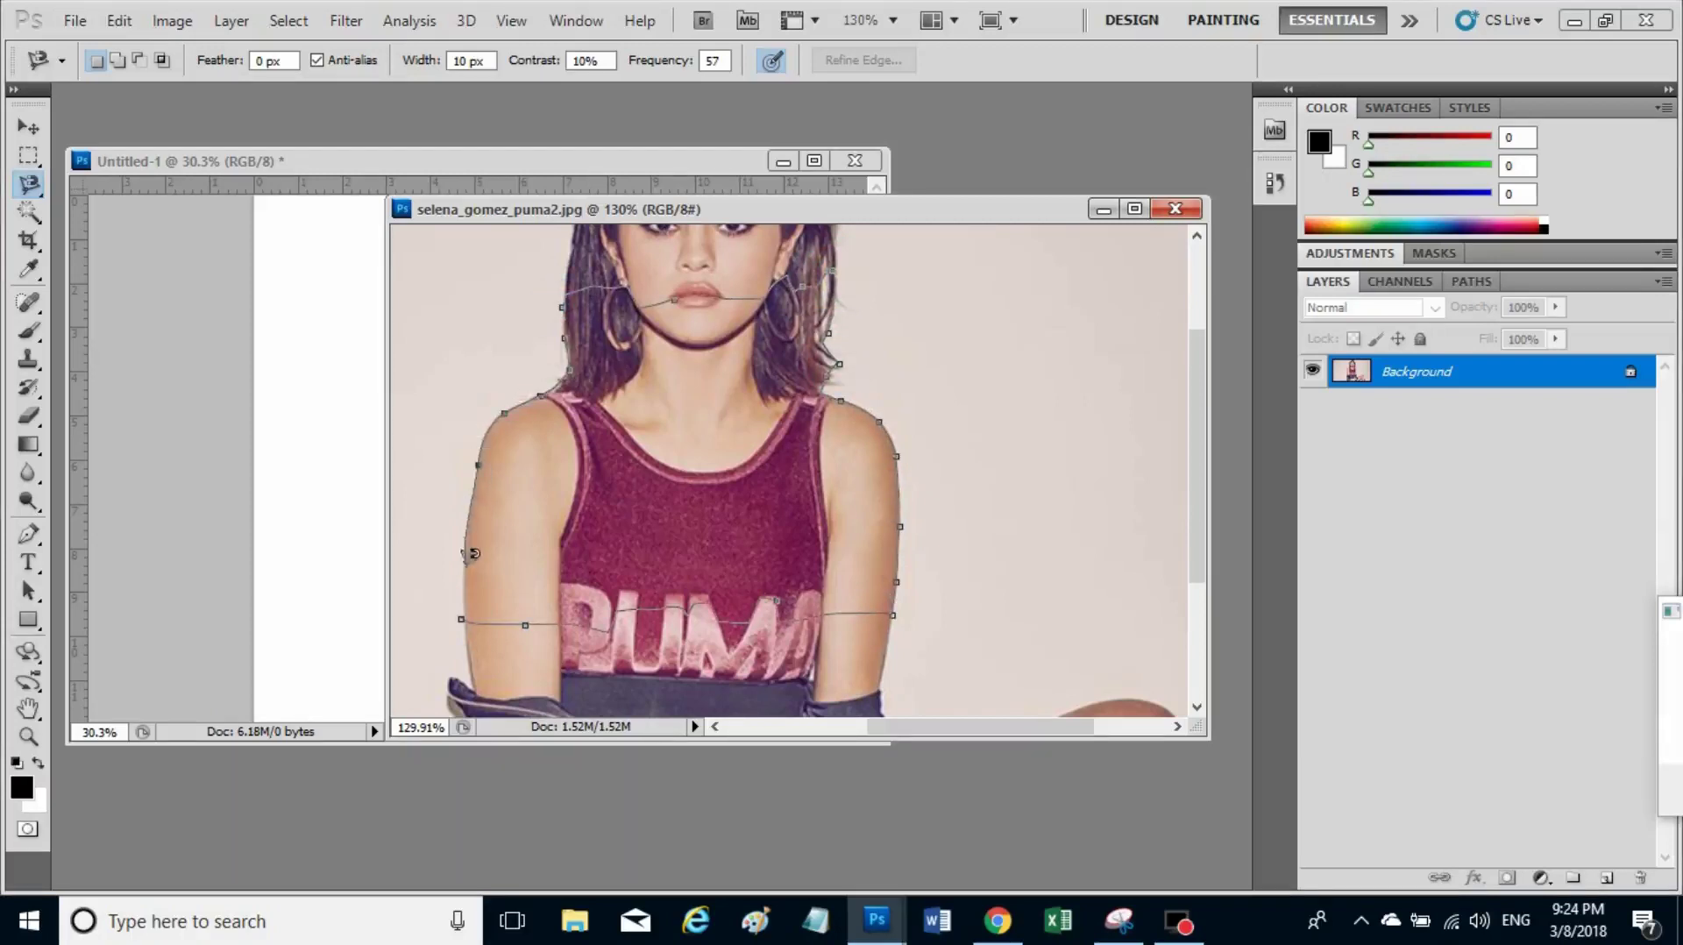
{"action": "left_click", "coordinate": [464, 605]}
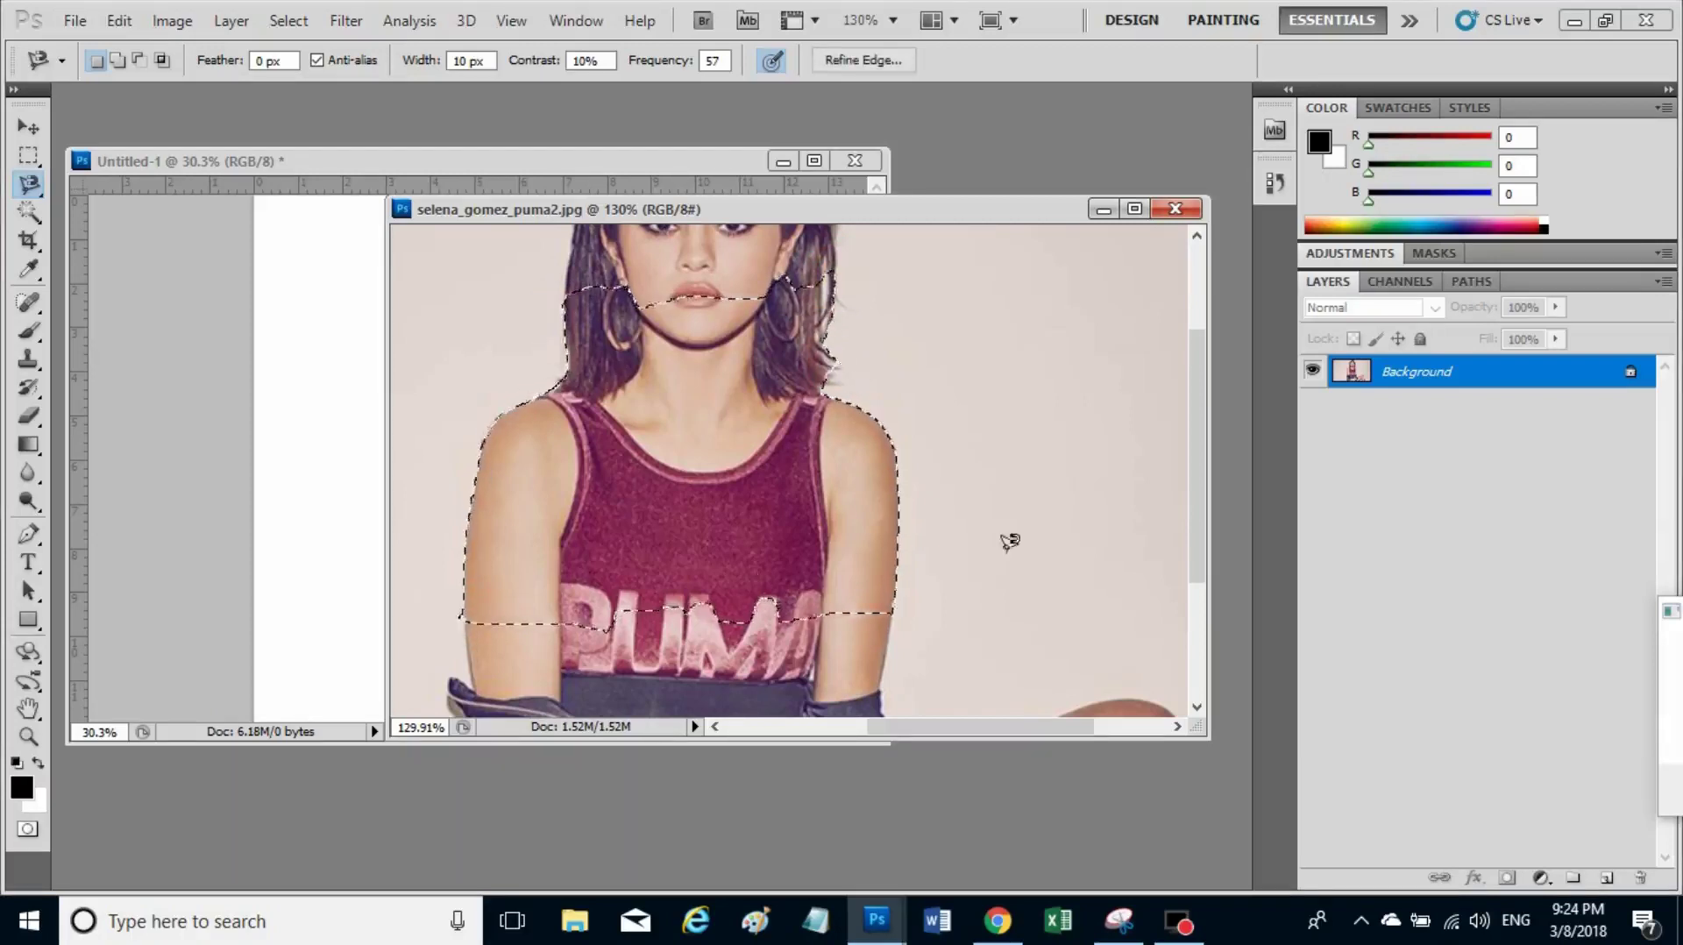
Add the hair and top of the head to the selection, then zoom out.
{"action": "left_click_drag", "start_coordinate": [1198, 466], "coordinate": [1198, 381]}
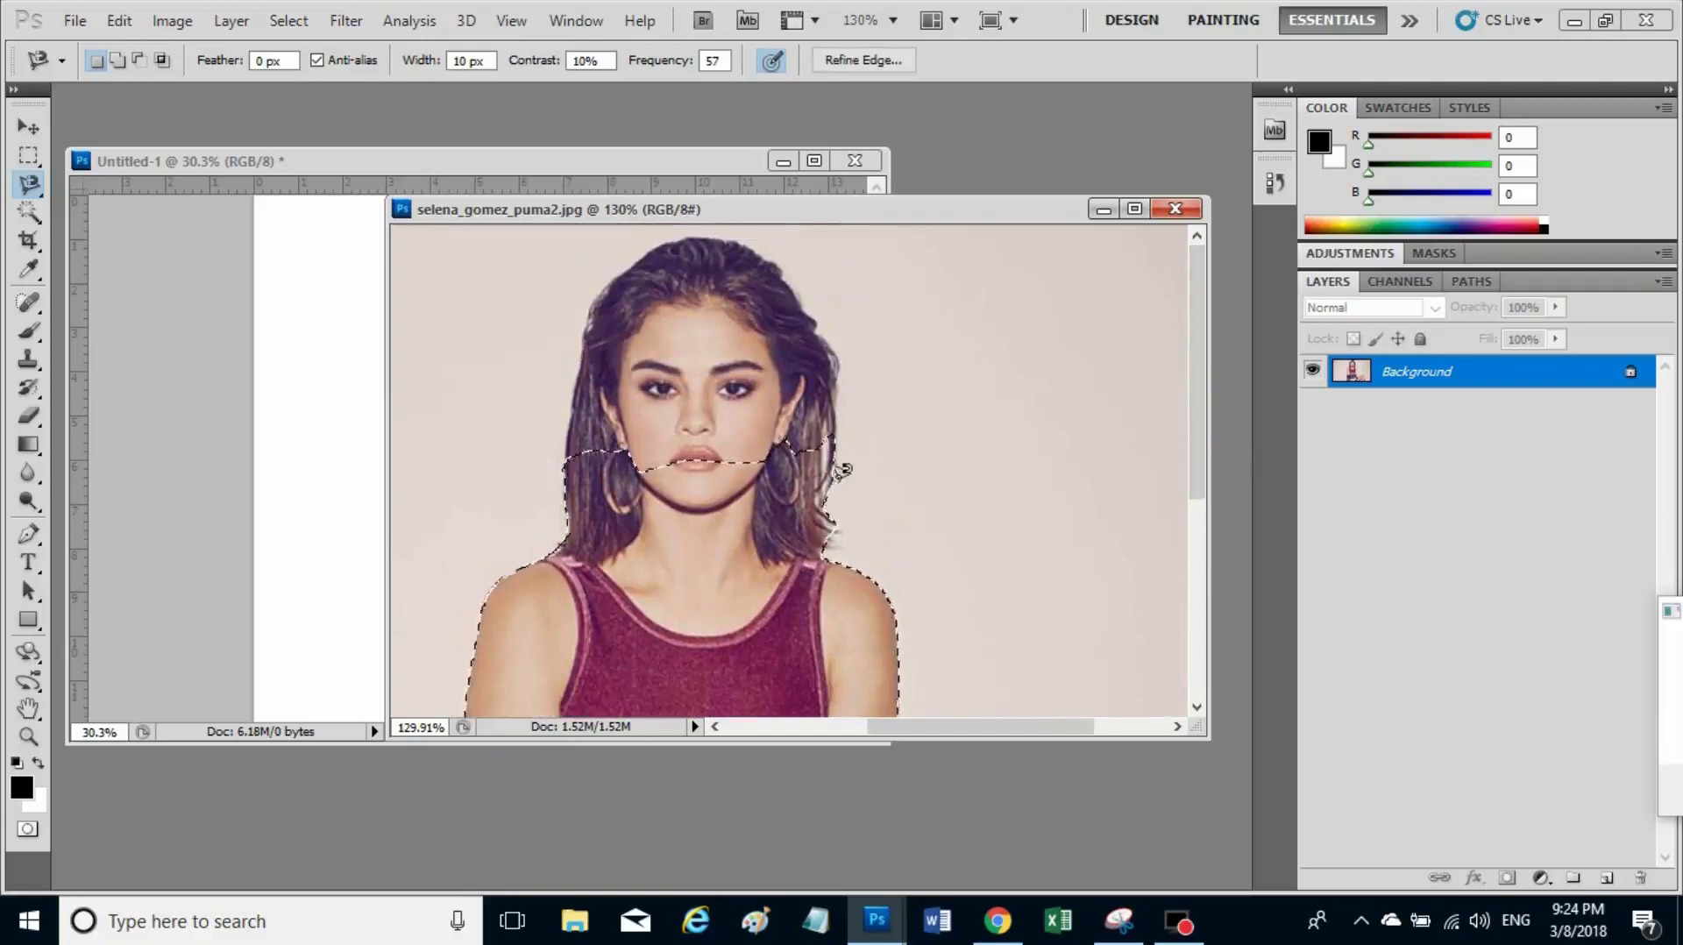
{"action": "key", "text": "shift"}
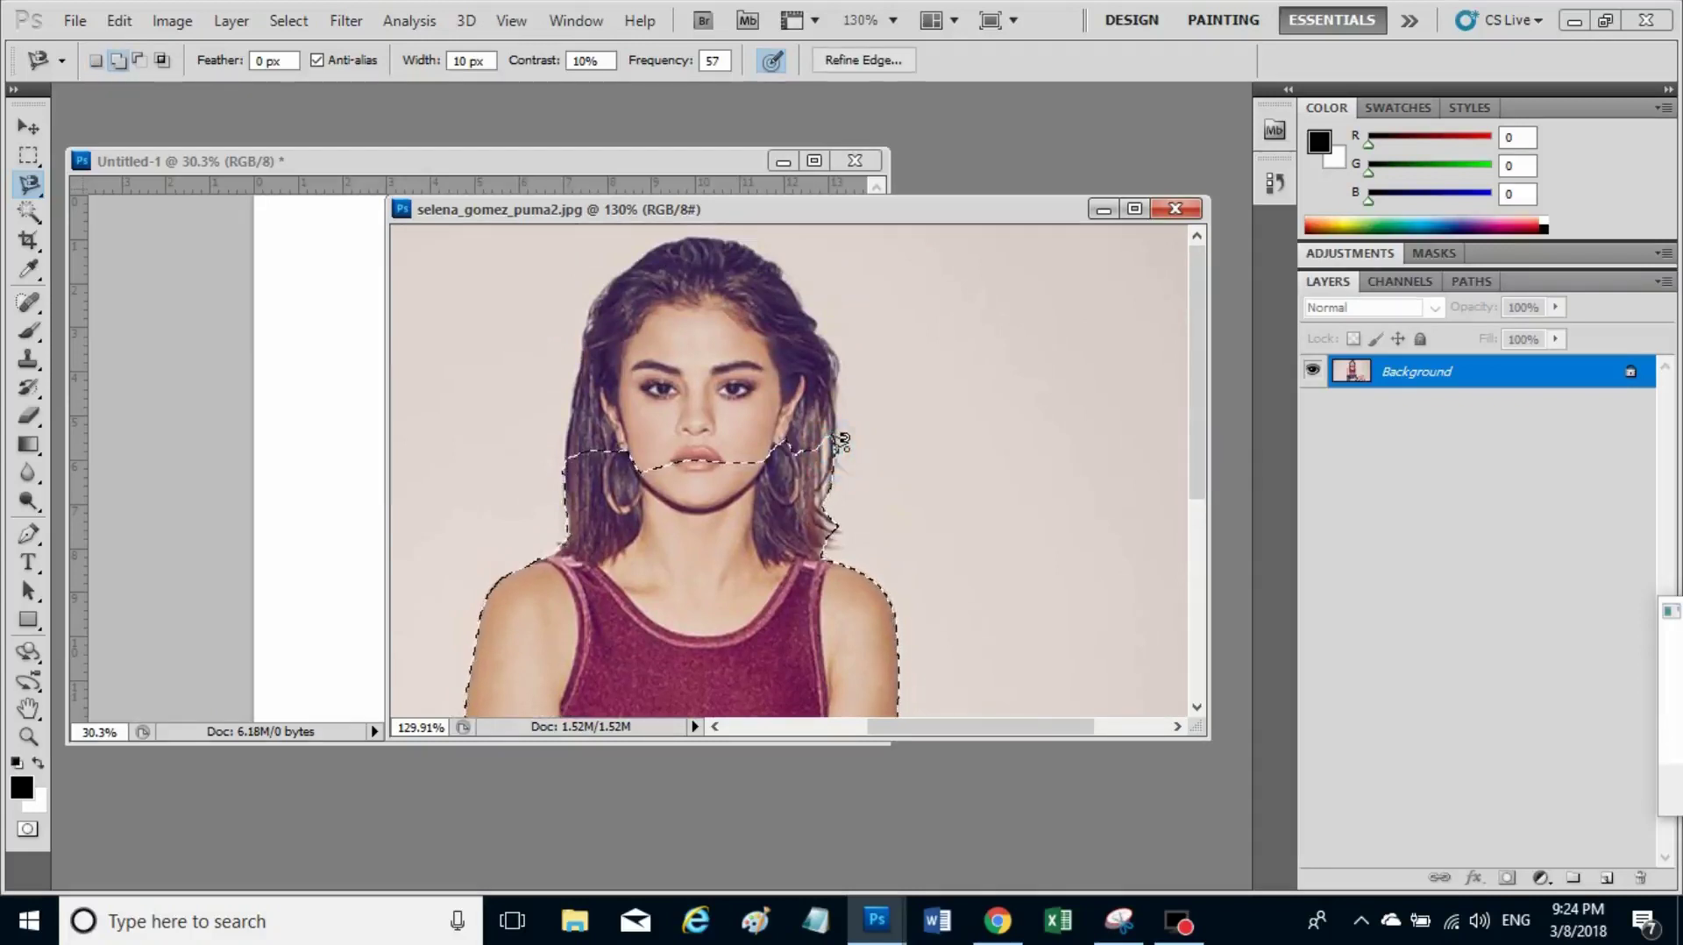
{"action": "left_click", "coordinate": [840, 443]}
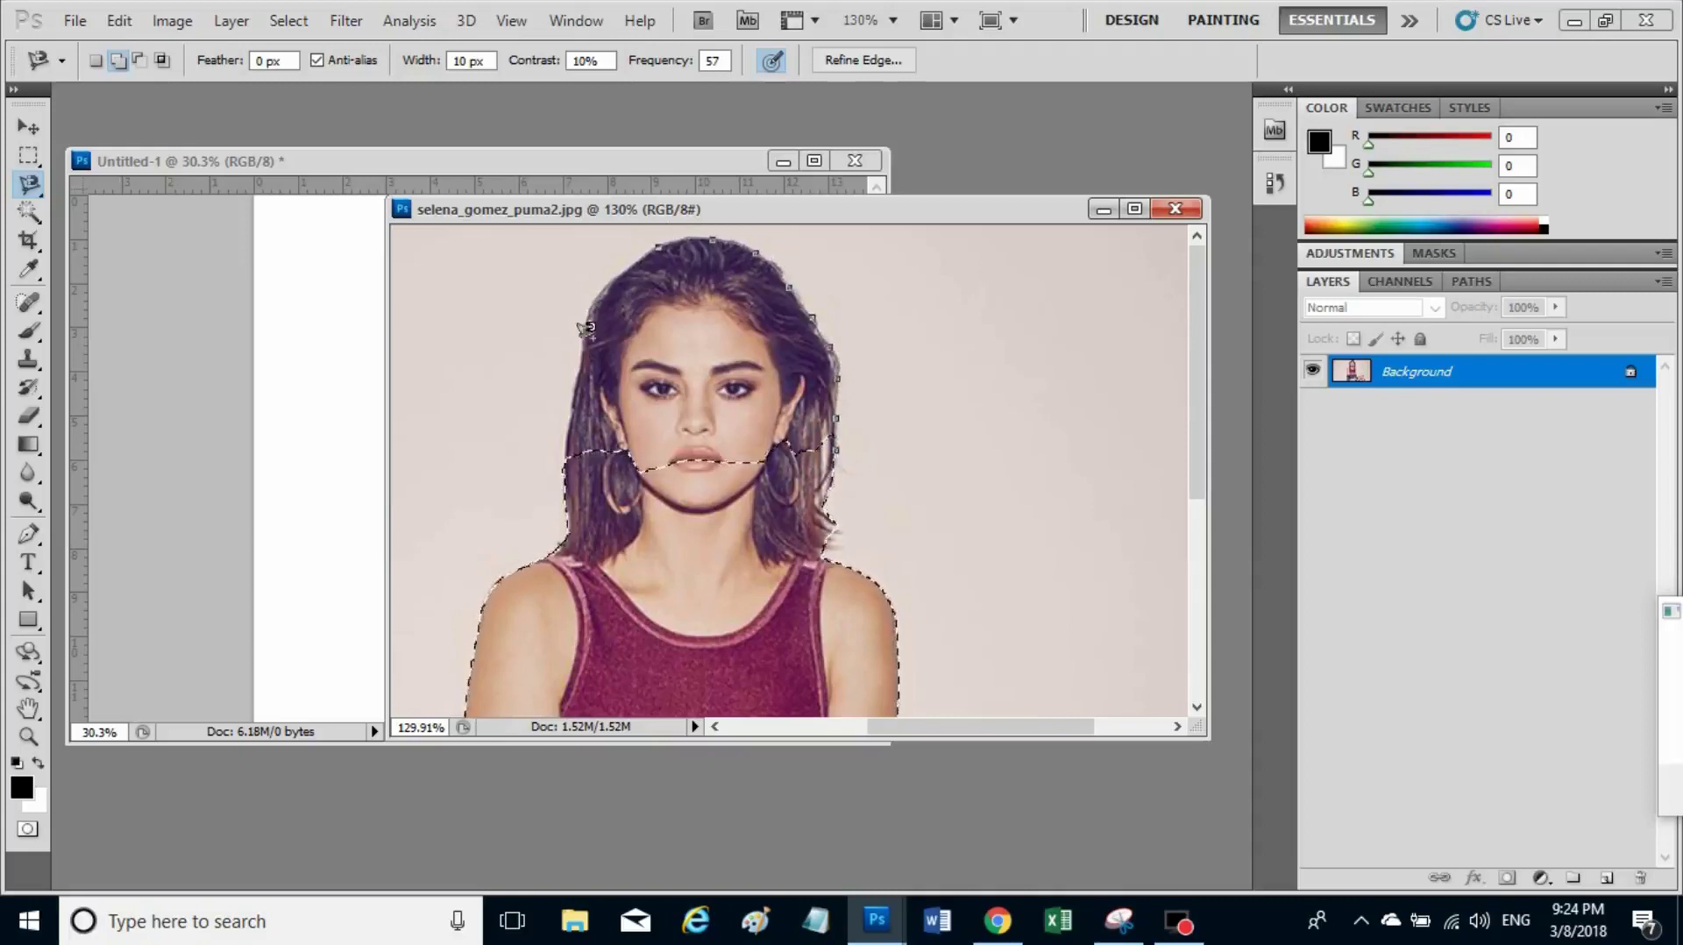
{"action": "left_click_drag", "start_coordinate": [586, 330], "coordinate": [579, 428]}
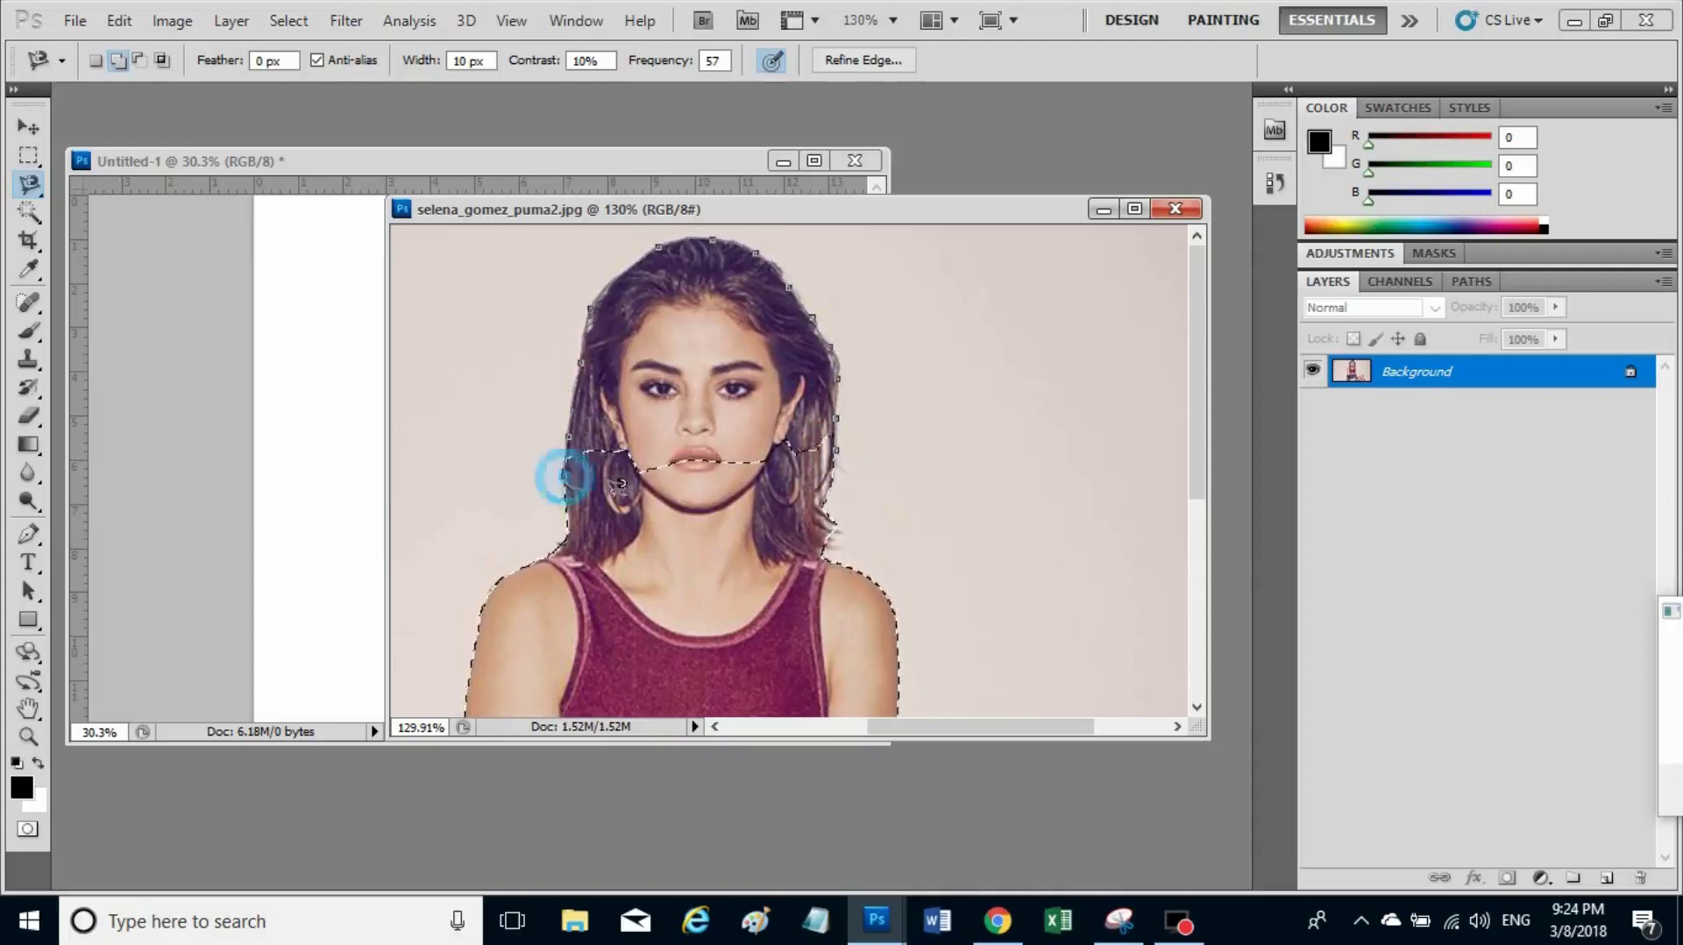
{"action": "left_click", "coordinate": [798, 515]}
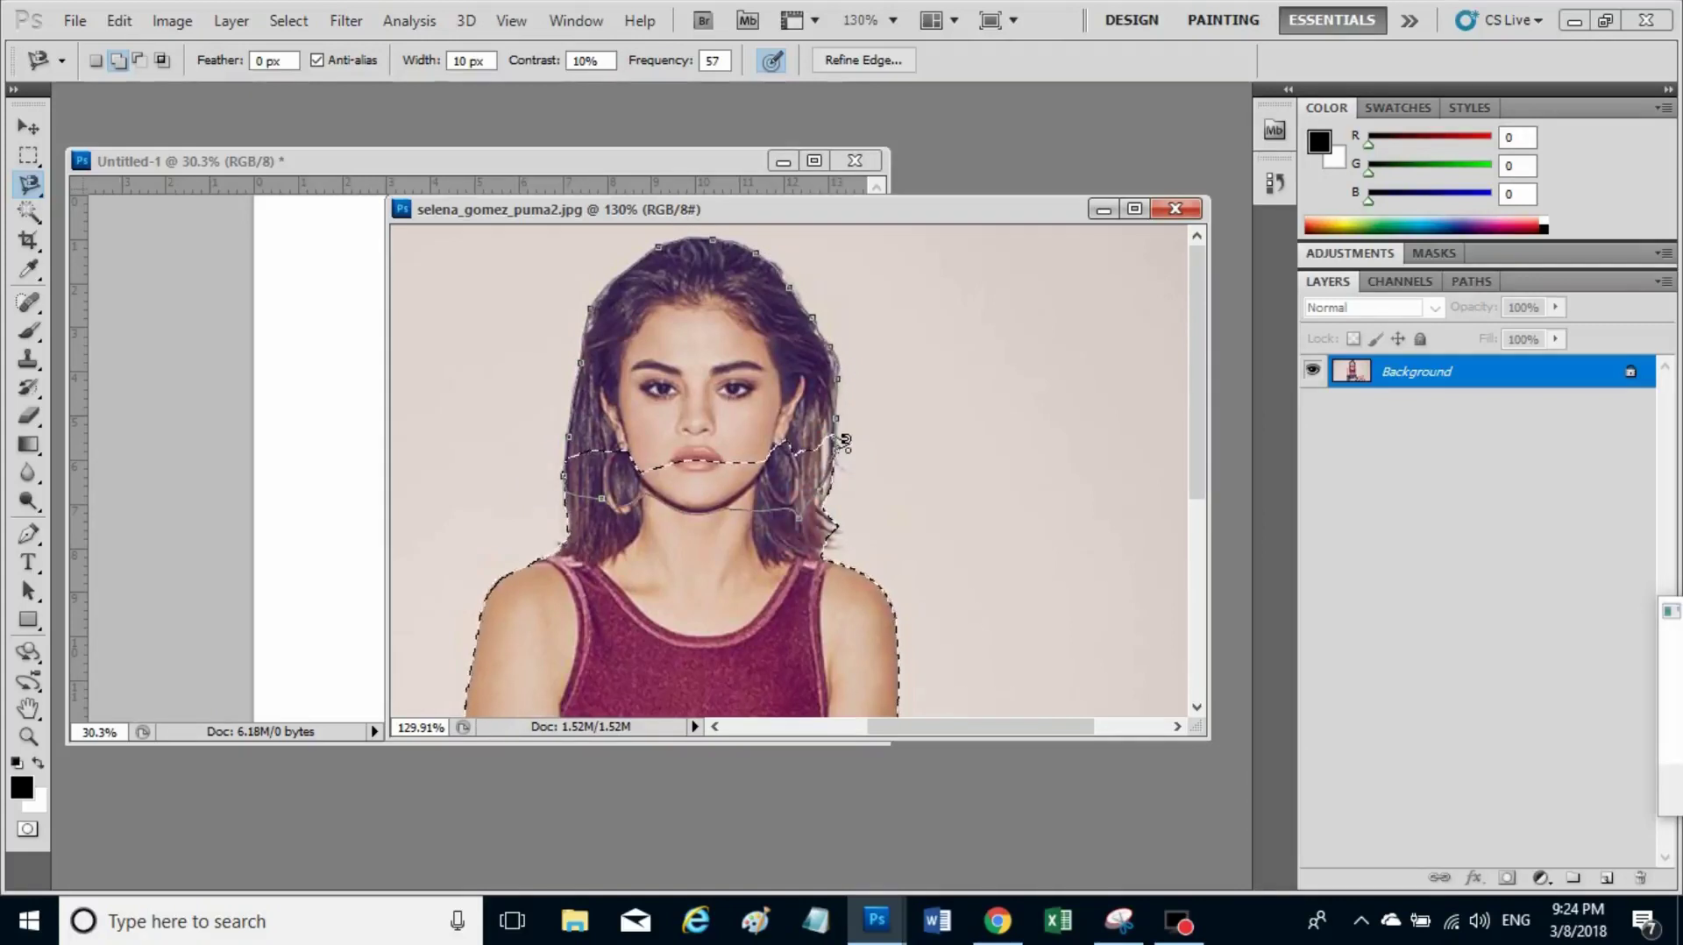
{"action": "double_click", "coordinate": [844, 440]}
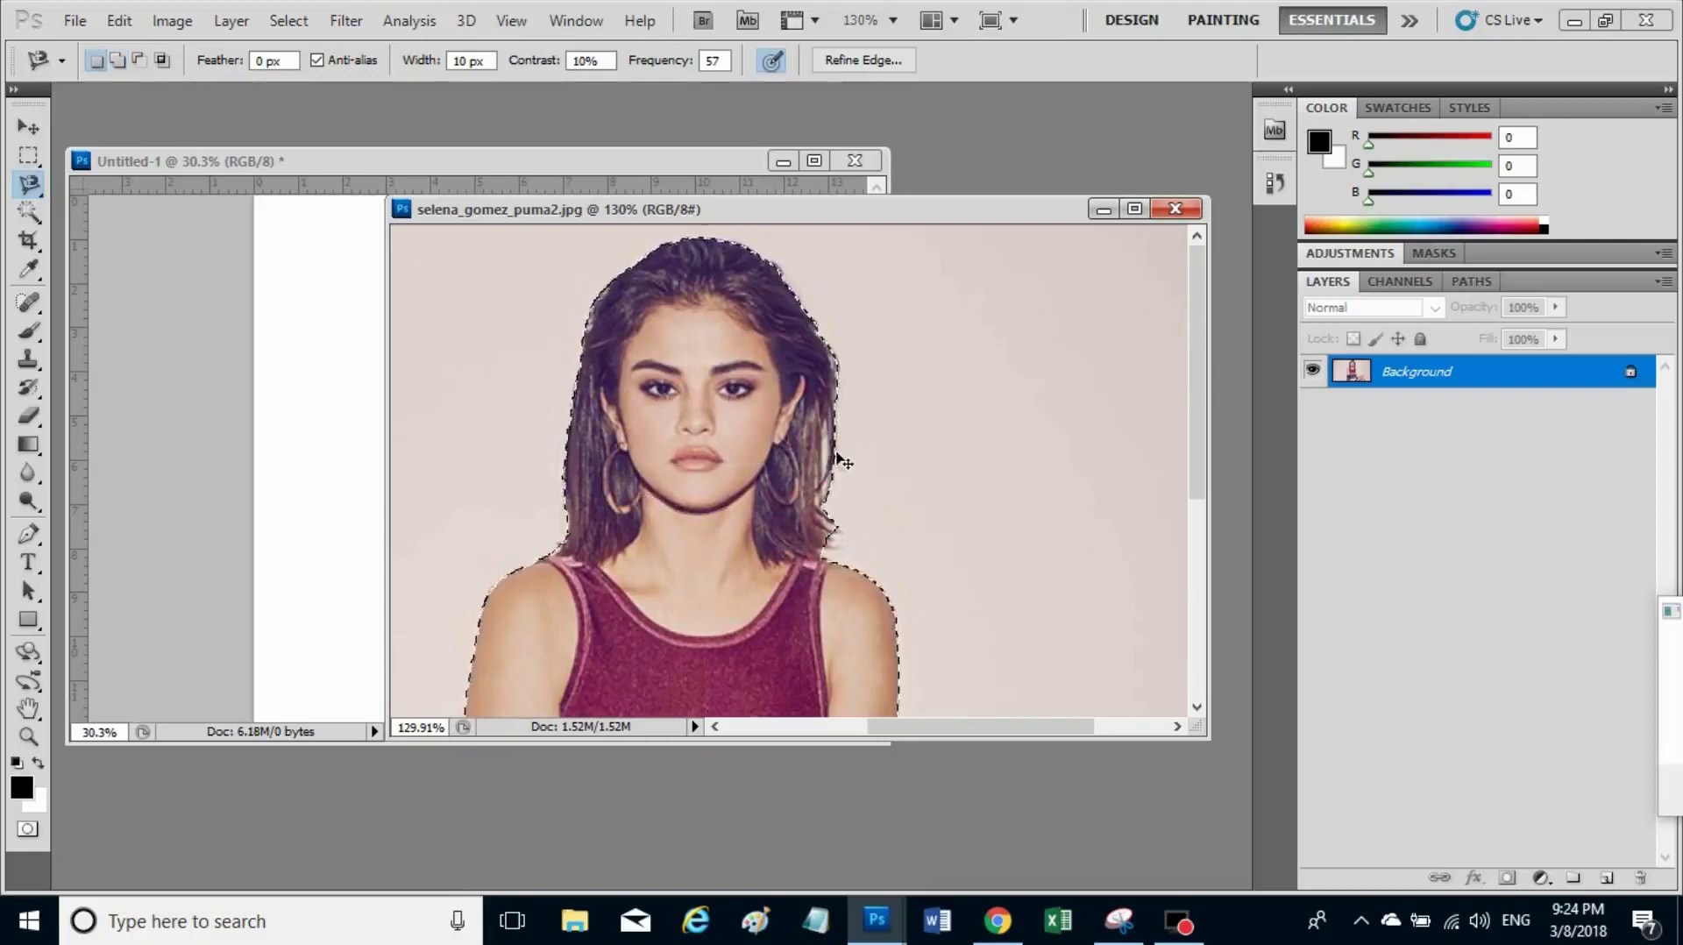
{"action": "key", "text": "ctrl+d"}
{"action": "key", "text": "ctrl+minus"}
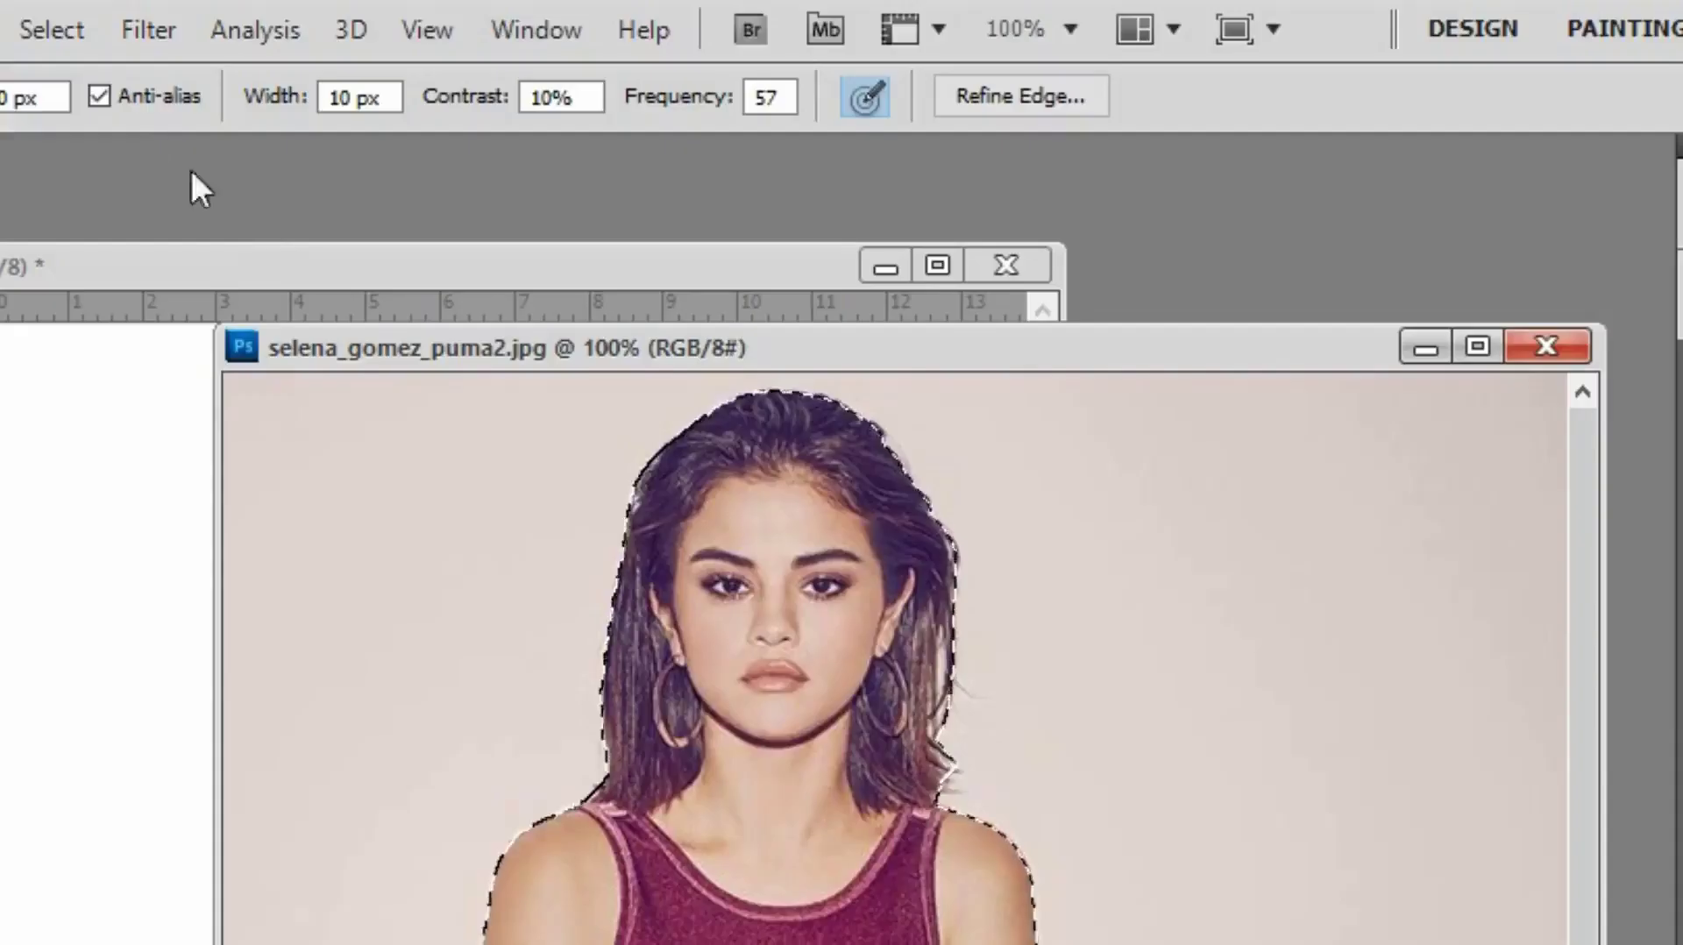
Apply a 2-pixel feather to the head-and-torso selection.
{"action": "left_click", "coordinate": [40, 32]}
{"action": "mouse_move", "coordinate": [211, 487]}
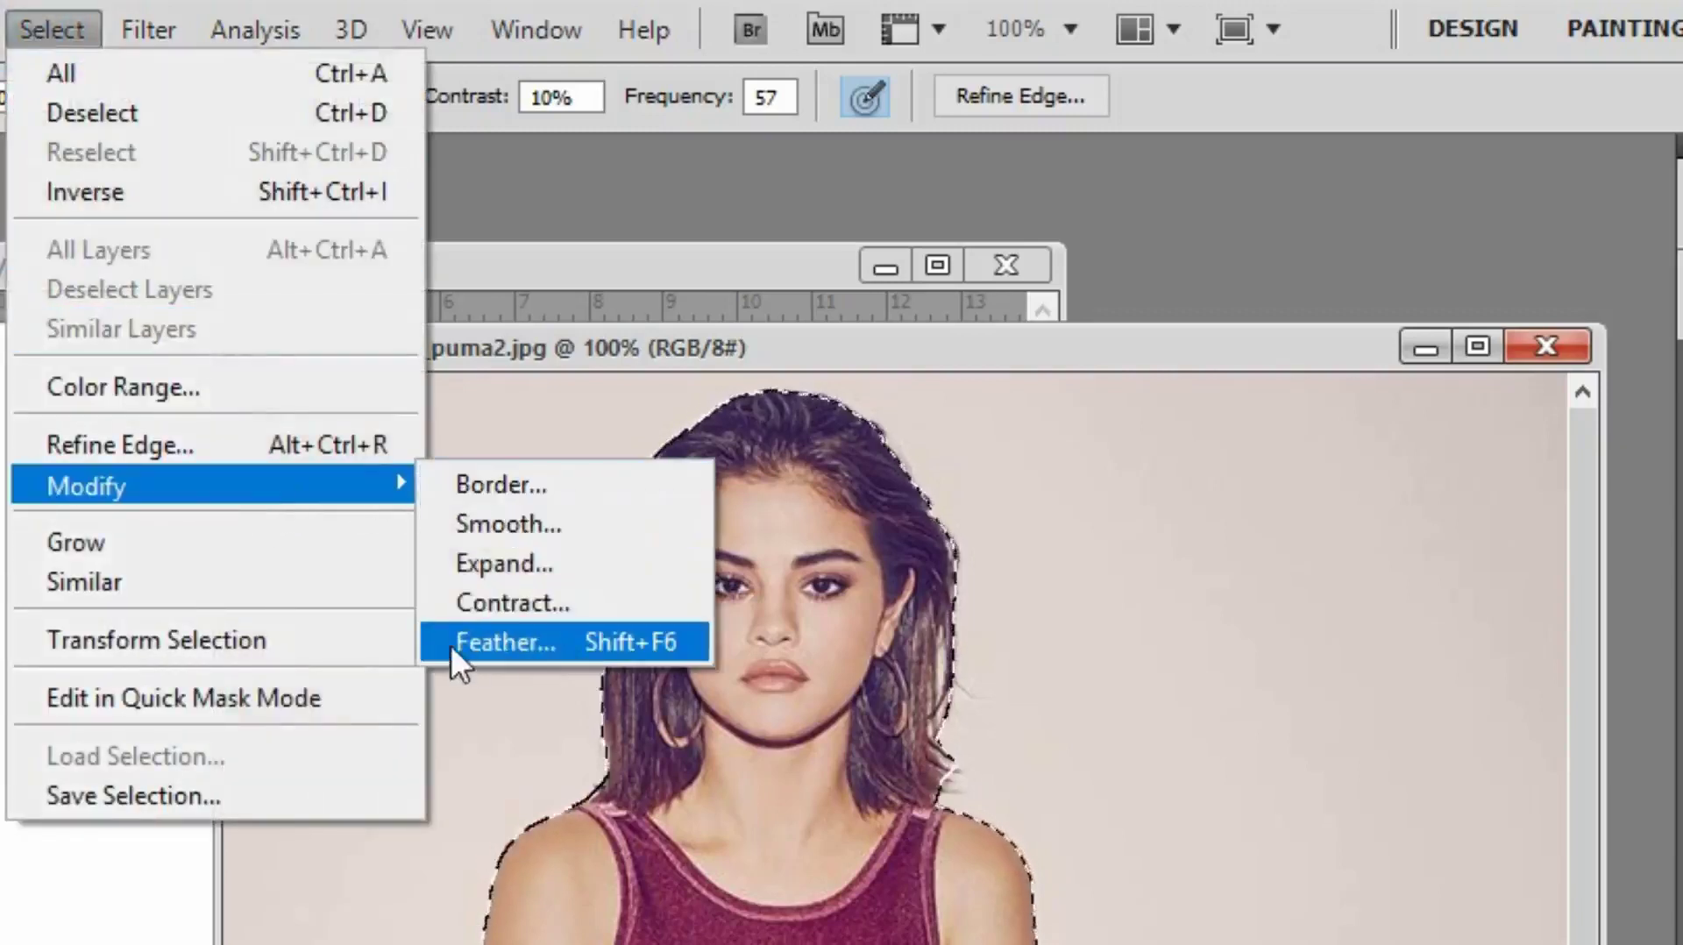
{"action": "left_click", "coordinate": [583, 640]}
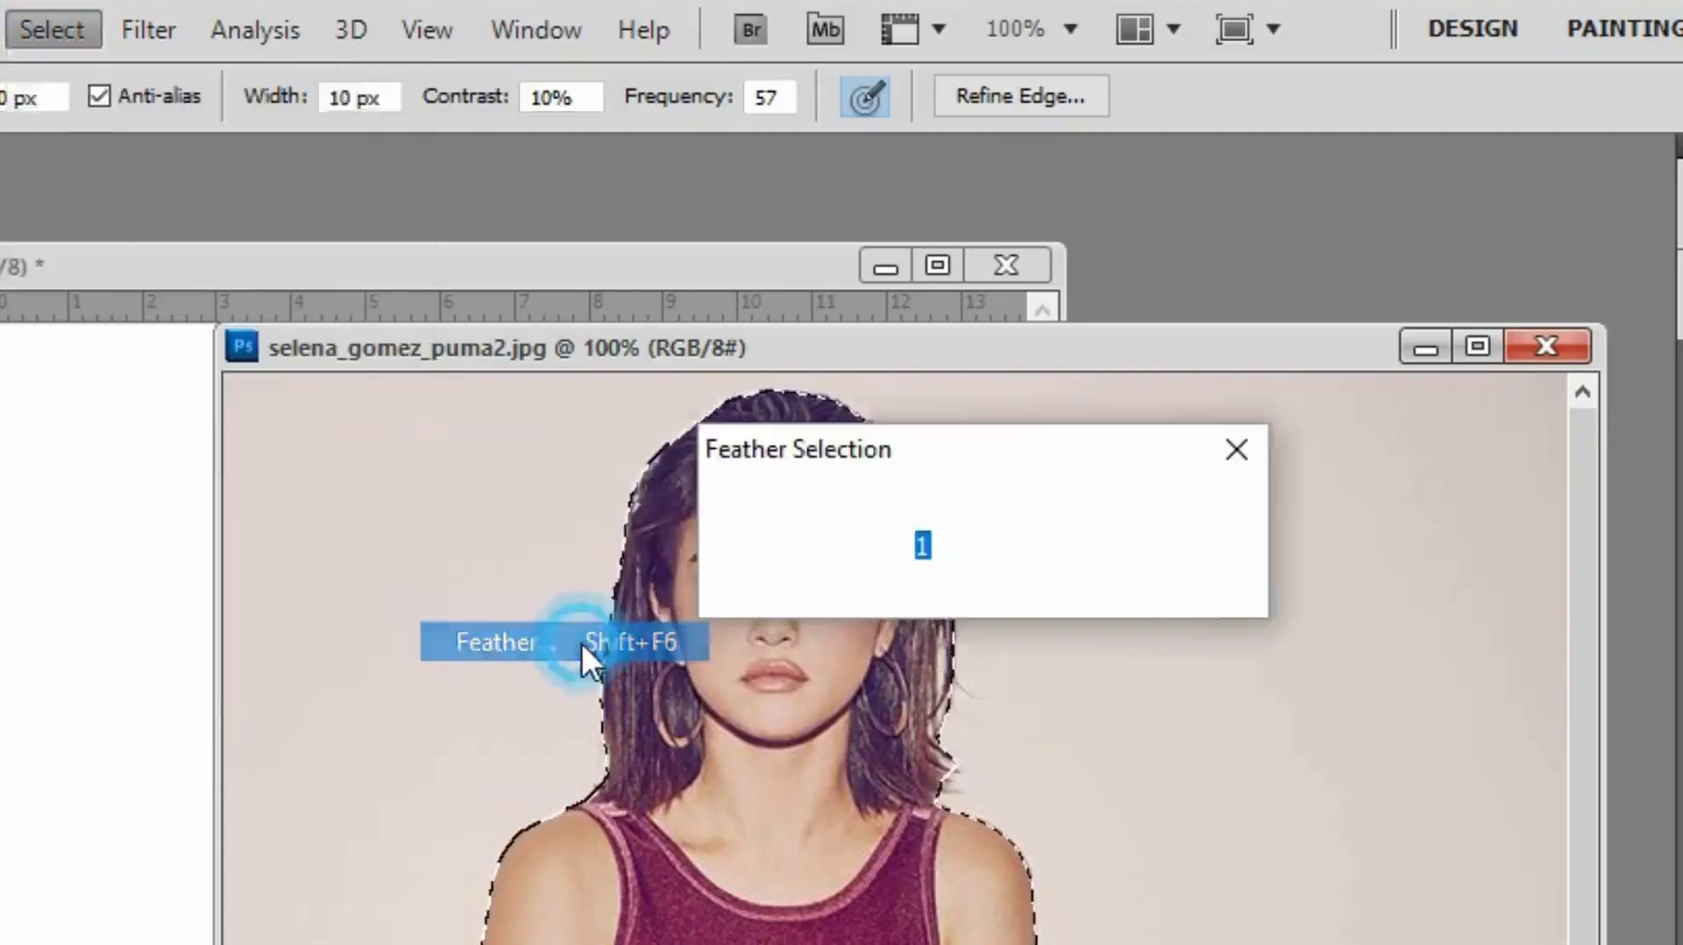
{"action": "left_click_drag", "start_coordinate": [1023, 483], "coordinate": [1312, 492]}
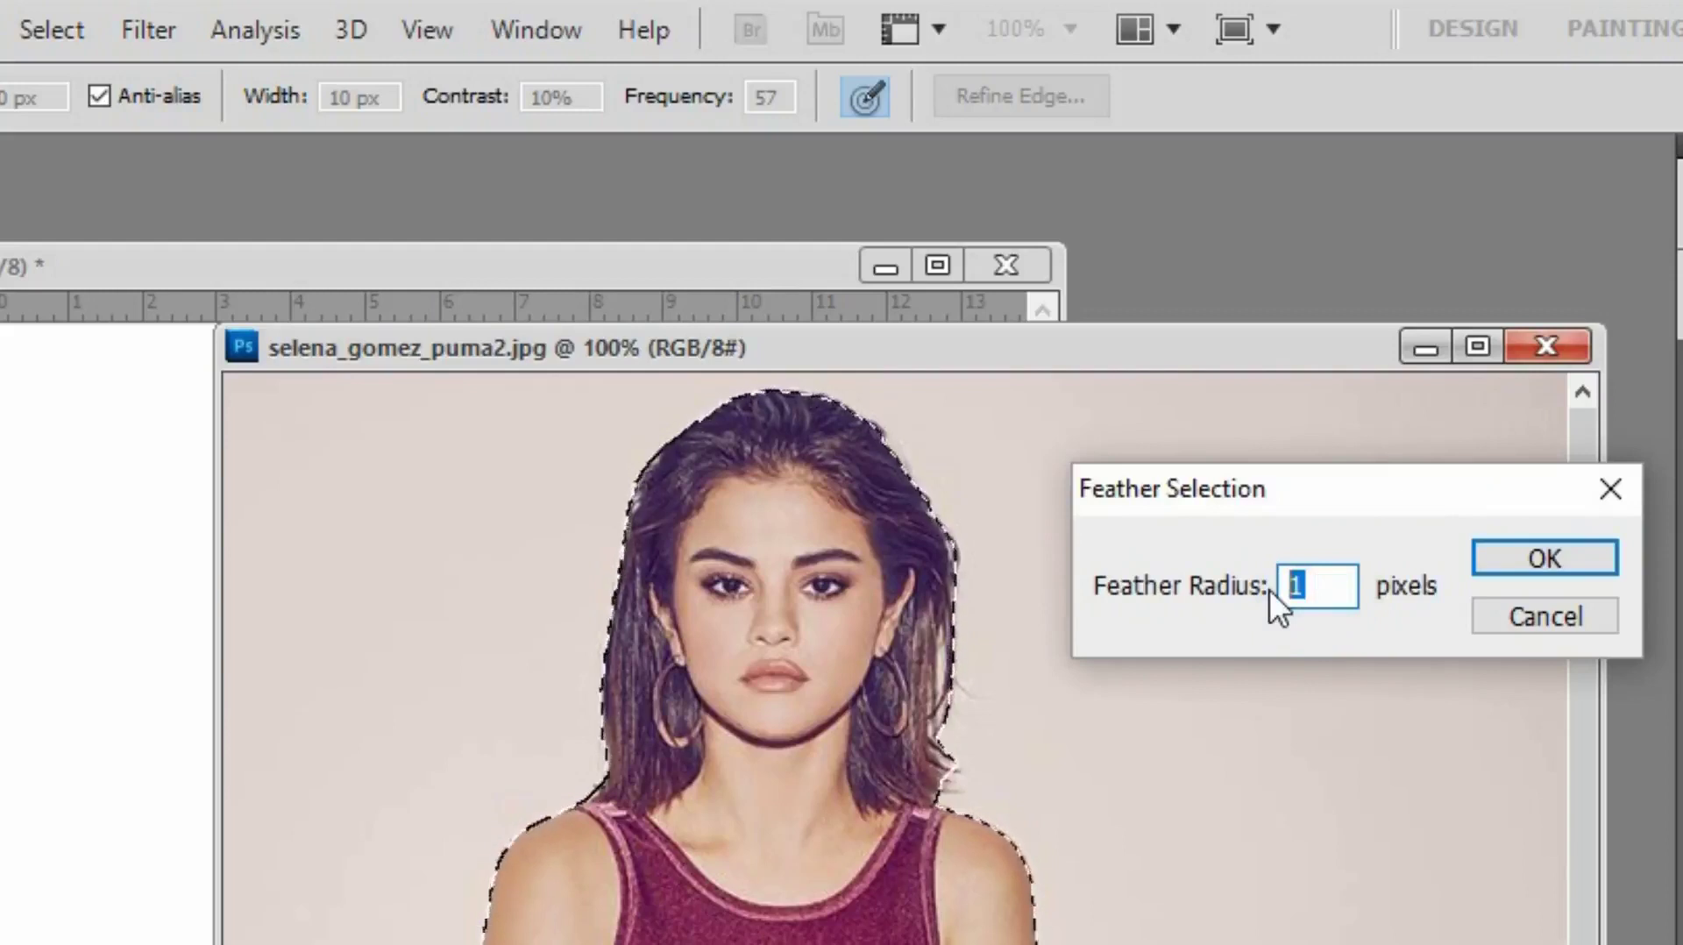
{"action": "type", "text": "2"}
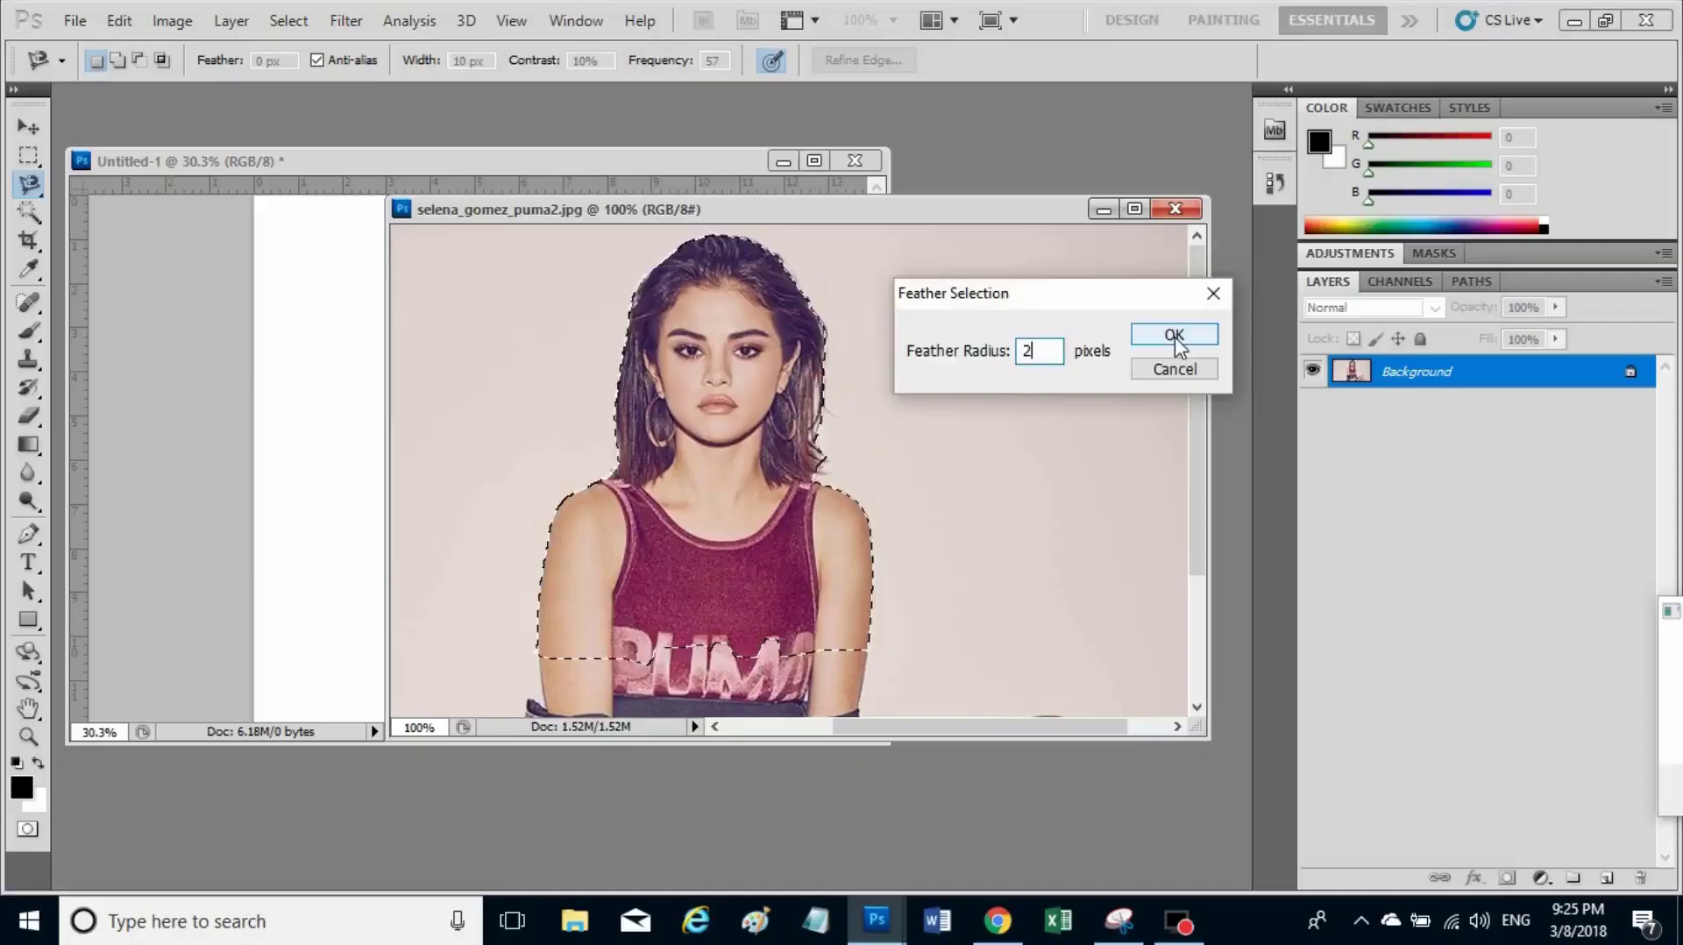
{"action": "left_click", "coordinate": [1534, 561]}
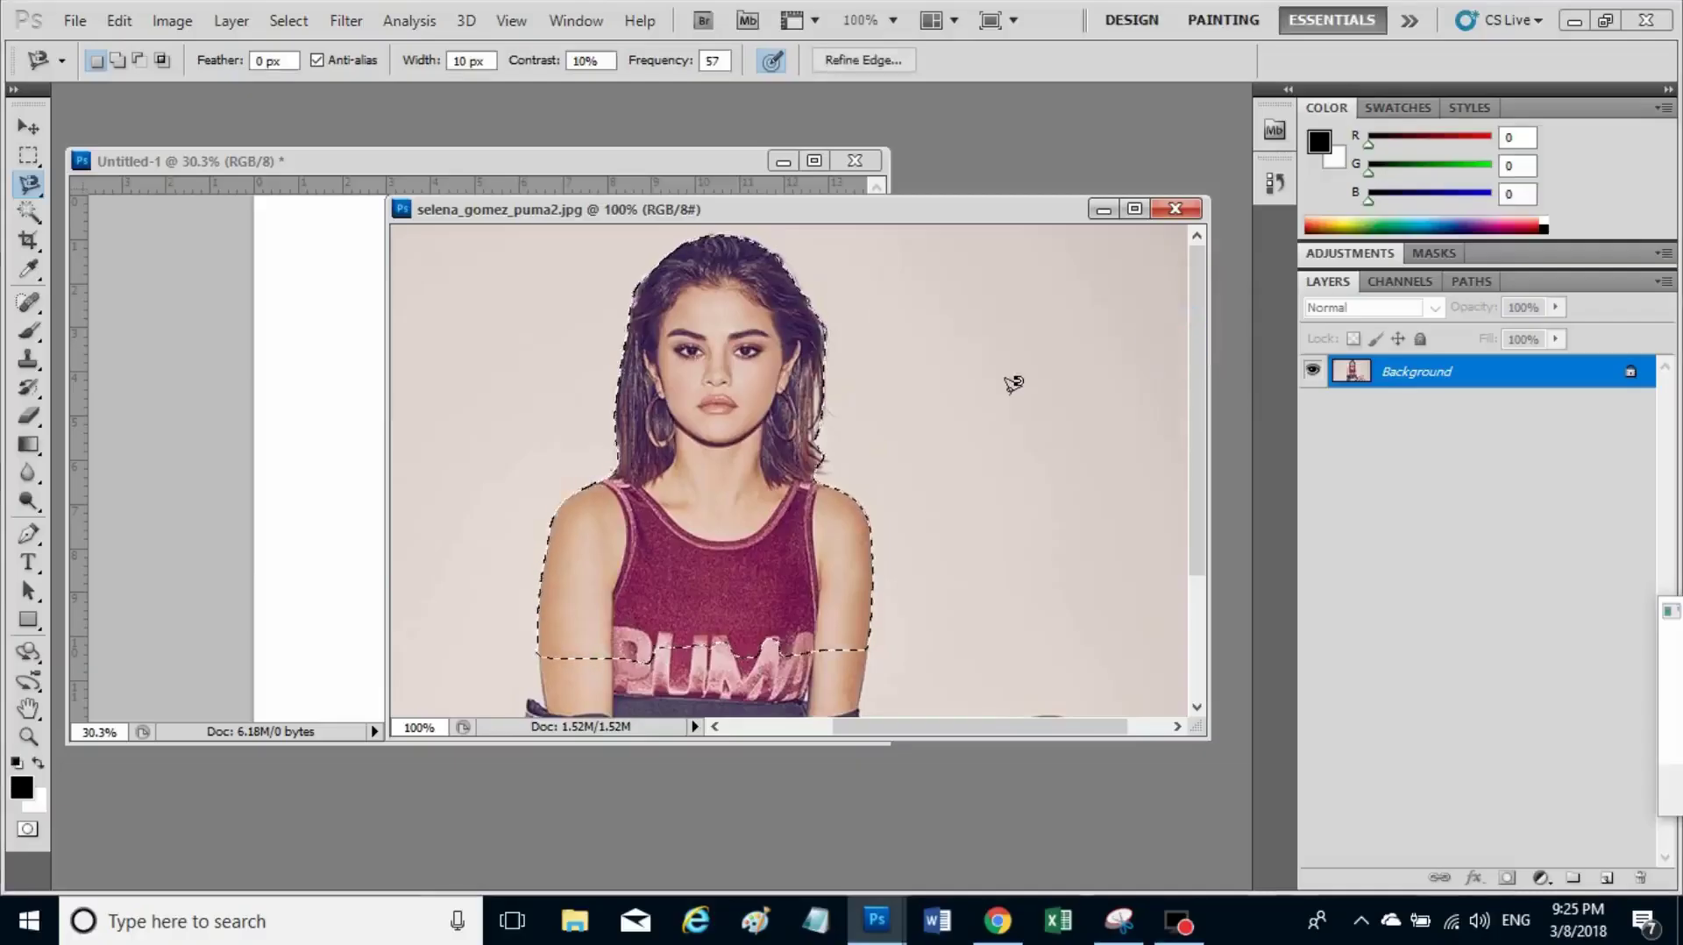
{"action": "left_click", "coordinate": [29, 127]}
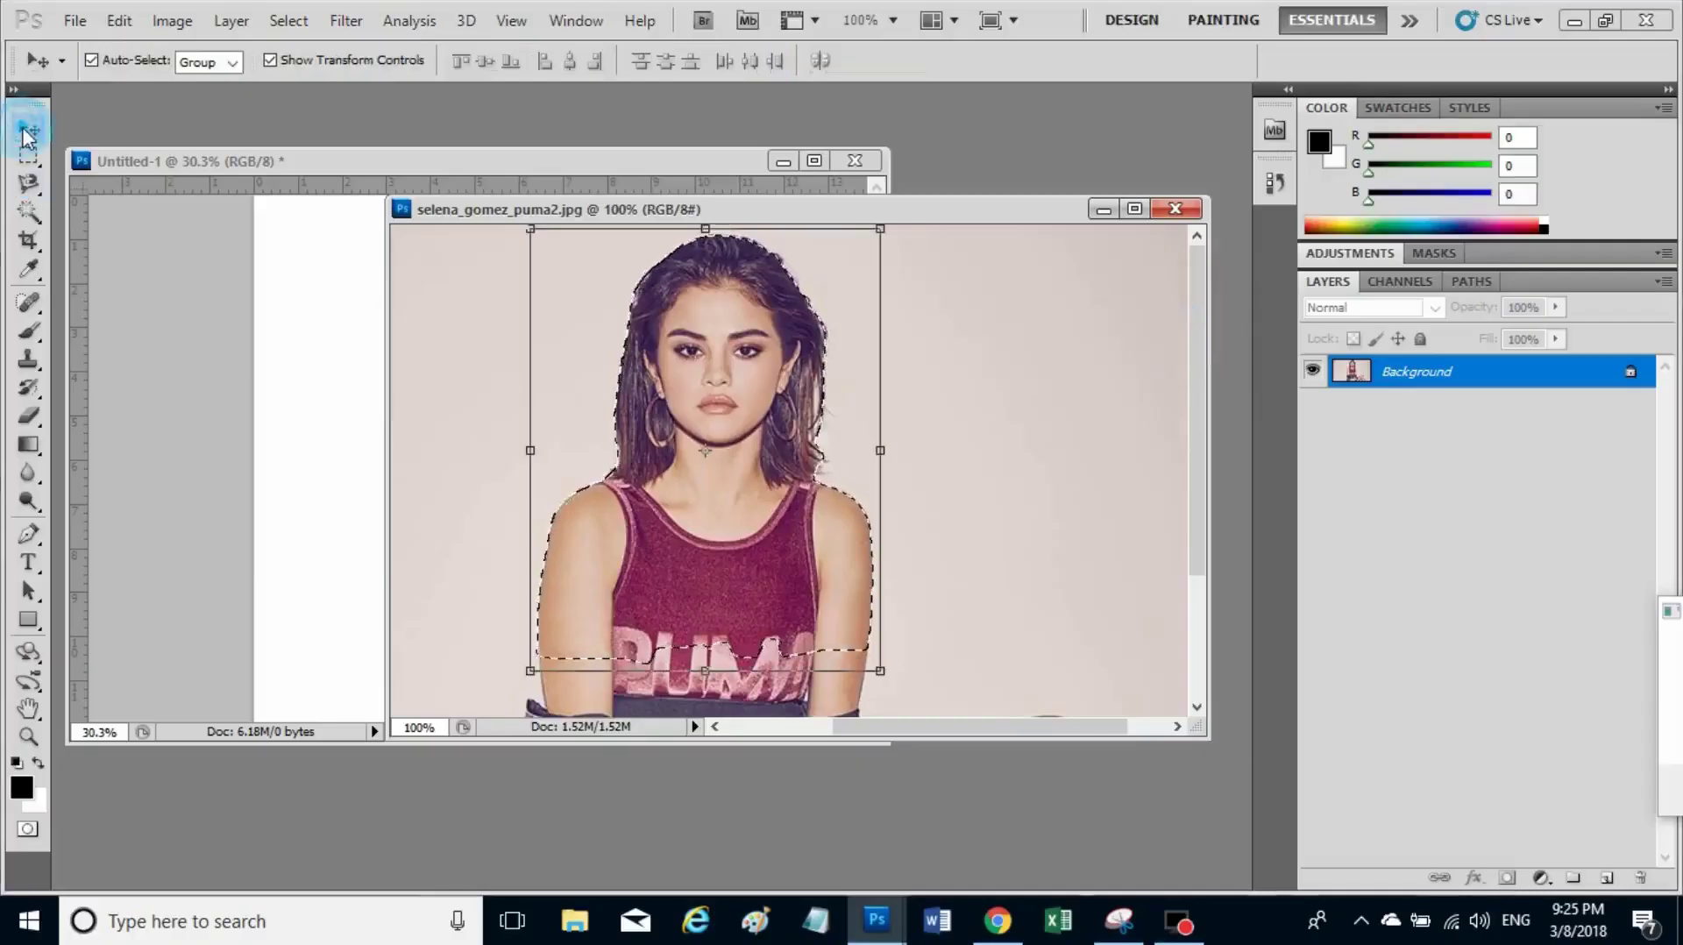
Resize and arrange the photo and Untitled-1 windows side by side.
{"action": "left_click_drag", "start_coordinate": [390, 316], "coordinate": [757, 331]}
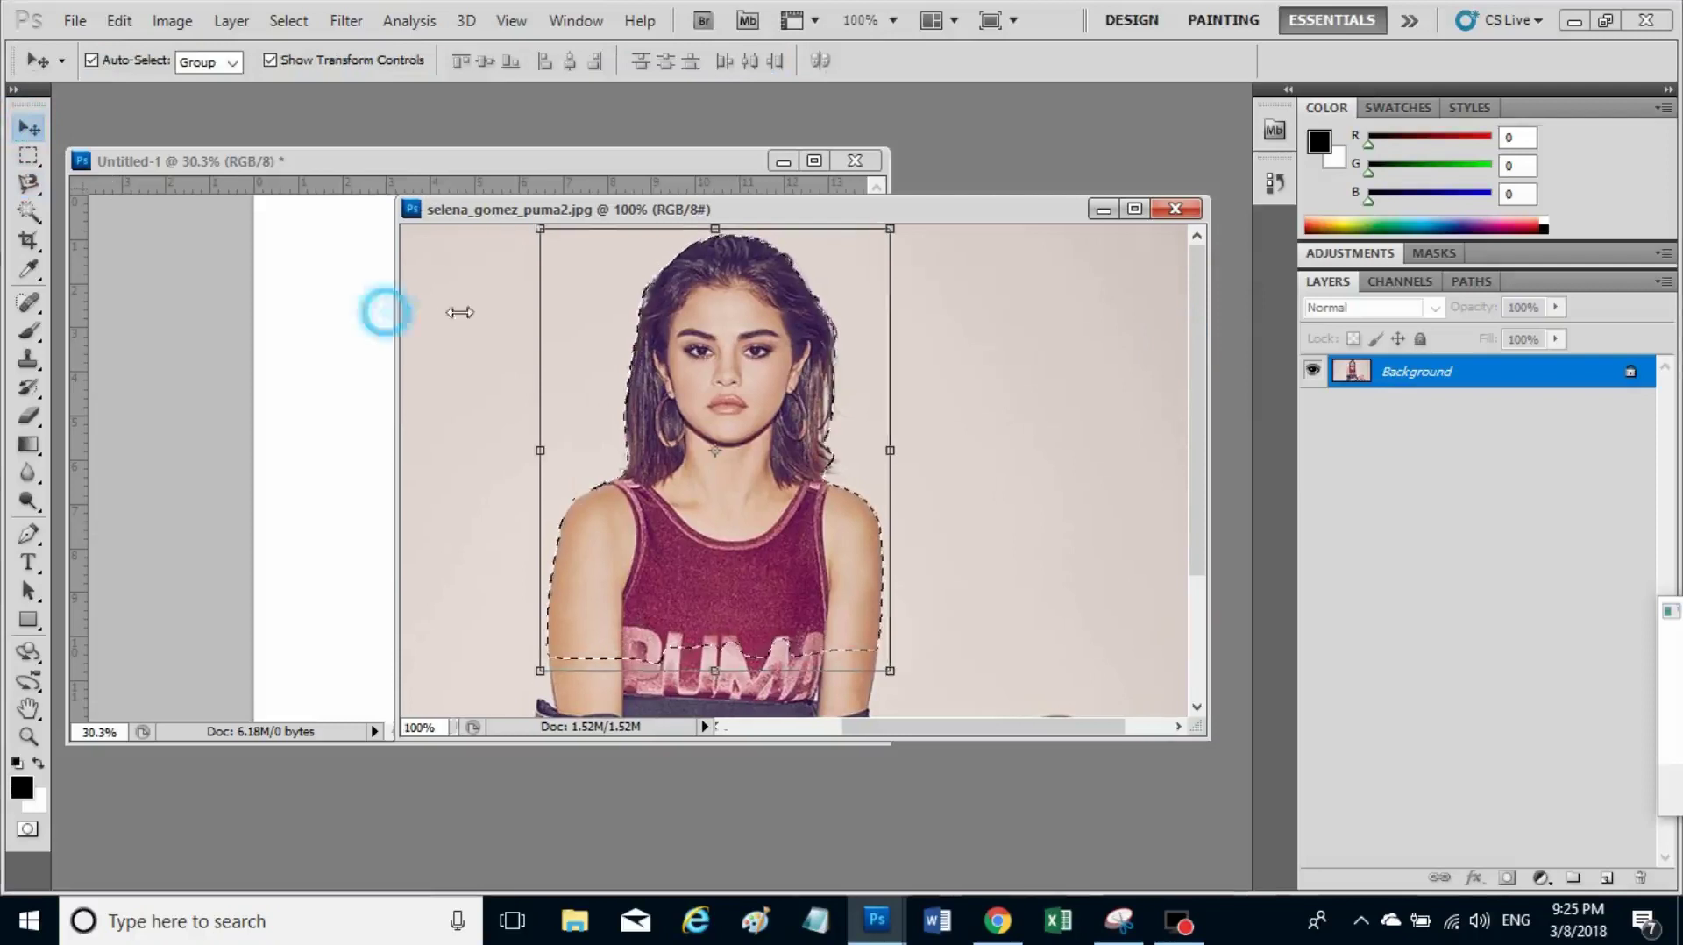
{"action": "left_click", "coordinate": [732, 263]}
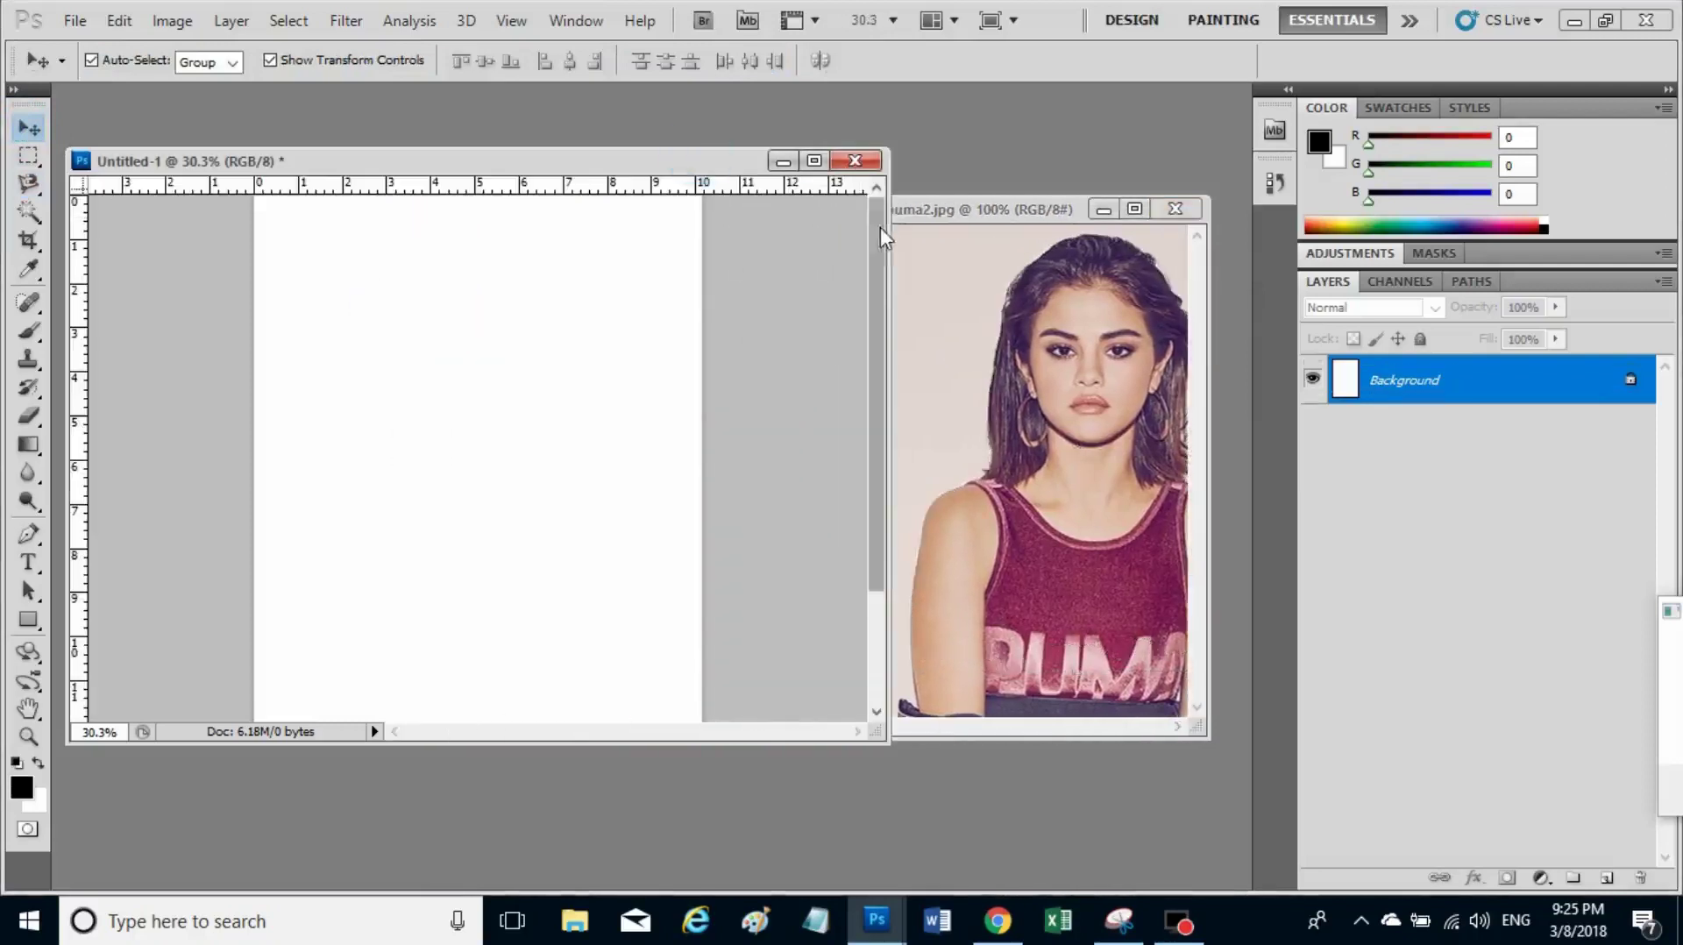
{"action": "left_click_drag", "start_coordinate": [887, 245], "coordinate": [616, 243]}
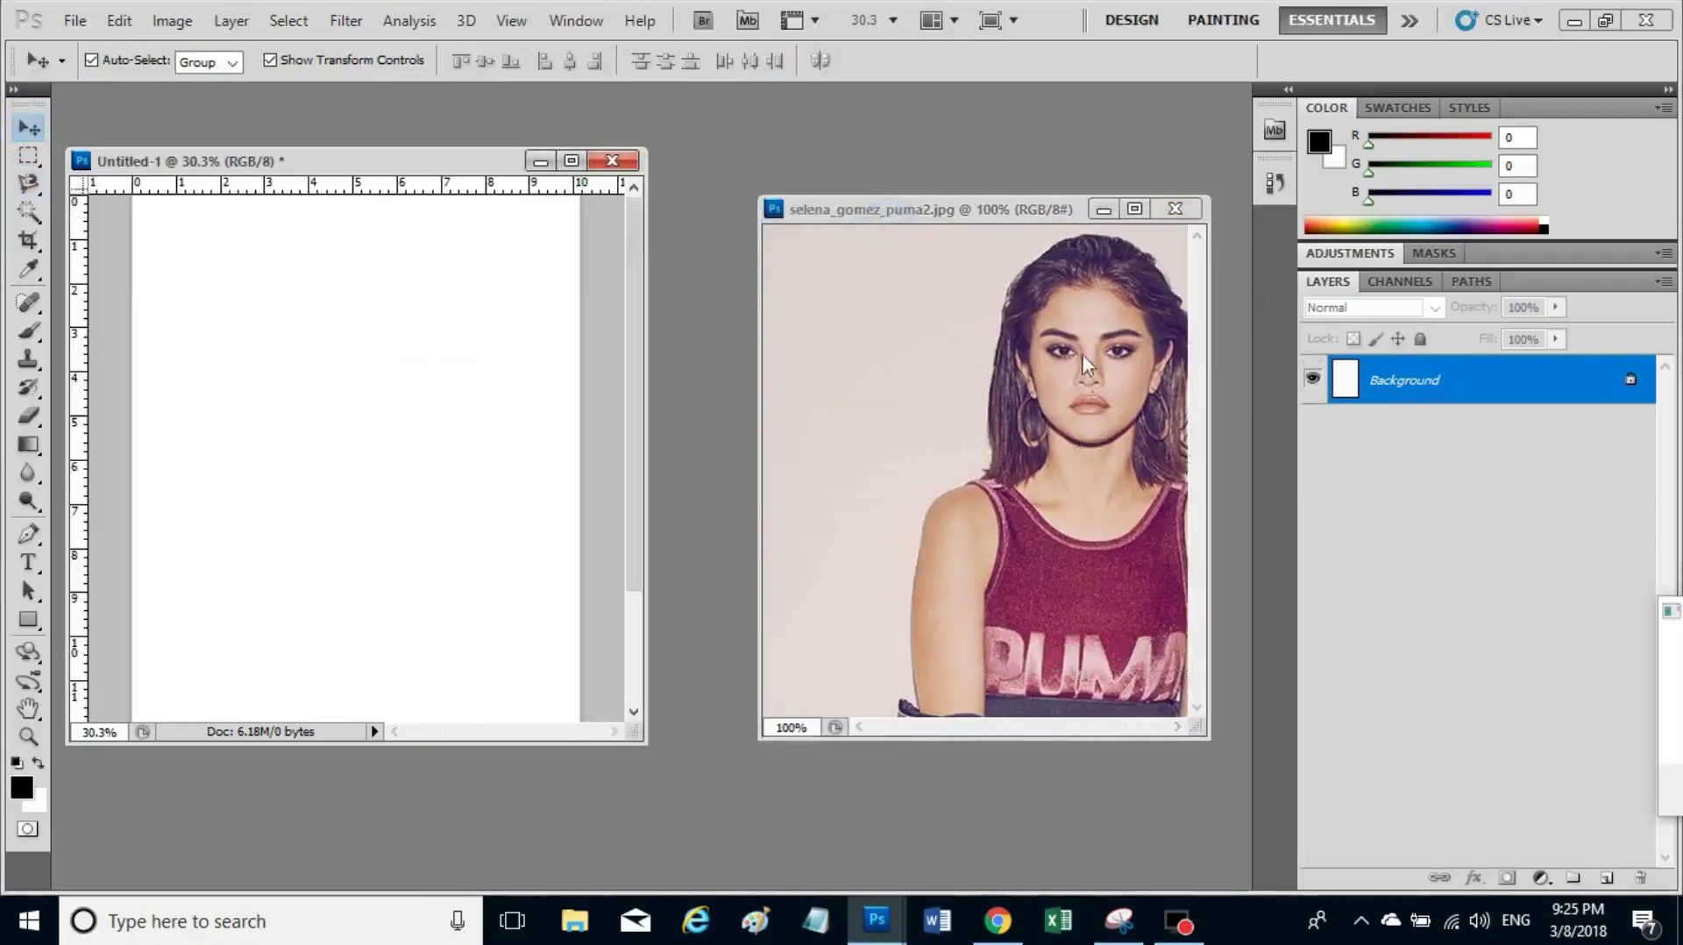
{"action": "left_click_drag", "start_coordinate": [968, 203], "coordinate": [919, 186]}
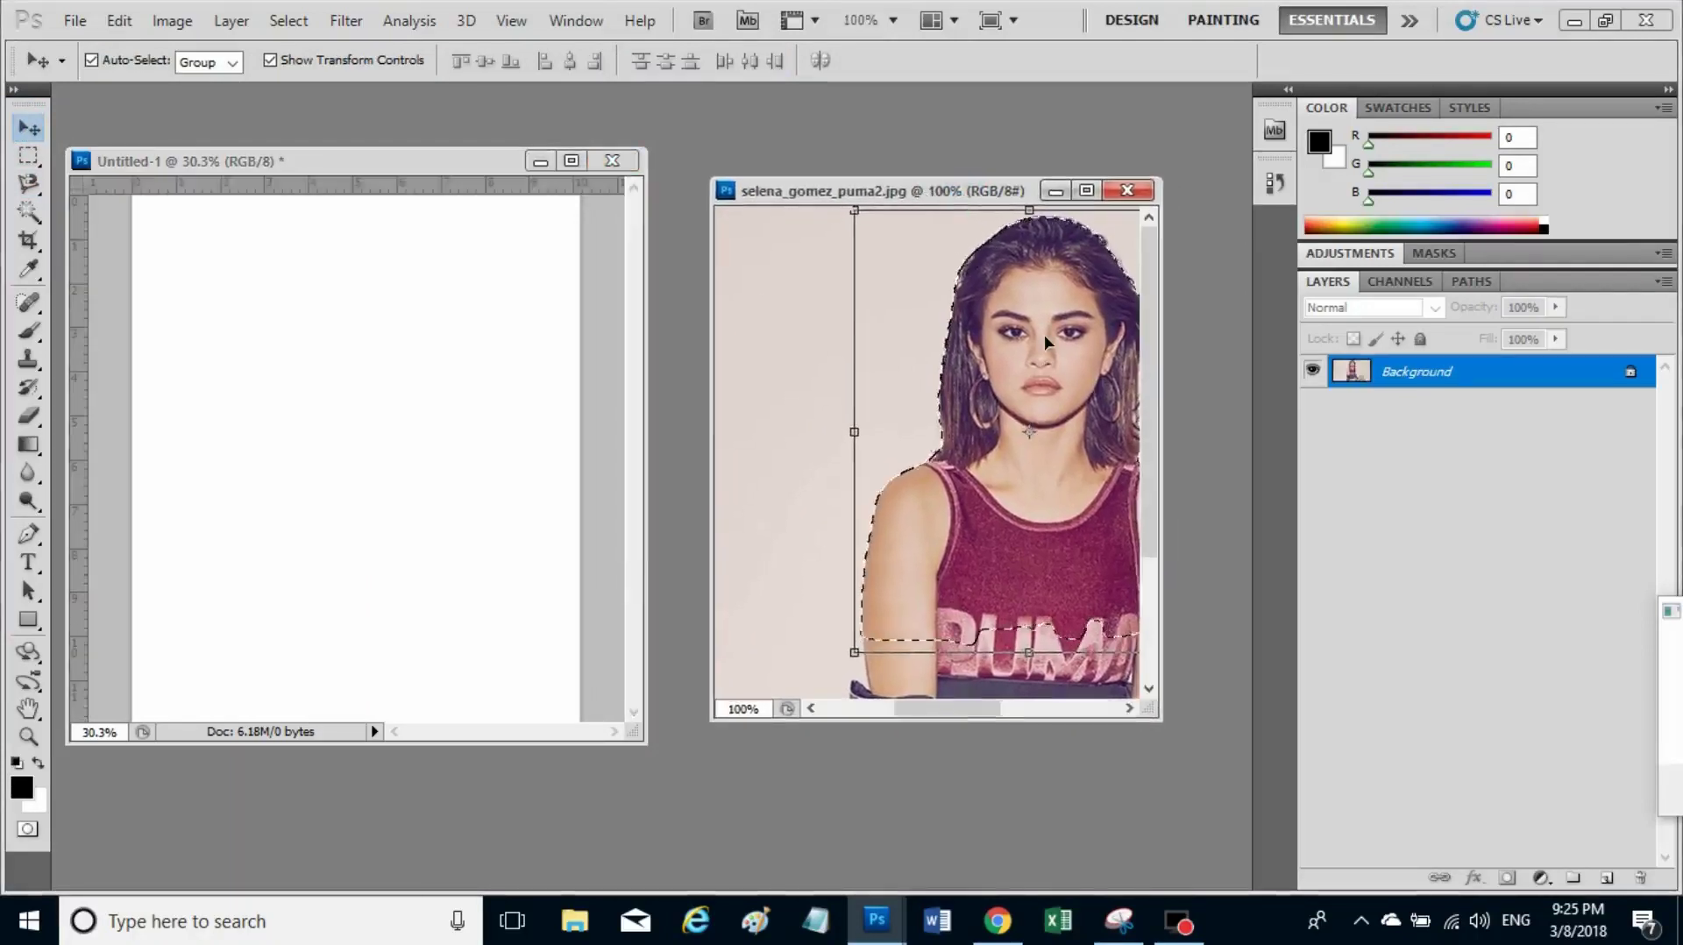
Drag the cut-out figure into Untitled-1 as Layer 1, scale it to about 209%, and lower it.
{"action": "mouse_move", "coordinate": [1044, 334]}
{"action": "left_mouse_down"}
{"action": "mouse_move", "coordinate": [771, 441]}
{"action": "mouse_move", "coordinate": [536, 444]}
{"action": "left_mouse_up"}
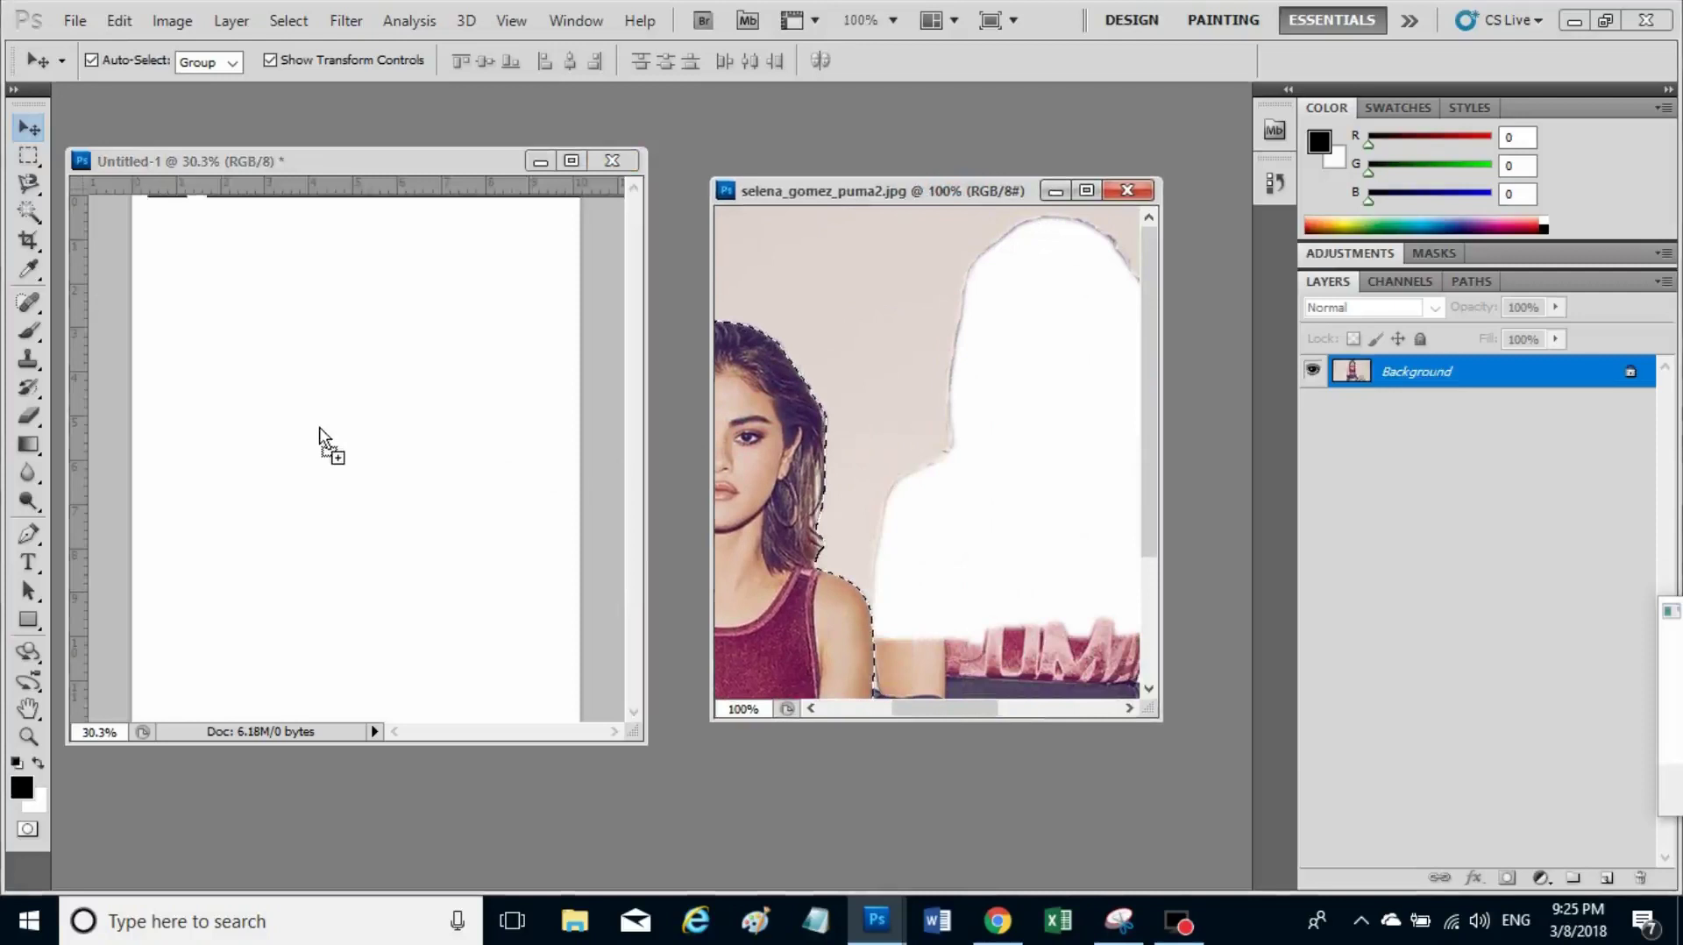
{"action": "mouse_move", "coordinate": [319, 428]}
{"action": "left_mouse_down"}
{"action": "mouse_move", "coordinate": [284, 383]}
{"action": "mouse_move", "coordinate": [259, 417]}
{"action": "left_mouse_up"}
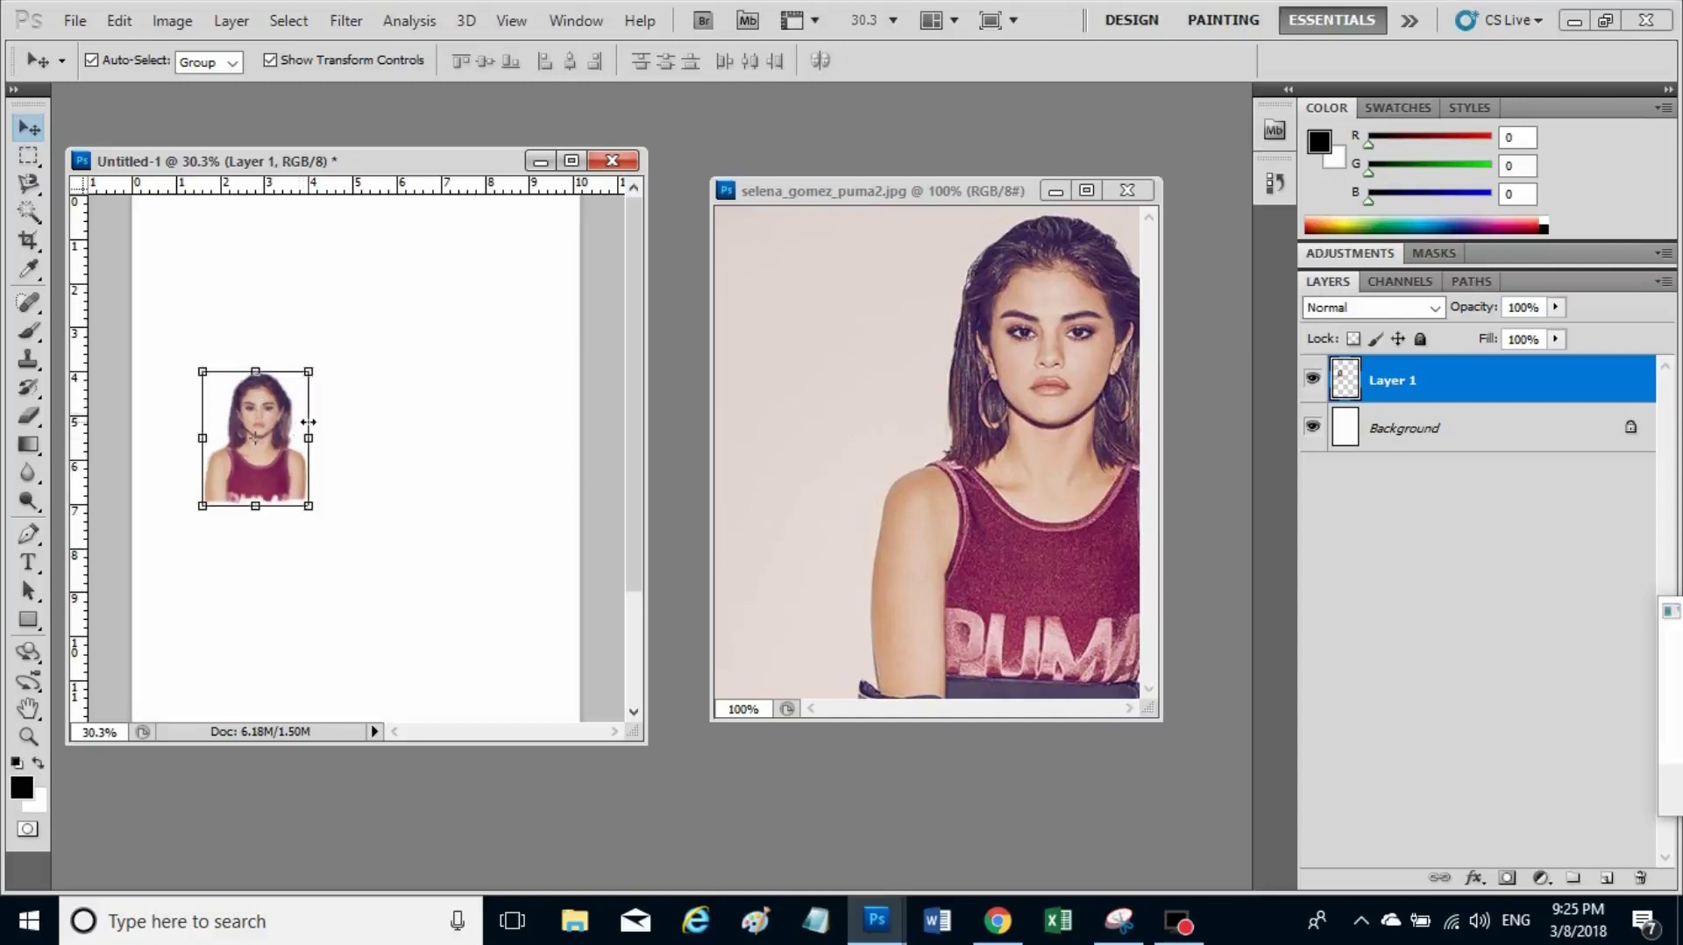
{"action": "left_click_drag", "start_coordinate": [309, 370], "coordinate": [443, 238]}
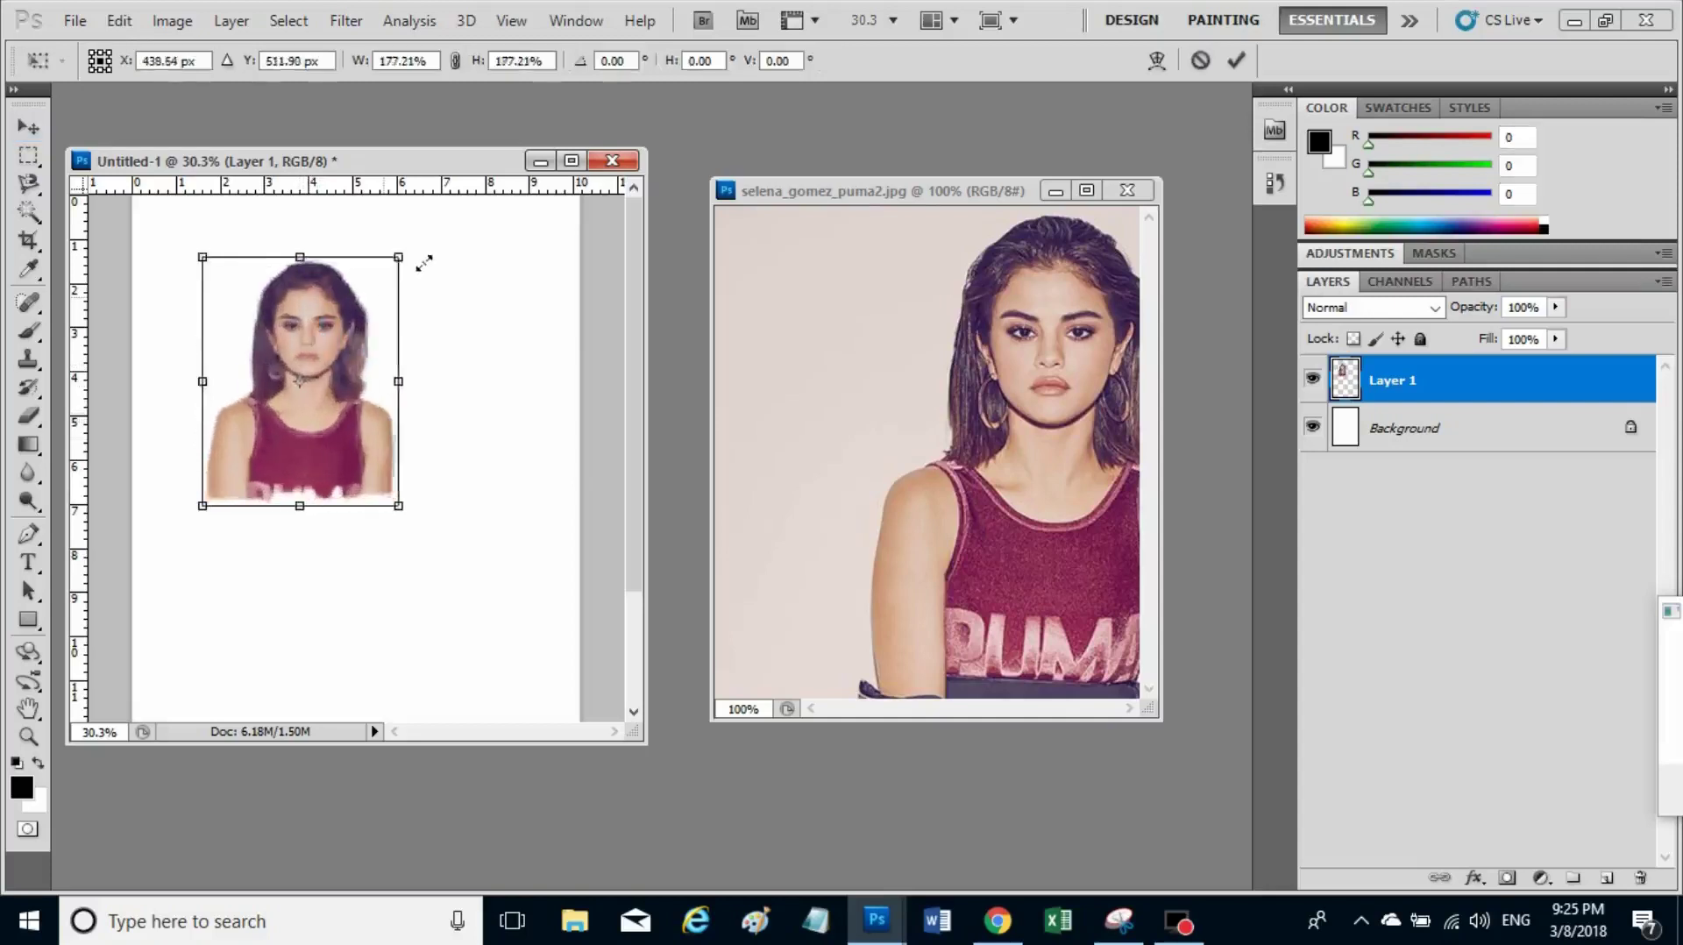
{"action": "left_click_drag", "start_coordinate": [380, 299], "coordinate": [354, 367]}
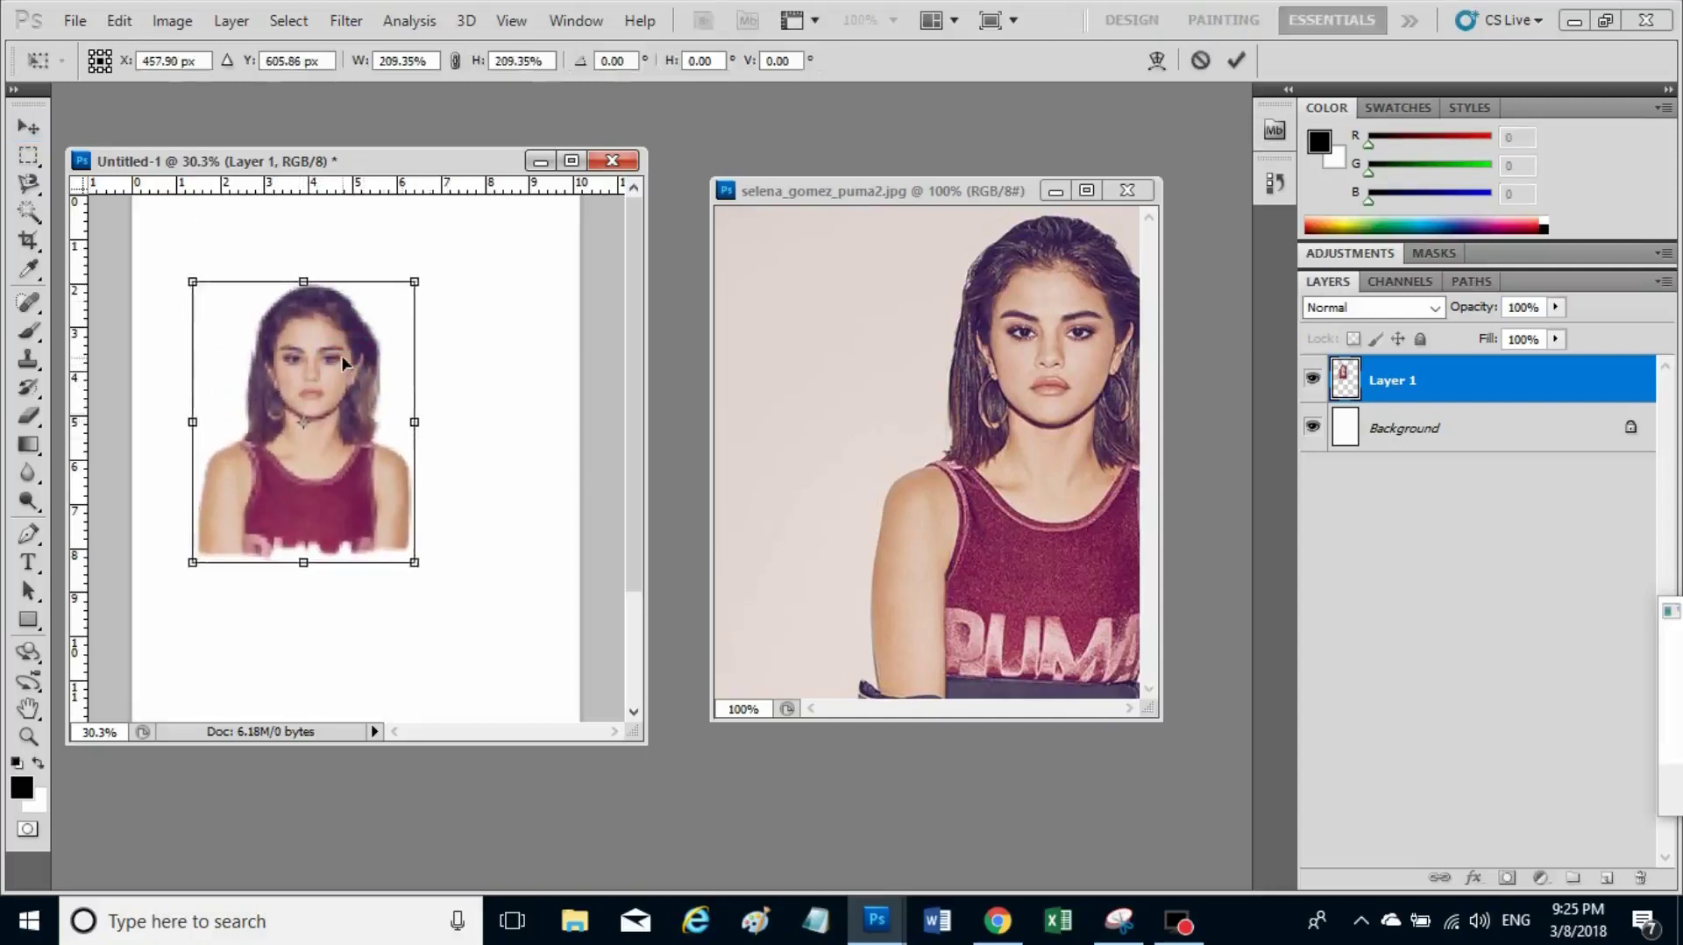
Commit the figure's resize and select the Background layer.
{"action": "left_click", "coordinate": [28, 127]}
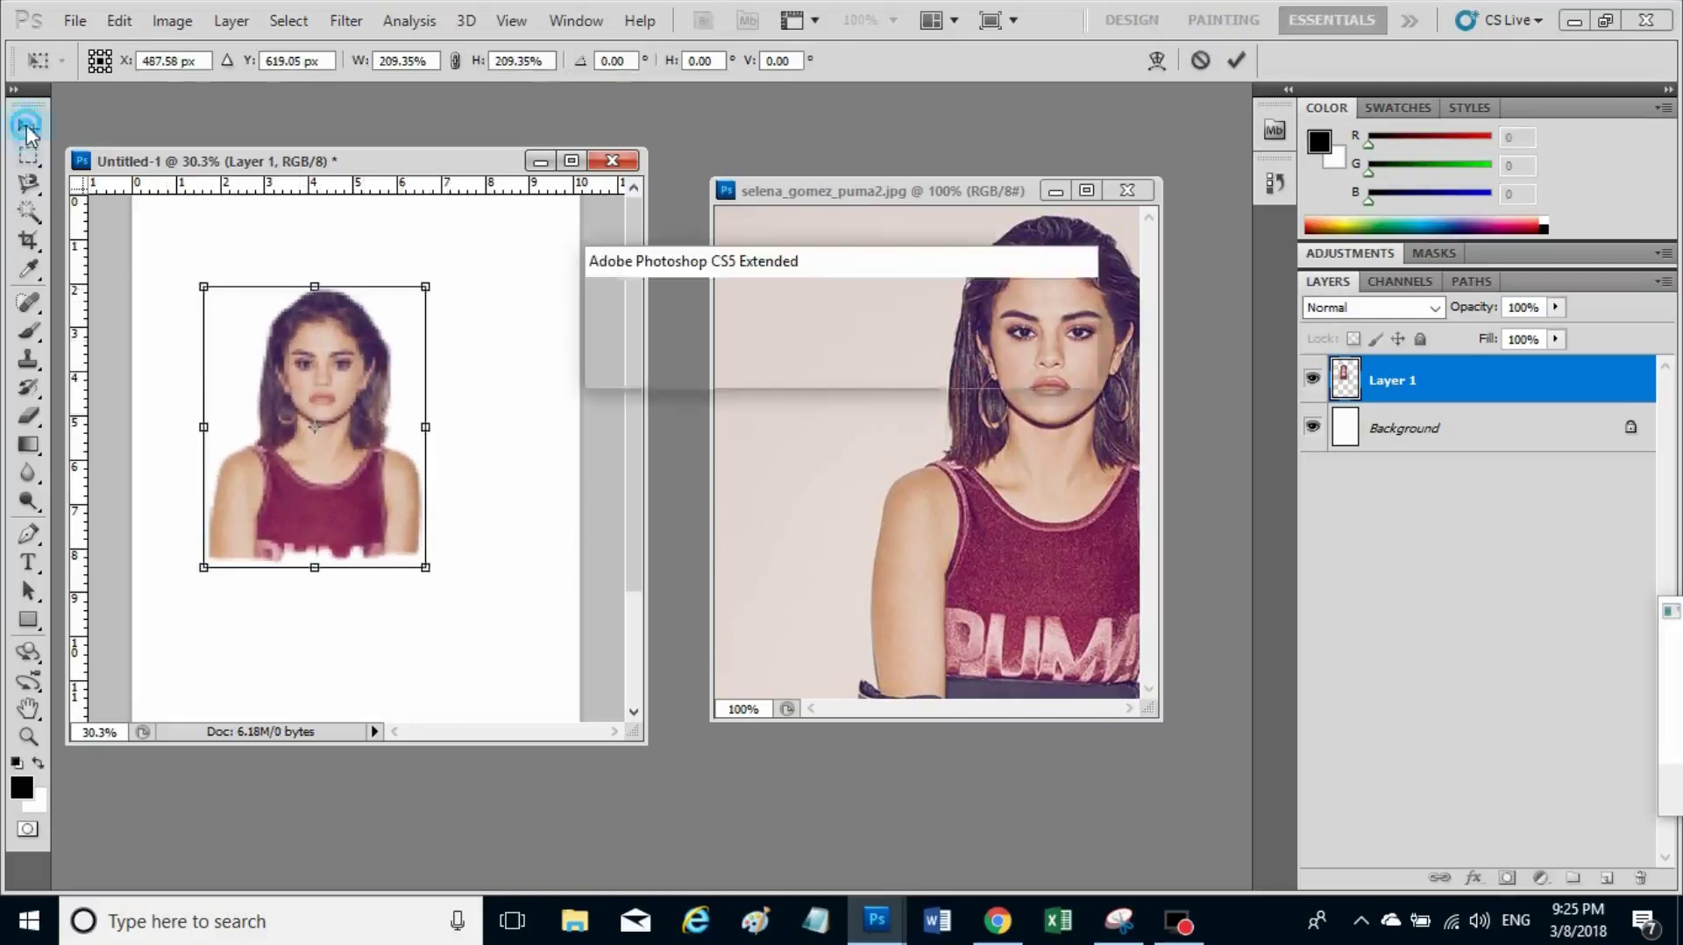
{"action": "left_click", "coordinate": [718, 363]}
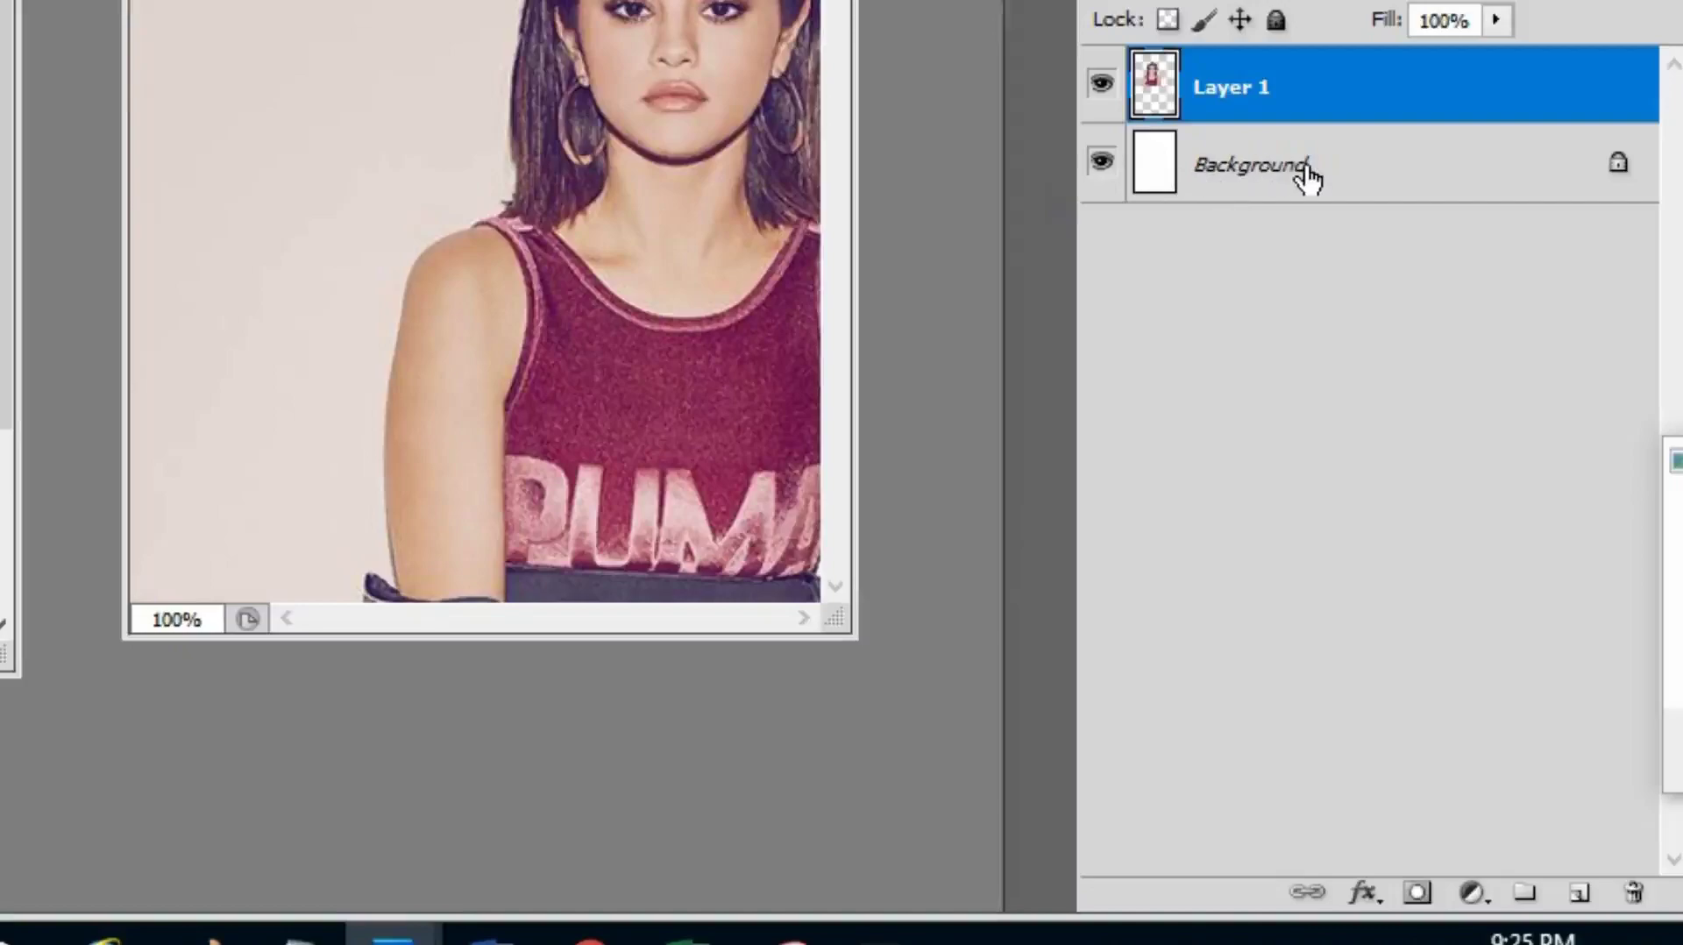
{"action": "left_click", "coordinate": [1341, 176]}
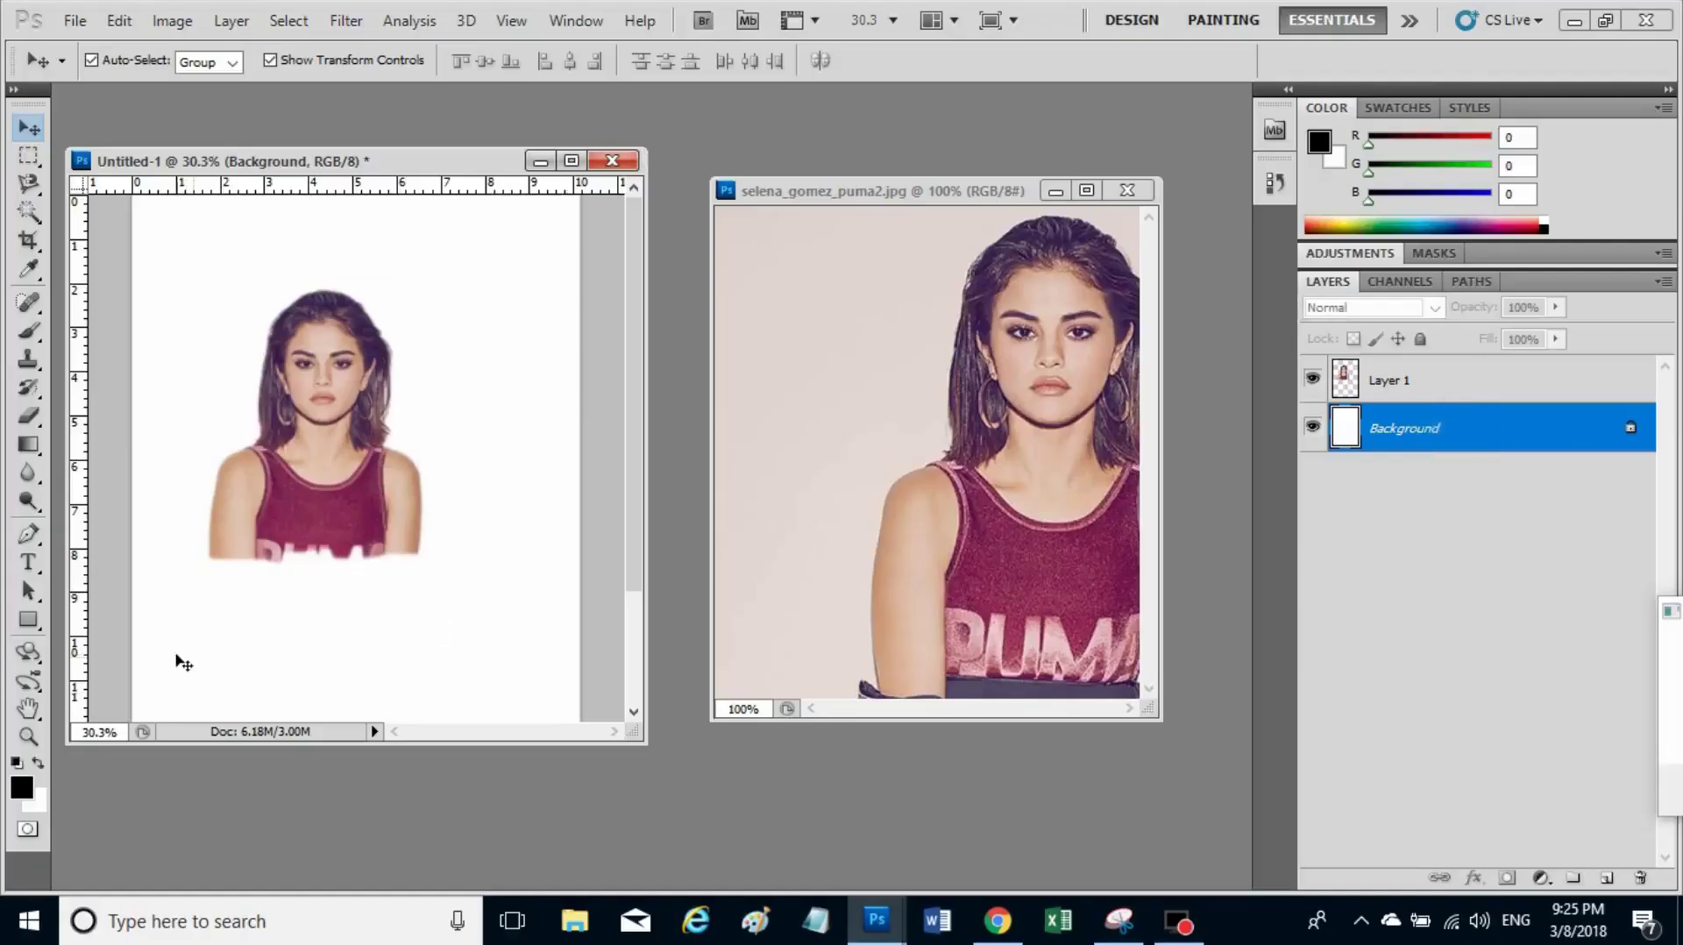
Fill the Background layer with bright blue #0e08fb using the Paint Bucket.
{"action": "left_click", "coordinate": [22, 789]}
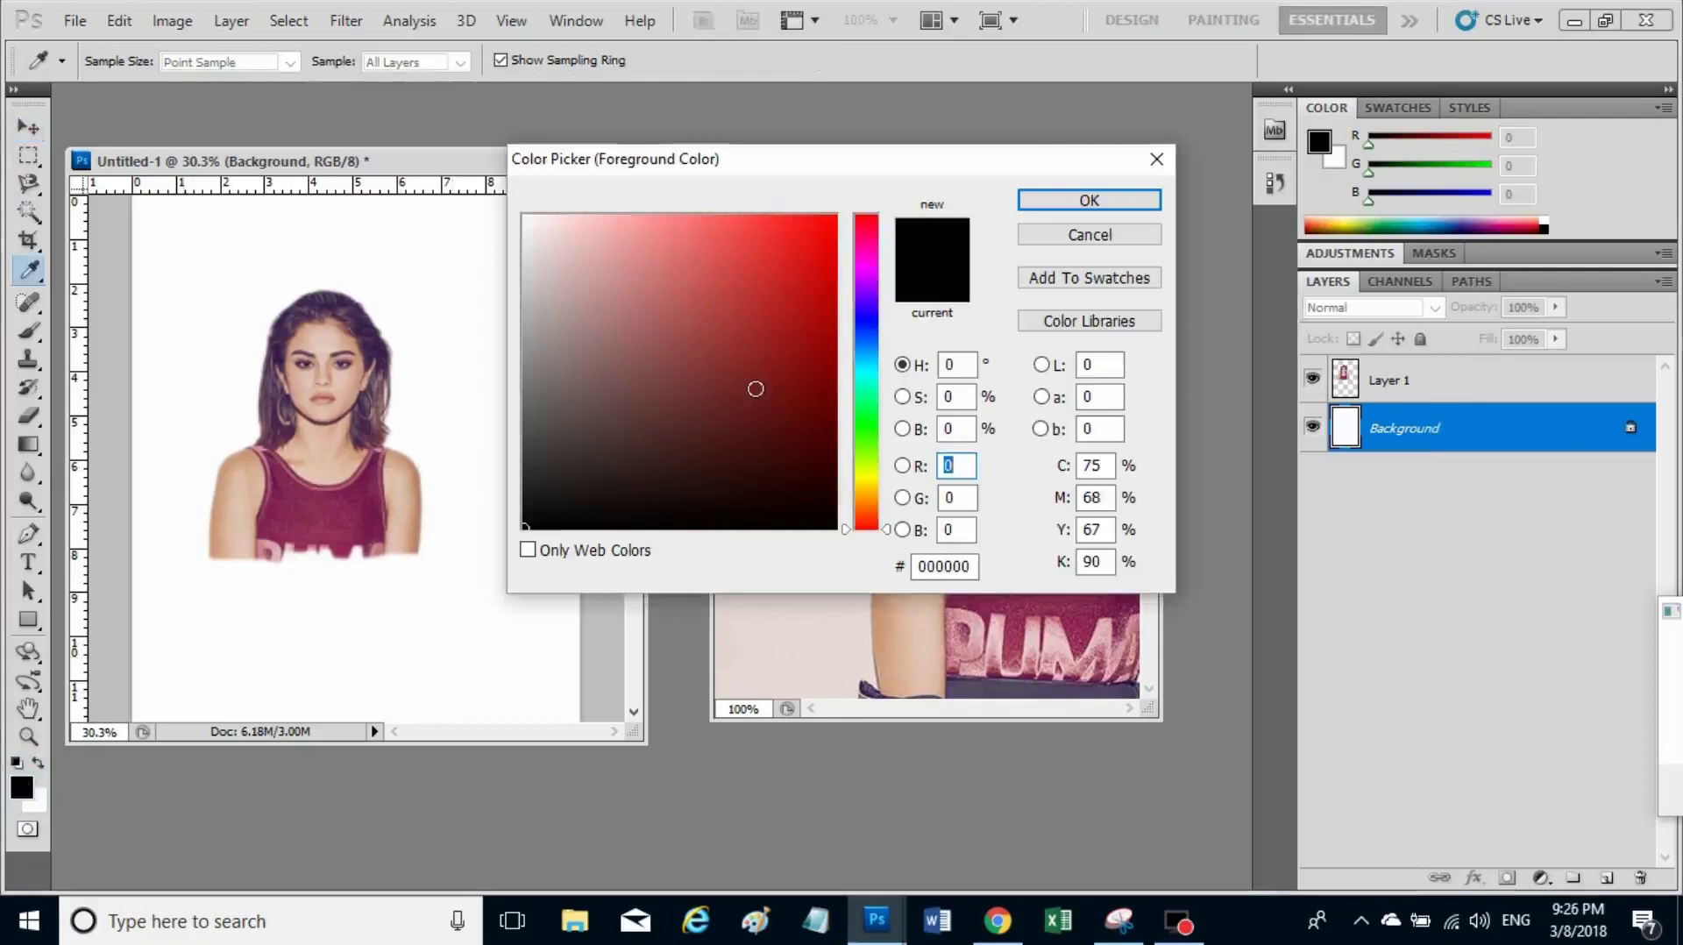
{"action": "left_click", "coordinate": [864, 318]}
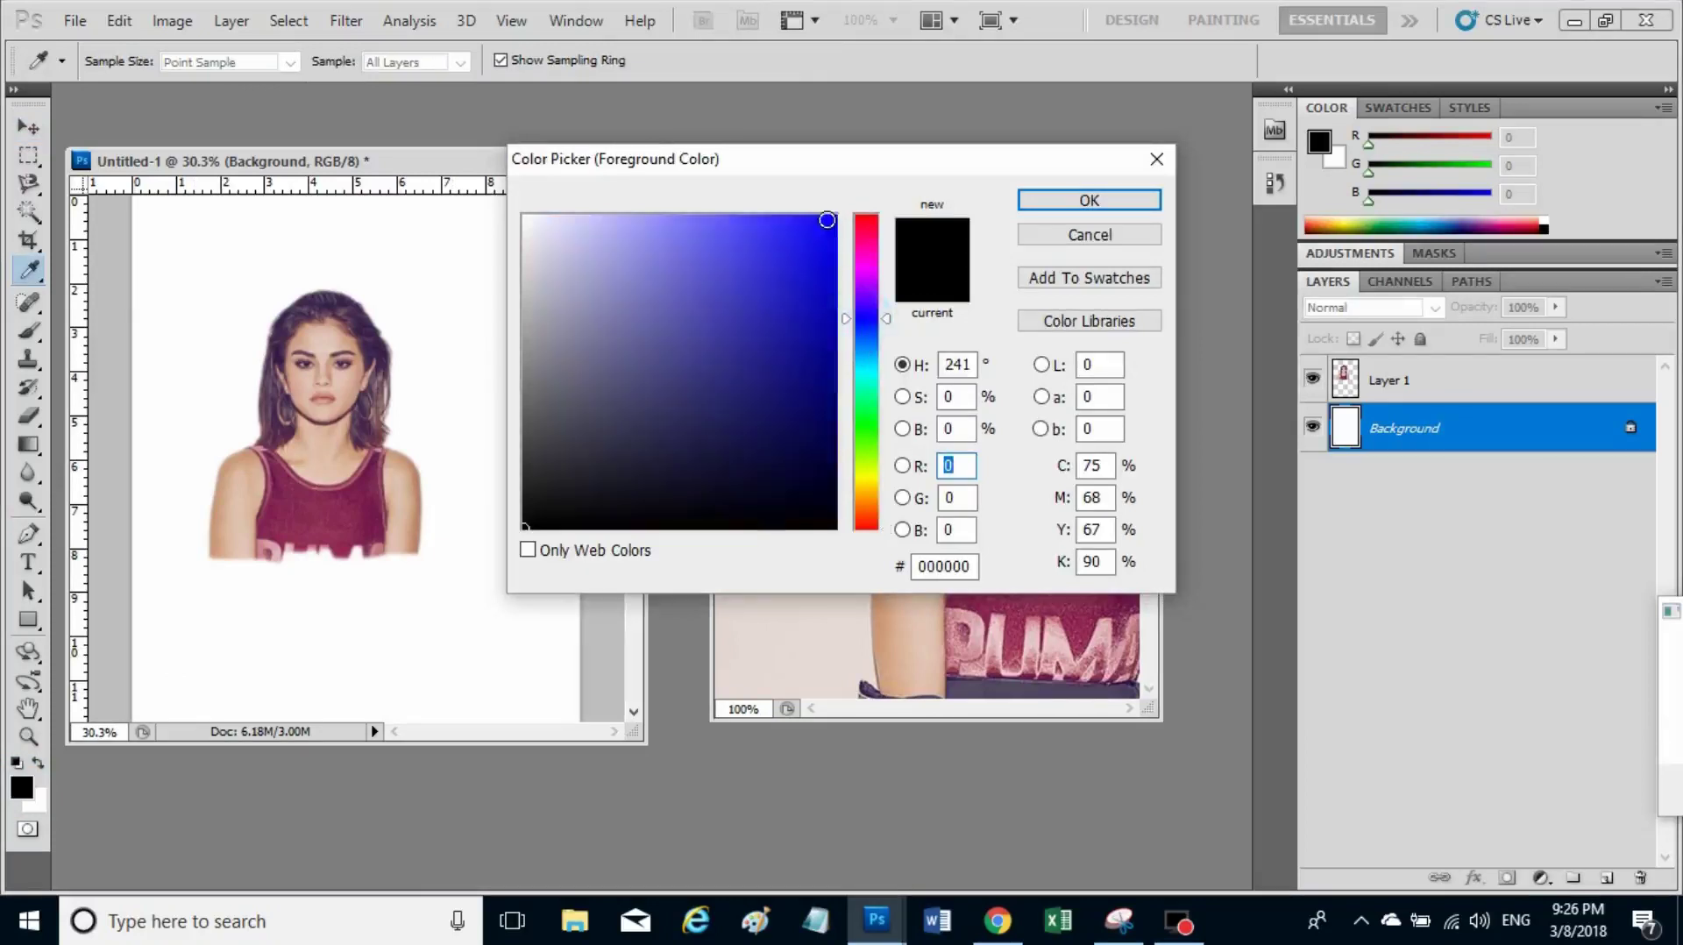
{"action": "left_click", "coordinate": [827, 221]}
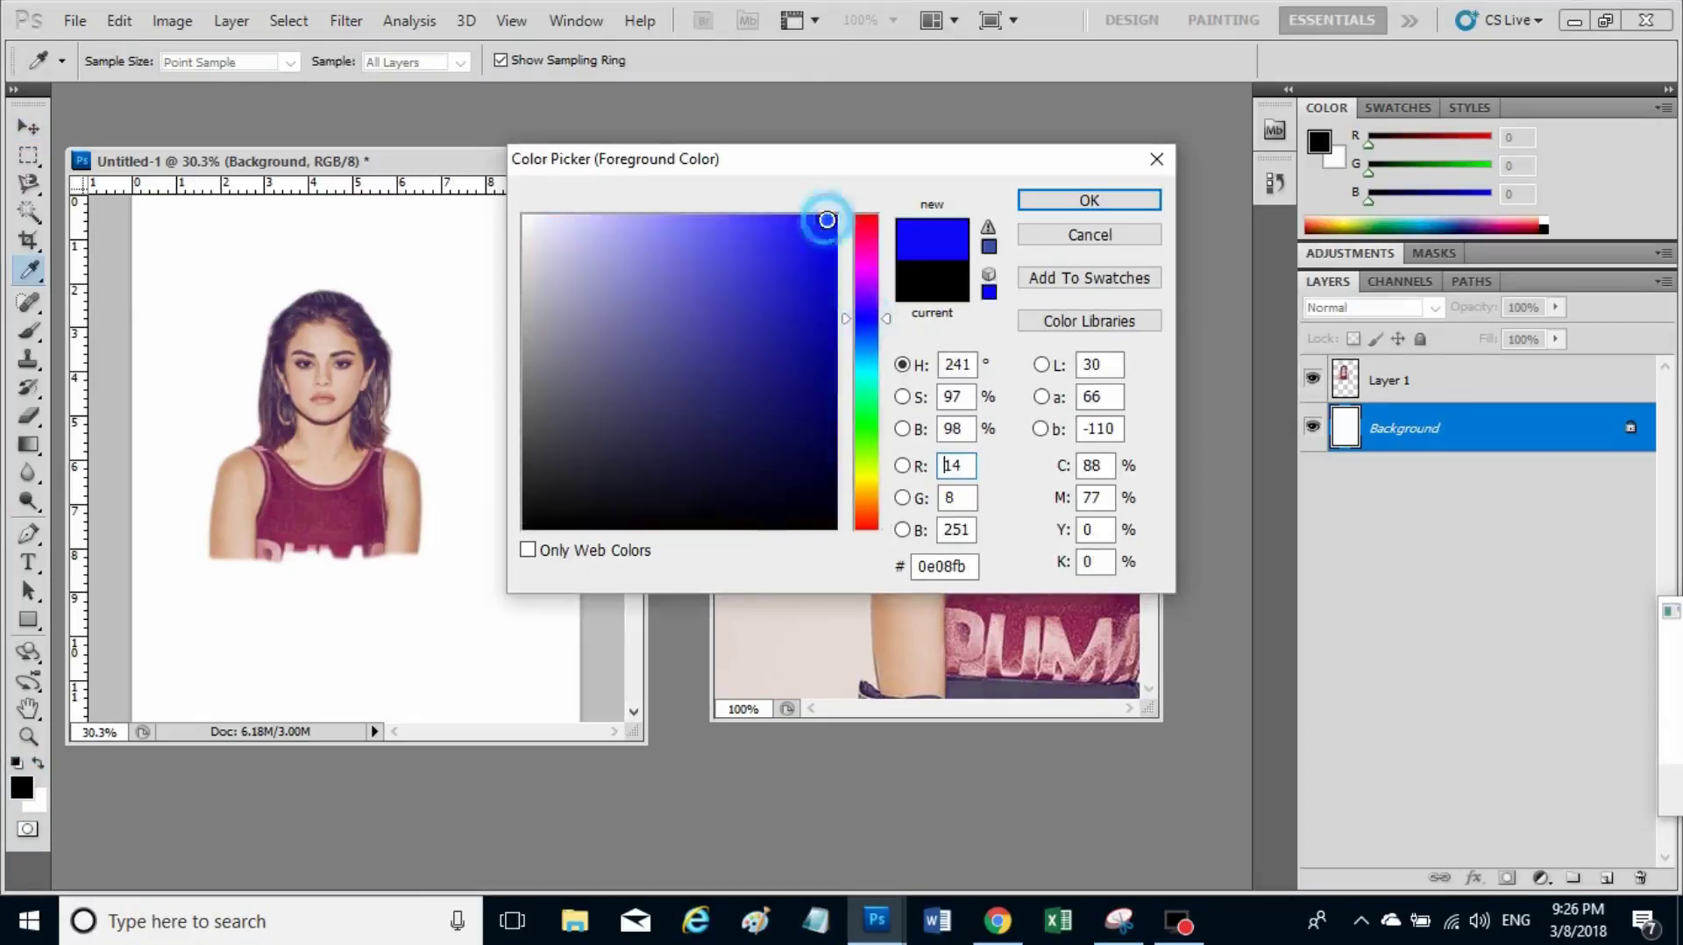
{"action": "left_click", "coordinate": [1096, 202]}
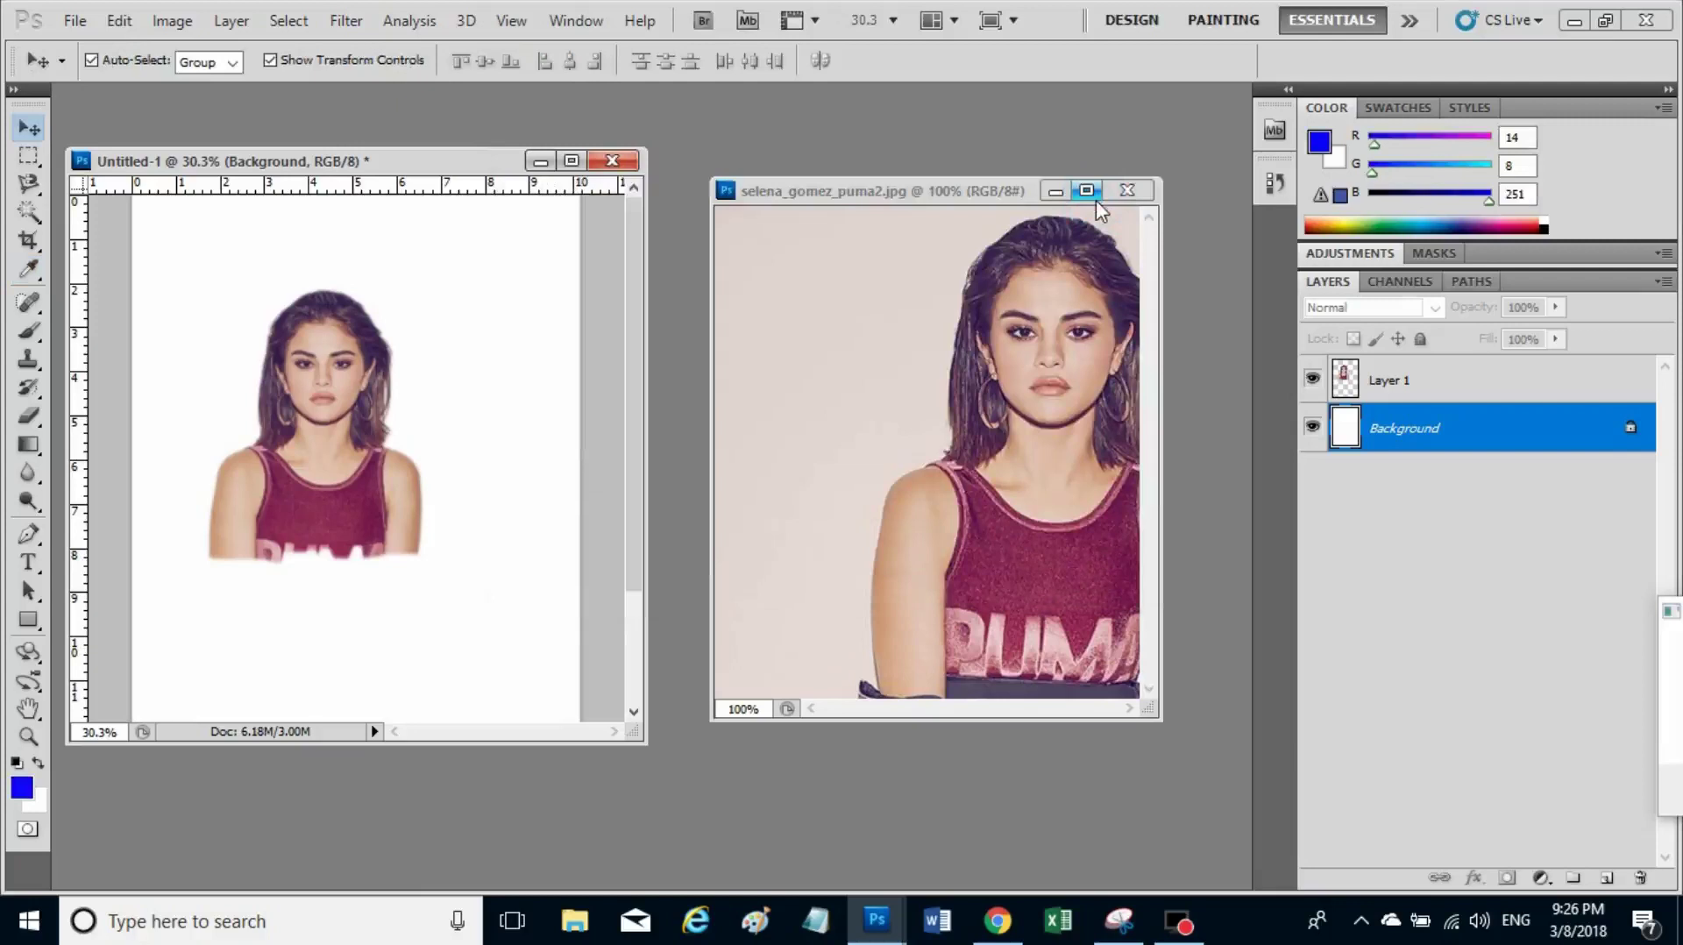
{"action": "left_click", "coordinate": [28, 447]}
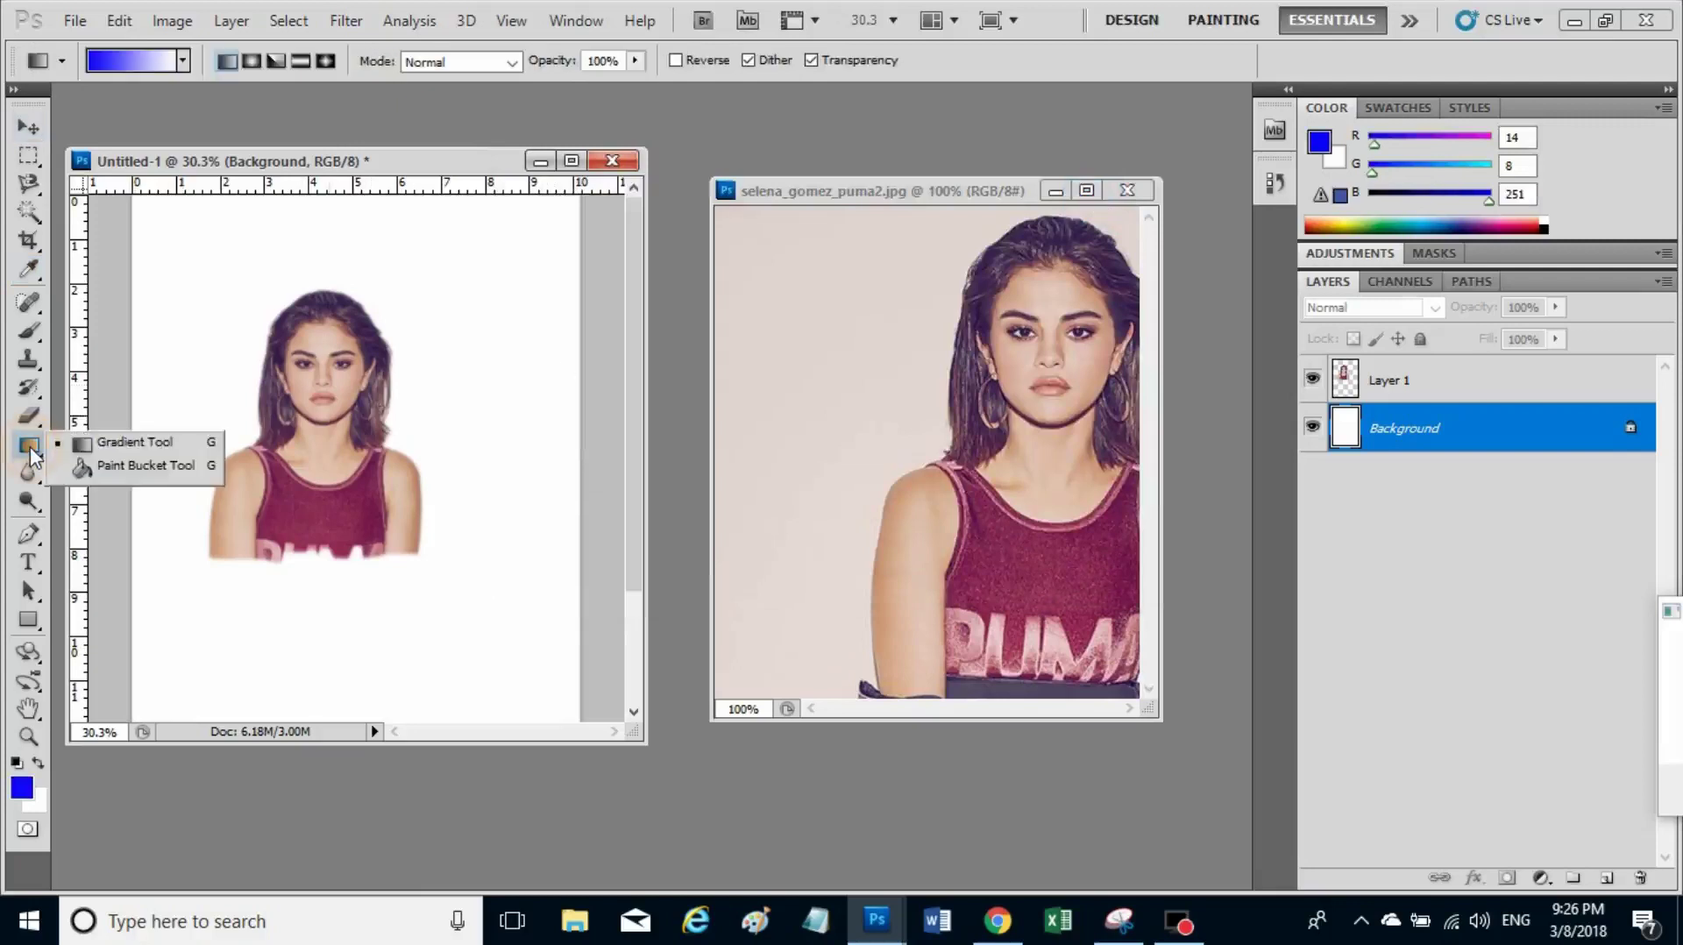
{"action": "left_click", "coordinate": [179, 474]}
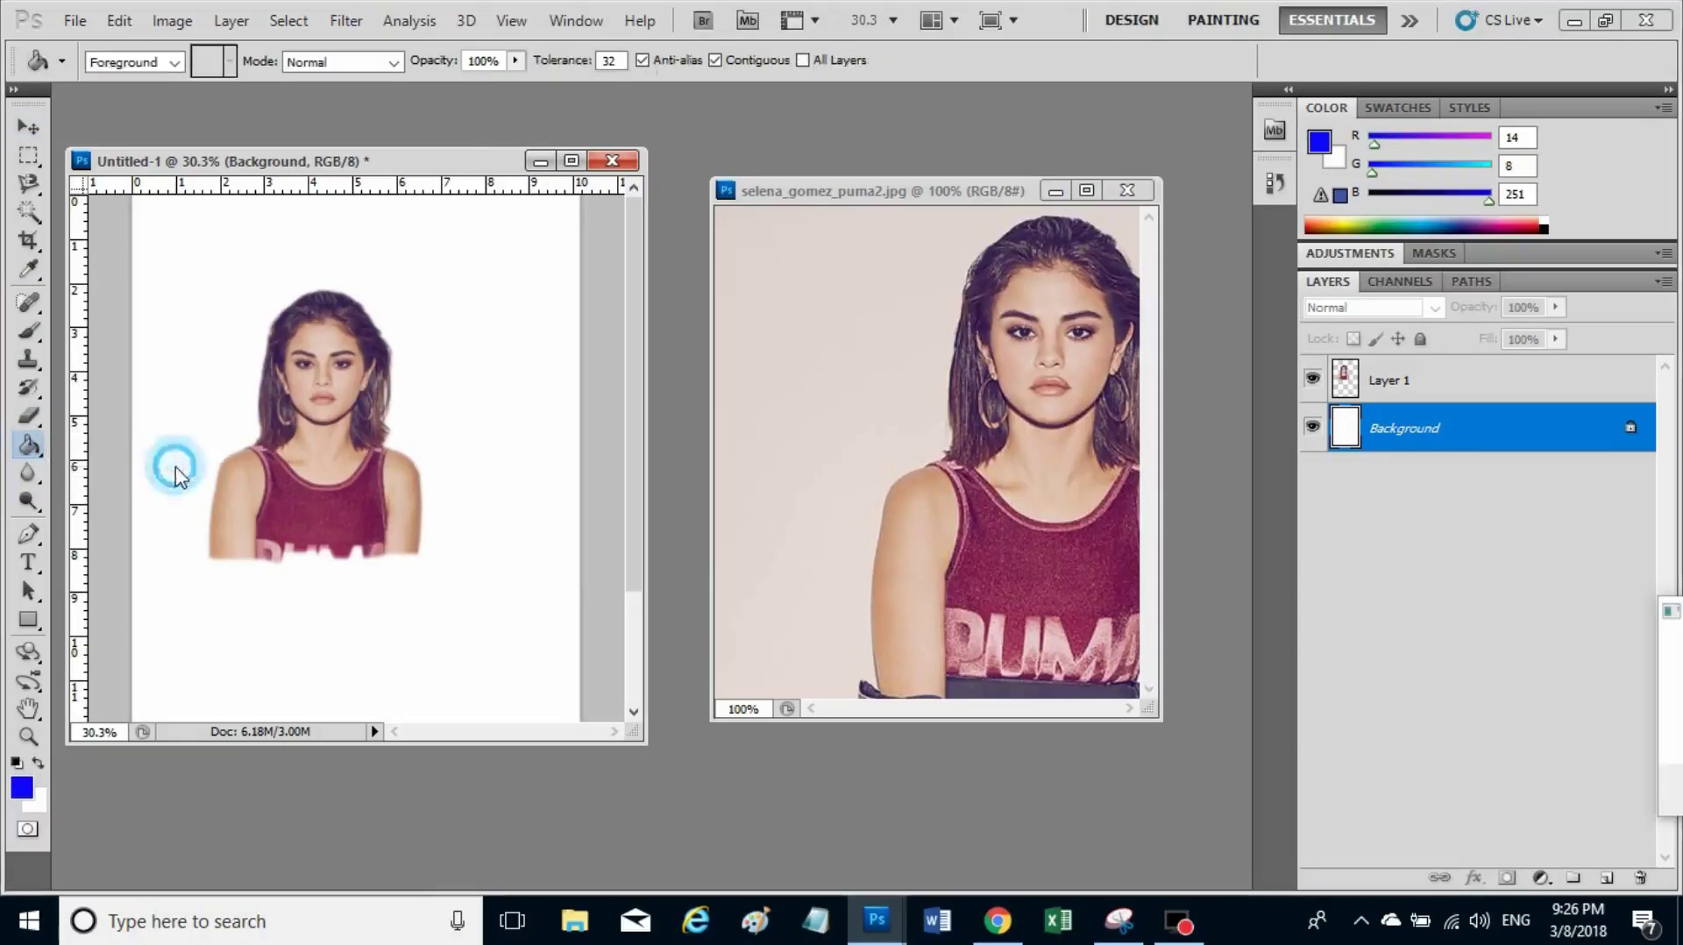
{"action": "left_click", "coordinate": [474, 296]}
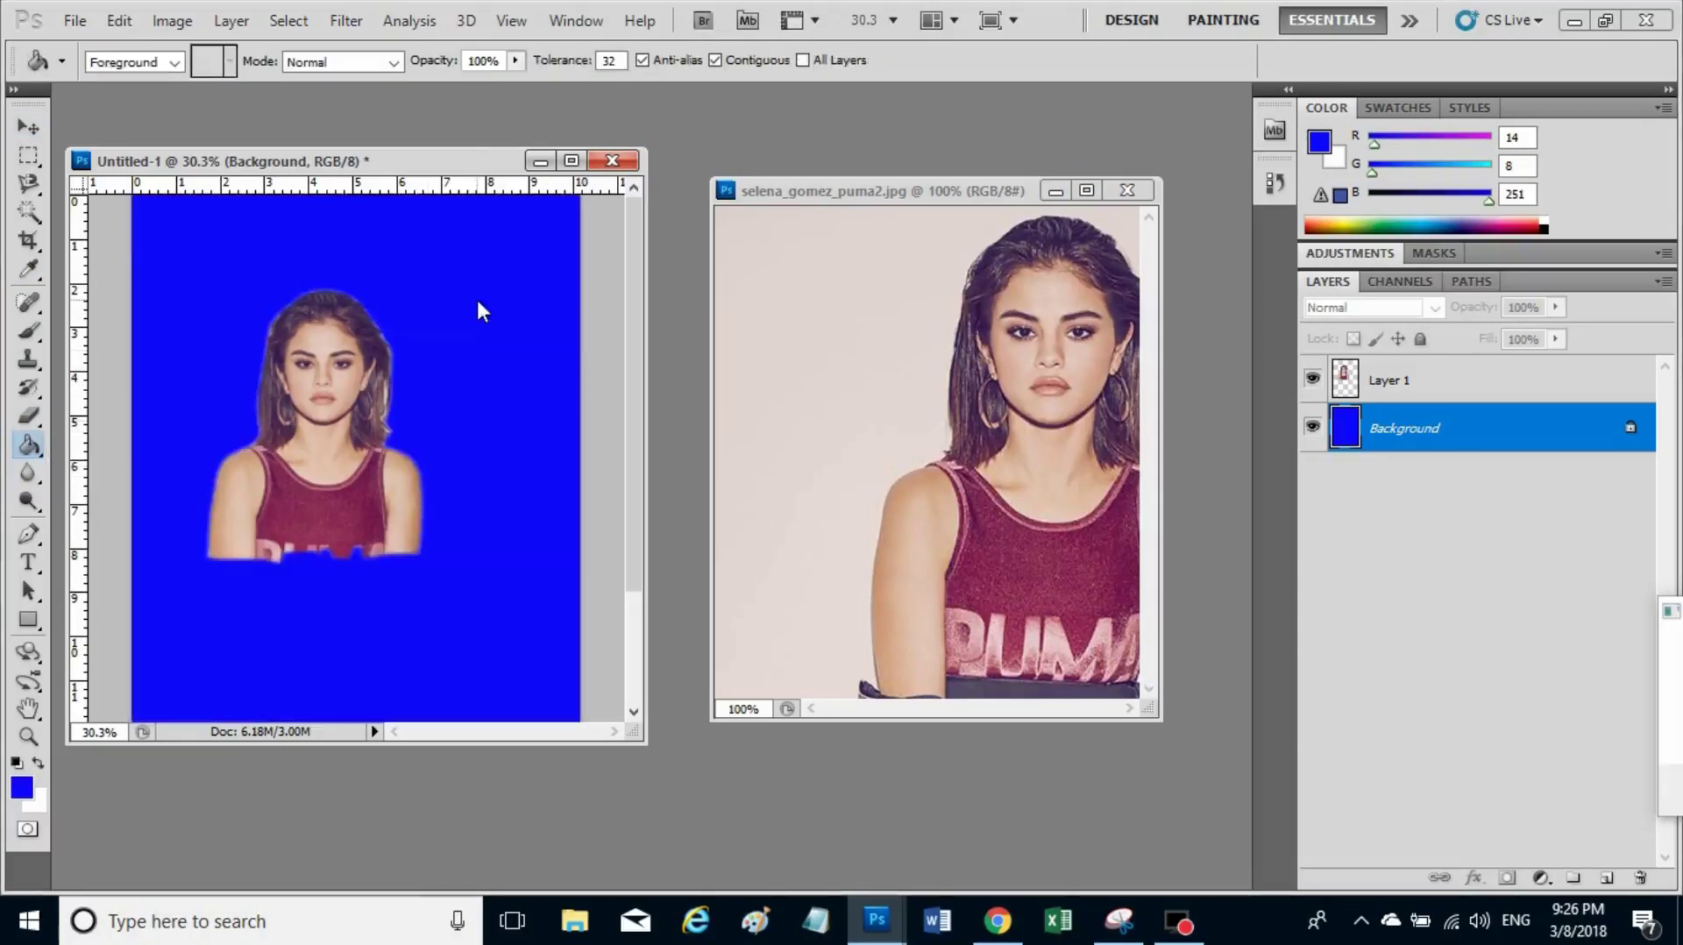
Set the Crop tool to 24 mm width and 29 mm height.
{"action": "left_click", "coordinate": [28, 240]}
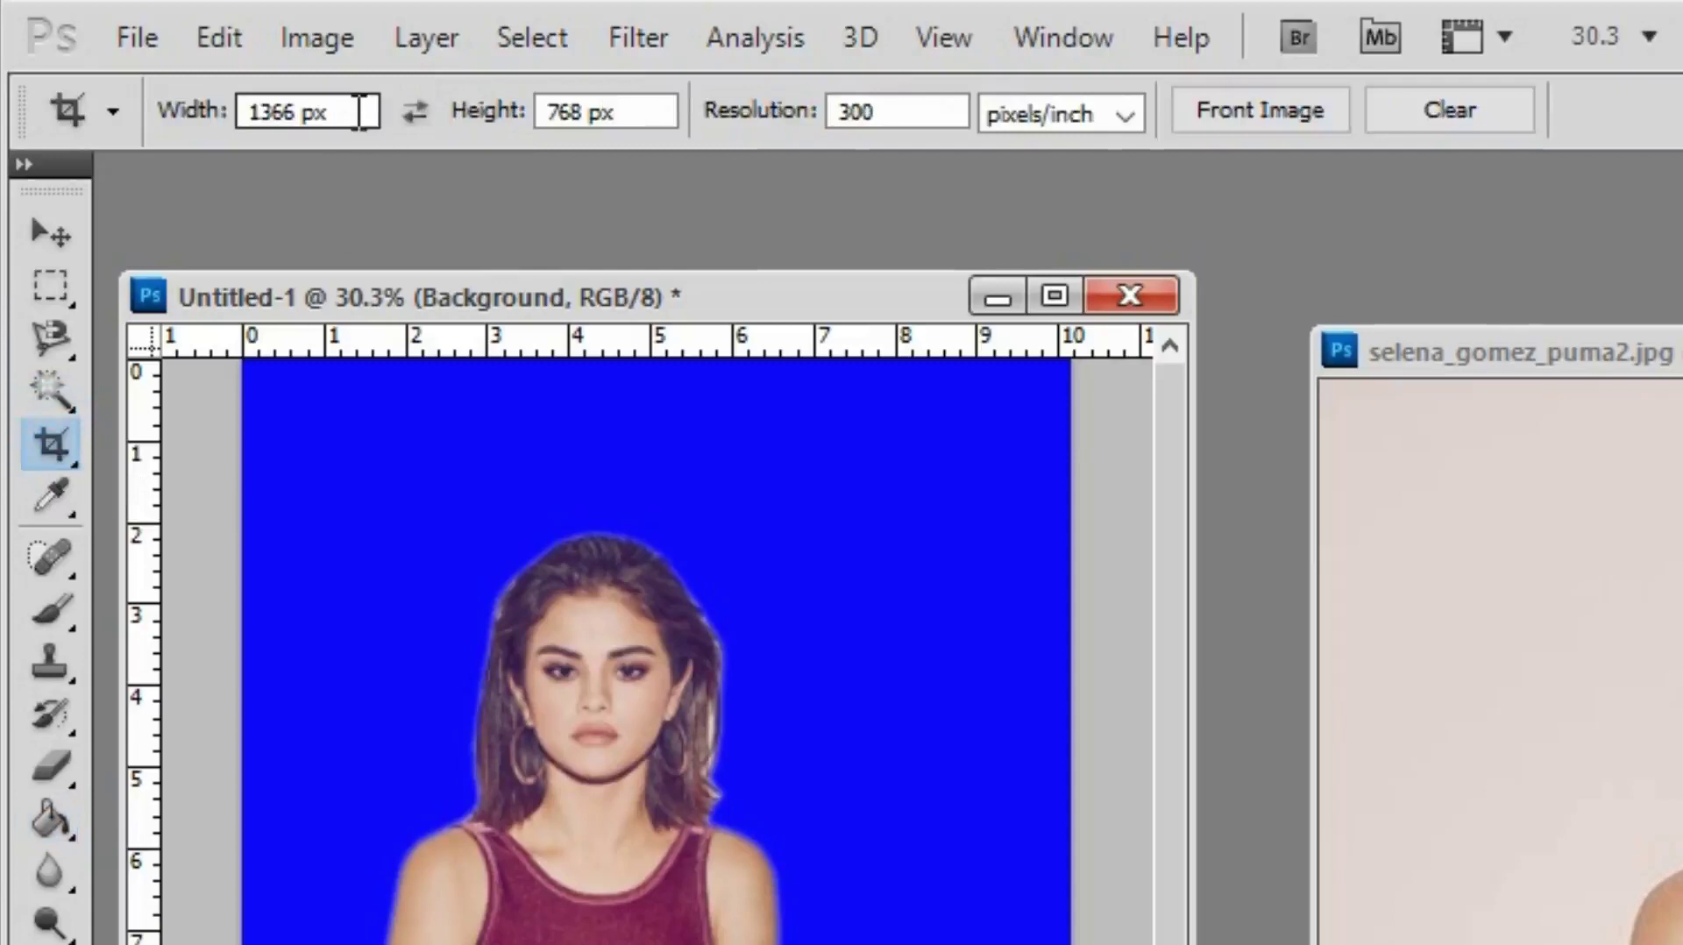
{"action": "left_click", "coordinate": [352, 114]}
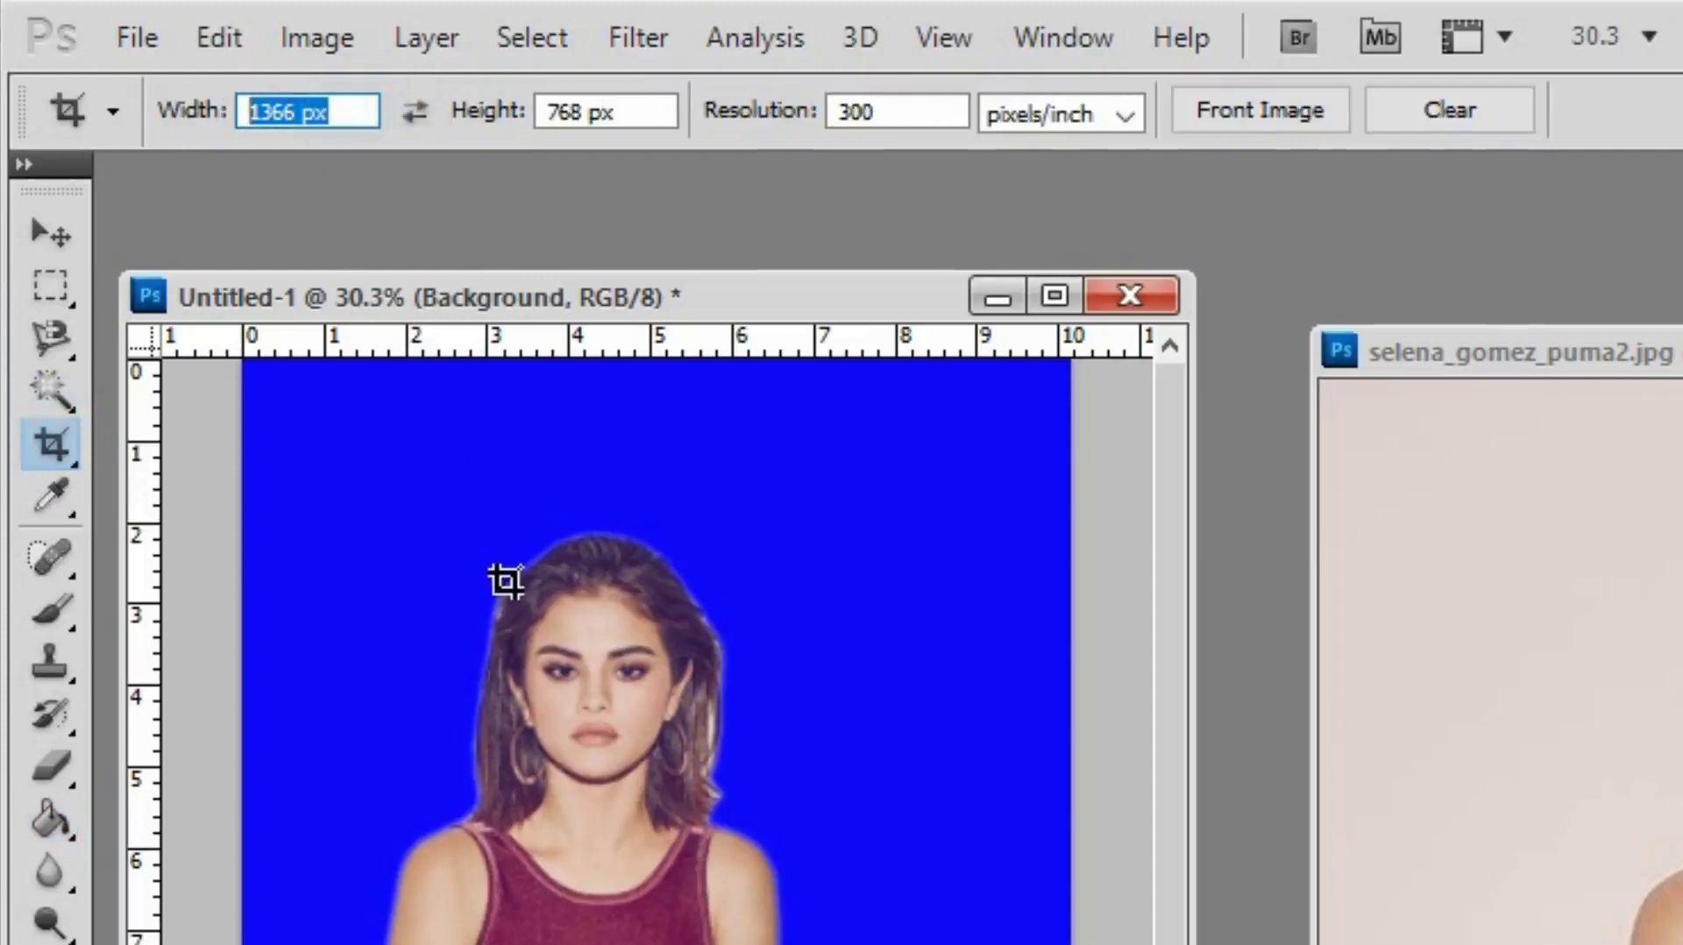
{"action": "type", "text": "2"}
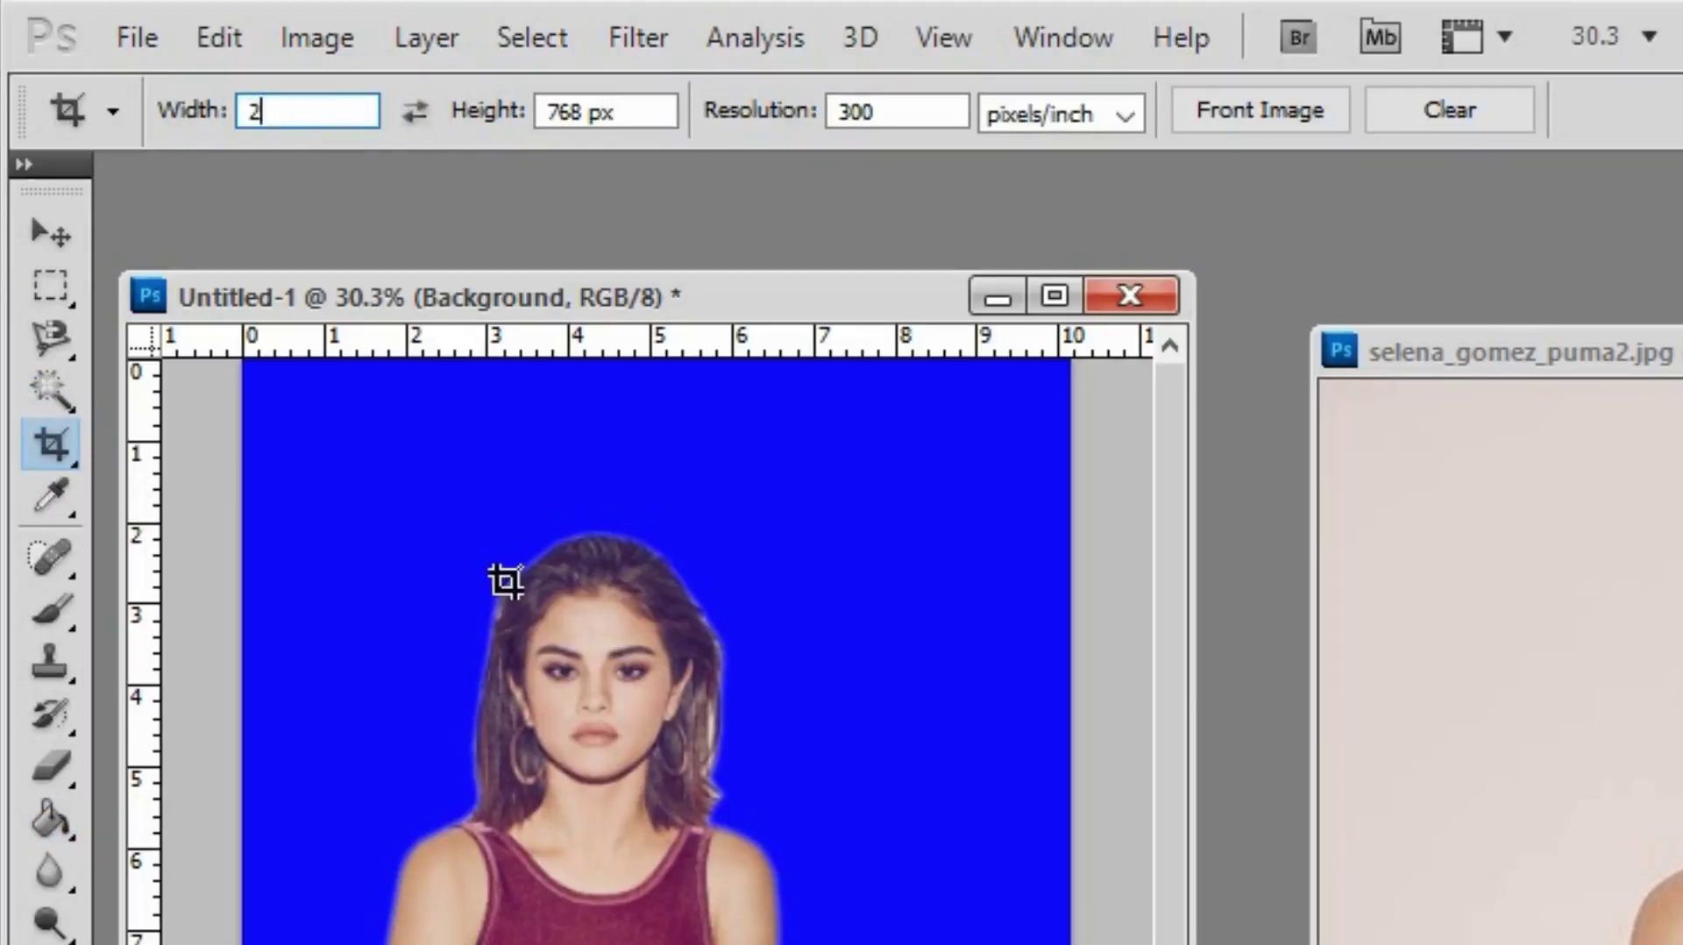
{"action": "type", "text": "4mm"}
{"action": "key", "text": "Tab"}
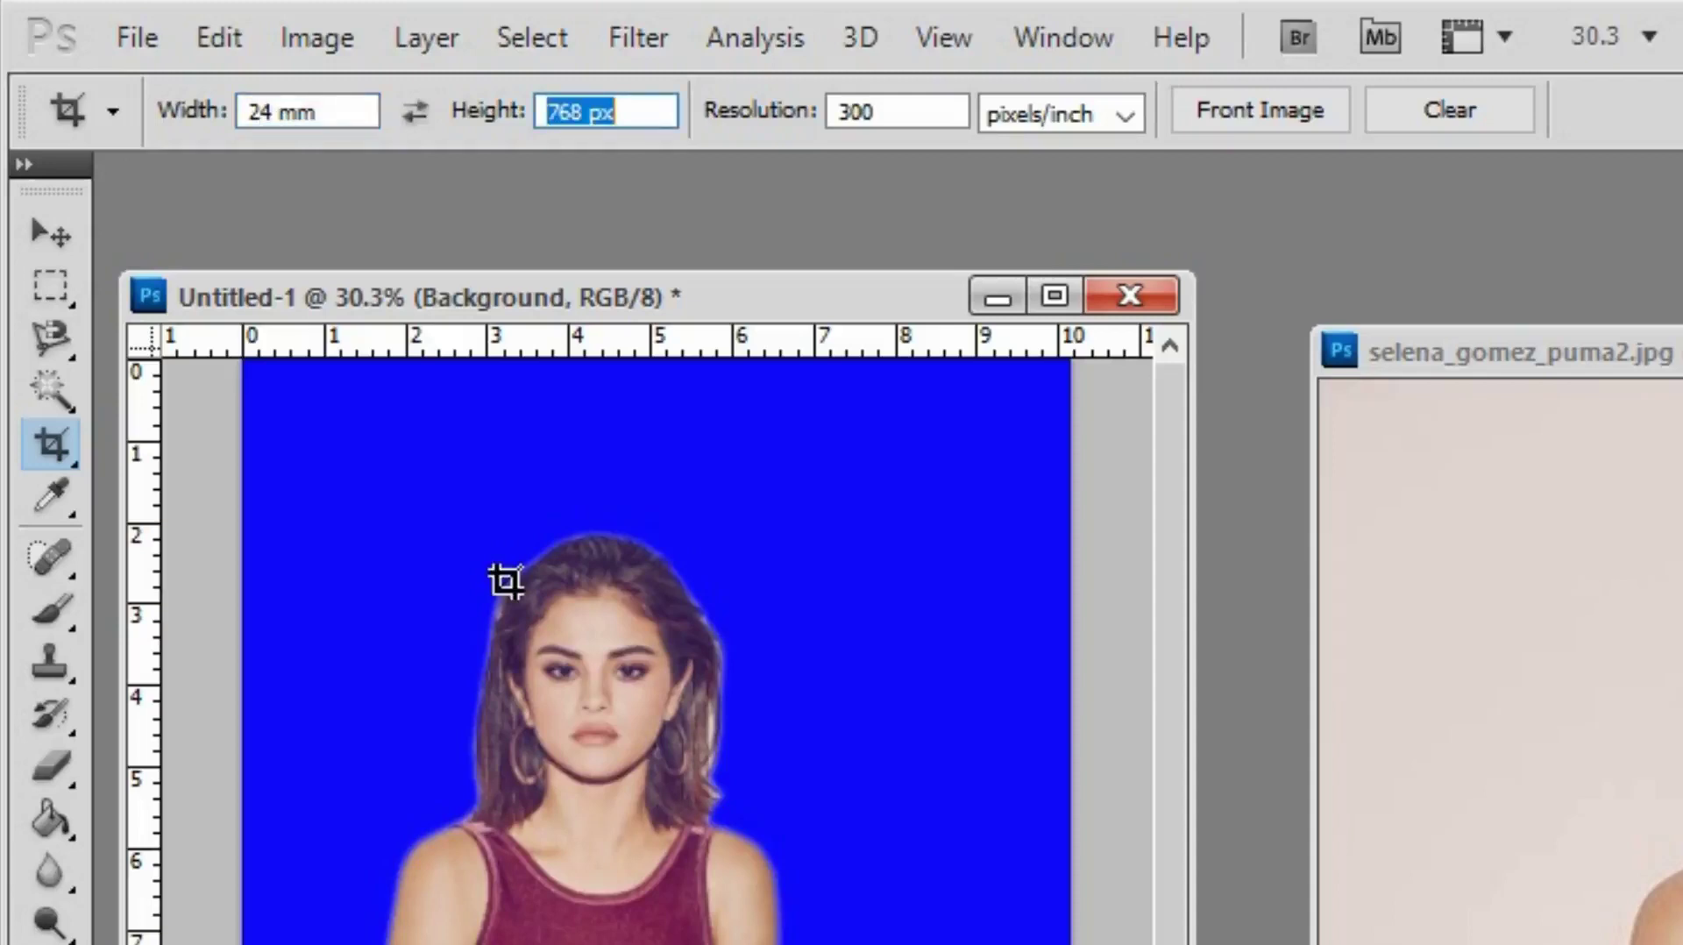
{"action": "type", "text": "29mm"}
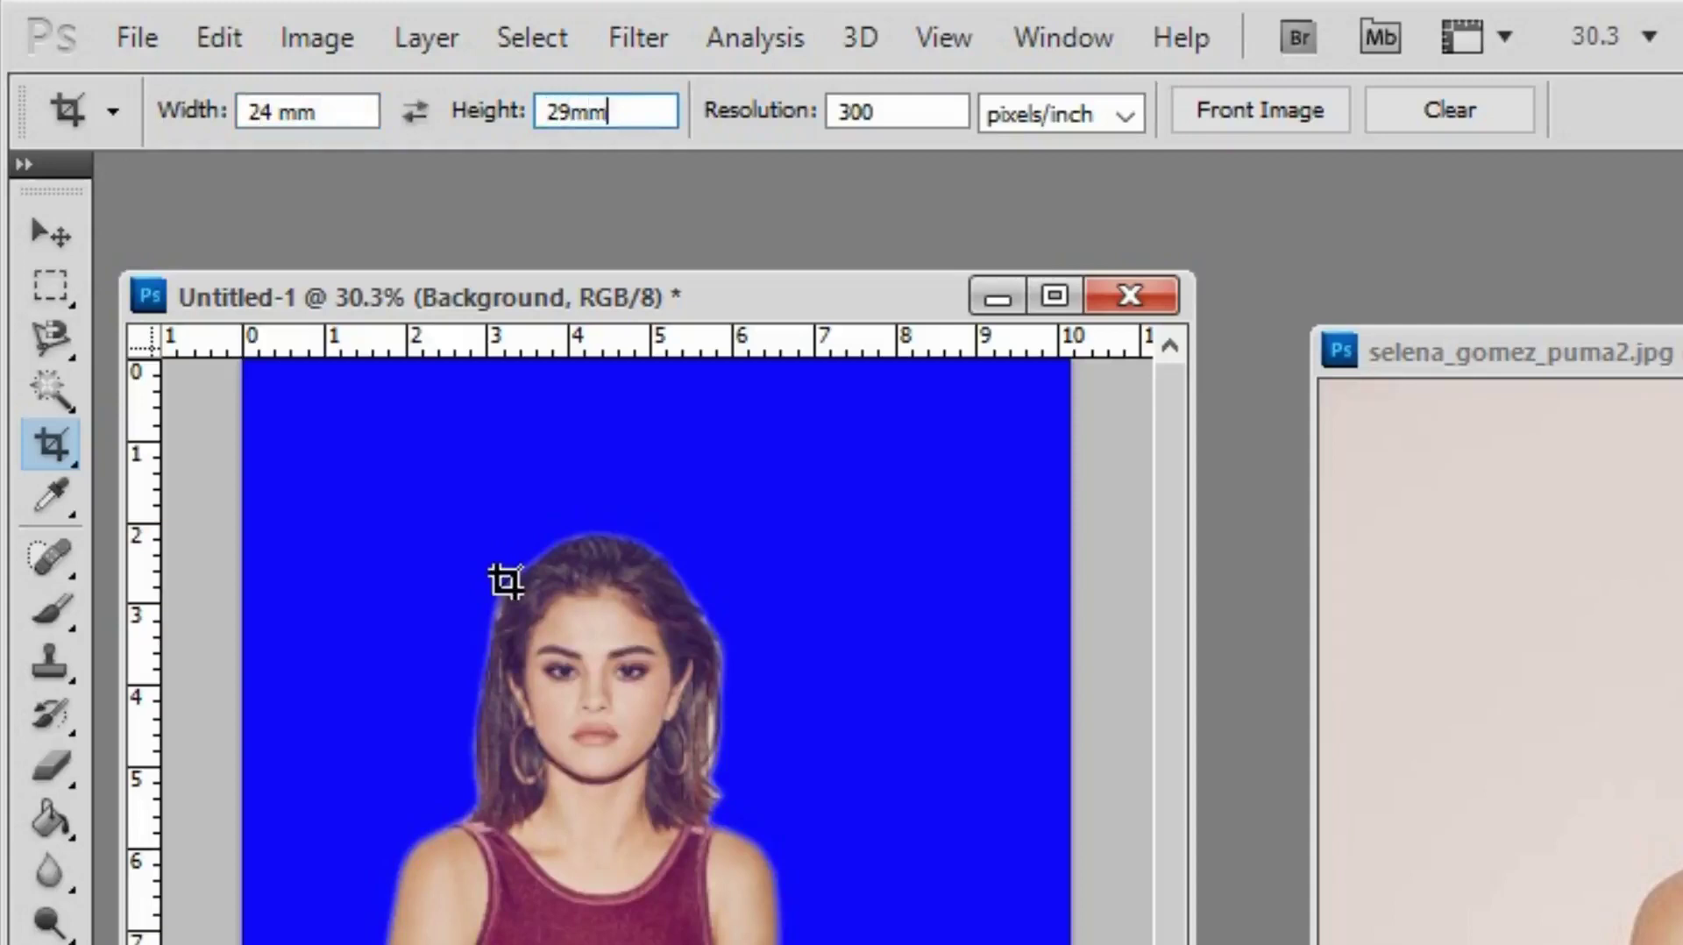
{"action": "key", "text": "Tab"}
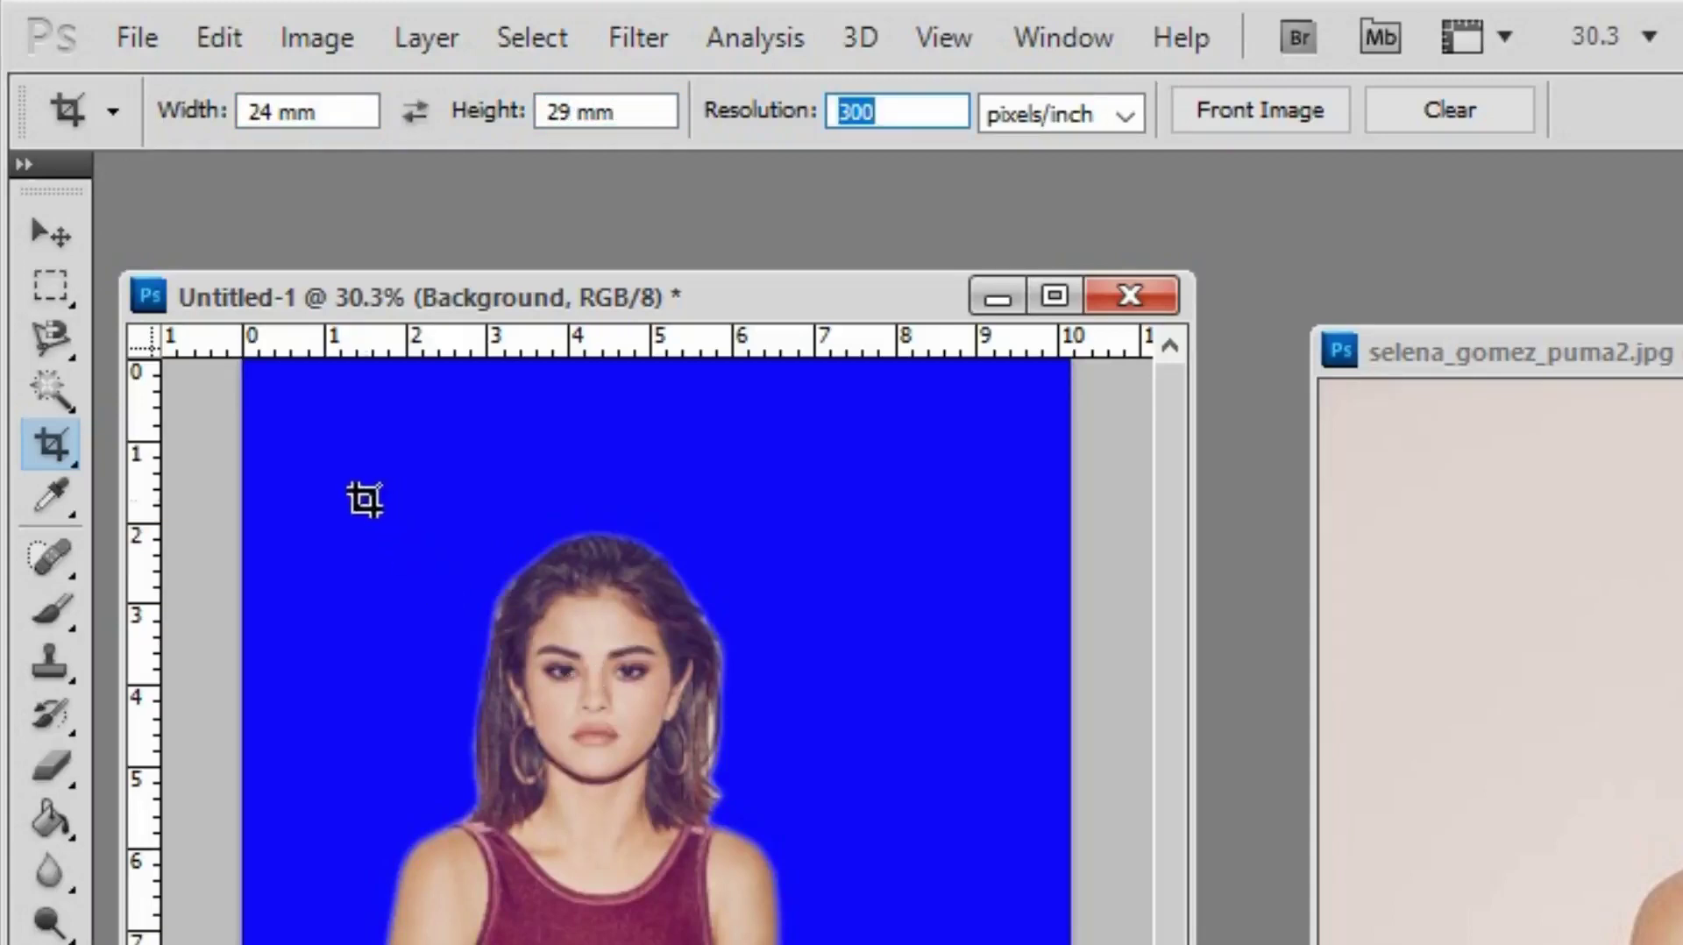
Crop around the head and shoulders with the face centred.
{"action": "left_click_drag", "start_coordinate": [364, 499], "coordinate": [787, 922]}
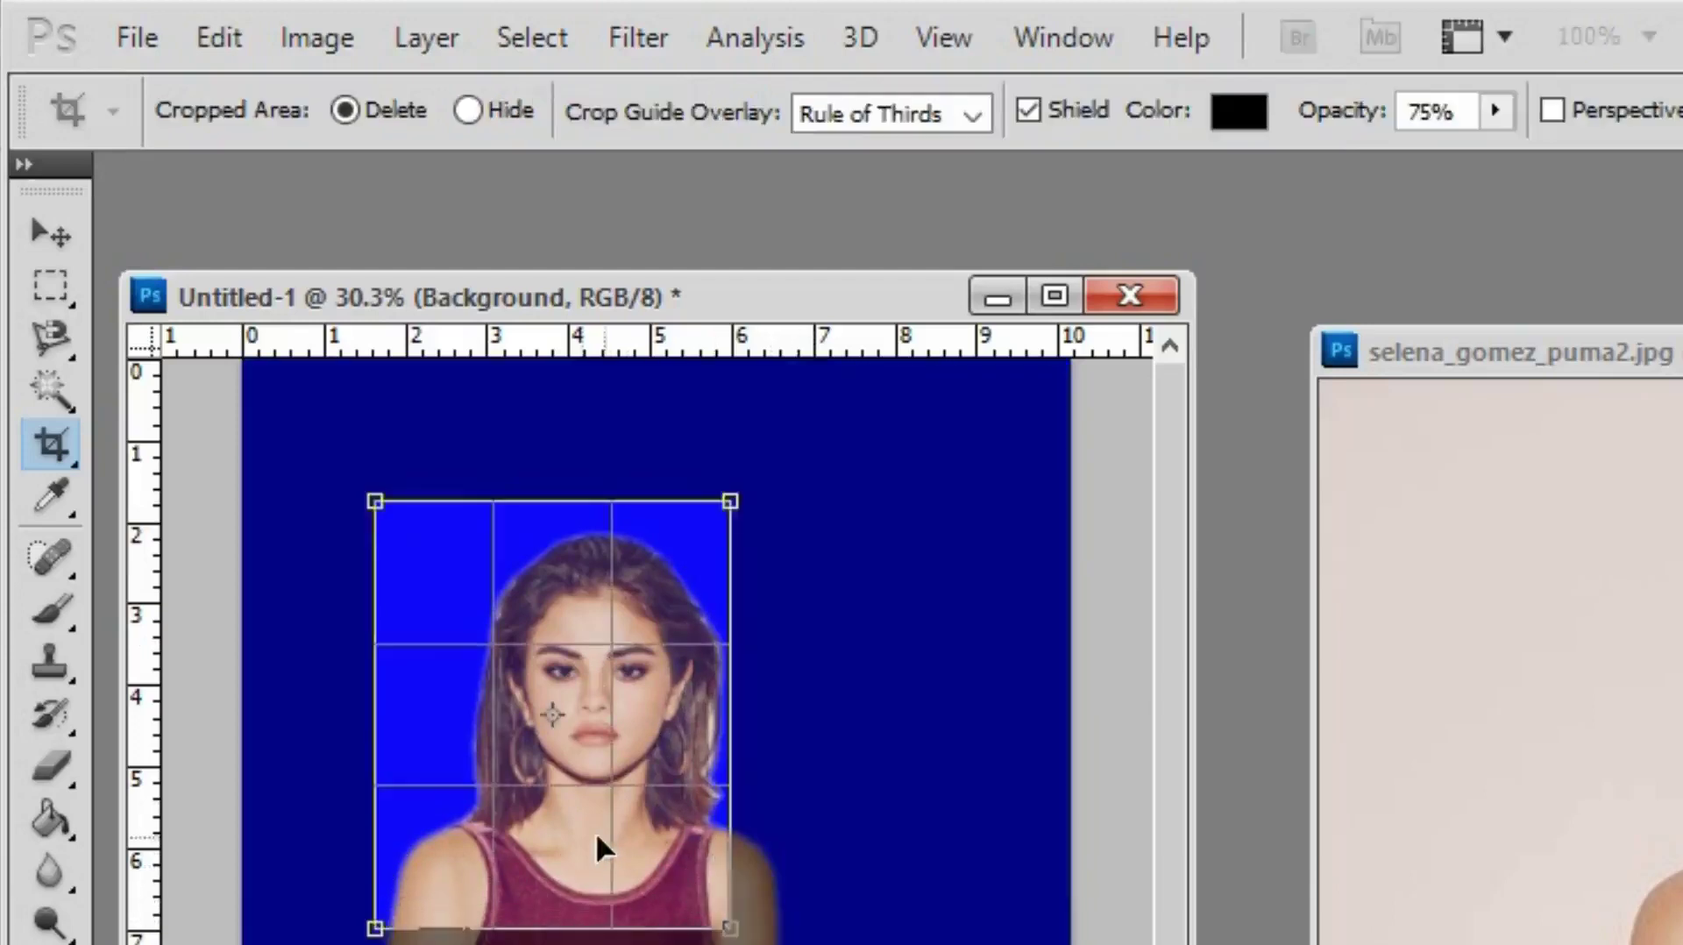
{"action": "left_click_drag", "start_coordinate": [597, 848], "coordinate": [620, 840]}
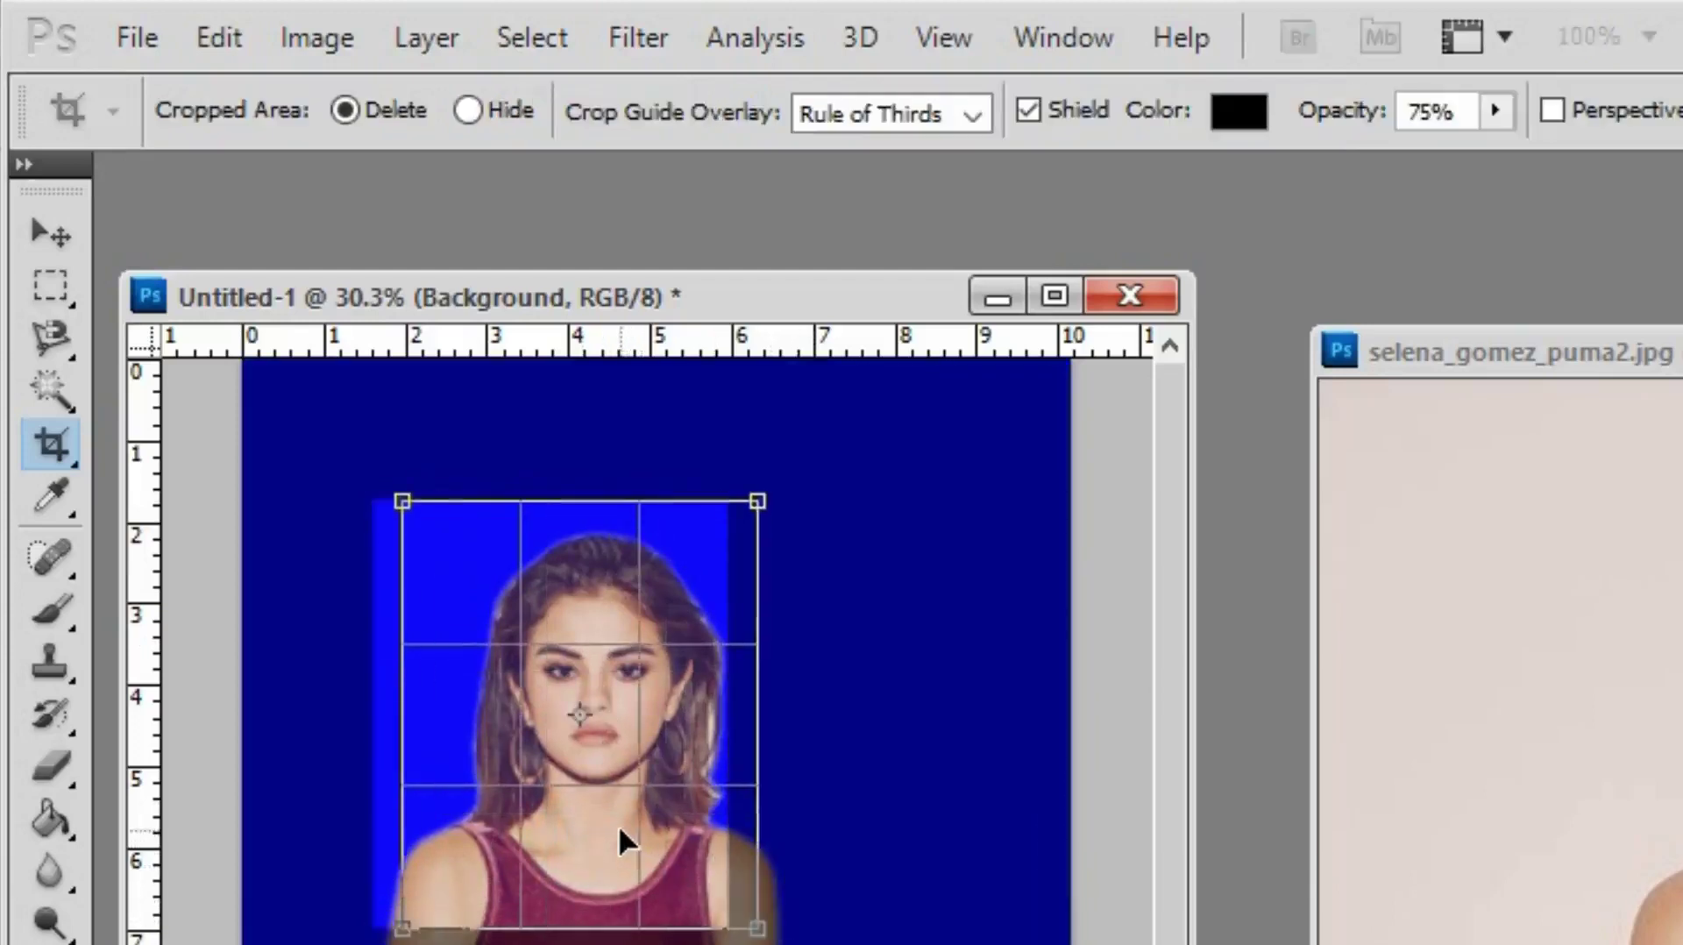
{"action": "key", "text": "Right"}
{"action": "key", "text": "Right"}
{"action": "key", "text": "Right"}
{"action": "key", "text": "Right"}
{"action": "key", "text": "Right"}
{"action": "key", "text": "Right"}
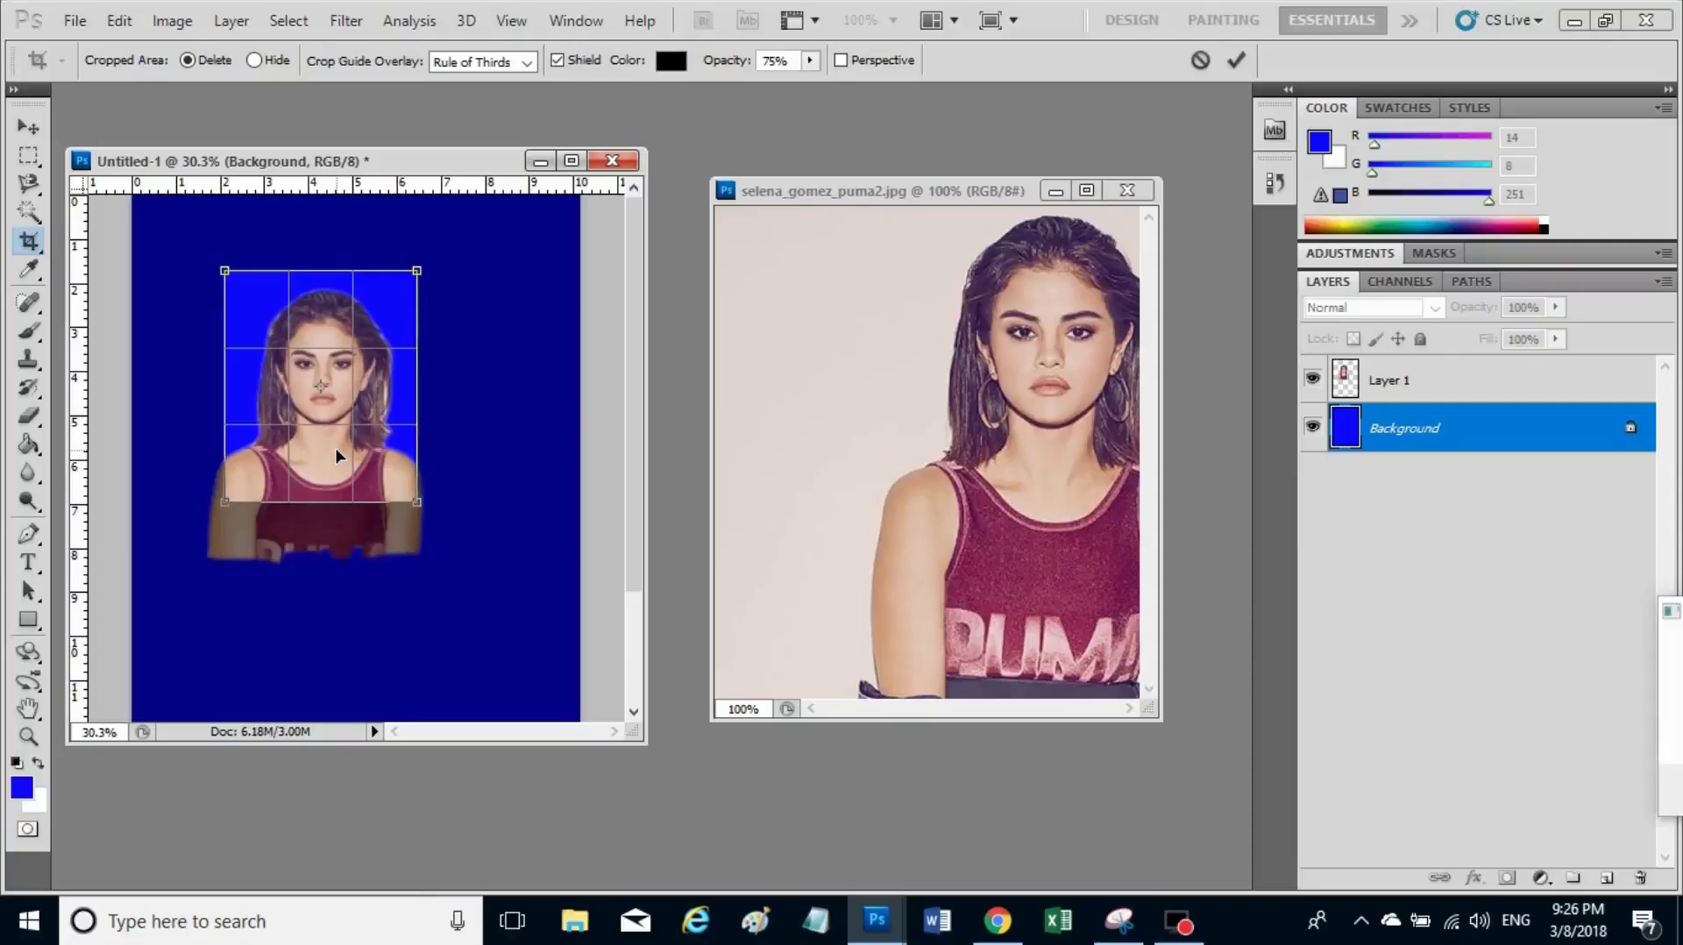
{"action": "left_click", "coordinate": [29, 127]}
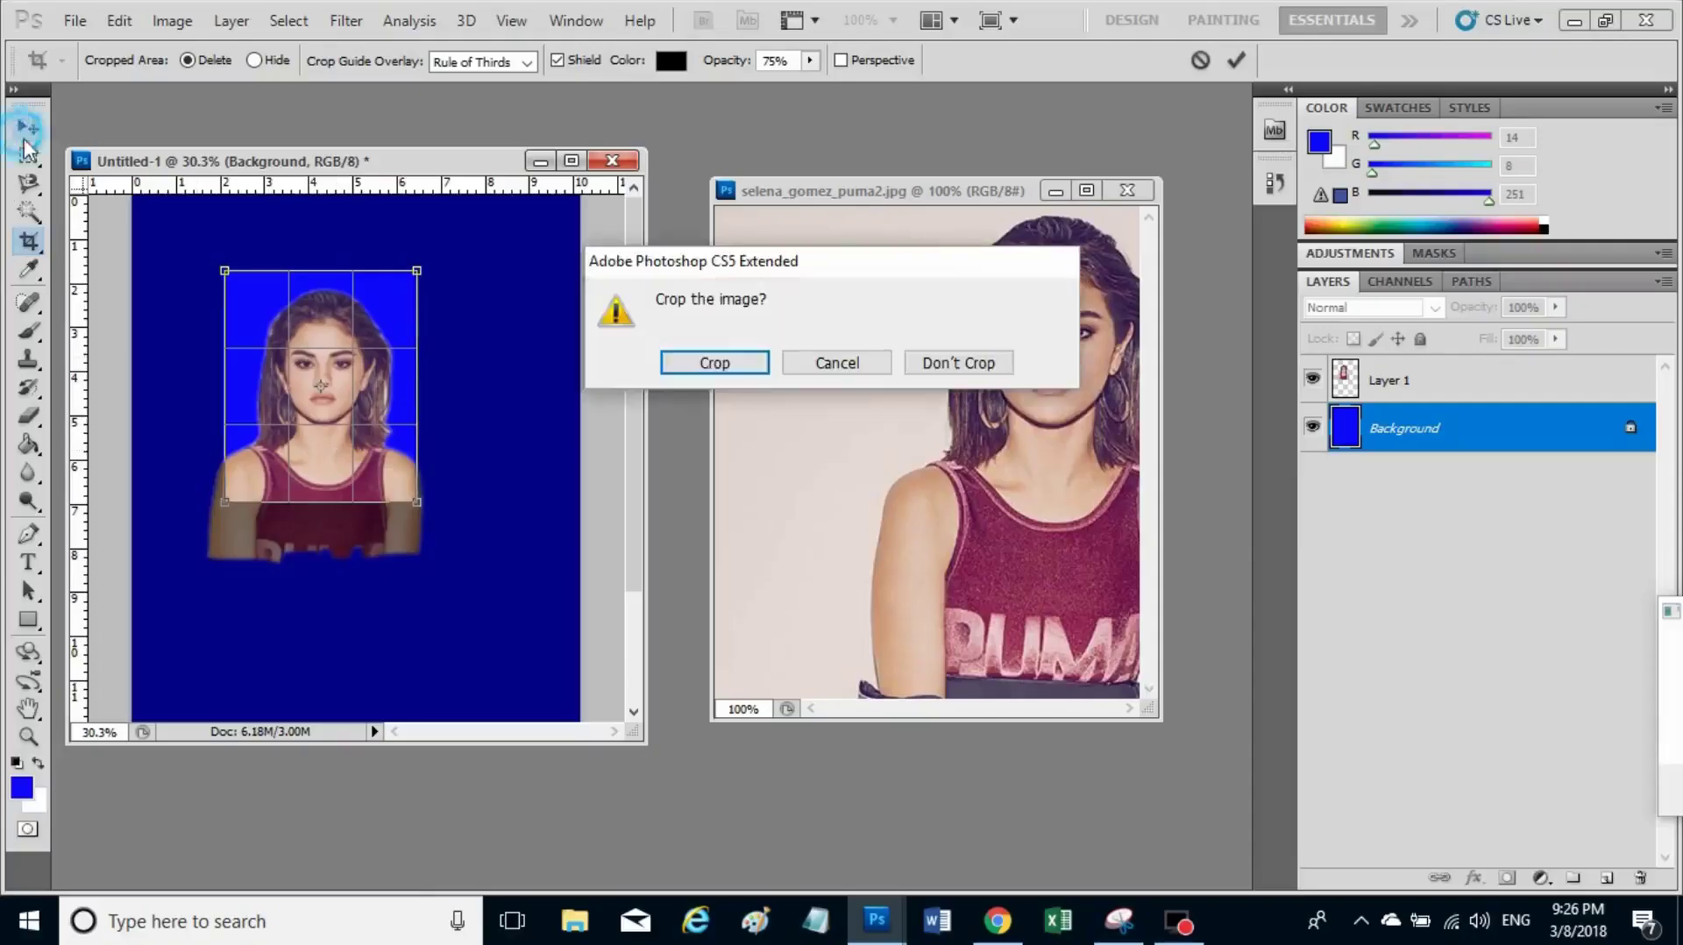
{"action": "left_click", "coordinate": [749, 366]}
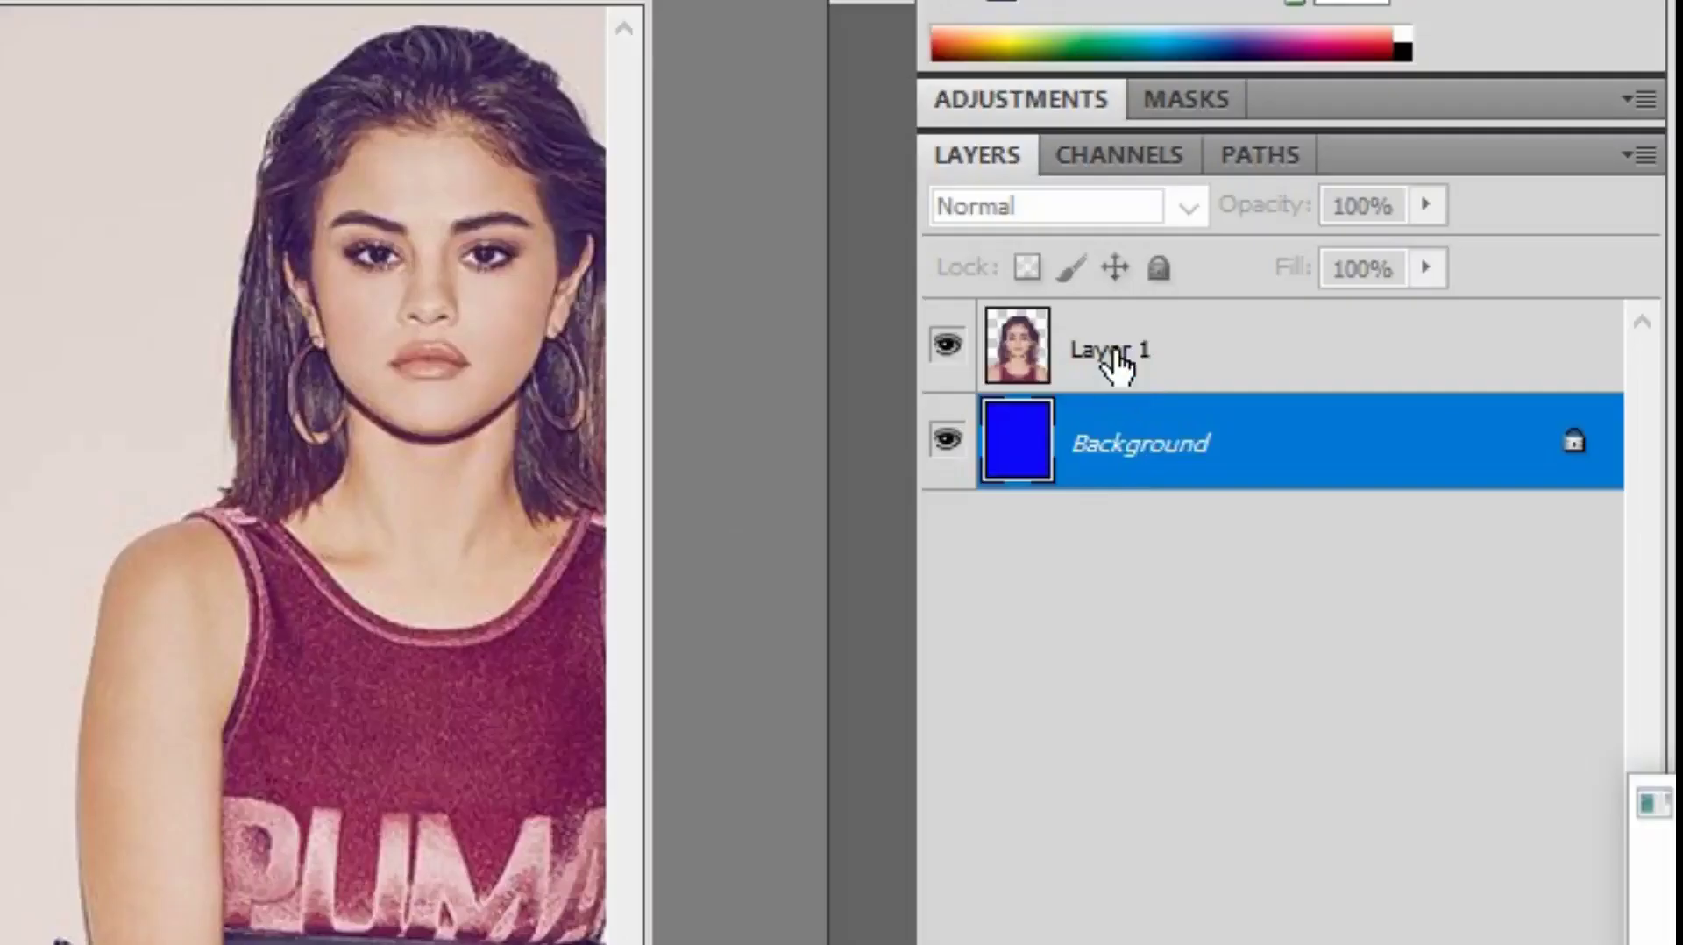
Merge Visible to flatten figure and blue background, then shrink the window beside the original.
{"action": "left_click", "coordinate": [1397, 383]}
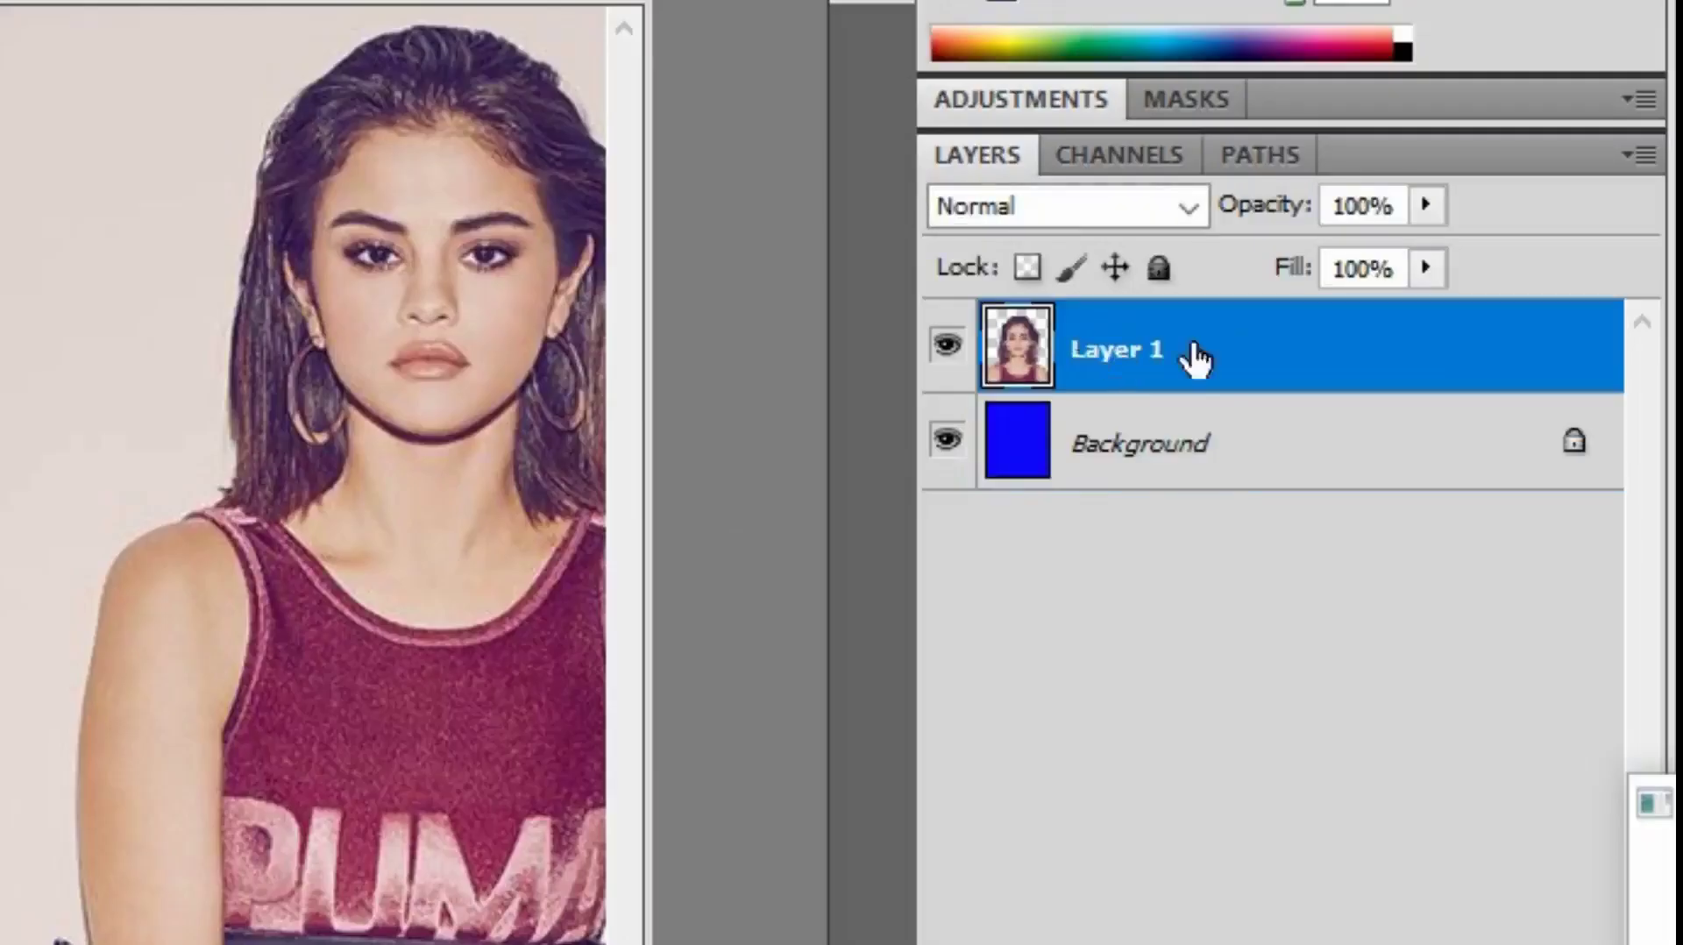
{"action": "left_click", "coordinate": [1172, 445]}
{"action": "left_click", "coordinate": [1154, 361]}
{"action": "left_click", "coordinate": [1170, 469]}
{"action": "left_click", "coordinate": [1157, 337]}
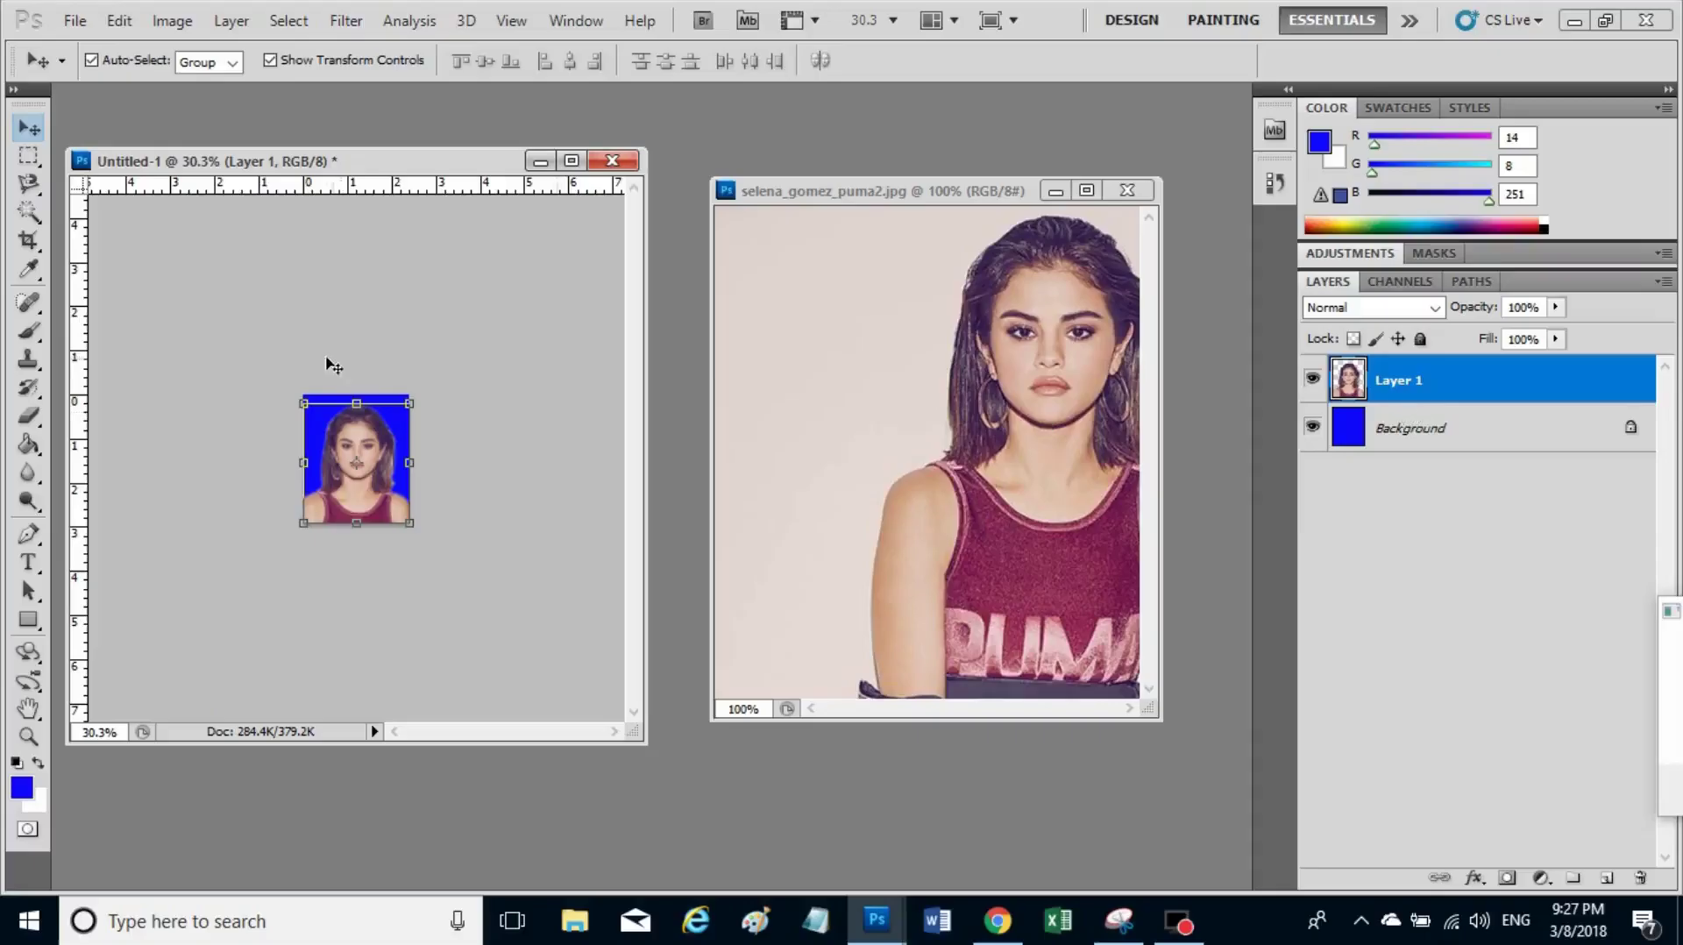
{"action": "left_click", "coordinate": [232, 21]}
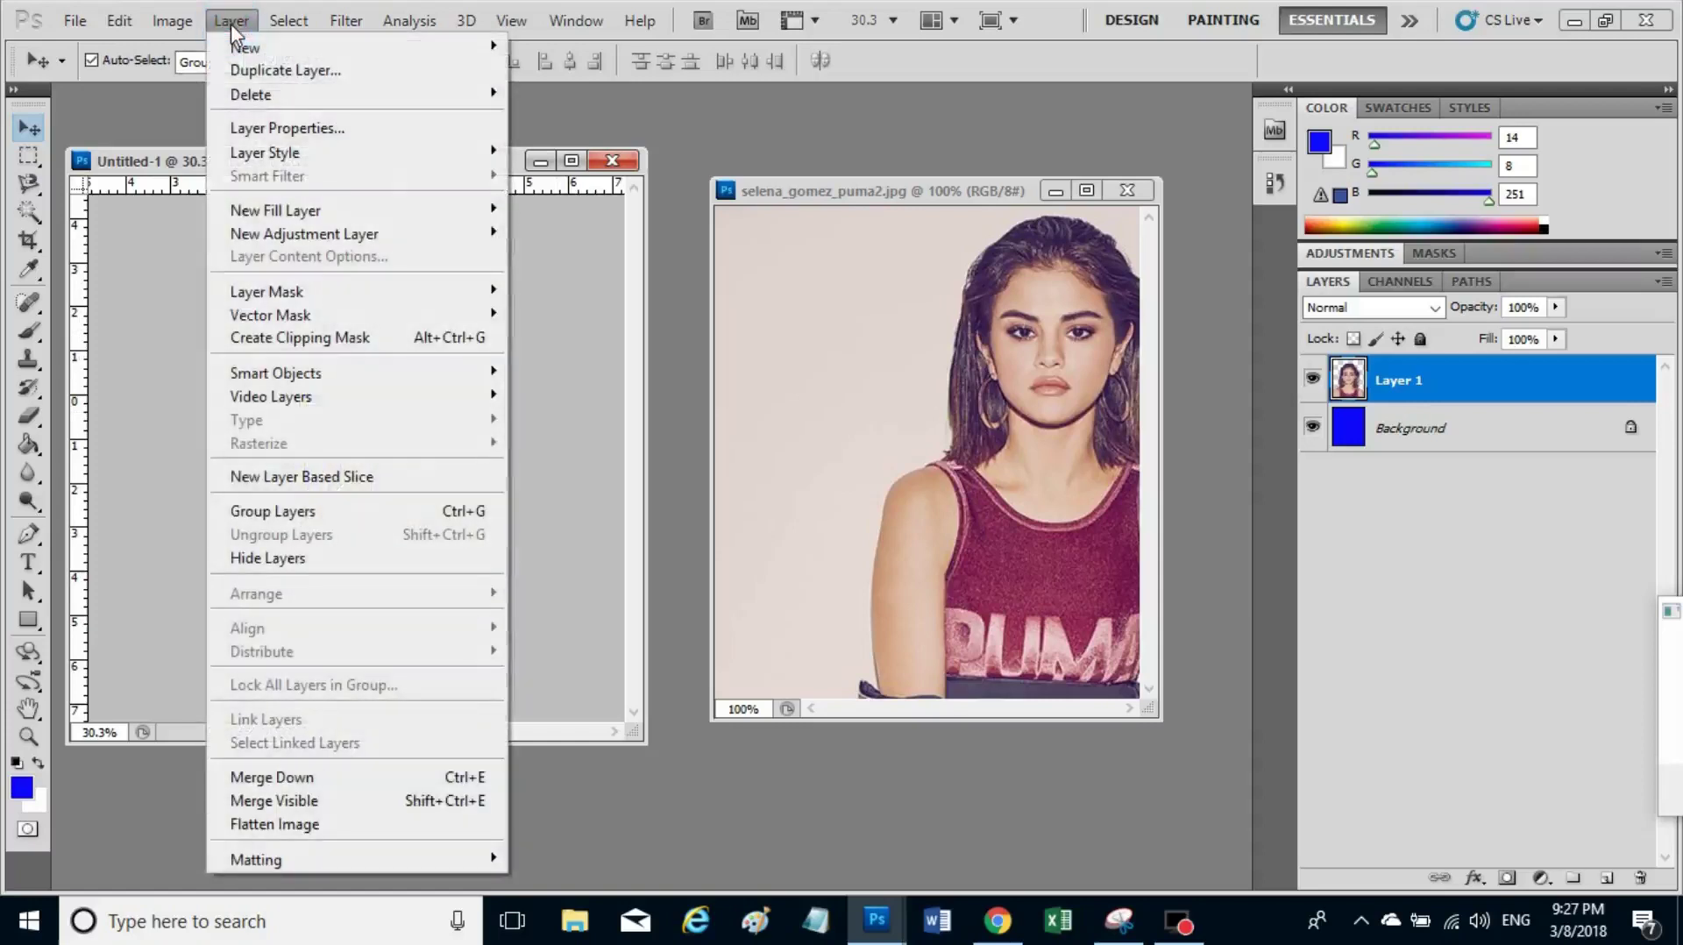
{"action": "left_click", "coordinate": [298, 802]}
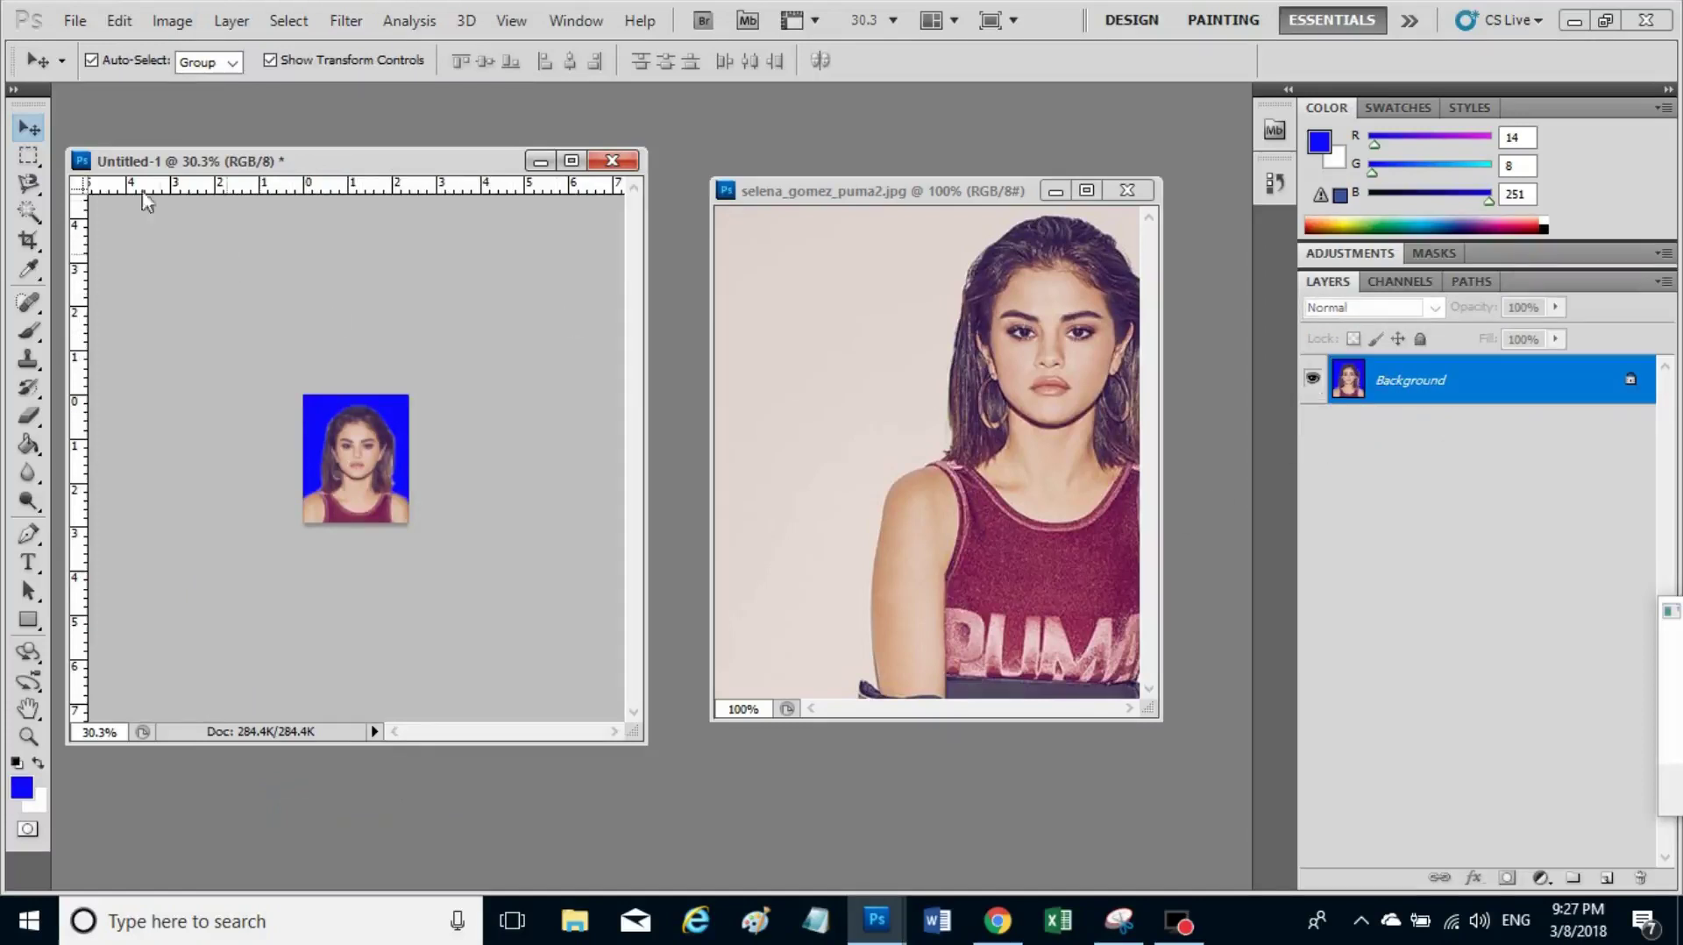
{"action": "left_click_drag", "start_coordinate": [62, 141], "coordinate": [477, 478]}
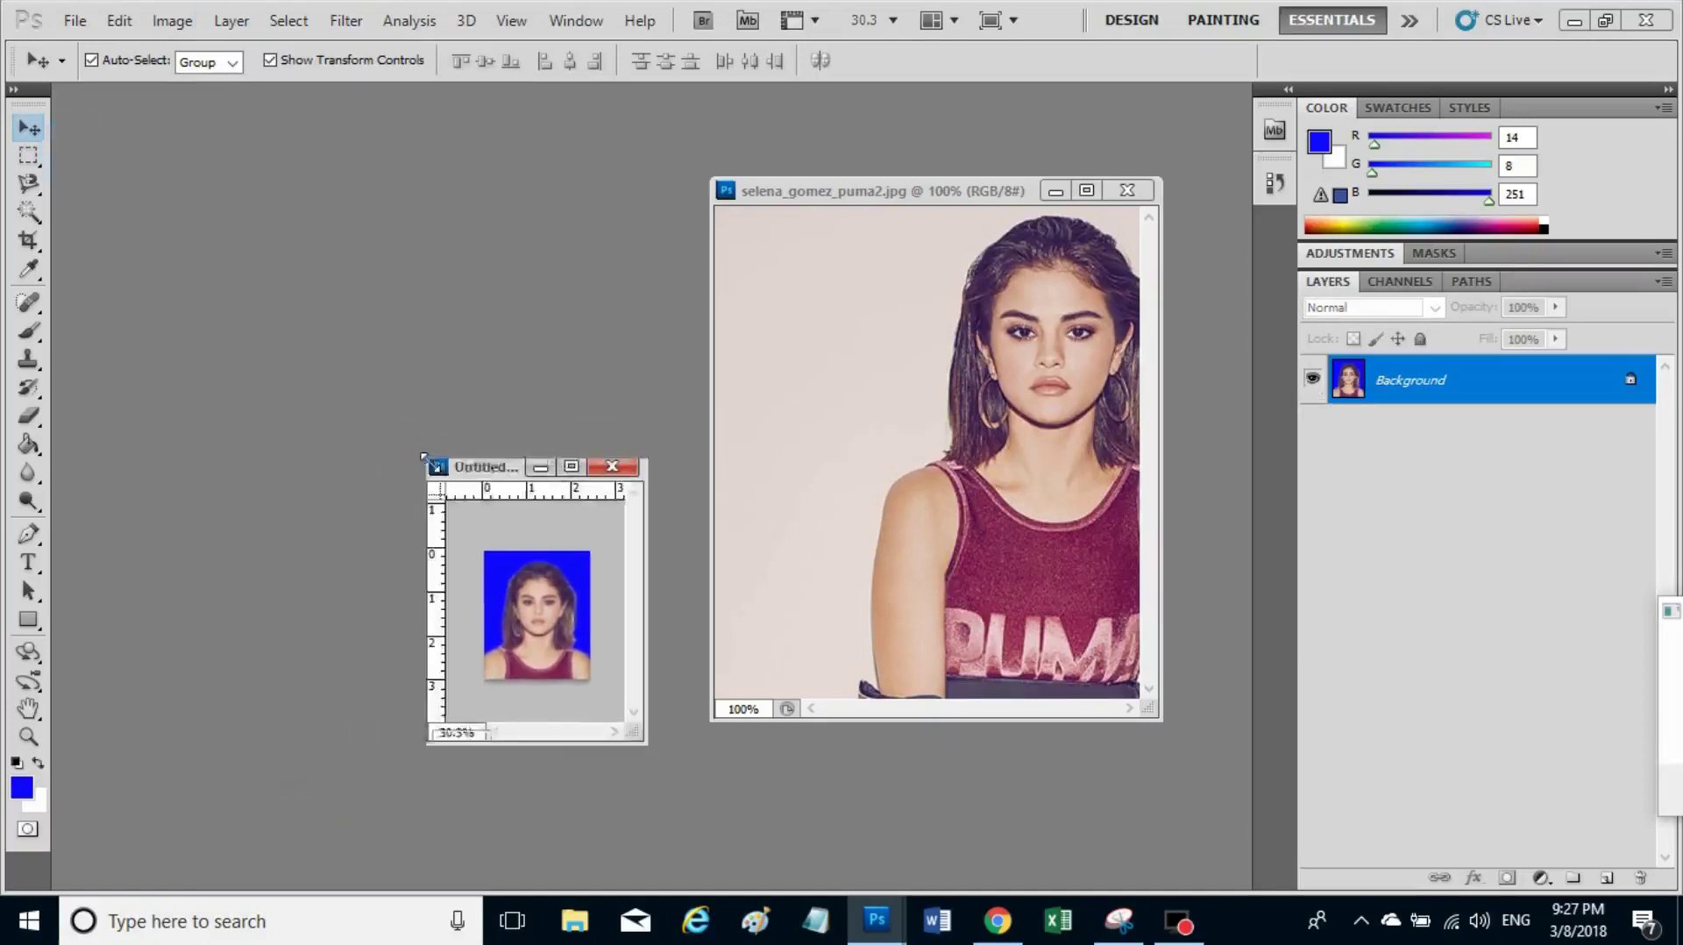
{"action": "left_click_drag", "start_coordinate": [548, 430], "coordinate": [729, 141]}
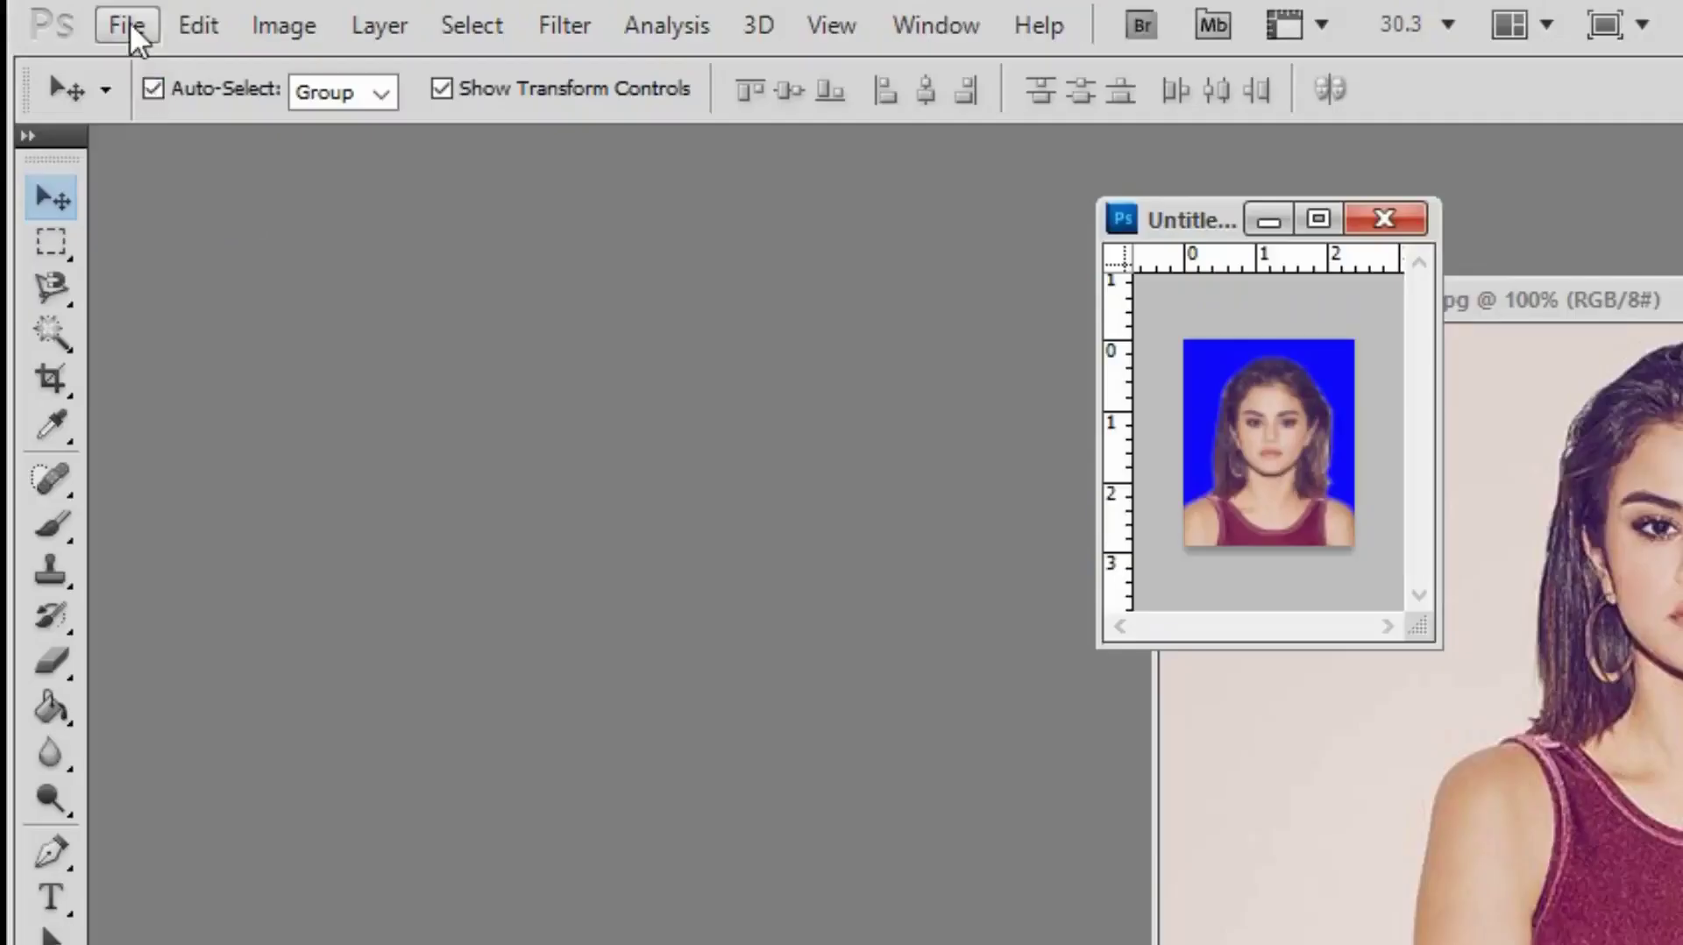
Create a new blank document from the Photo preset at Landscape 4 x 6 size.
{"action": "left_click", "coordinate": [75, 21]}
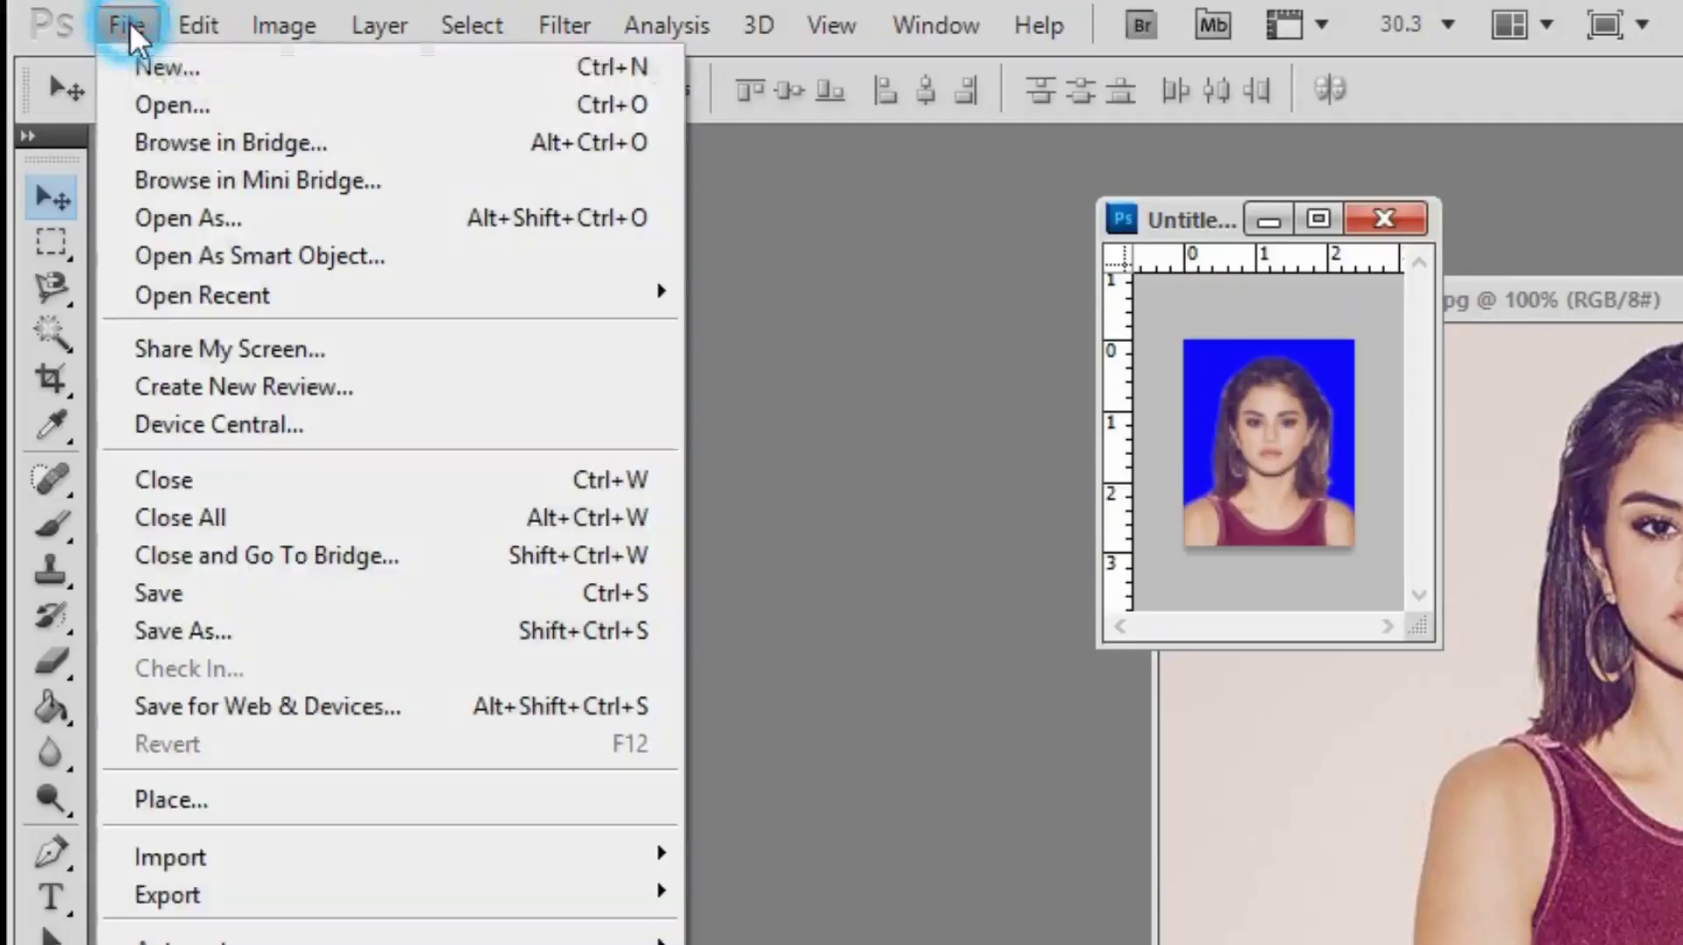
{"action": "left_click", "coordinate": [175, 66]}
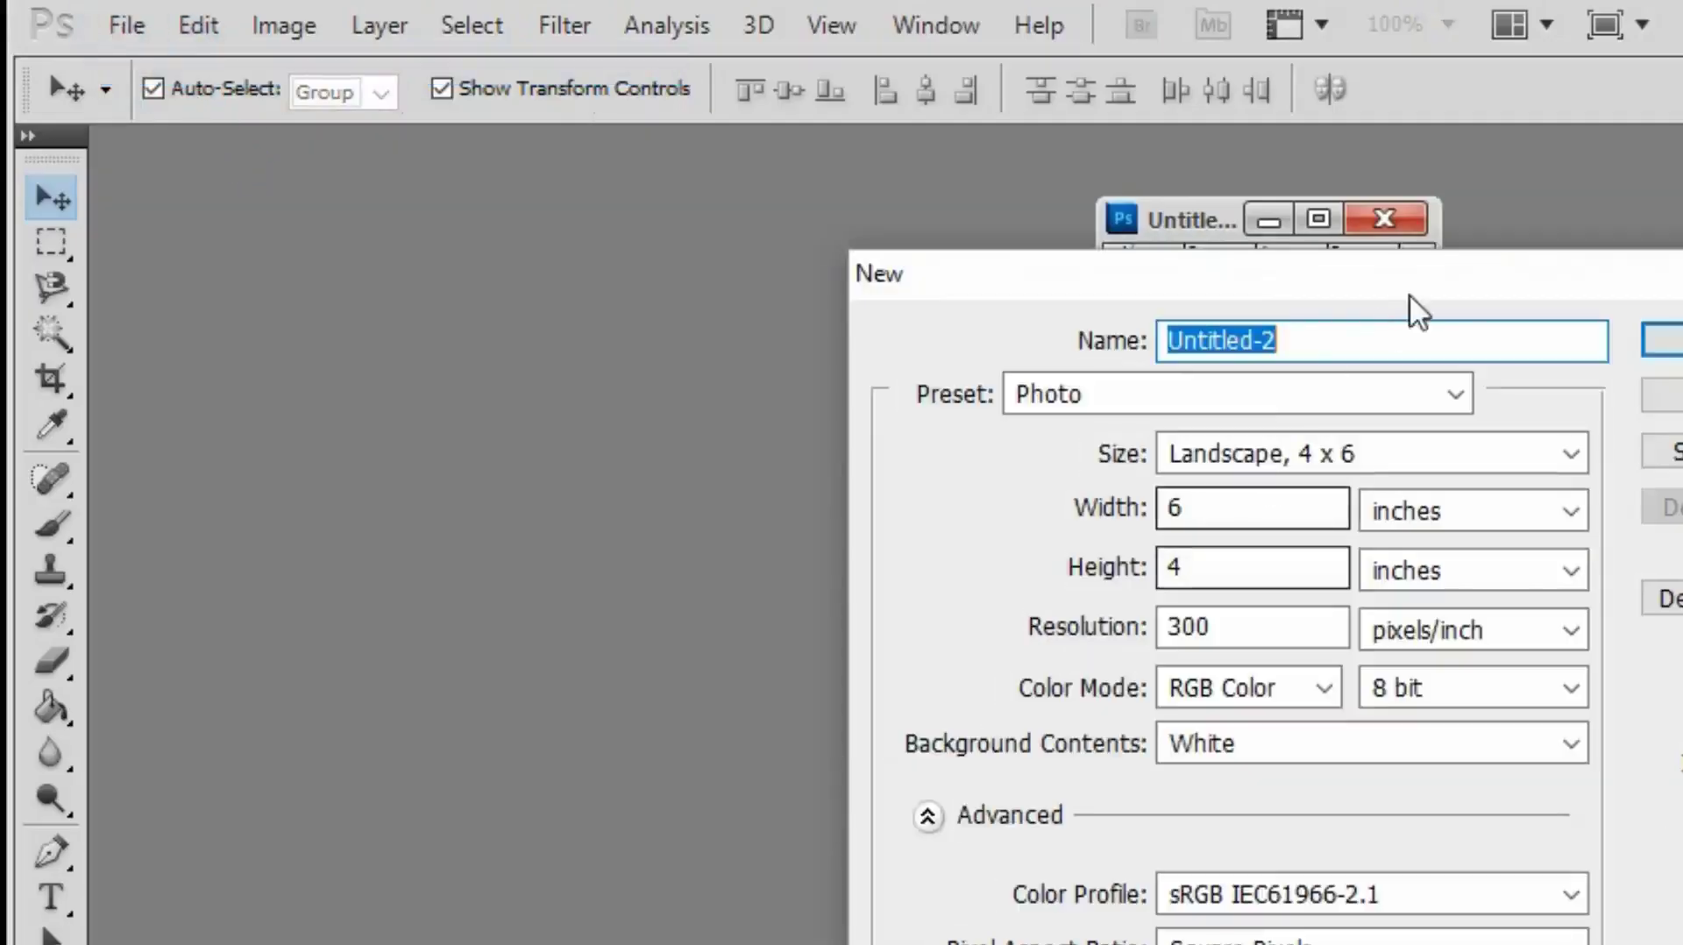
{"action": "left_click_drag", "start_coordinate": [1410, 289], "coordinate": [766, 449]}
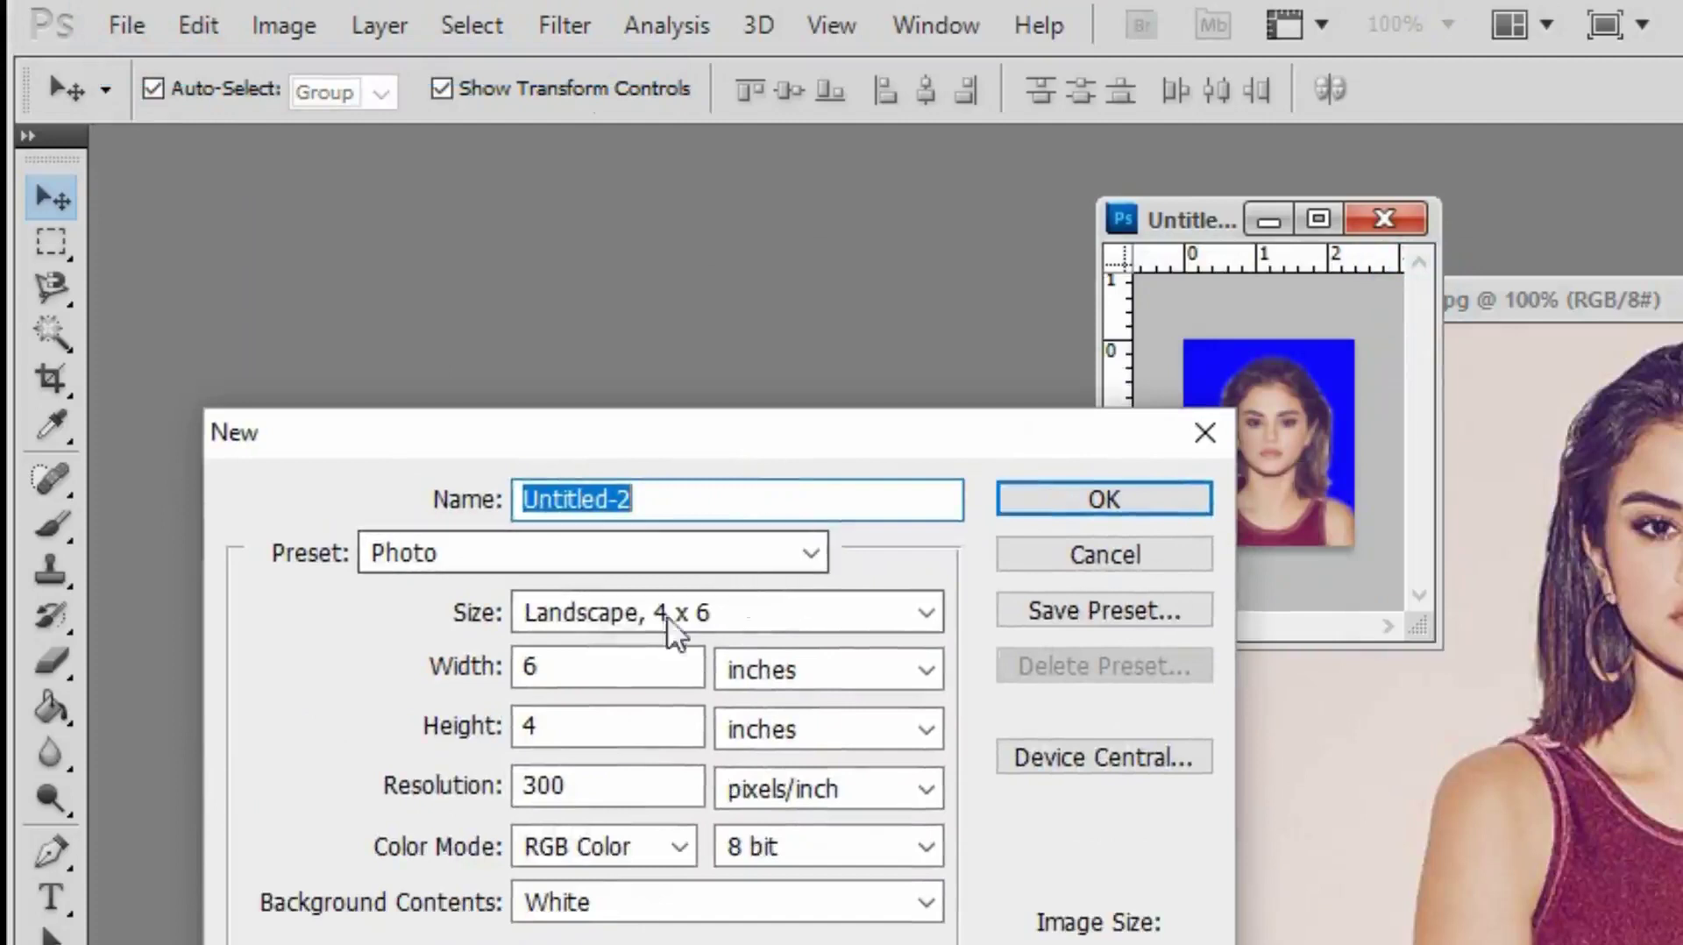
{"action": "left_click", "coordinate": [628, 561]}
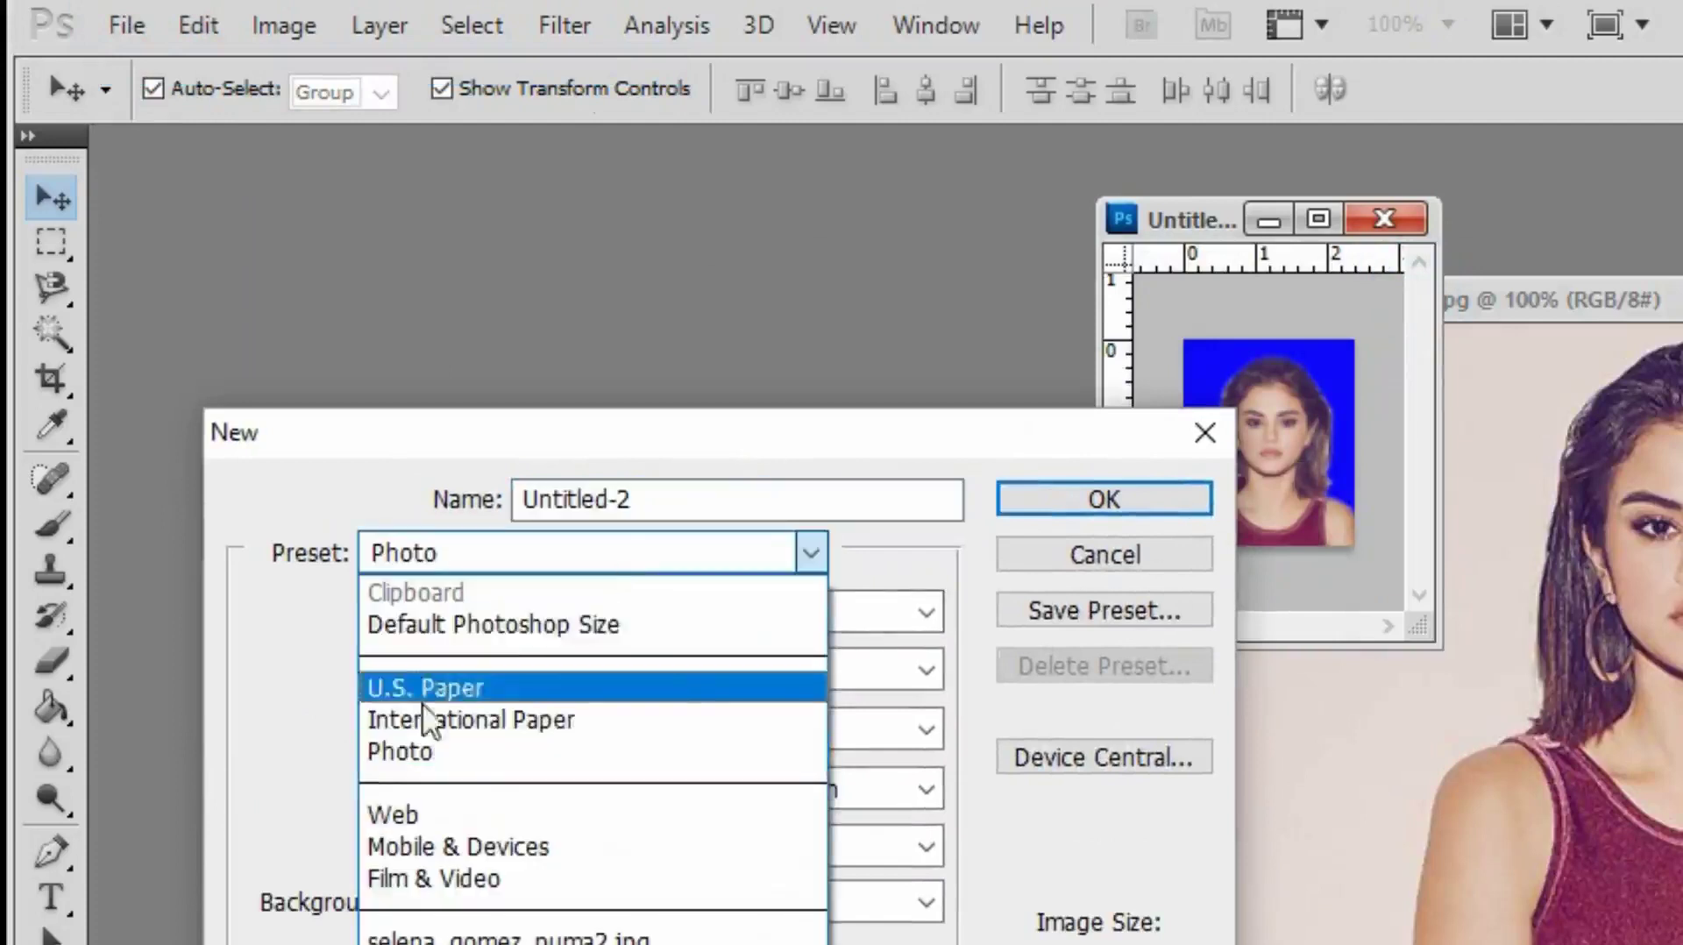
{"action": "left_click", "coordinate": [427, 754]}
{"action": "left_click", "coordinate": [750, 612]}
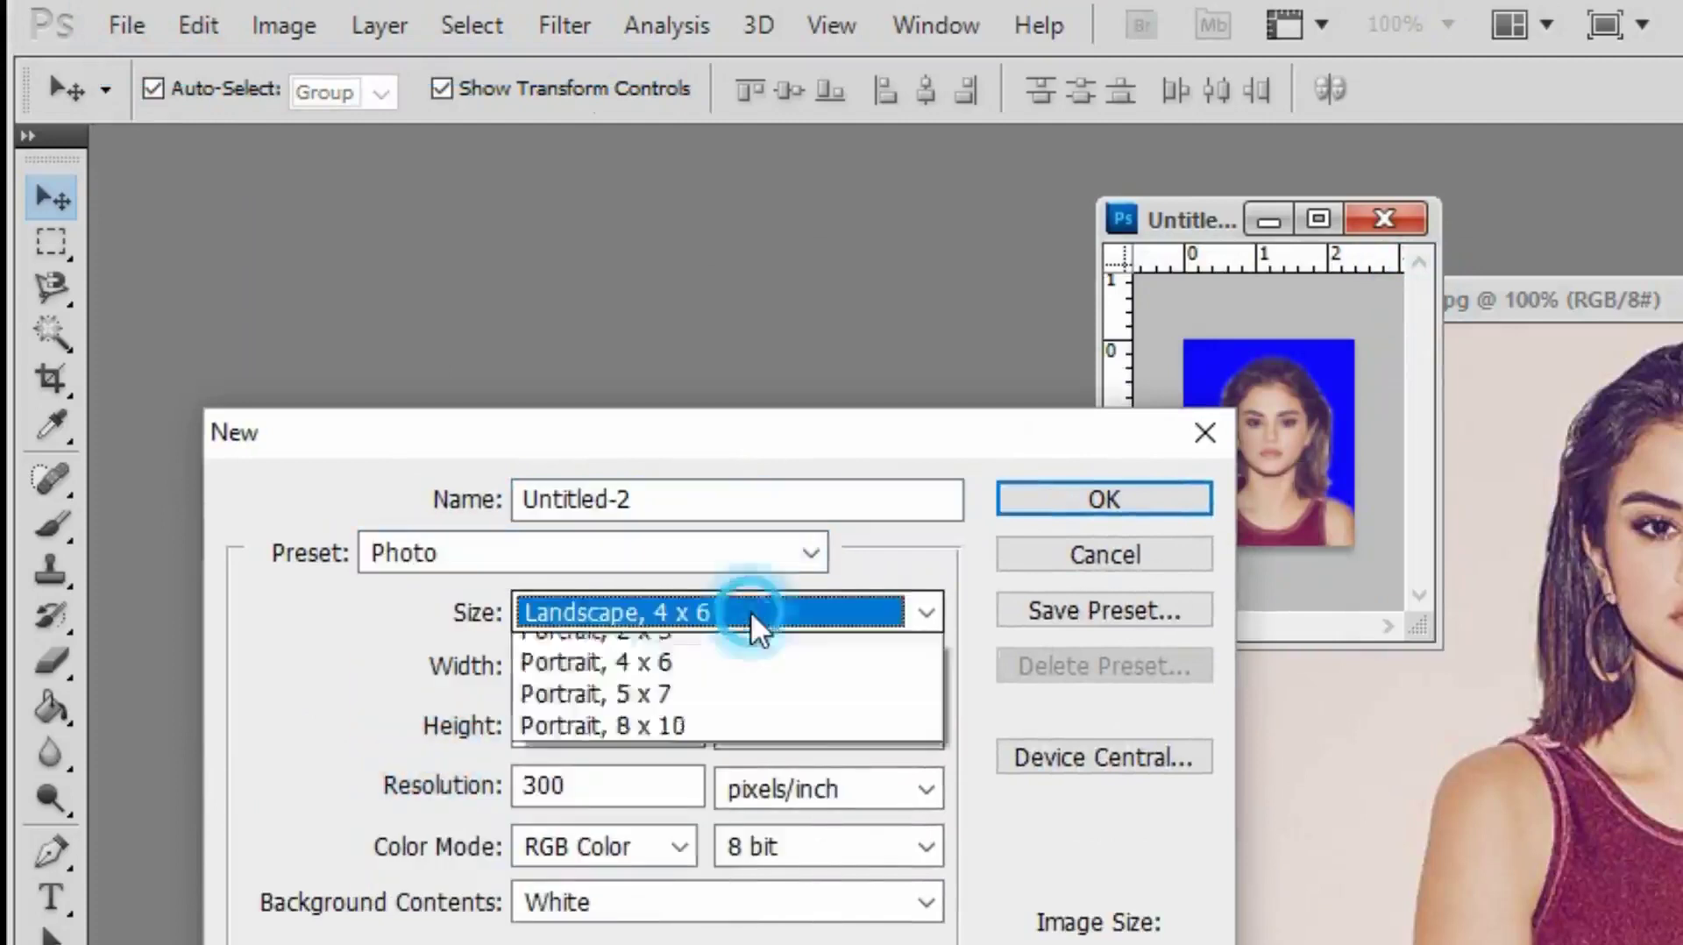
{"action": "left_click", "coordinate": [711, 679]}
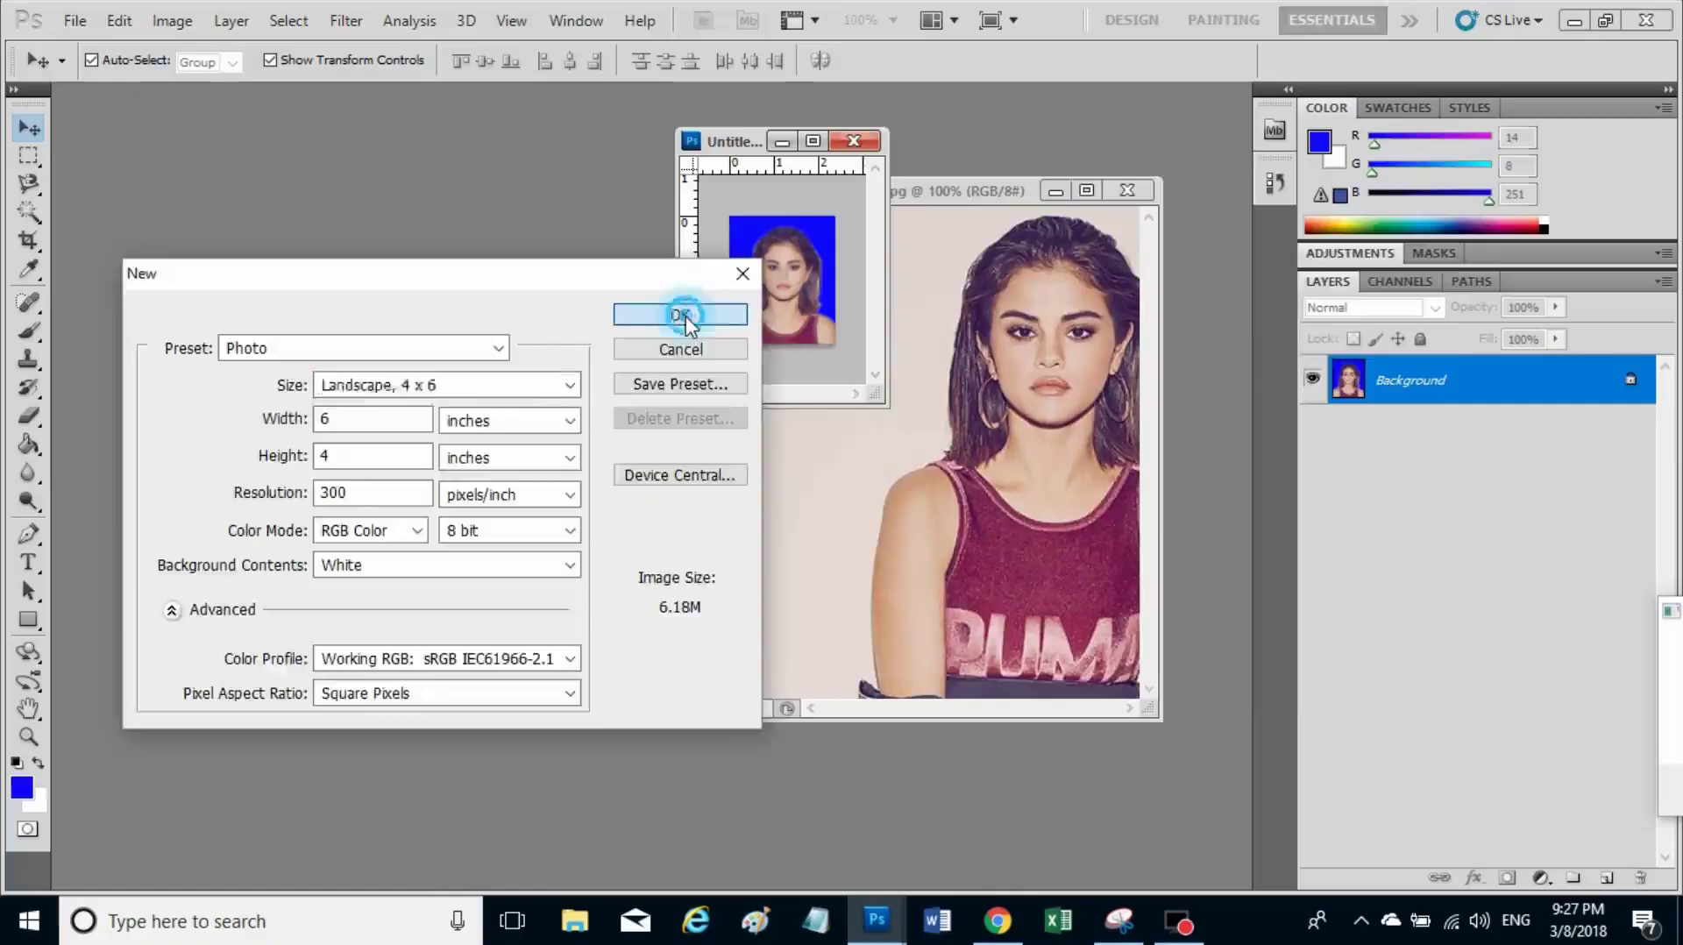
{"action": "left_click", "coordinate": [1104, 499]}
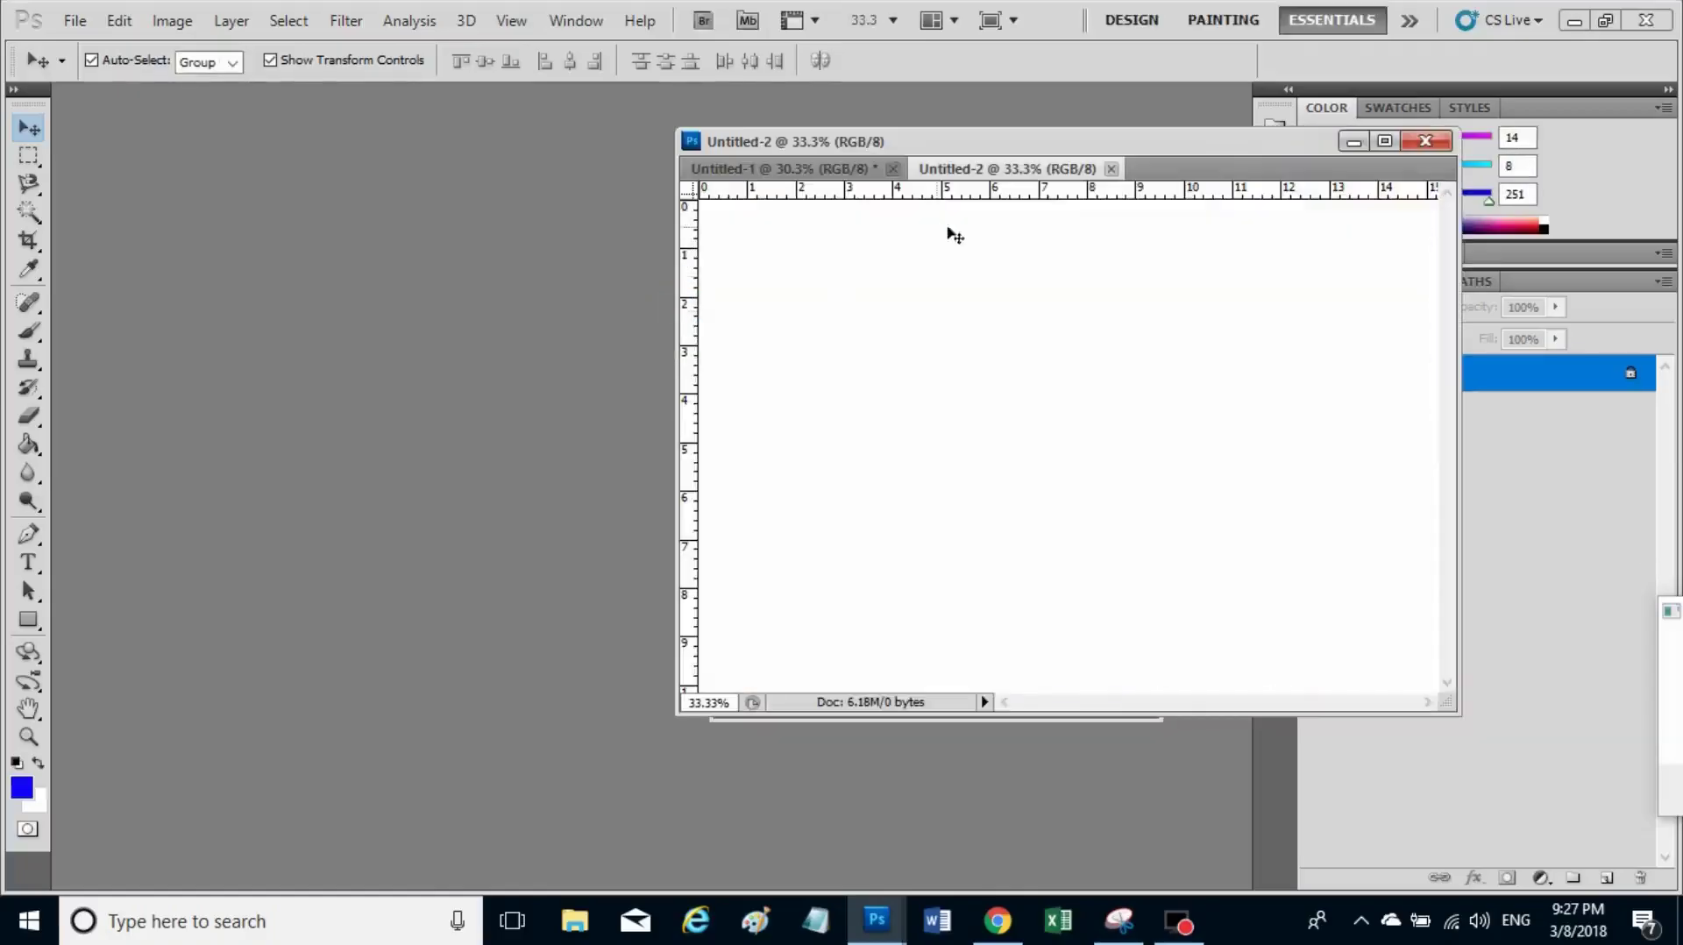
Float the new document into its own window and rotate it 90° clockwise to portrait.
{"action": "left_click_drag", "start_coordinate": [992, 170], "coordinate": [166, 192]}
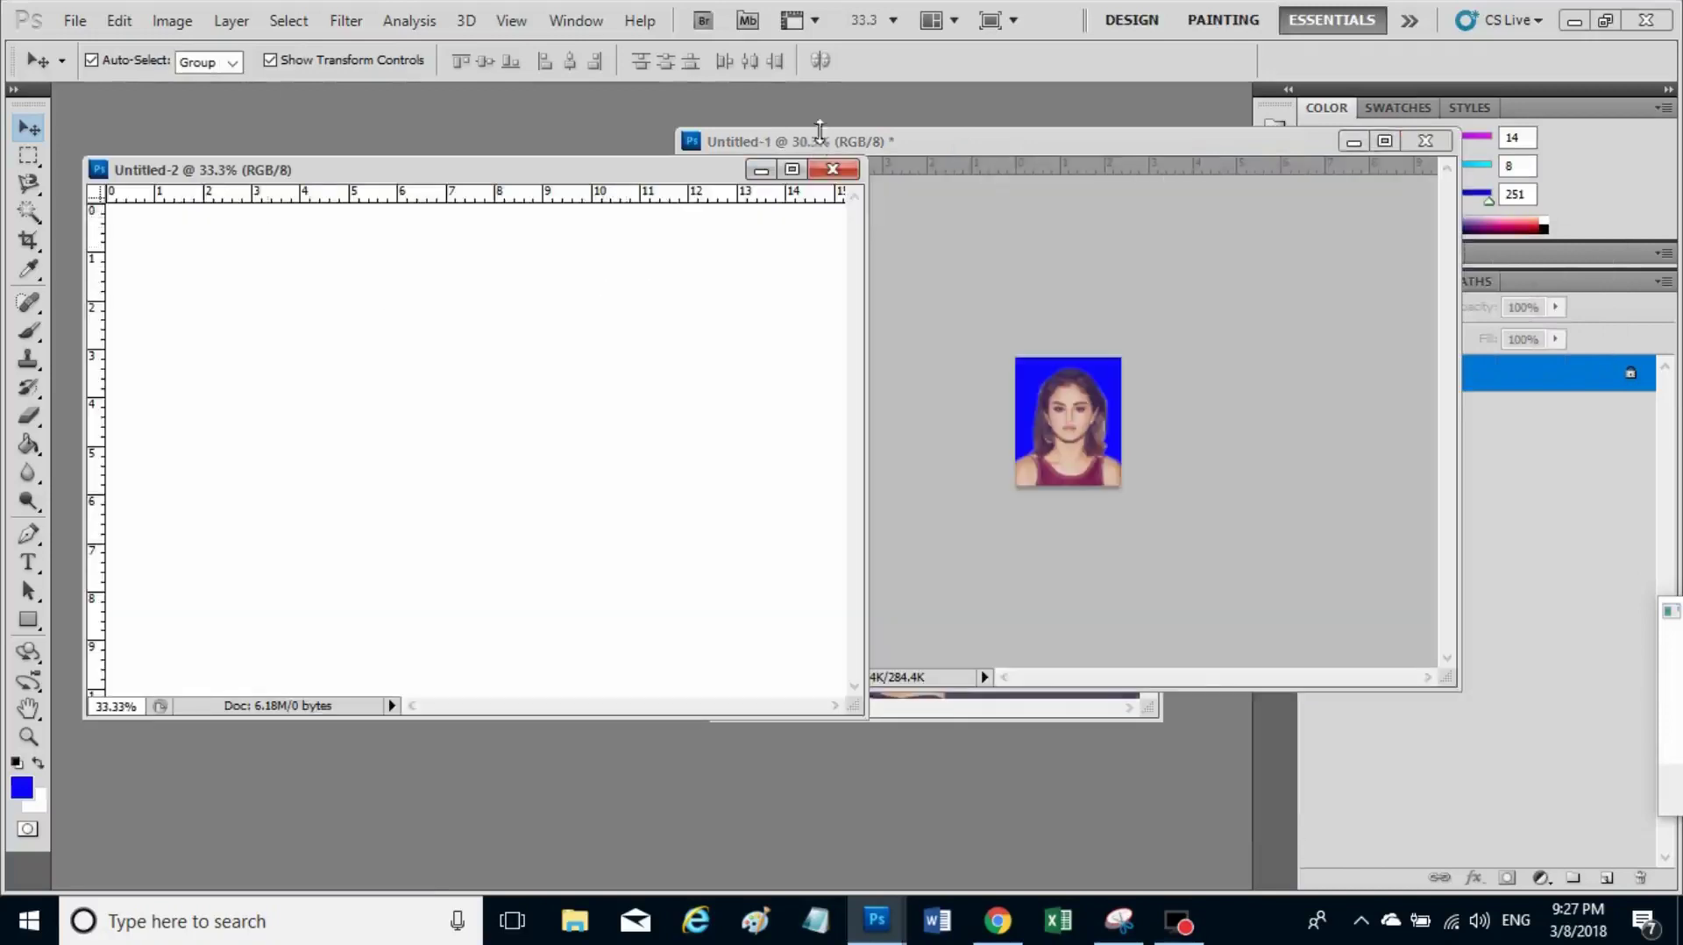
{"action": "left_click", "coordinate": [820, 136]}
{"action": "left_click_drag", "start_coordinate": [1087, 446], "coordinate": [456, 450]}
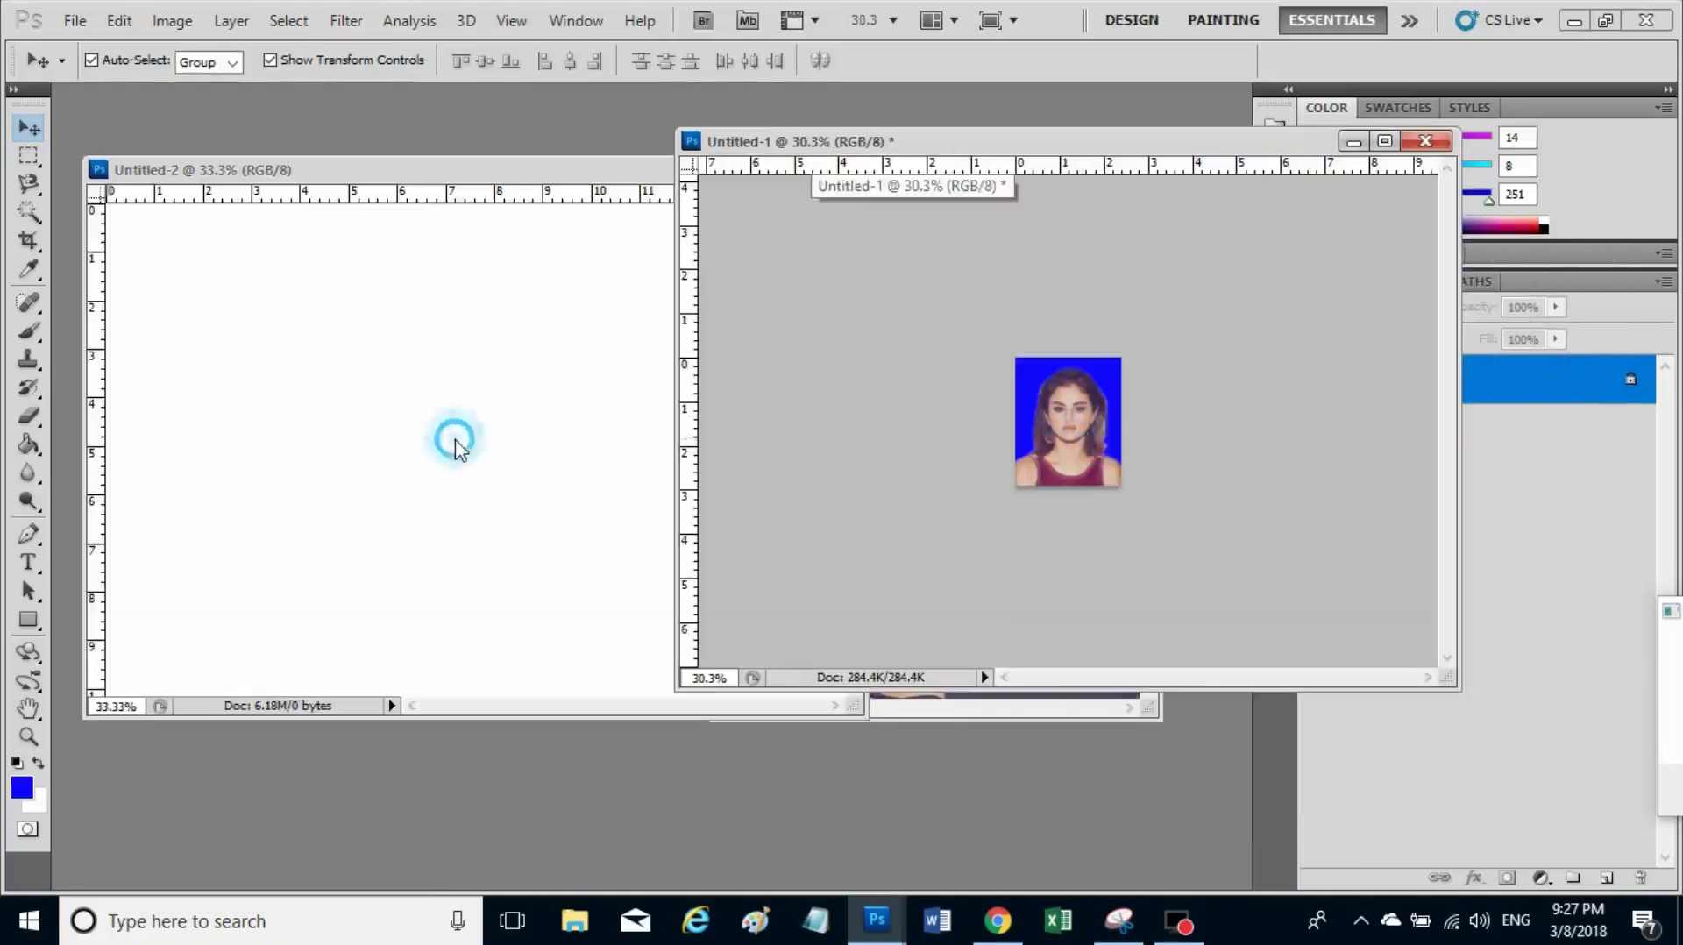
{"action": "left_click", "coordinate": [172, 20]}
{"action": "mouse_move", "coordinate": [219, 245]}
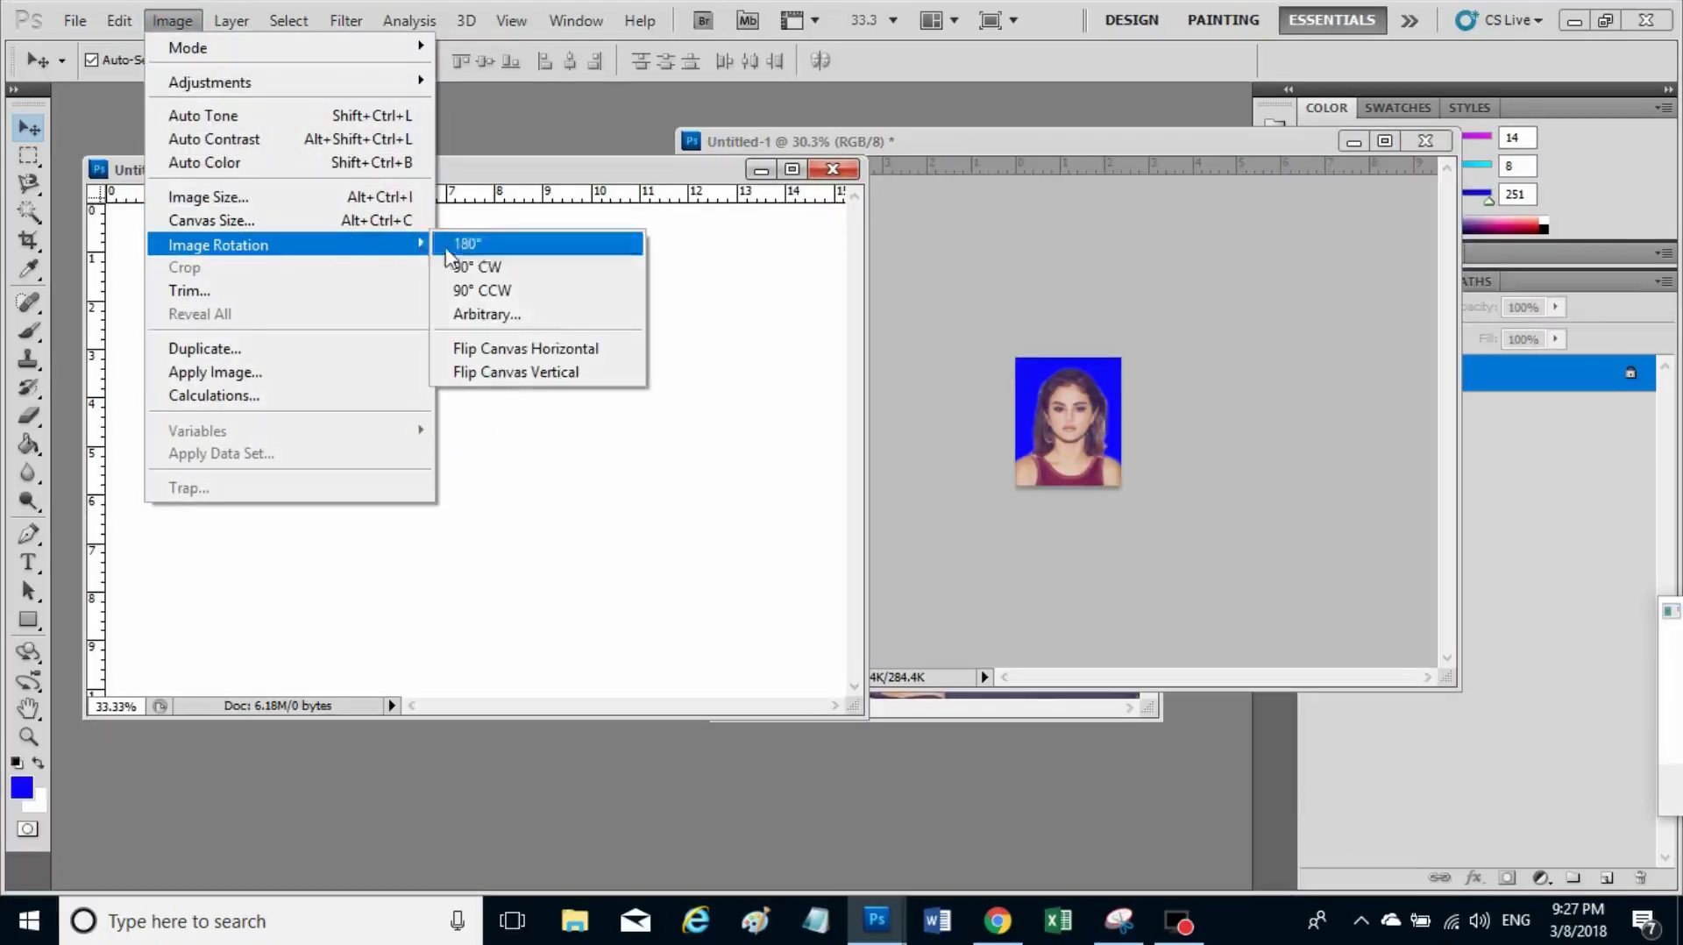
{"action": "left_click", "coordinate": [493, 267]}
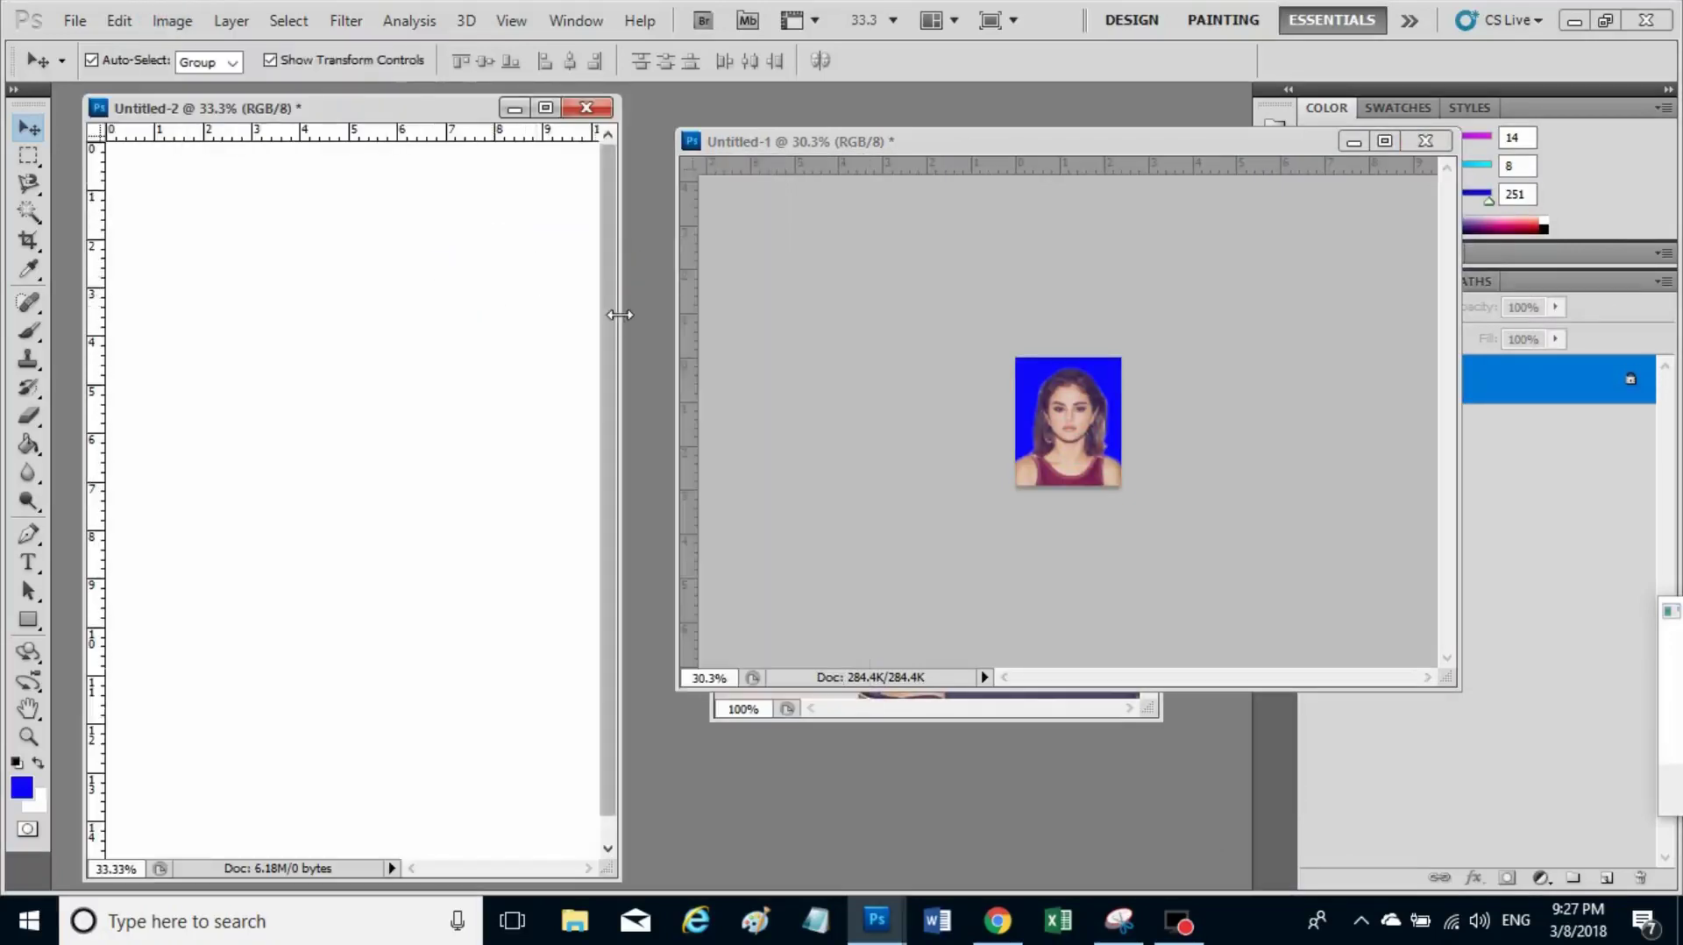
Fit the portrait sheet in view and drag the passport photo onto it.
{"action": "left_click_drag", "start_coordinate": [616, 317], "coordinate": [896, 319]}
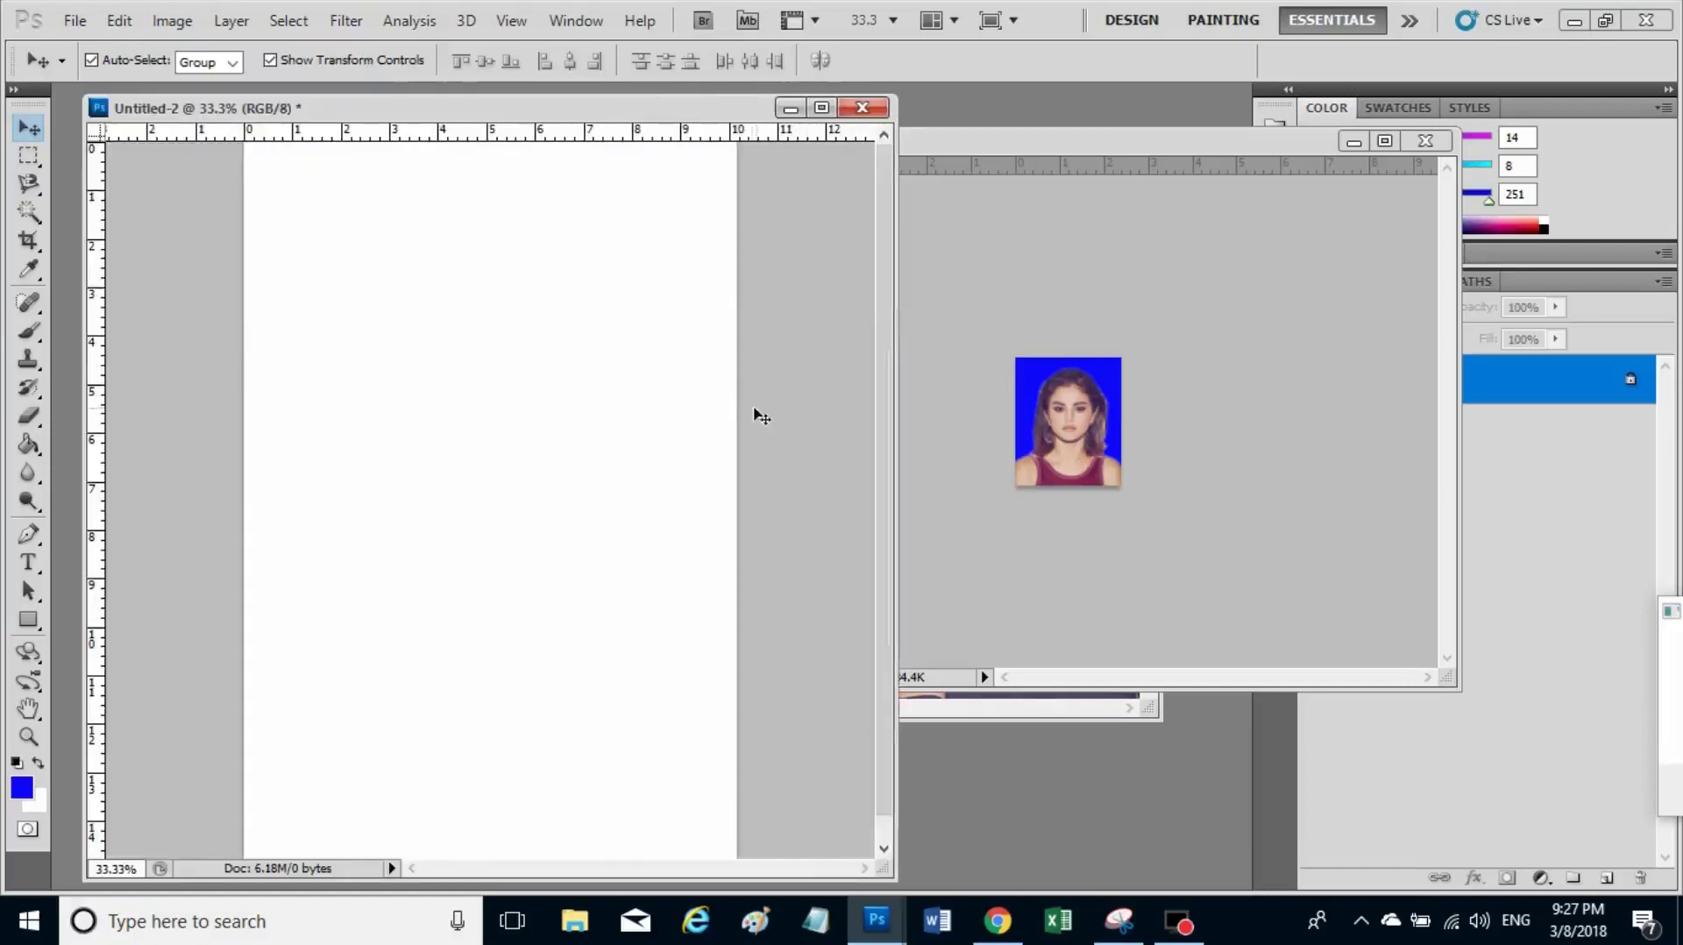
{"action": "key", "text": "ctrl+0"}
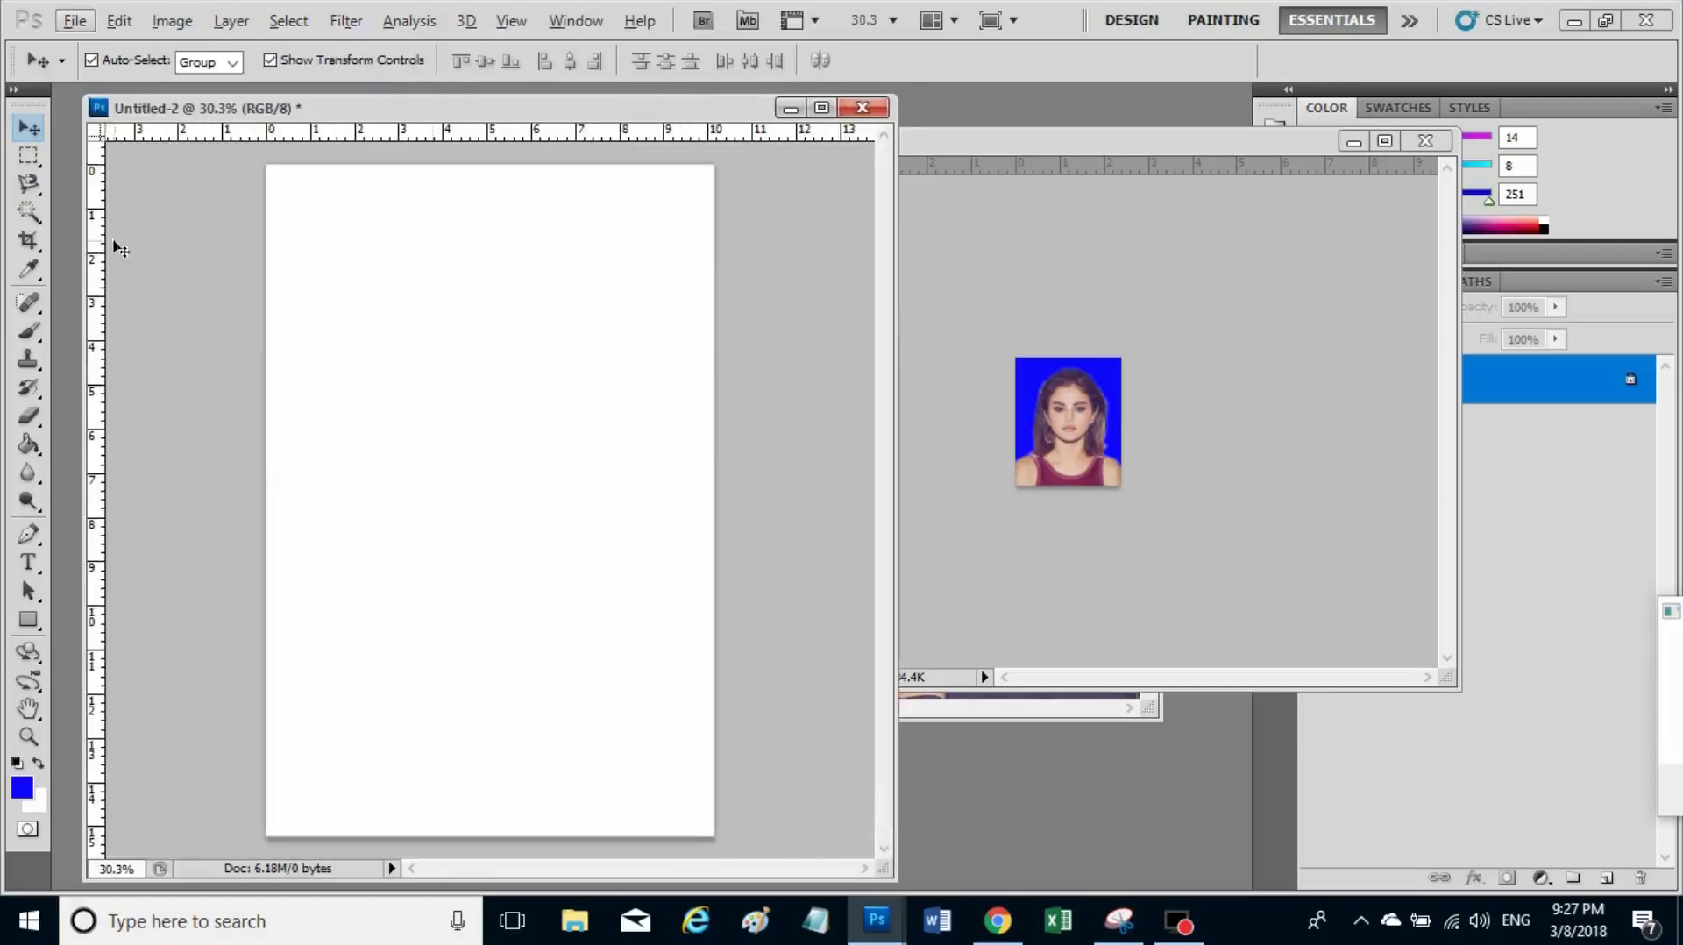
{"action": "left_click", "coordinate": [1087, 430]}
{"action": "left_click_drag", "start_coordinate": [1064, 401], "coordinate": [412, 369]}
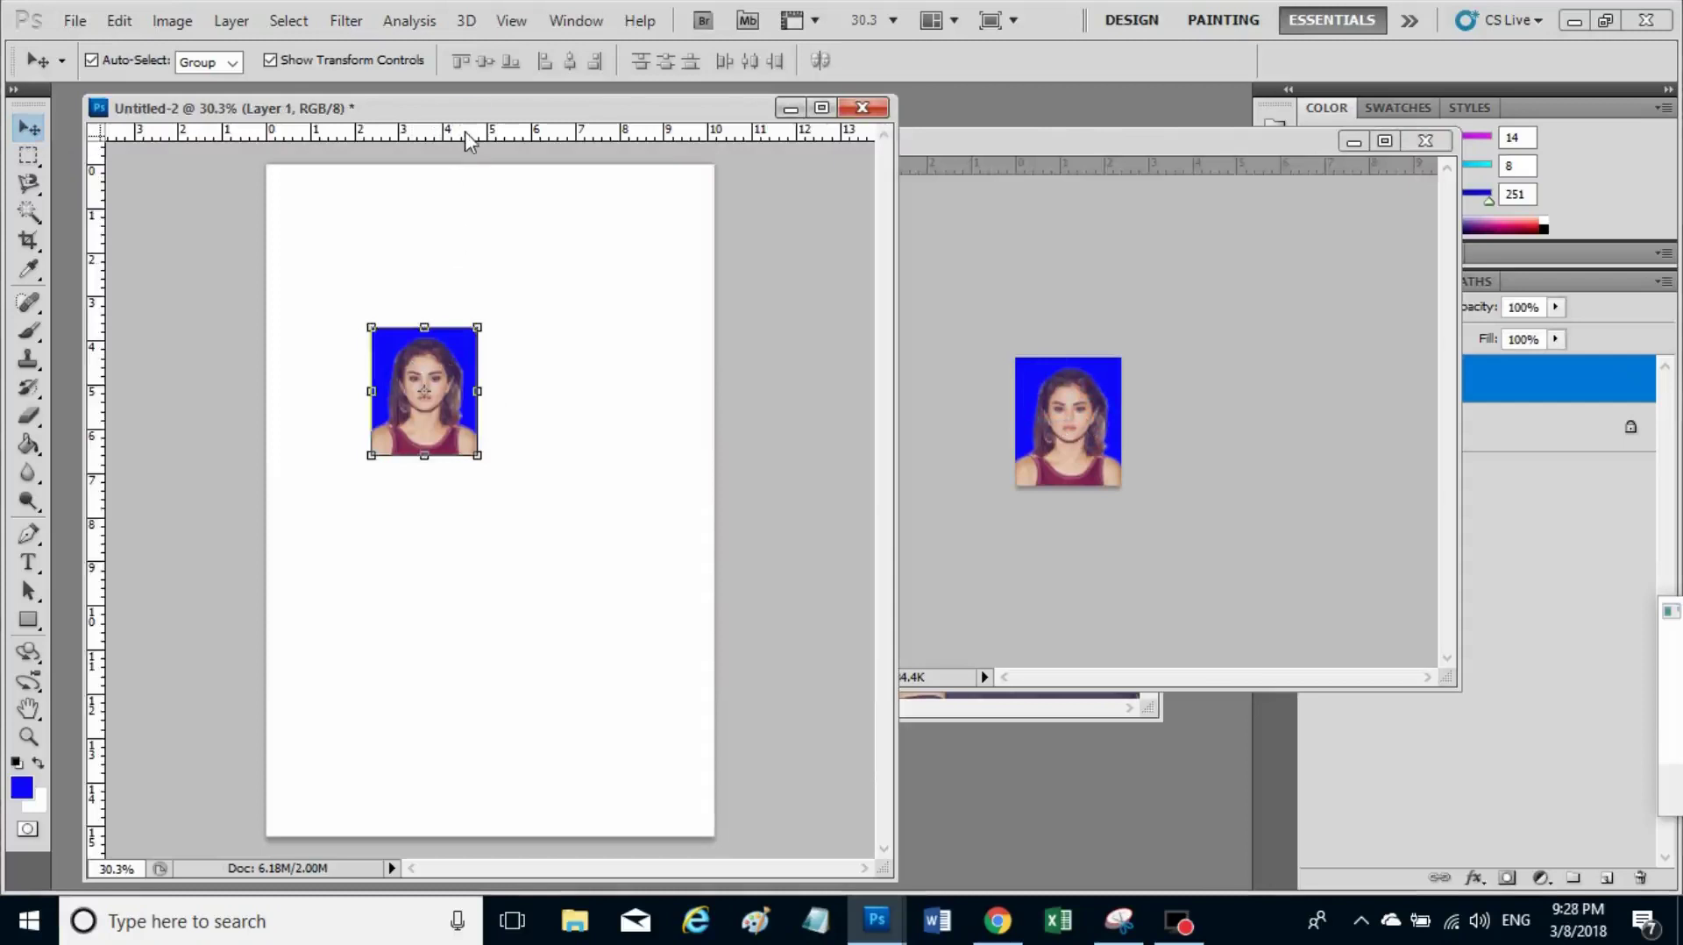
Snap the photo to top and left guides, then place a duplicate beside it.
{"action": "left_click_drag", "start_coordinate": [469, 140], "coordinate": [474, 197]}
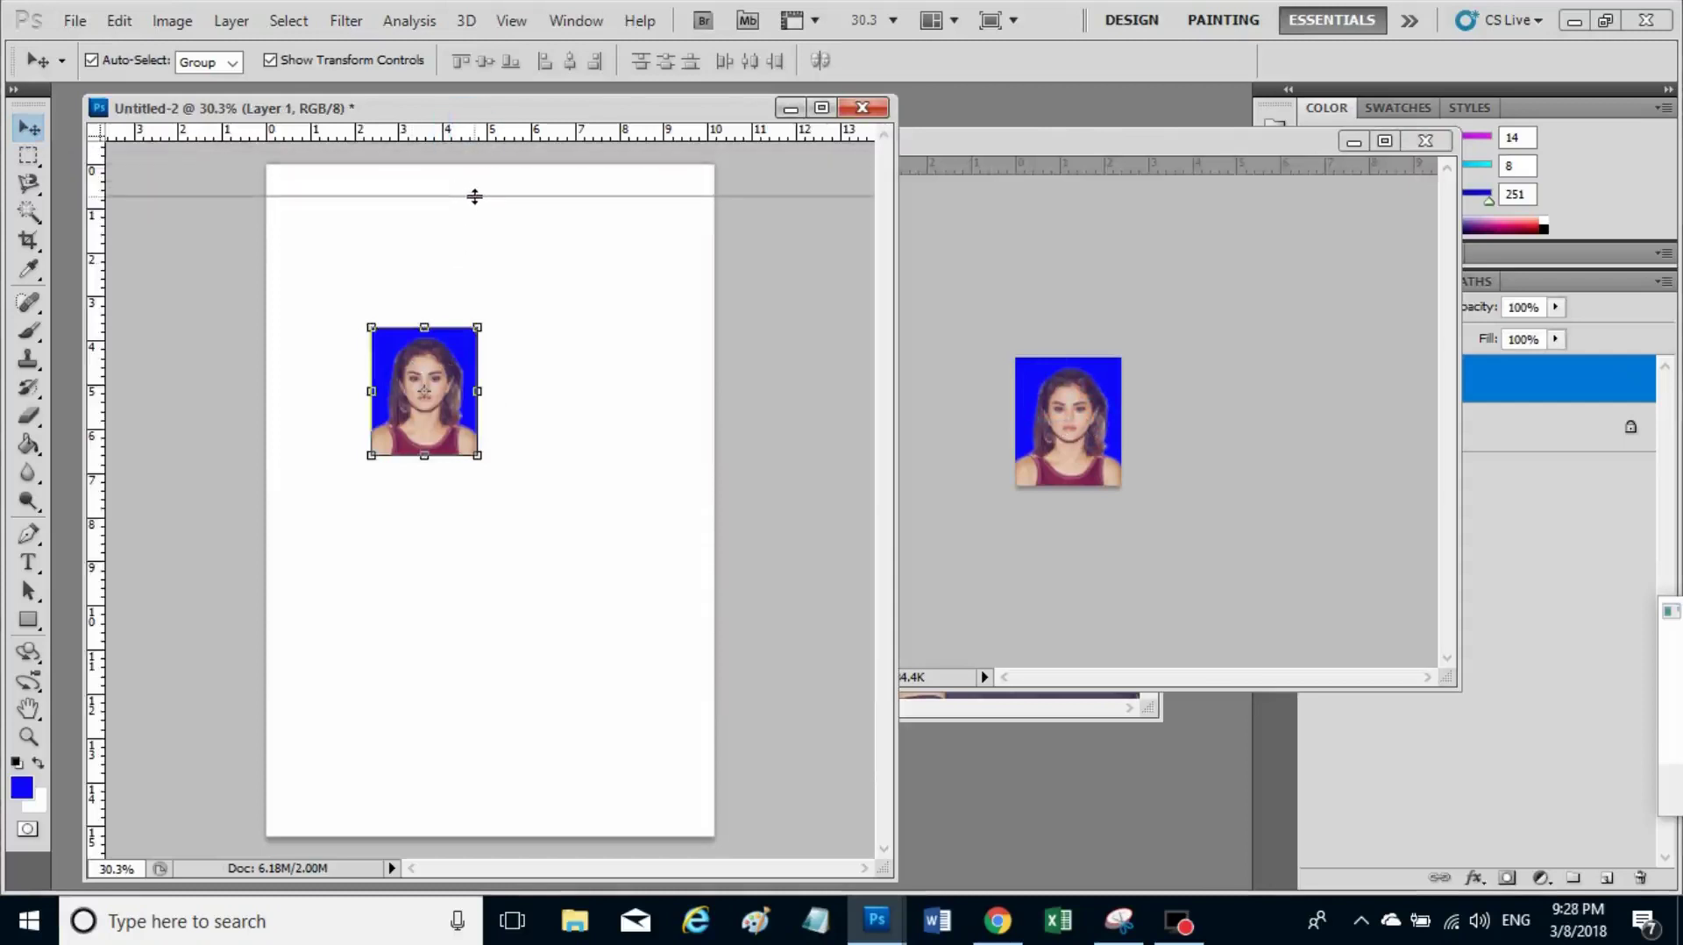
{"action": "left_click_drag", "start_coordinate": [96, 382], "coordinate": [303, 381]}
{"action": "left_click_drag", "start_coordinate": [419, 354], "coordinate": [354, 230]}
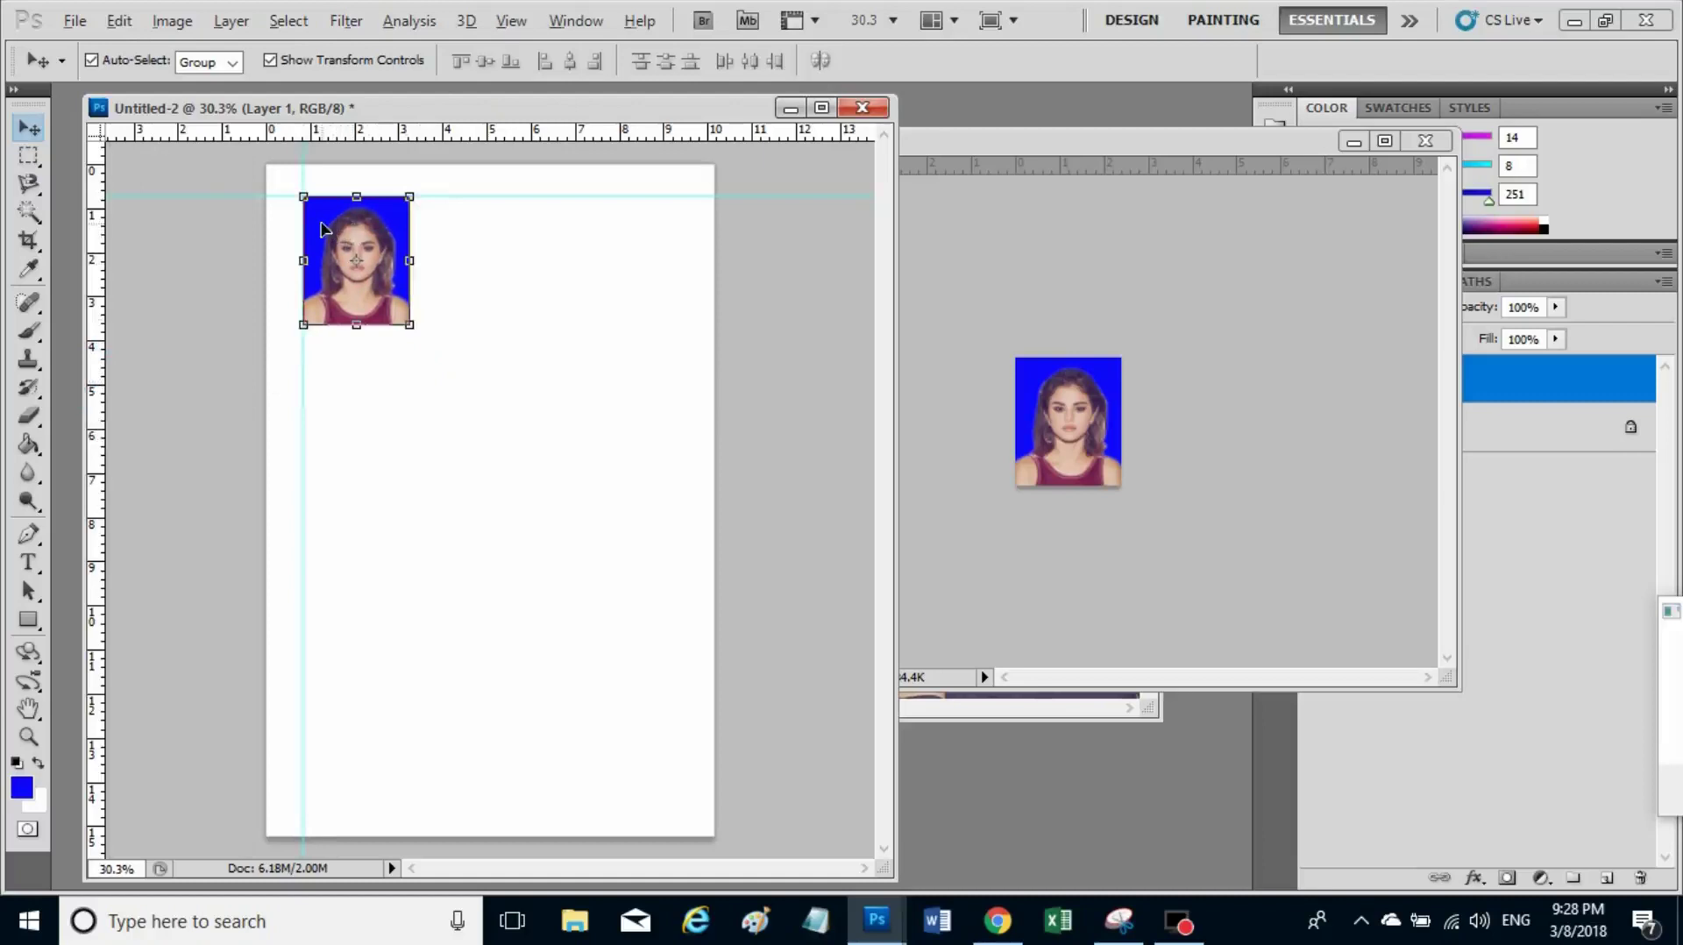
{"action": "left_click_drag", "start_coordinate": [318, 227], "coordinate": [440, 232]}
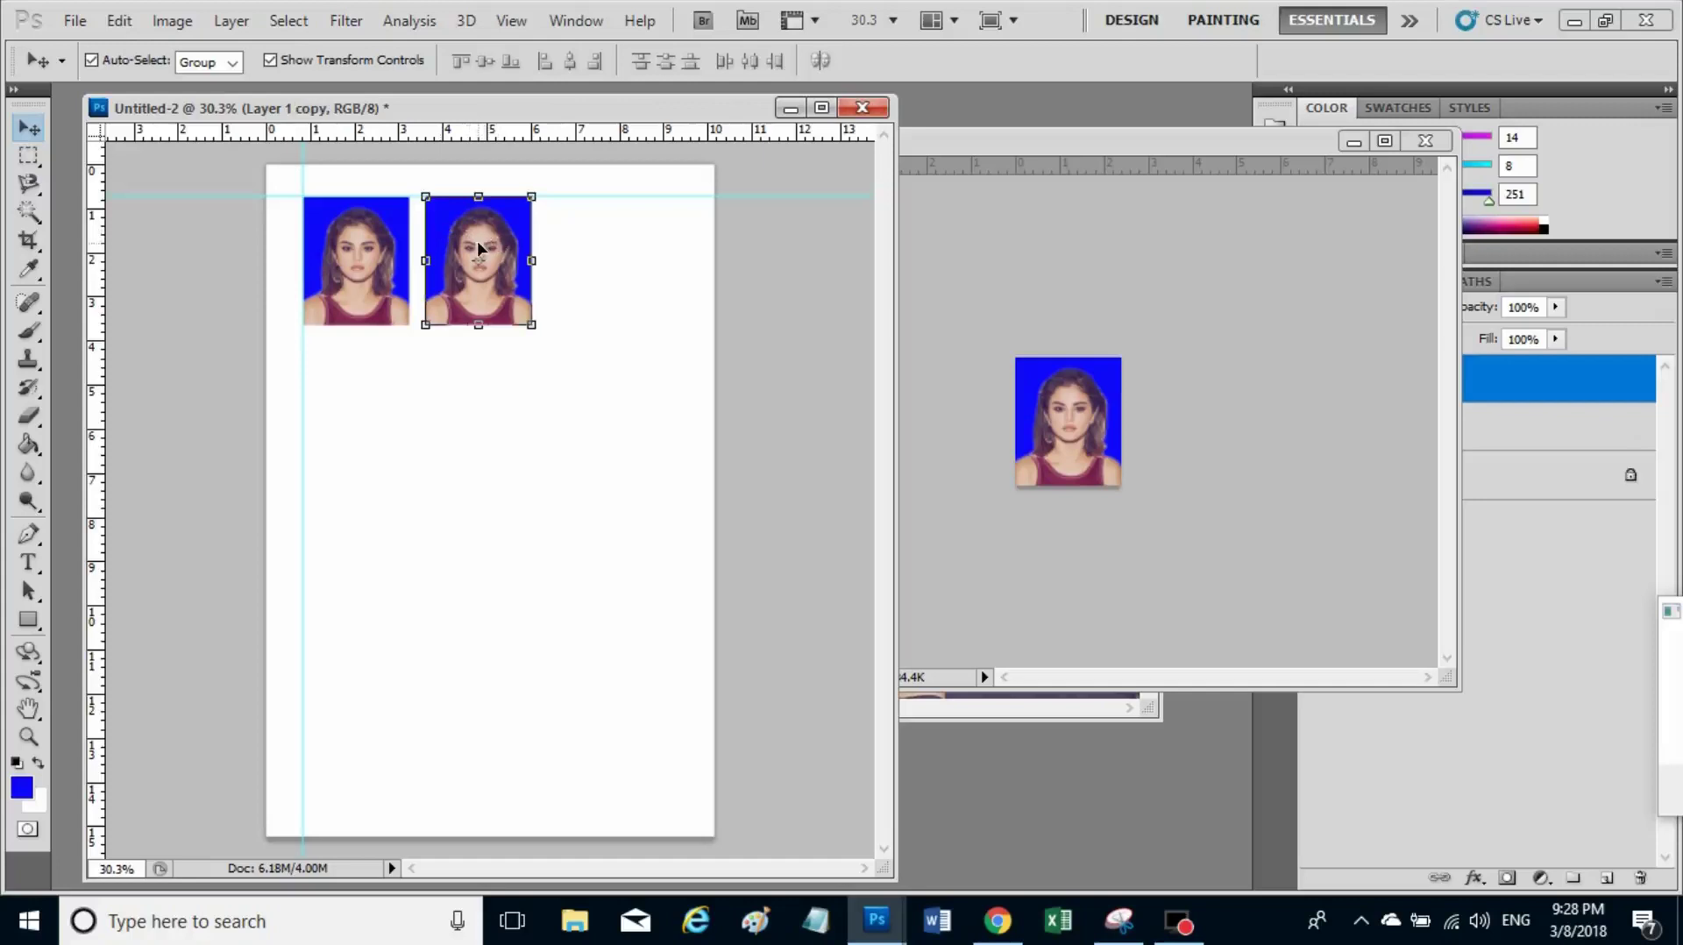
Duplicate the photo layer and move the third copy beside the second.
{"action": "left_click", "coordinate": [230, 20]}
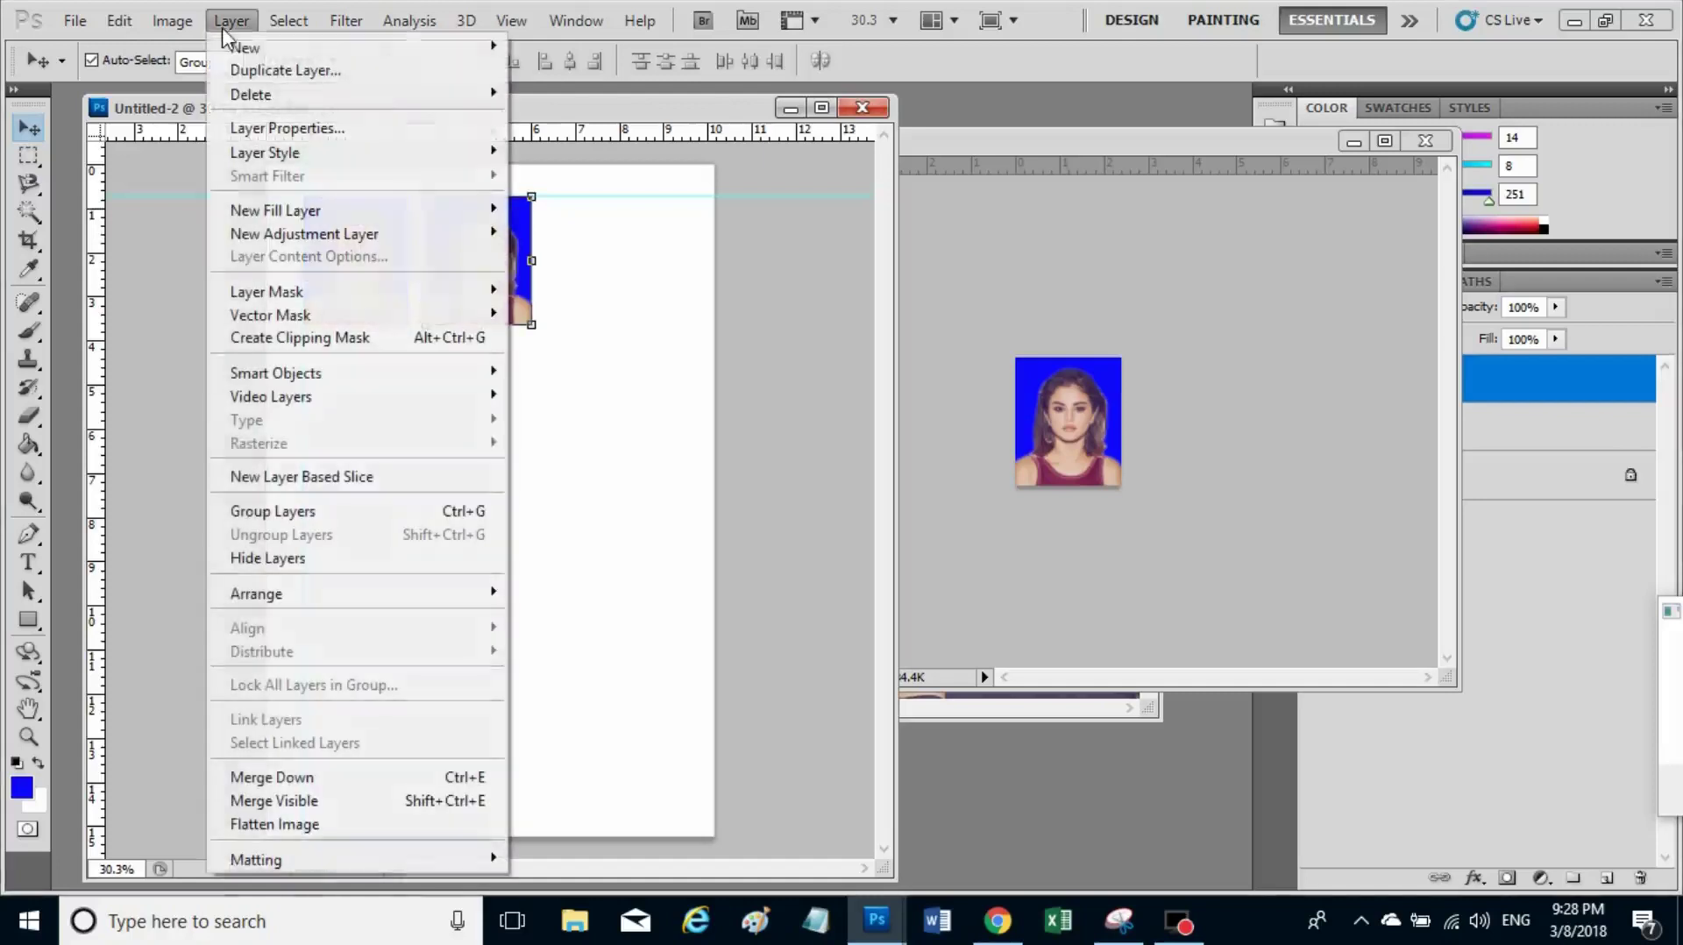
{"action": "left_click", "coordinate": [259, 70]}
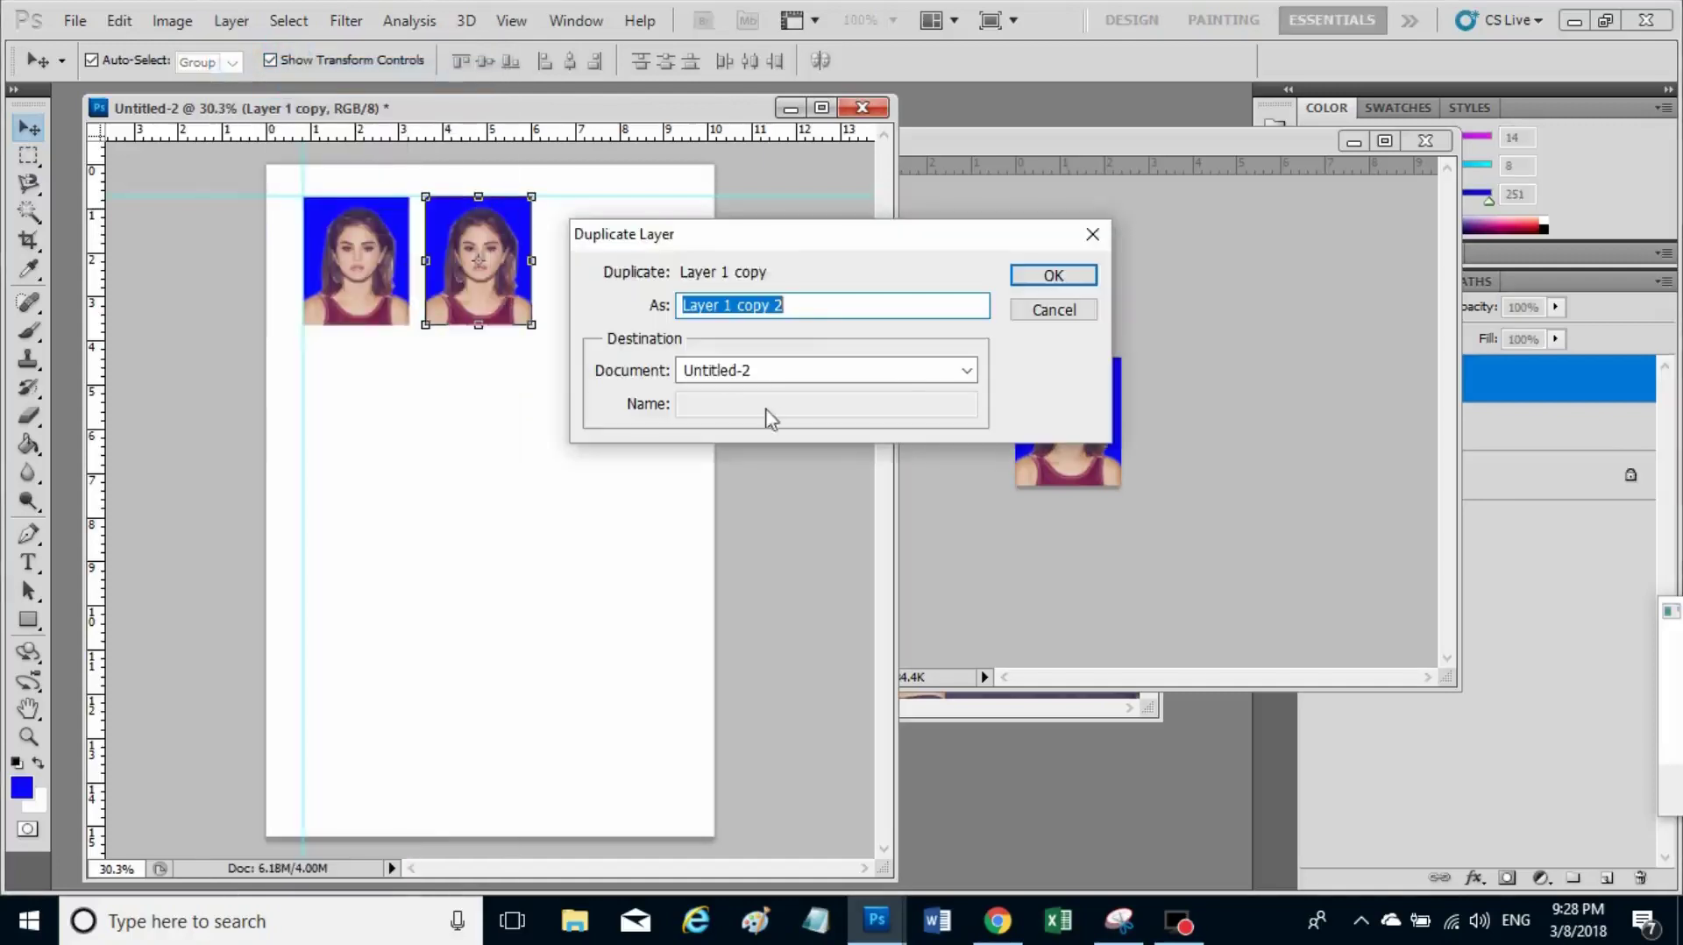
{"action": "left_click", "coordinate": [1026, 274]}
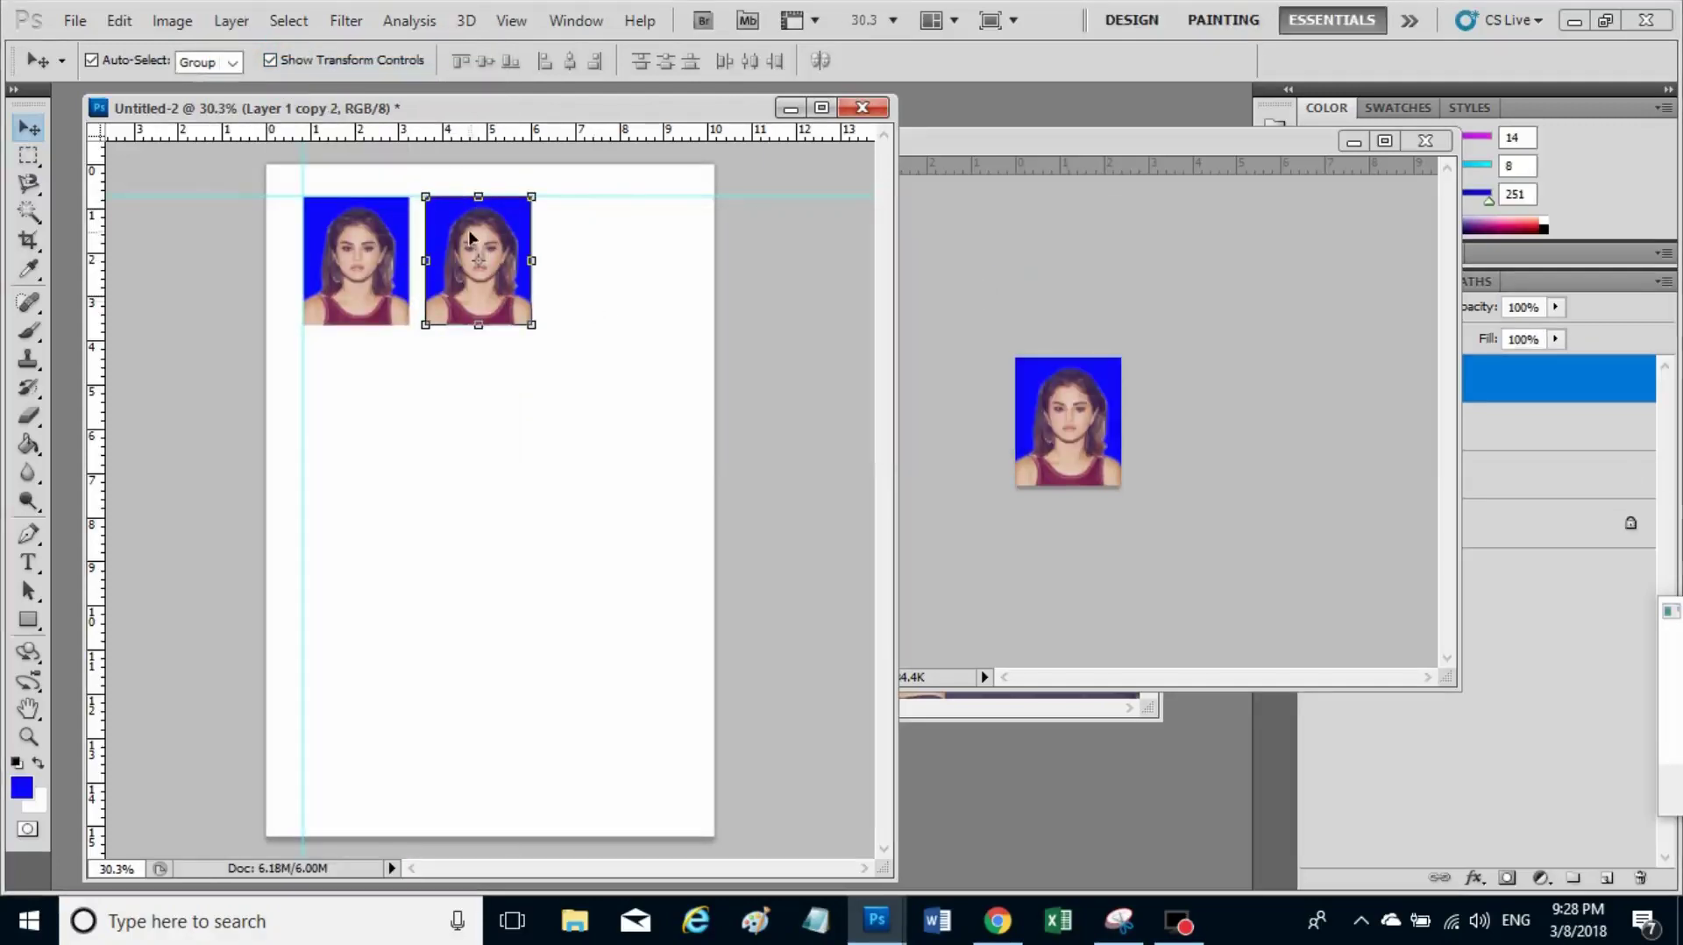
{"action": "left_click_drag", "start_coordinate": [470, 239], "coordinate": [593, 233]}
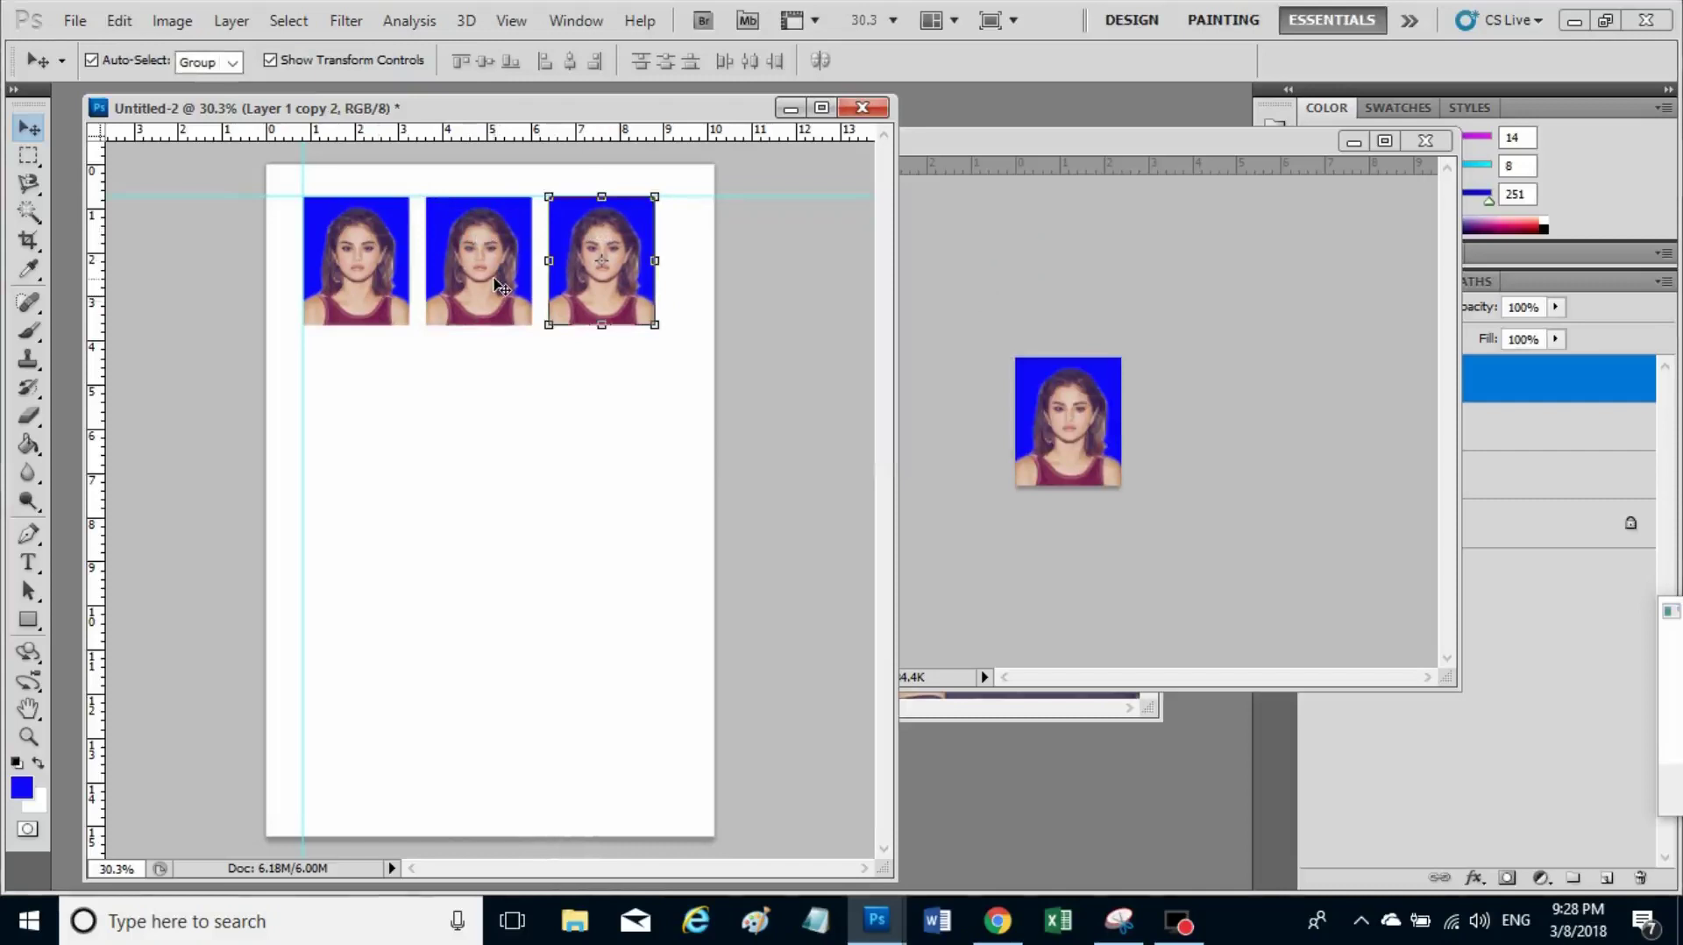
Select all three photos in the top row and reveal the Layers panel.
{"action": "left_click", "coordinate": [500, 285], "text": "shift"}
{"action": "left_click", "coordinate": [355, 263], "text": "shift"}
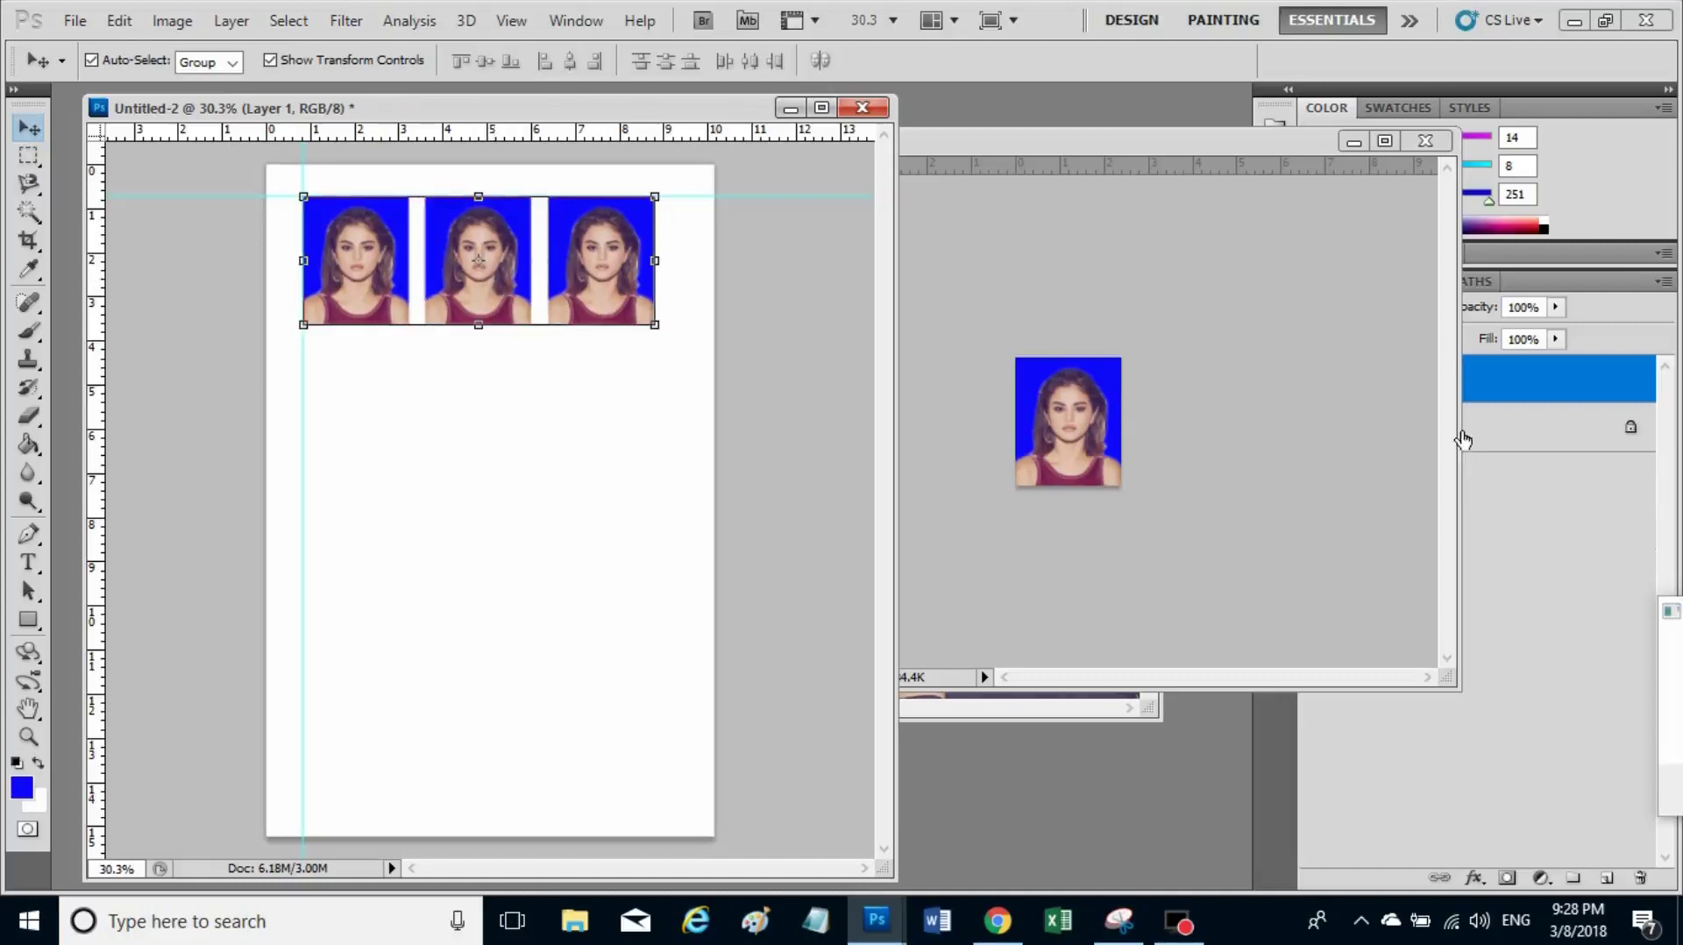
{"action": "left_click_drag", "start_coordinate": [1458, 427], "coordinate": [1008, 418]}
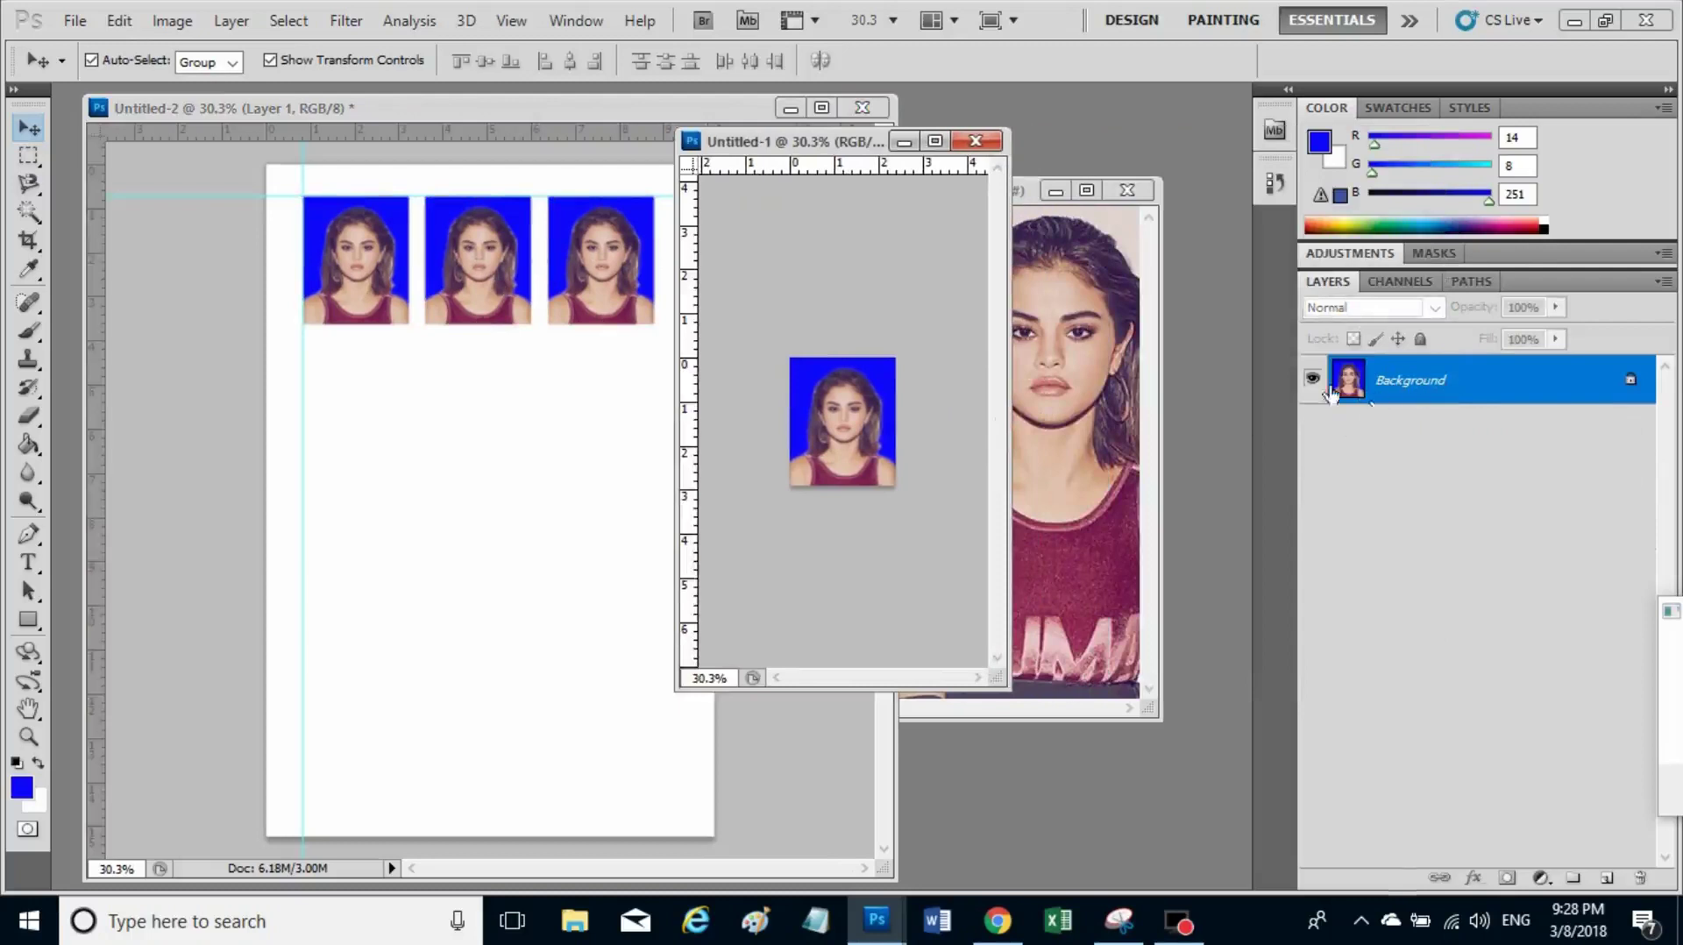
Duplicate the three-photo row directly below the first and merge it down into Layer 1.
{"action": "left_click", "coordinate": [501, 104]}
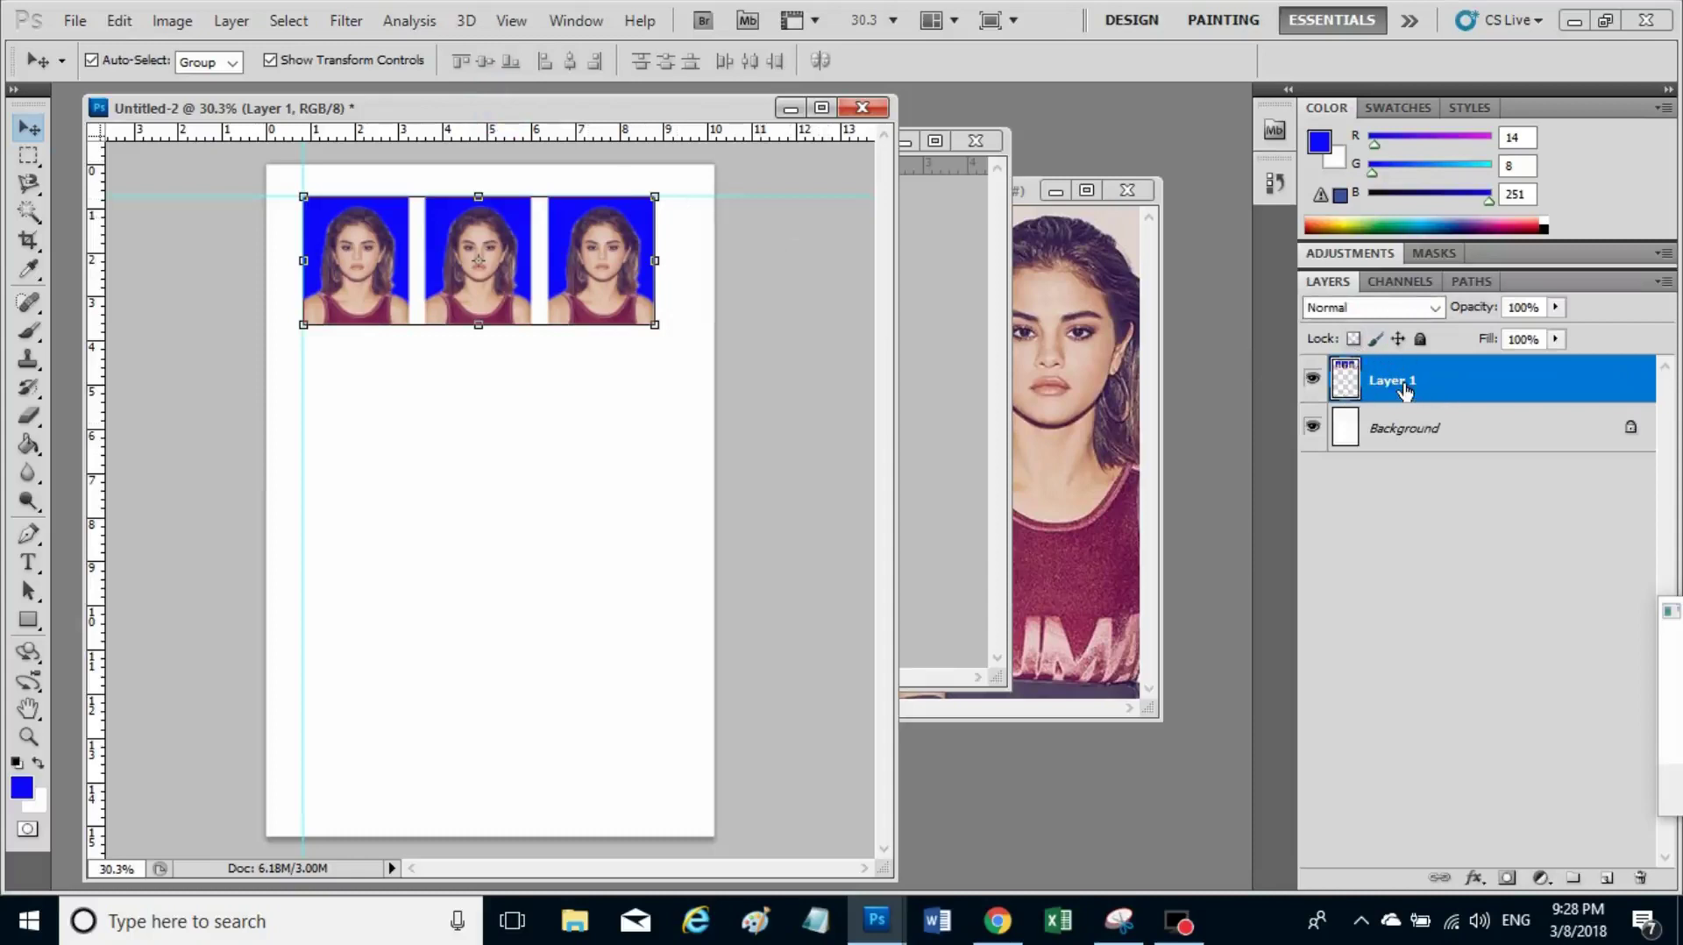
{"action": "left_click", "coordinate": [1408, 429]}
{"action": "left_click", "coordinate": [1406, 385]}
{"action": "left_click_drag", "start_coordinate": [592, 245], "coordinate": [587, 386], "text": "alt"}
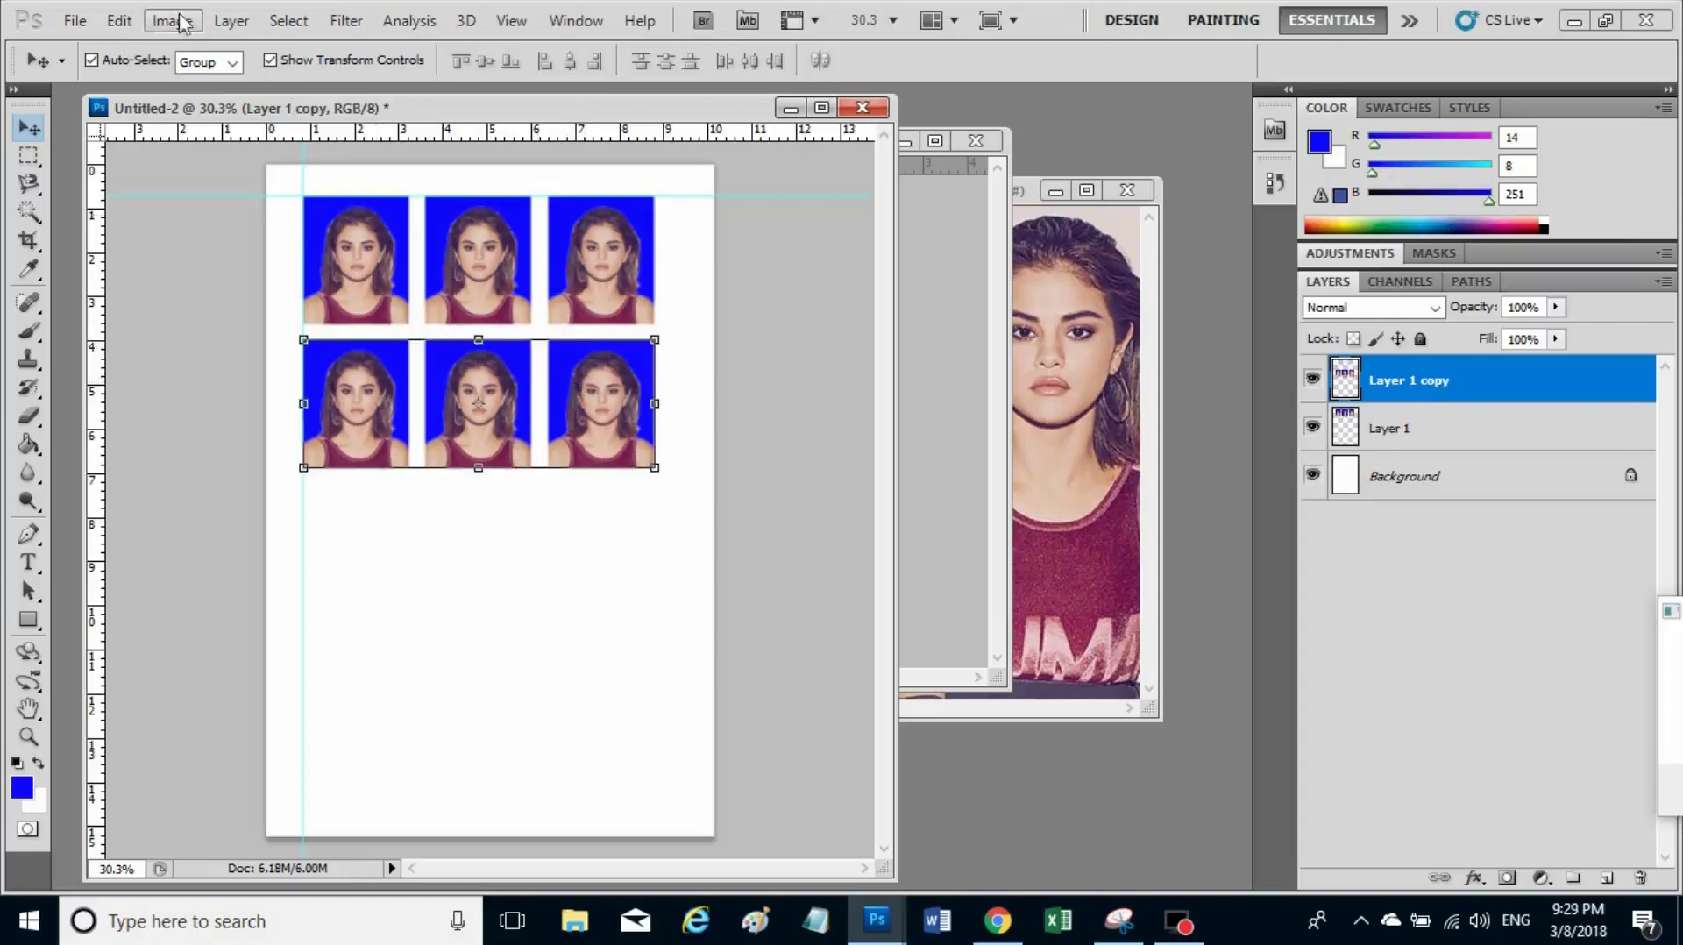
{"action": "left_click", "coordinate": [221, 27]}
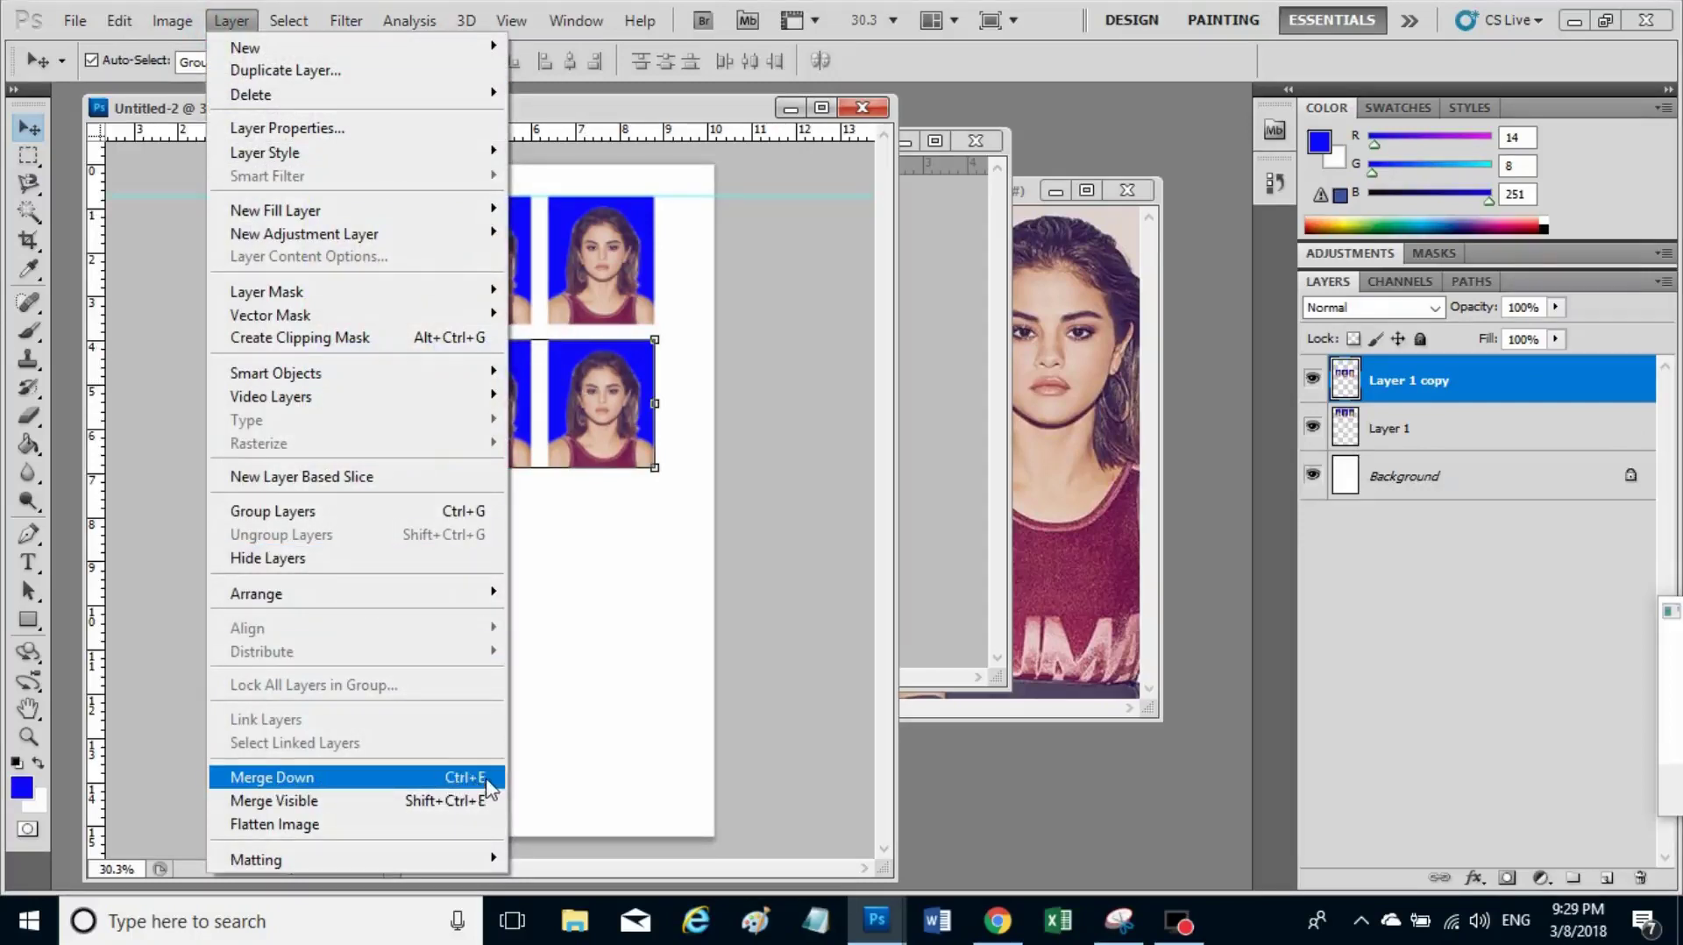
{"action": "left_click", "coordinate": [487, 788]}
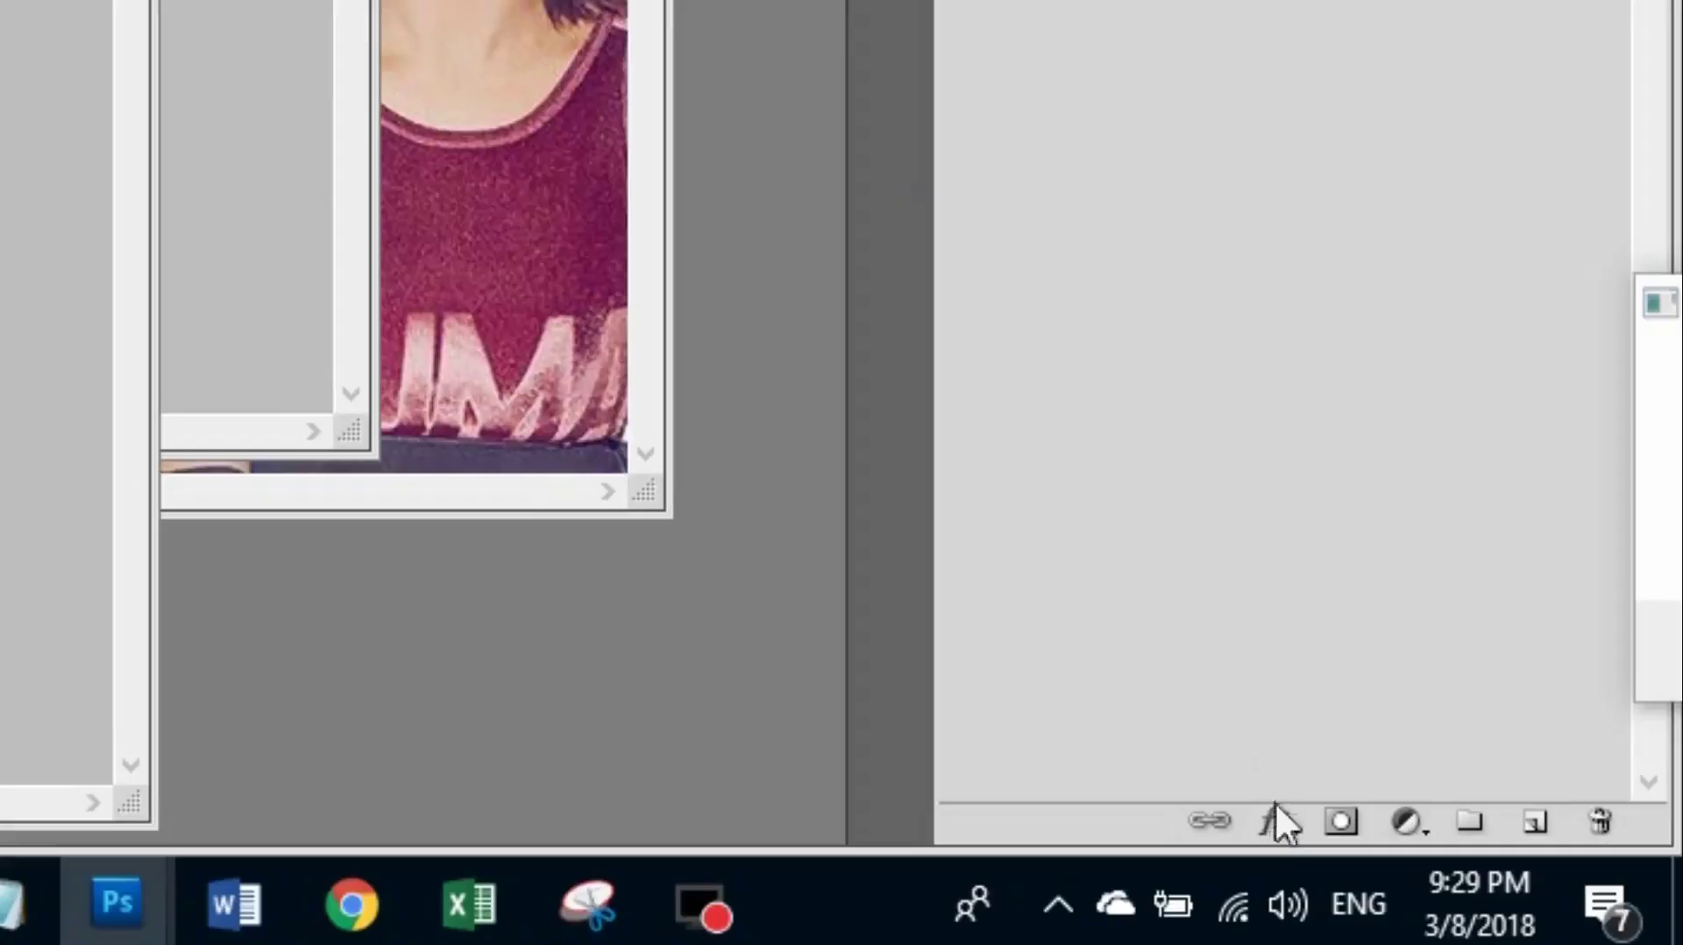
Add a 2 px black Stroke layer style around the photos.
{"action": "left_click", "coordinate": [1288, 833]}
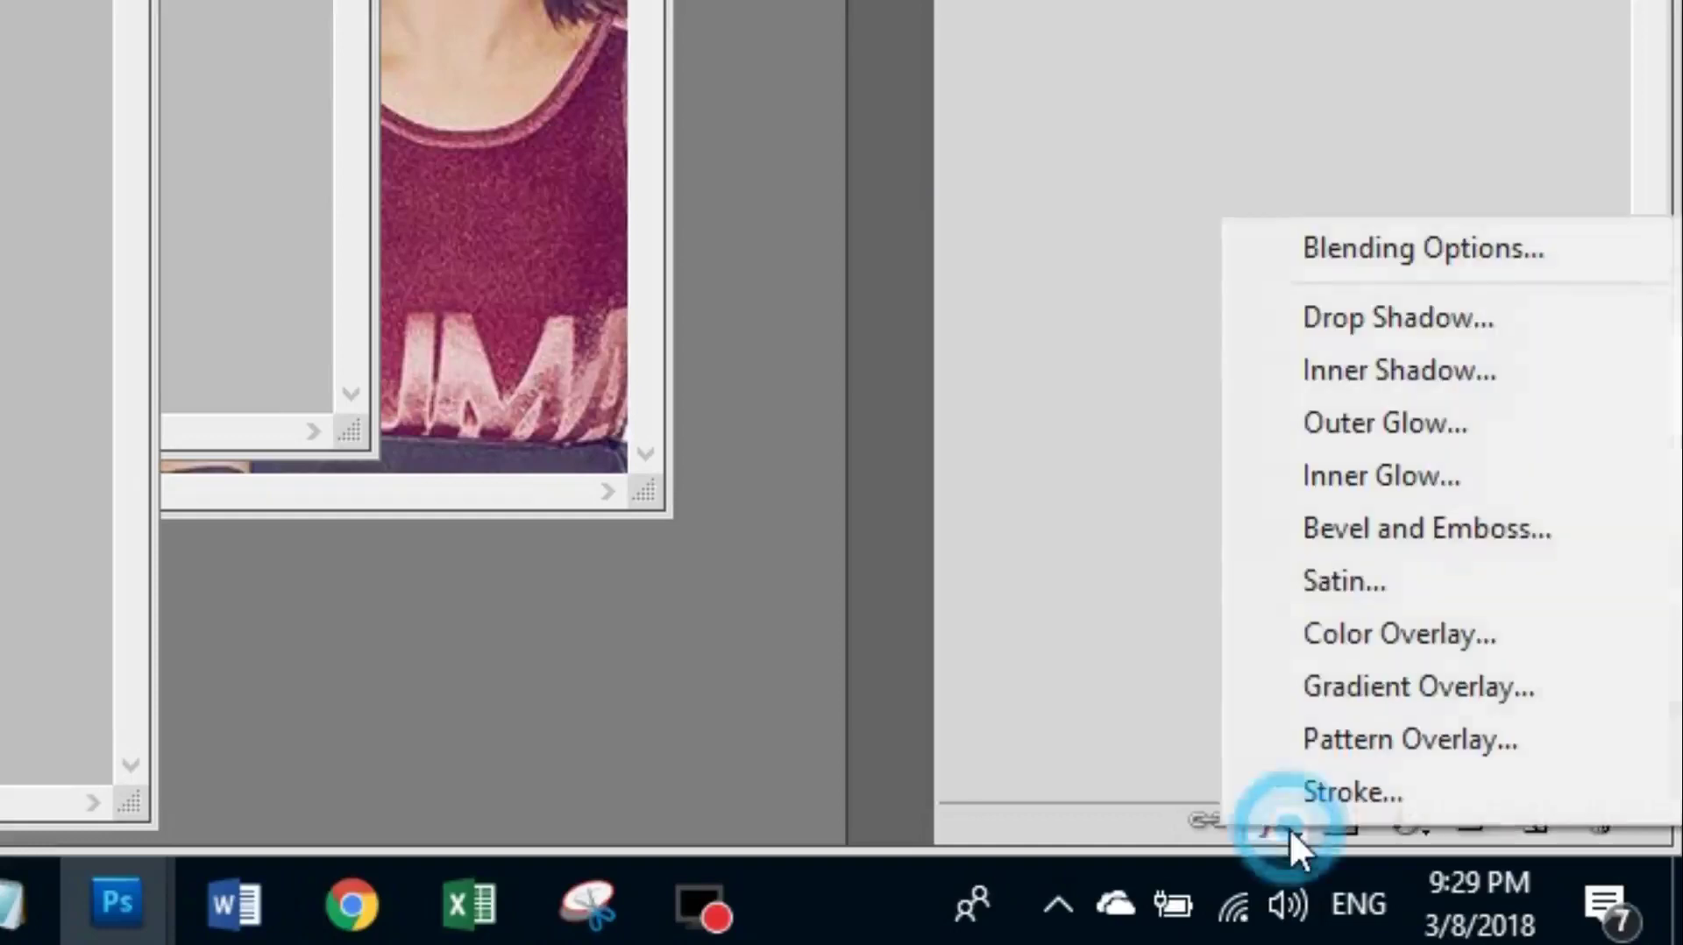
{"action": "left_click", "coordinate": [1402, 792]}
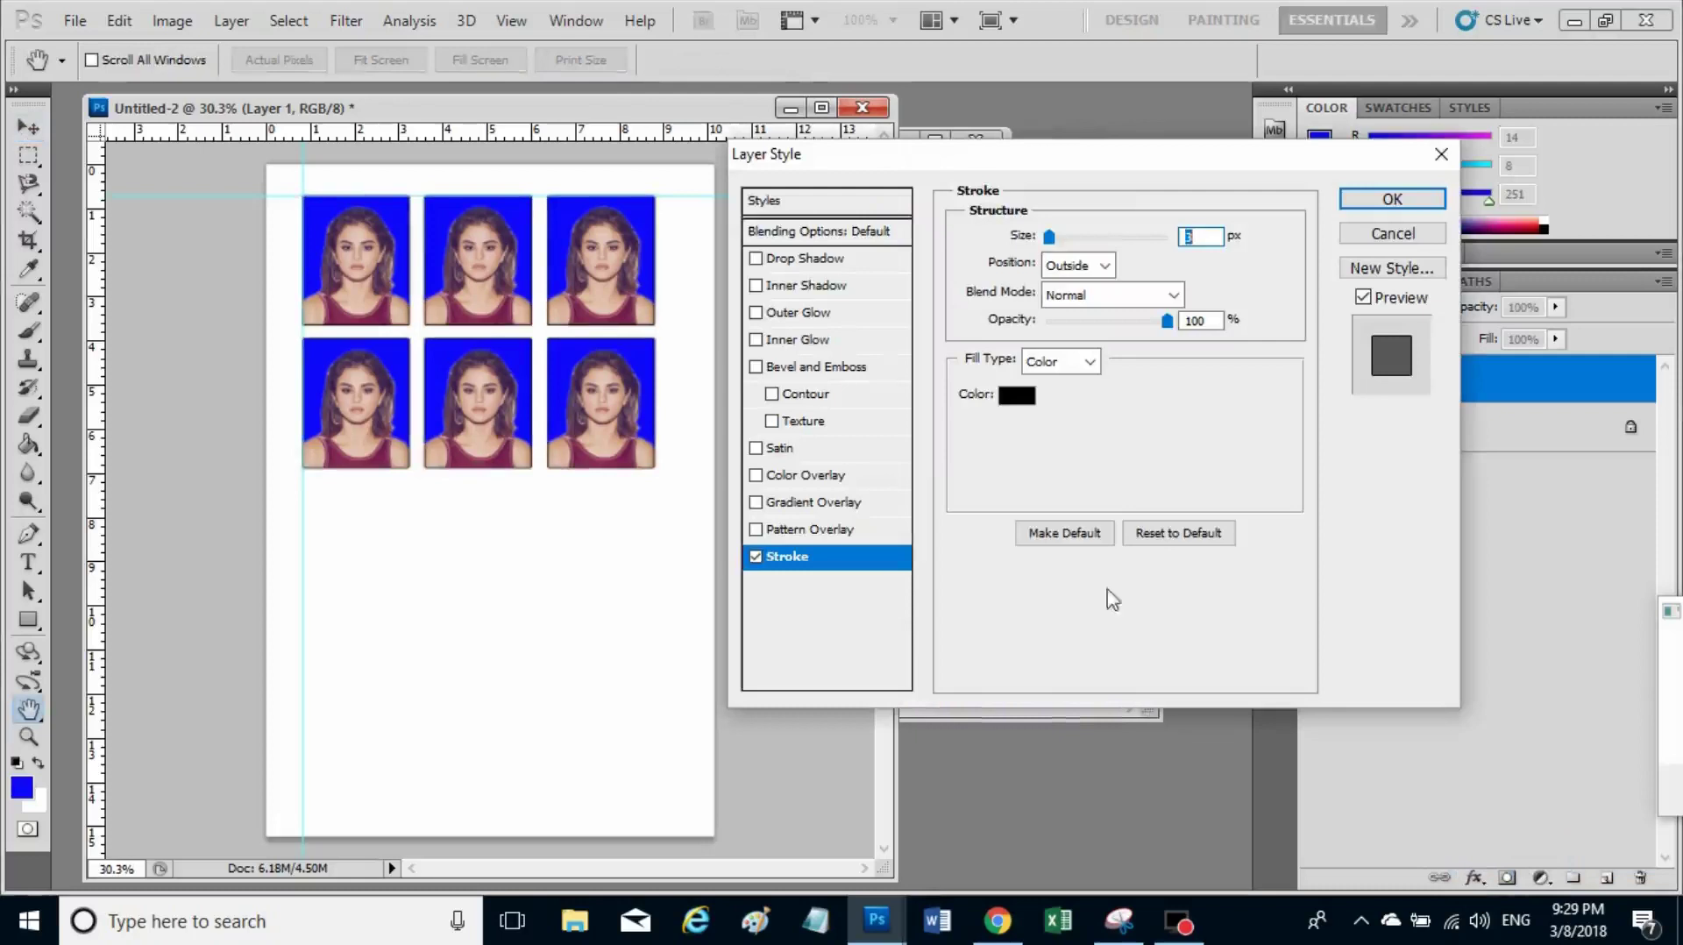
{"action": "left_click", "coordinate": [1208, 239]}
{"action": "key", "text": "BackSpace"}
{"action": "type", "text": "2"}
{"action": "left_click", "coordinate": [1392, 200]}
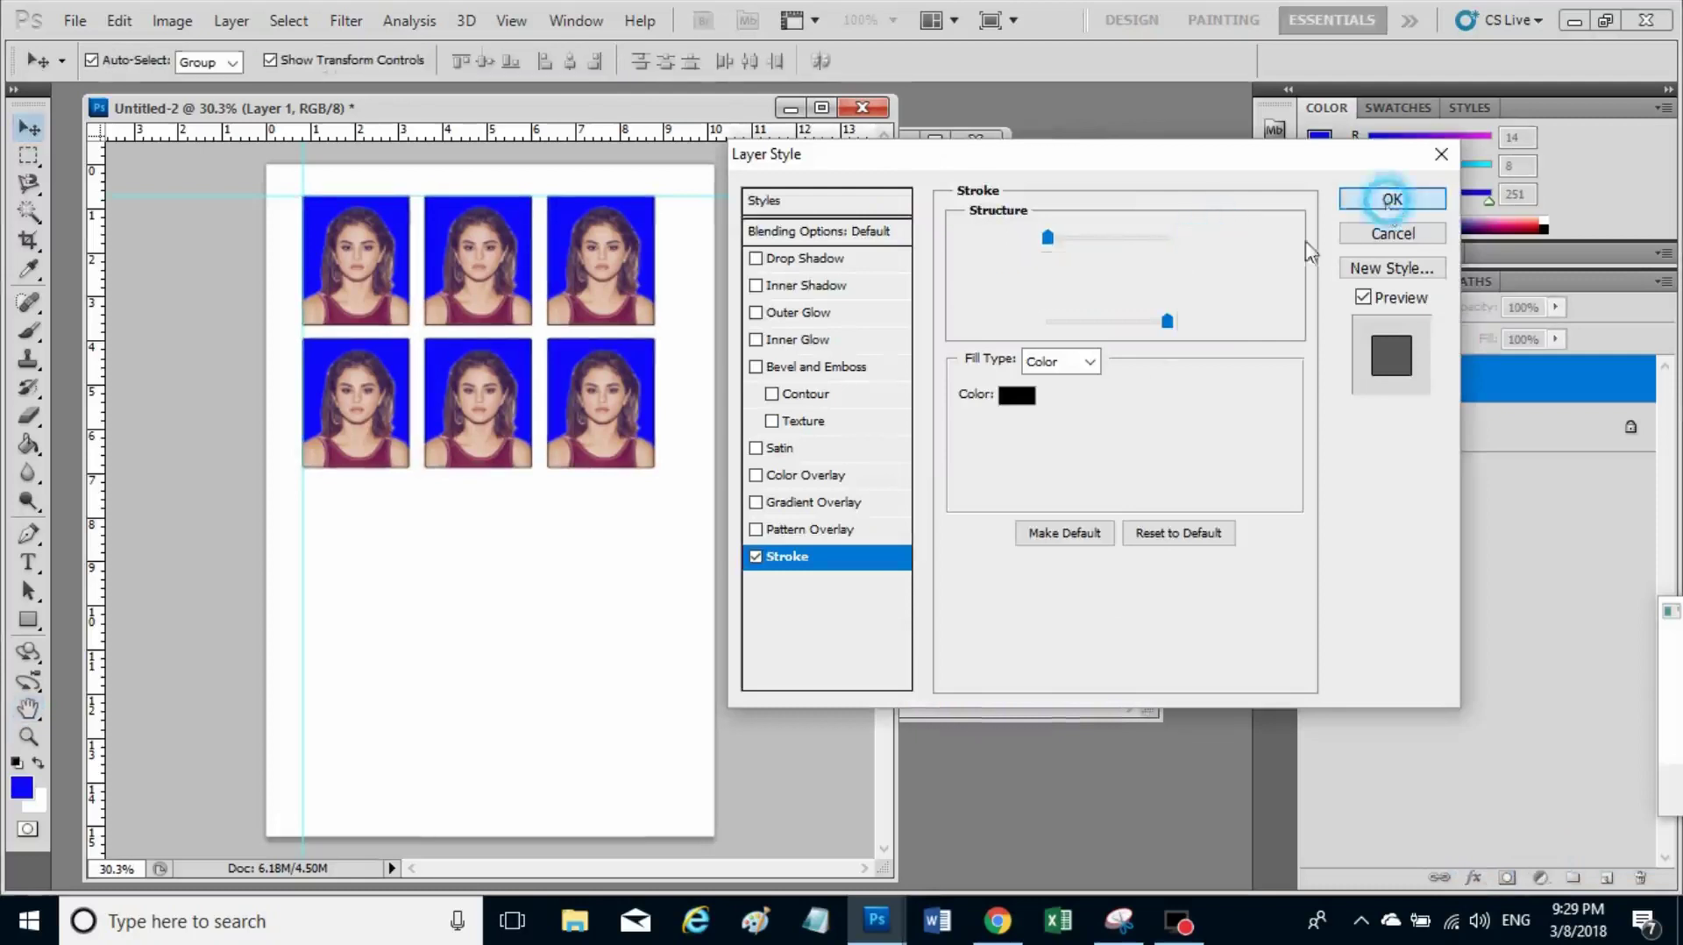
Zoom in and back out to check the black borders on the photos.
{"action": "scroll", "coordinate": [320, 342], "scroll_direction": "up", "scroll_amount": 5}
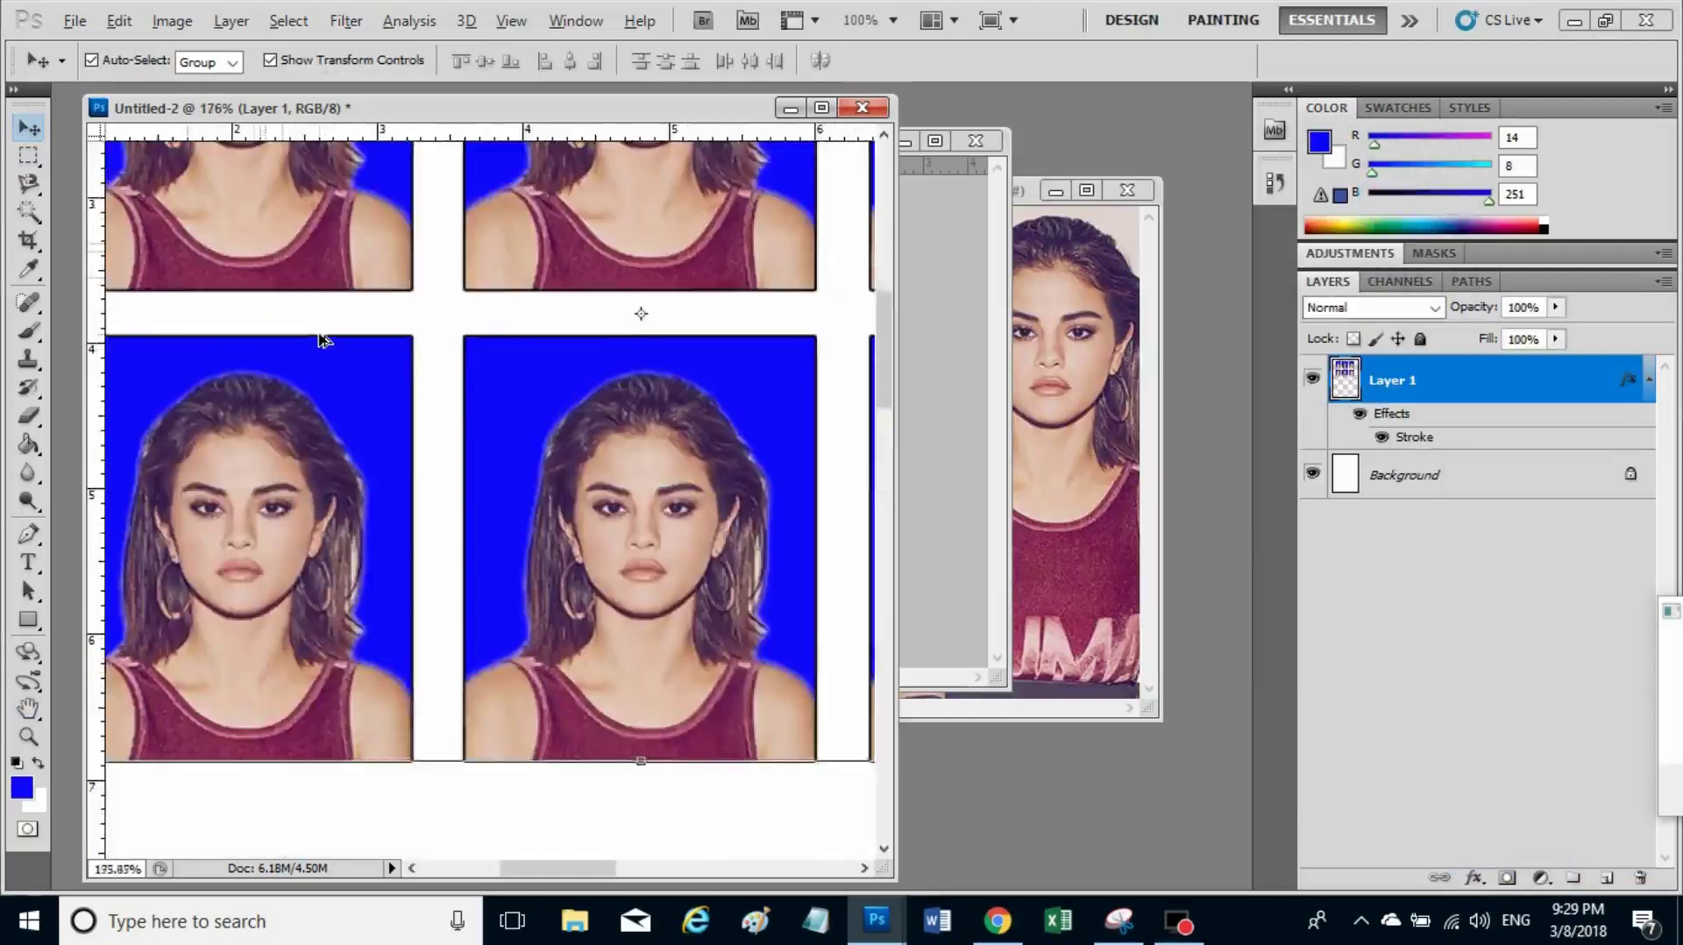
{"action": "scroll", "coordinate": [323, 342], "scroll_direction": "up", "scroll_amount": 5}
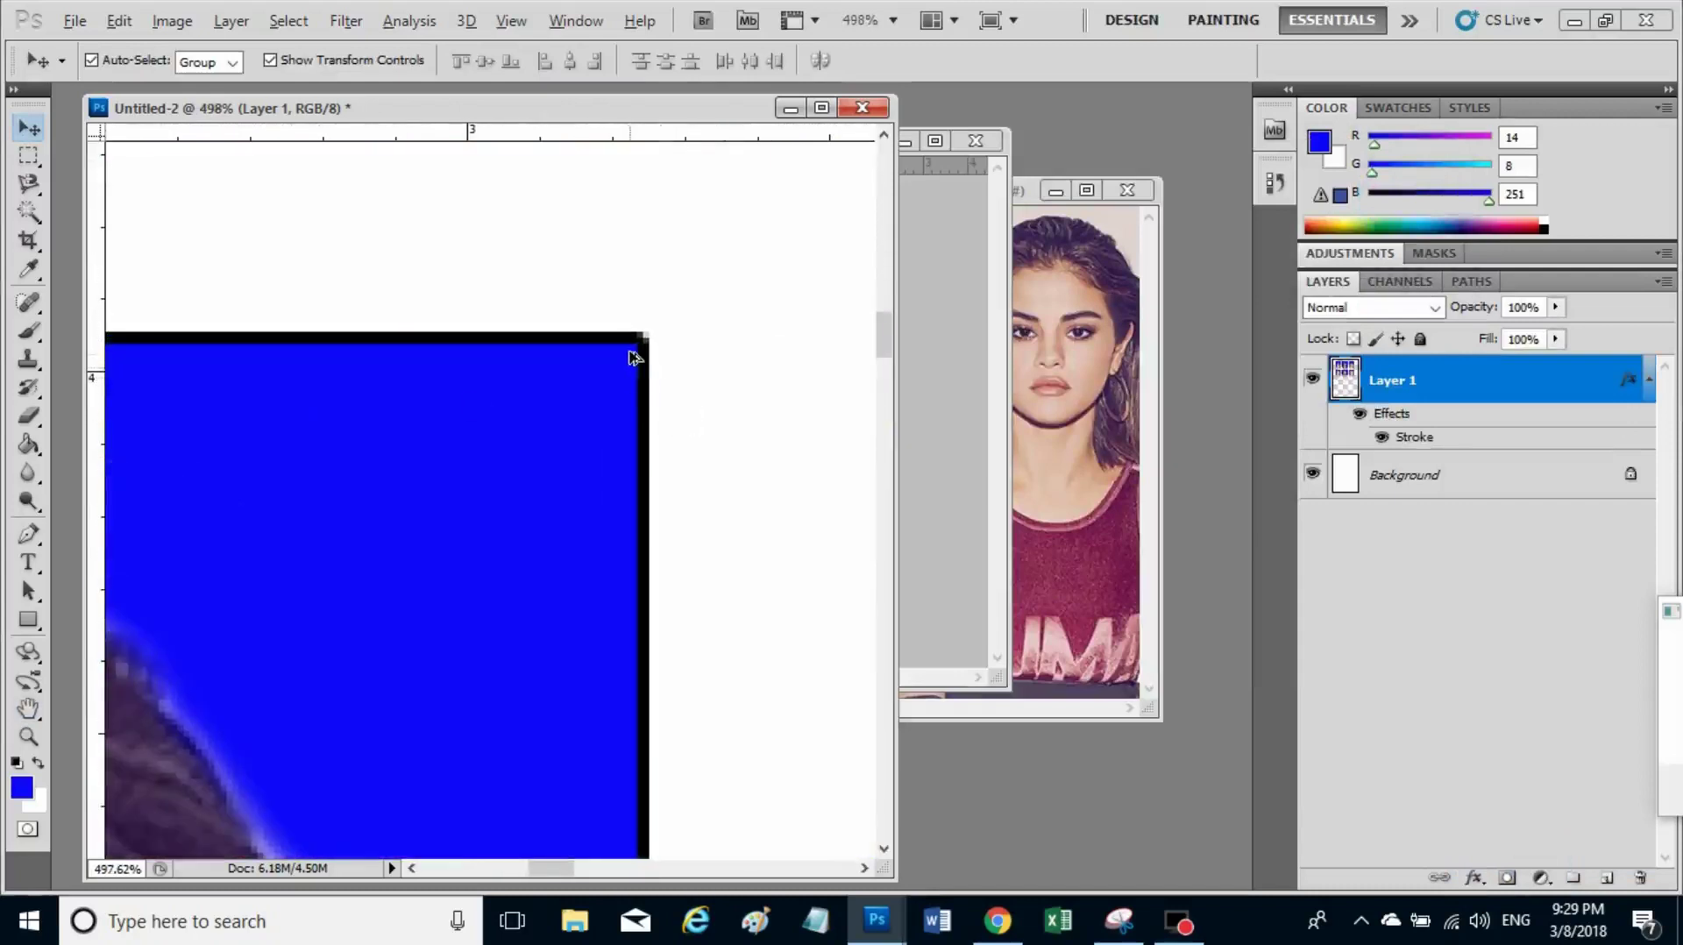
{"action": "scroll", "coordinate": [621, 412], "scroll_direction": "down", "scroll_amount": 1}
{"action": "scroll", "coordinate": [617, 430], "scroll_direction": "down", "scroll_amount": 2}
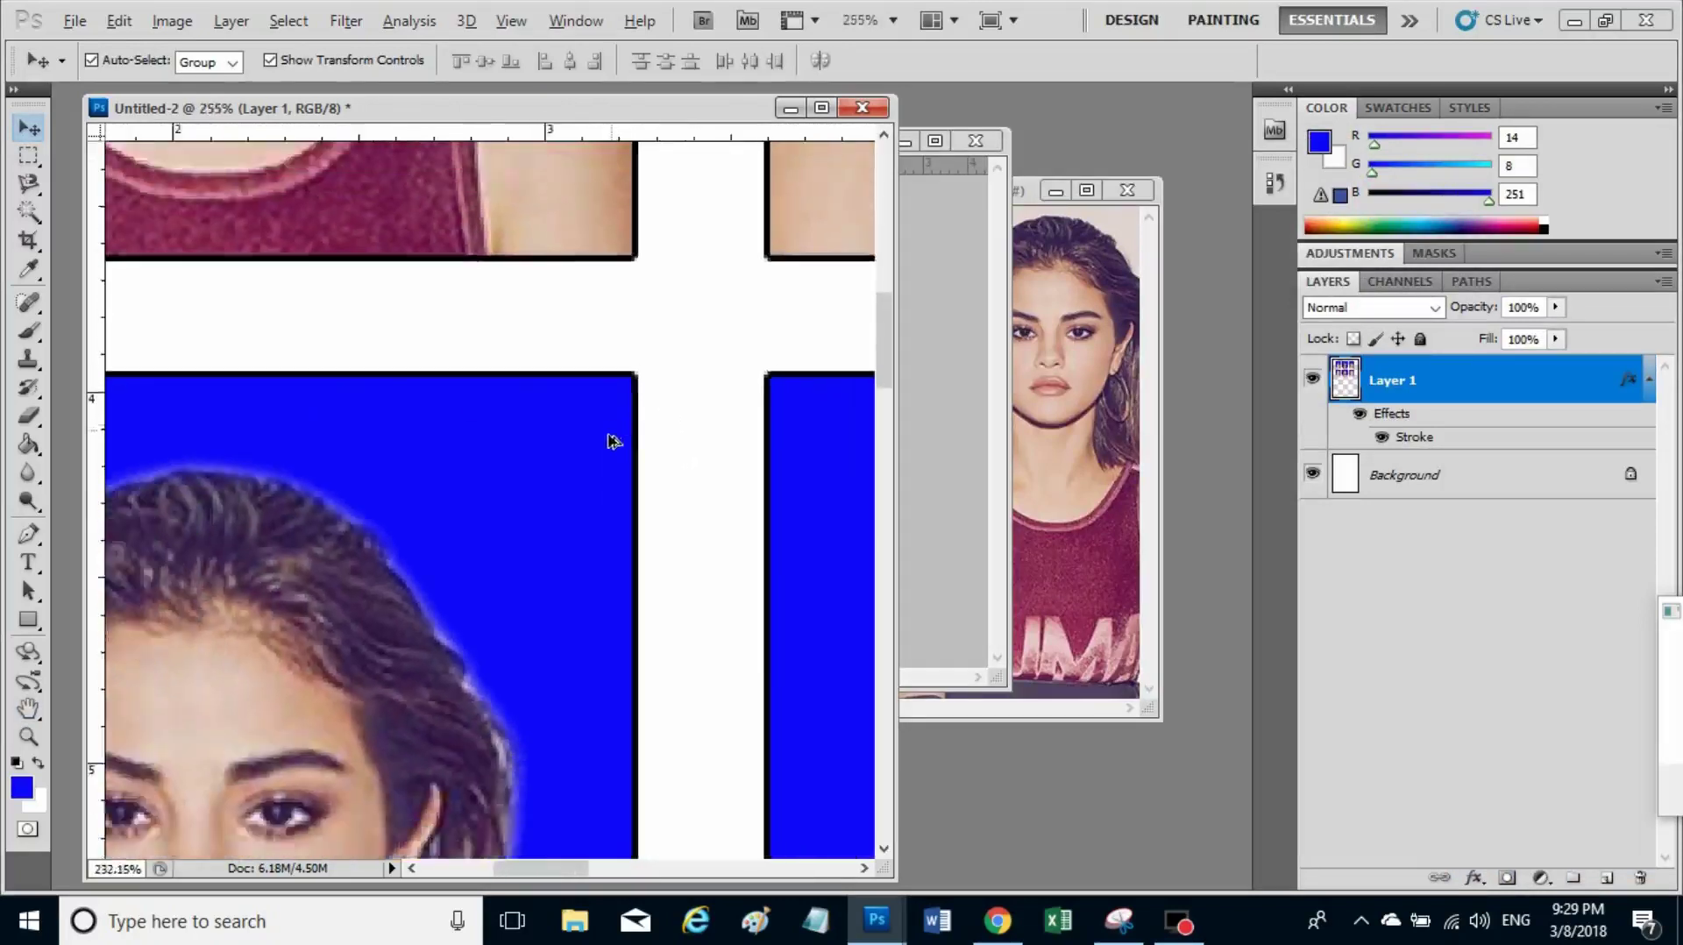
{"action": "scroll", "coordinate": [613, 447], "scroll_direction": "down", "scroll_amount": 2}
{"action": "scroll", "coordinate": [613, 456], "scroll_direction": "down", "scroll_amount": 1}
{"action": "scroll", "coordinate": [611, 454], "scroll_direction": "down", "scroll_amount": 1}
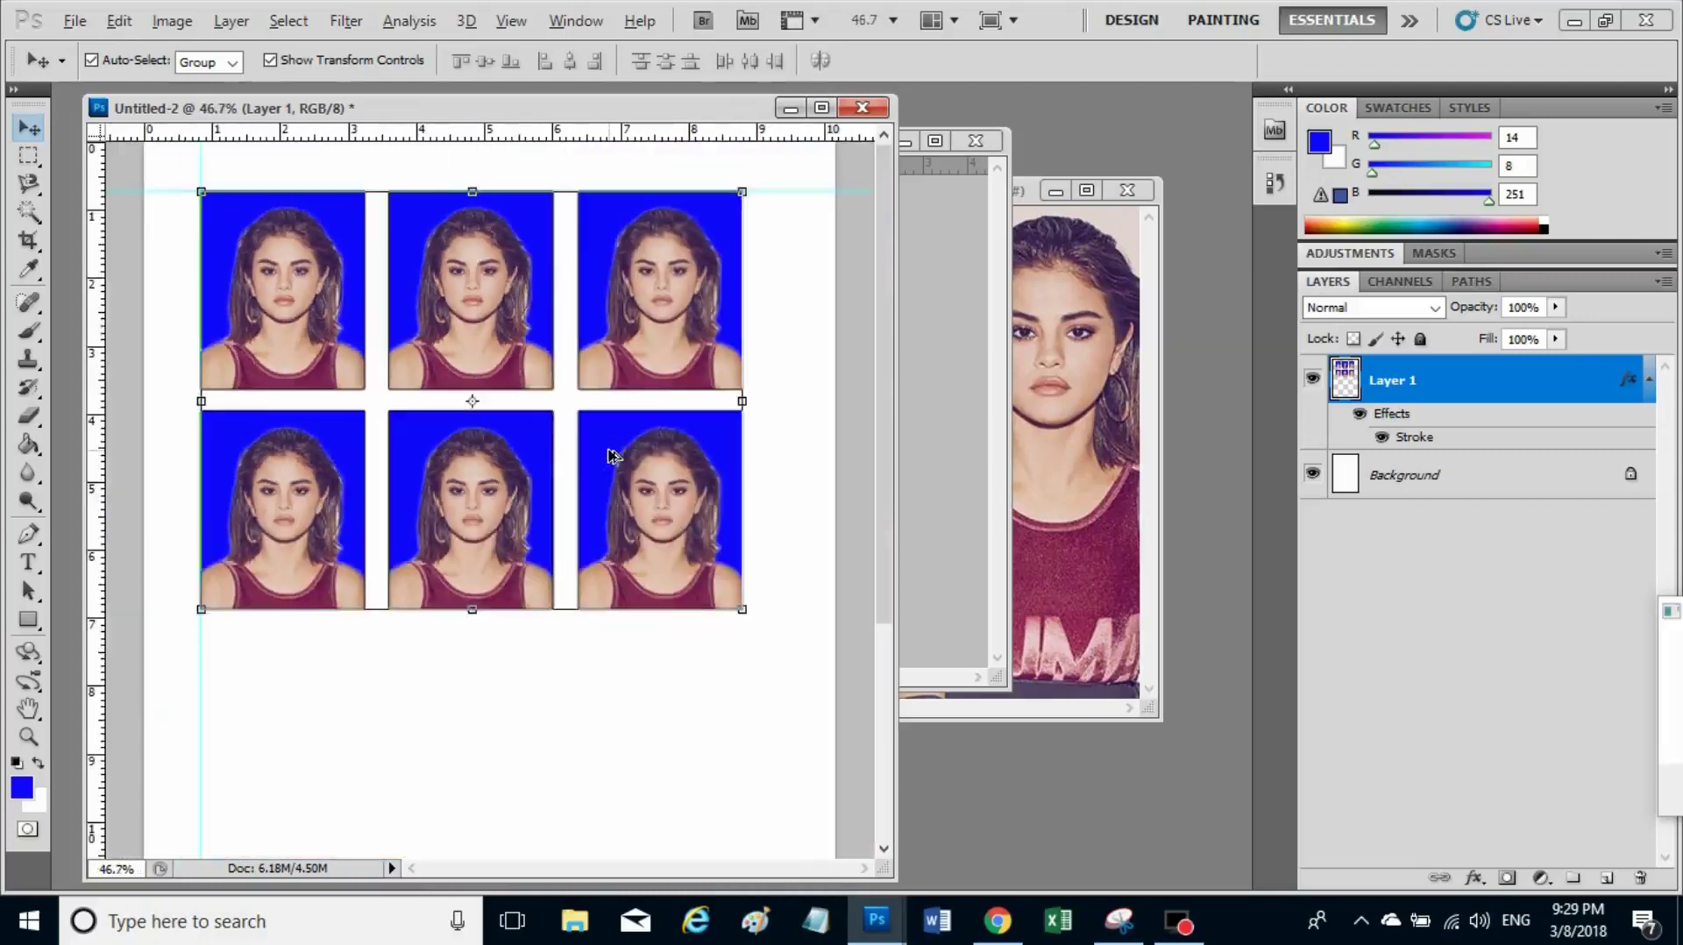
{"action": "scroll", "coordinate": [613, 452], "scroll_direction": "down", "scroll_amount": 1}
{"action": "scroll", "coordinate": [623, 445], "scroll_direction": "down", "scroll_amount": 1}
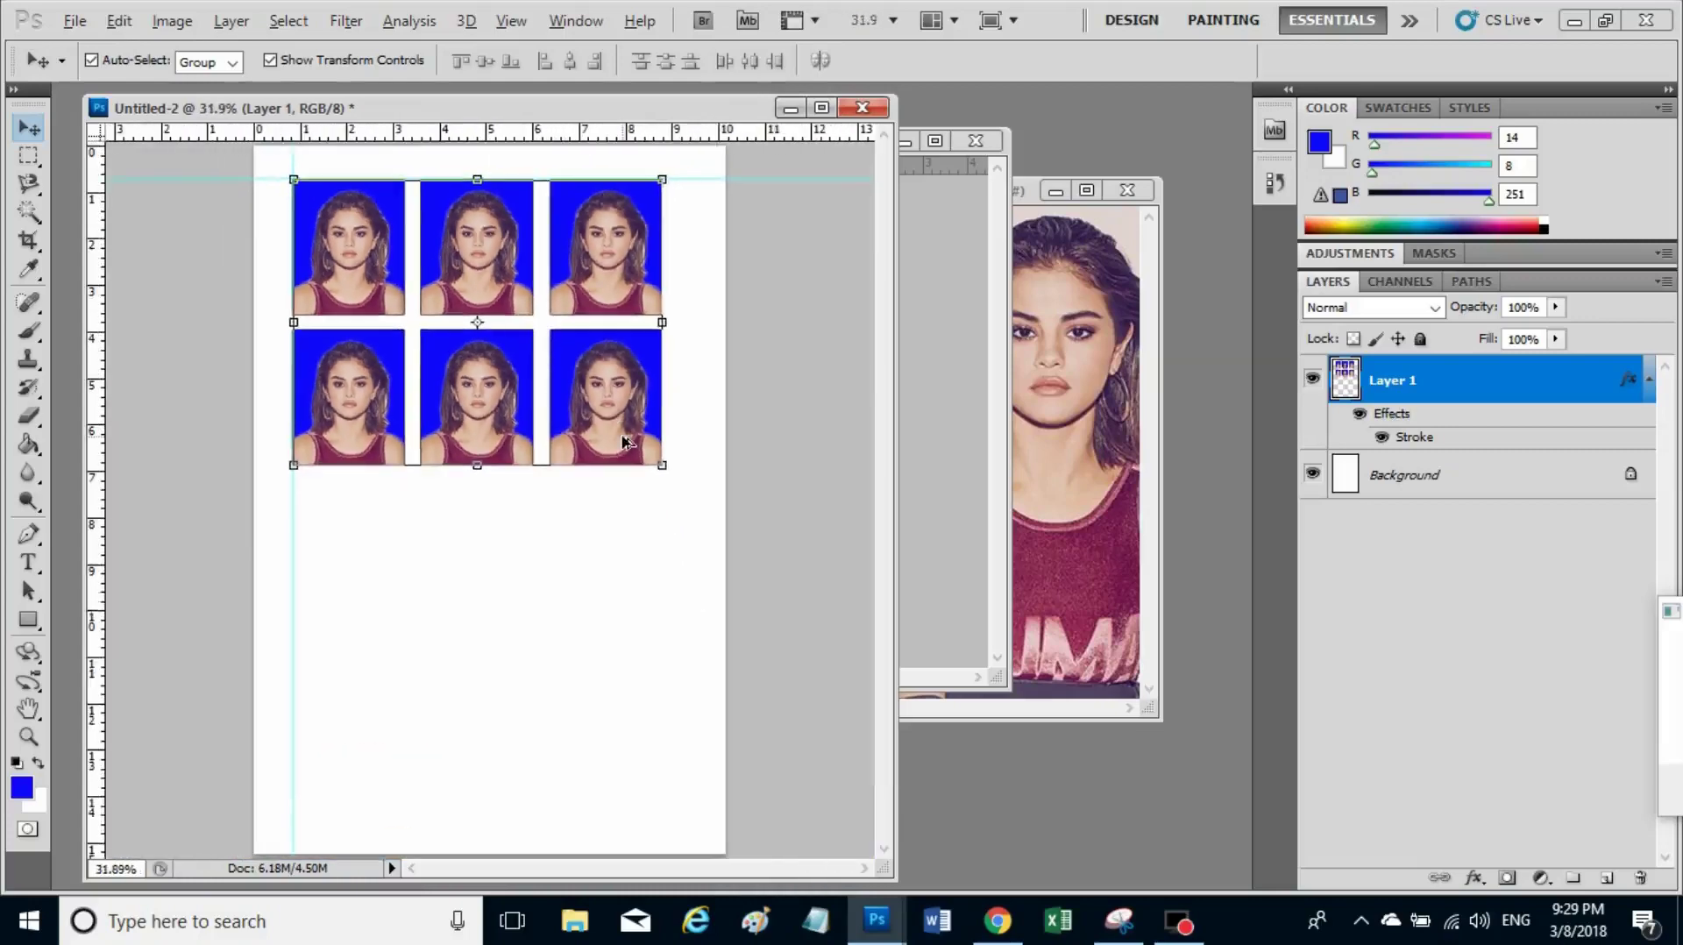
Save the sheet to the Desktop as pass photo.jpg in JPEG format at quality 5 Medium.
{"action": "left_click", "coordinate": [74, 21]}
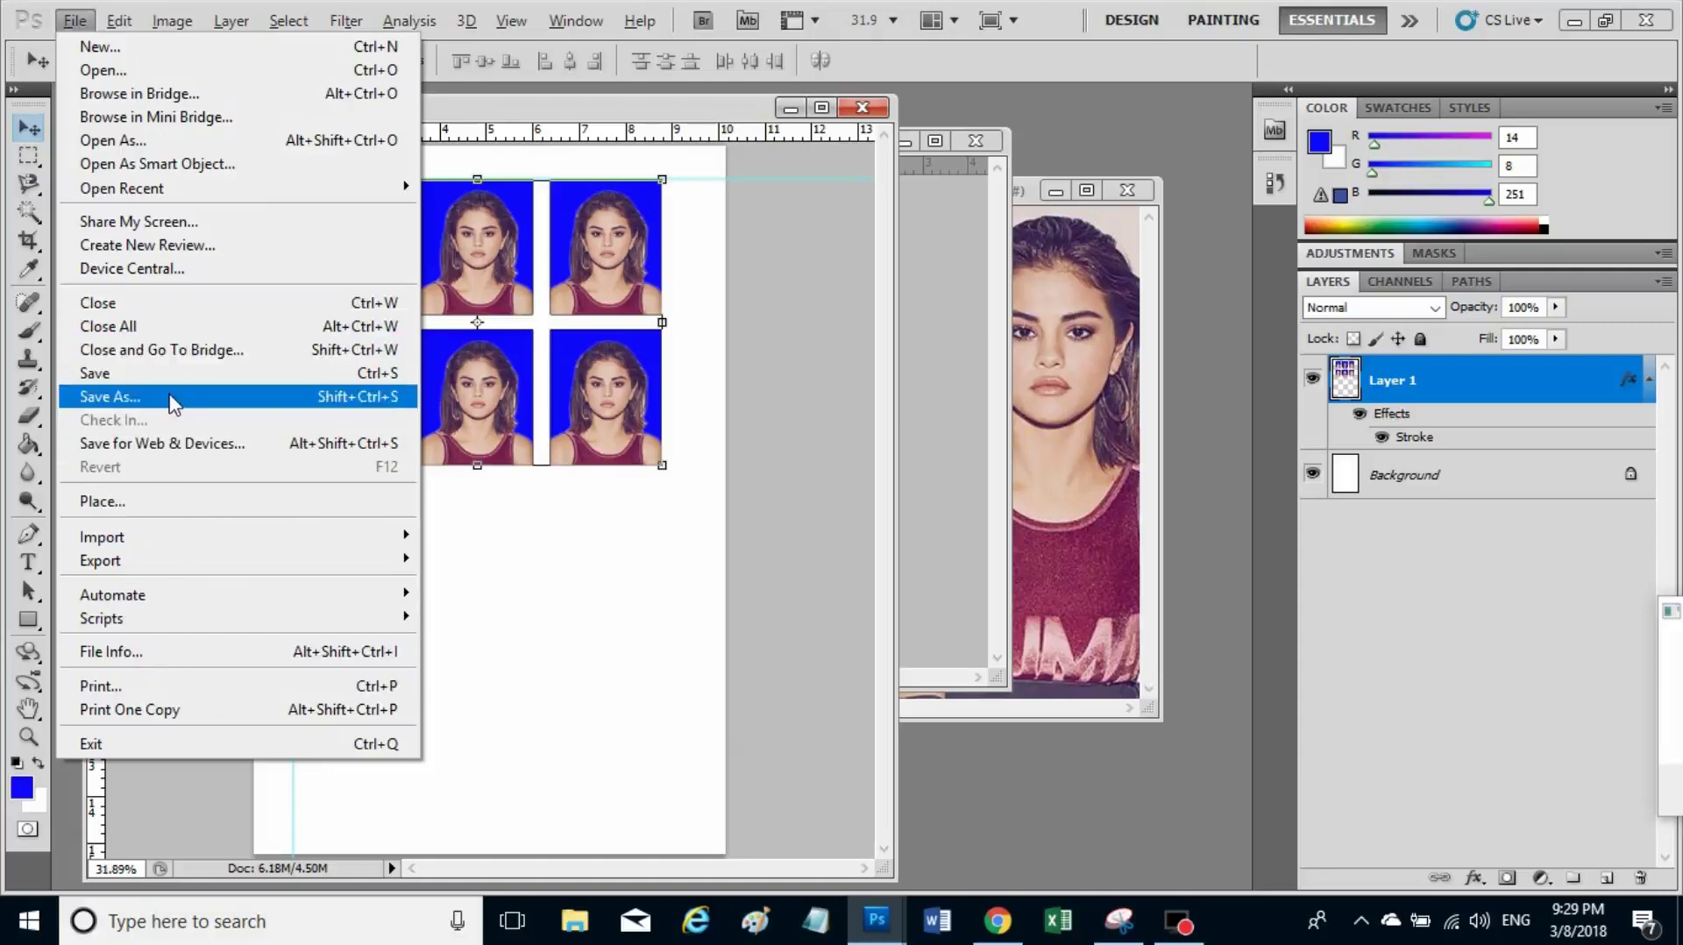
{"action": "left_click", "coordinate": [171, 402]}
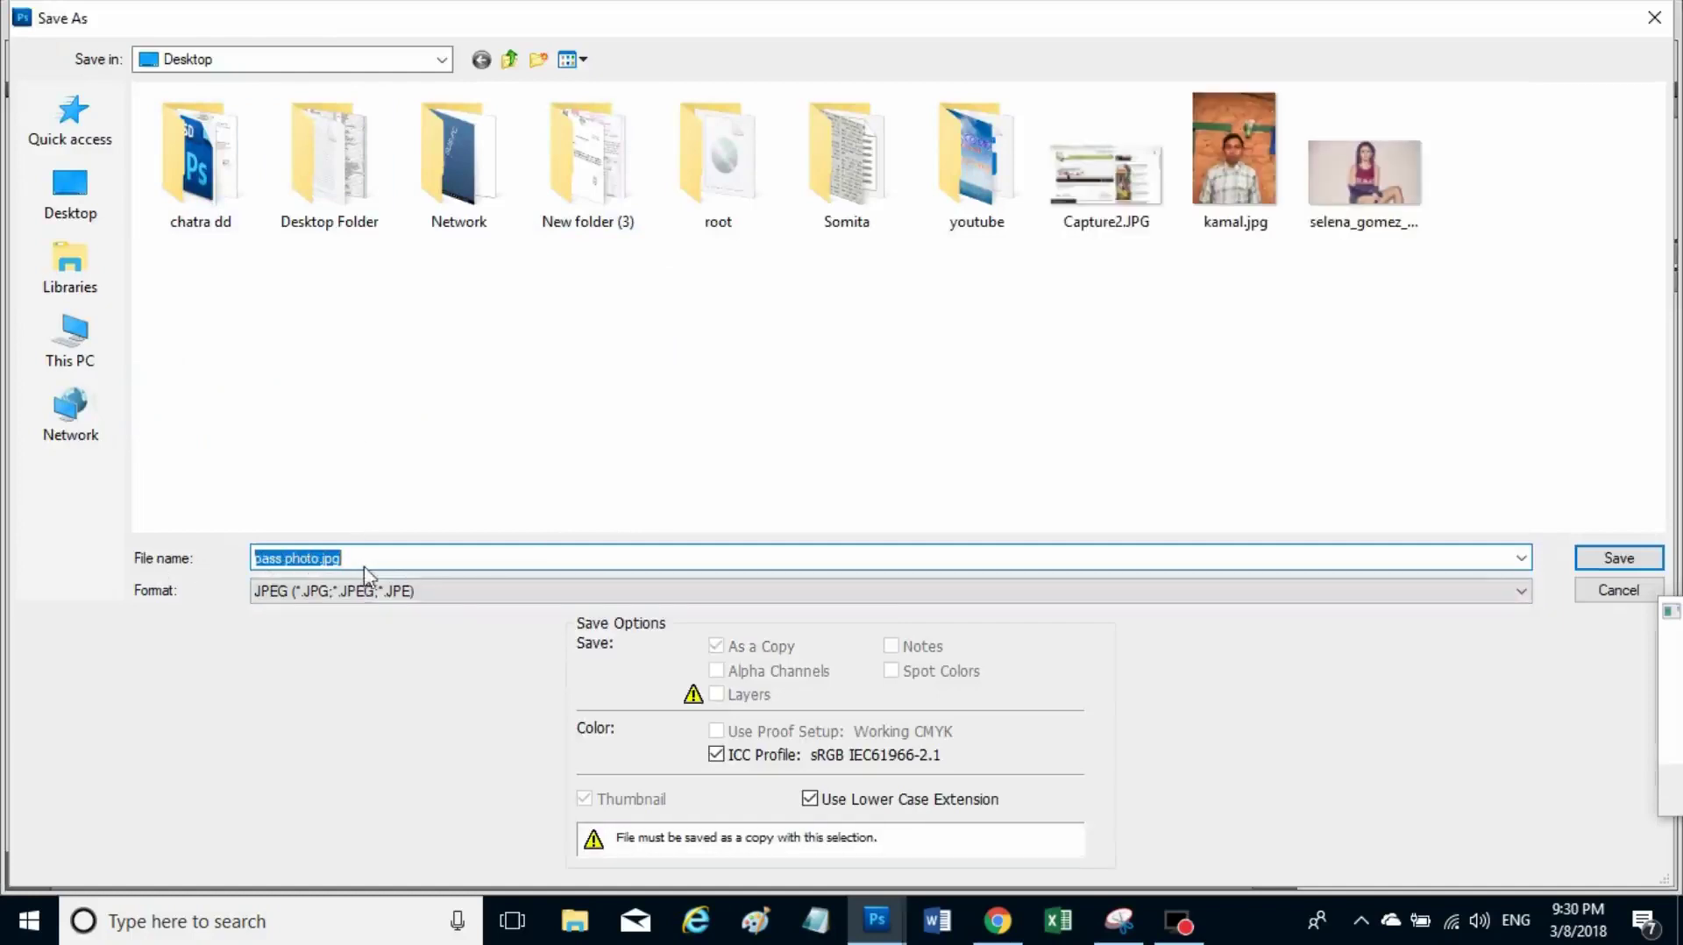
{"action": "left_click", "coordinate": [364, 557]}
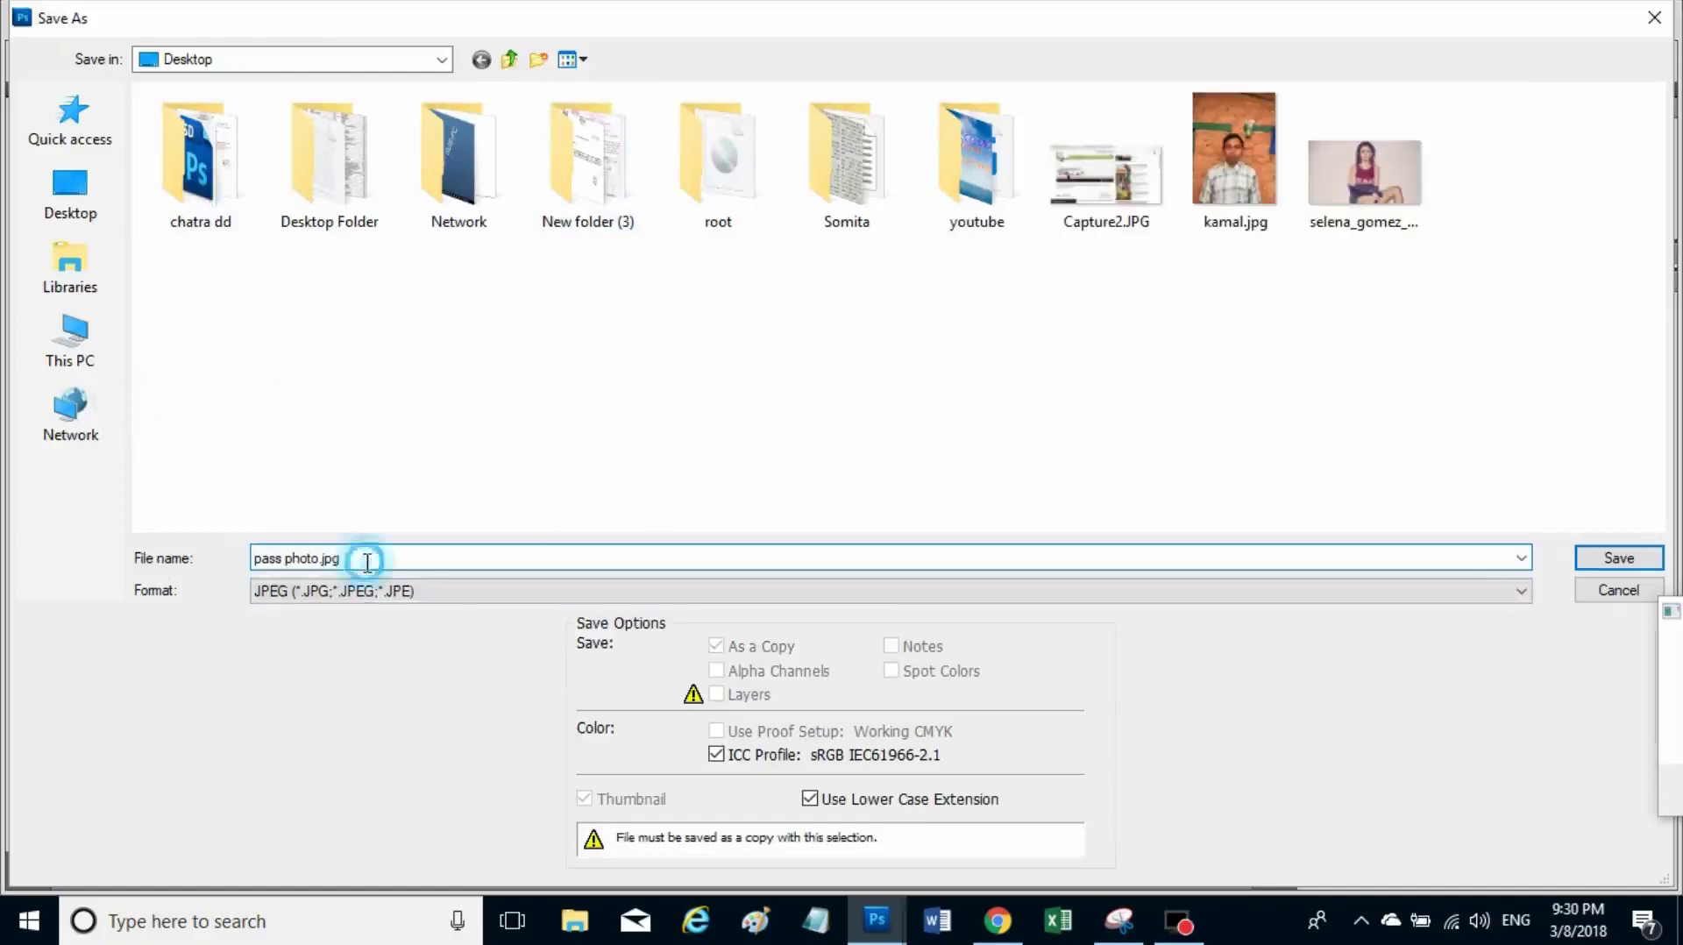
{"action": "left_click", "coordinate": [361, 591]}
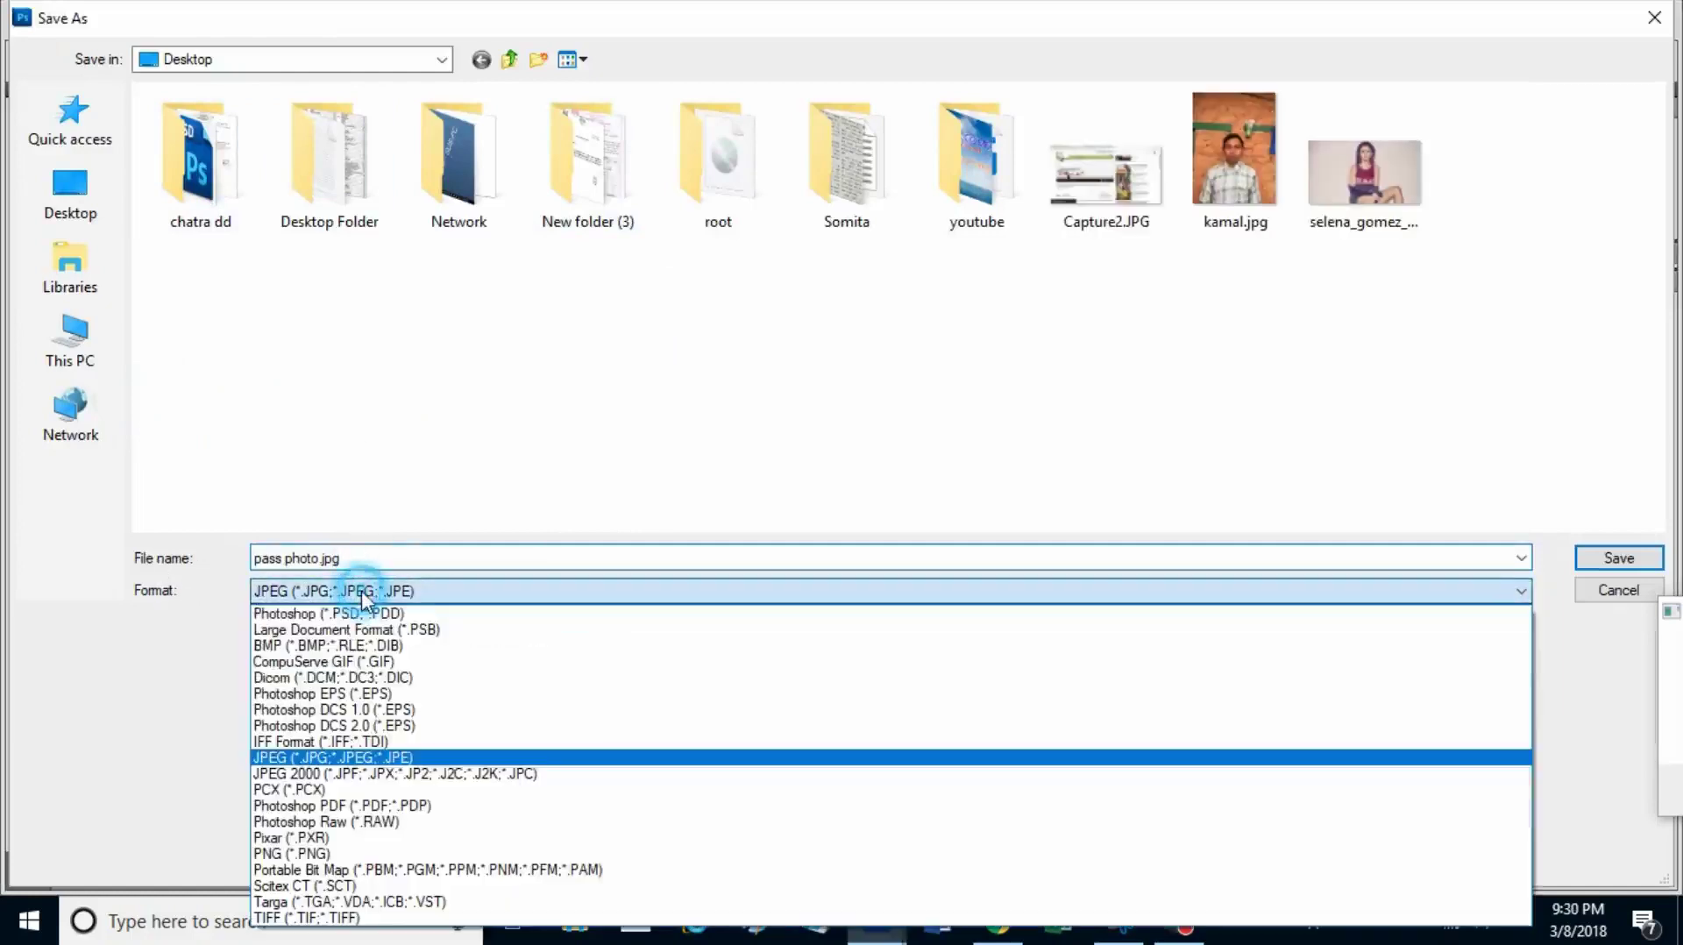
{"action": "left_click", "coordinate": [341, 757]}
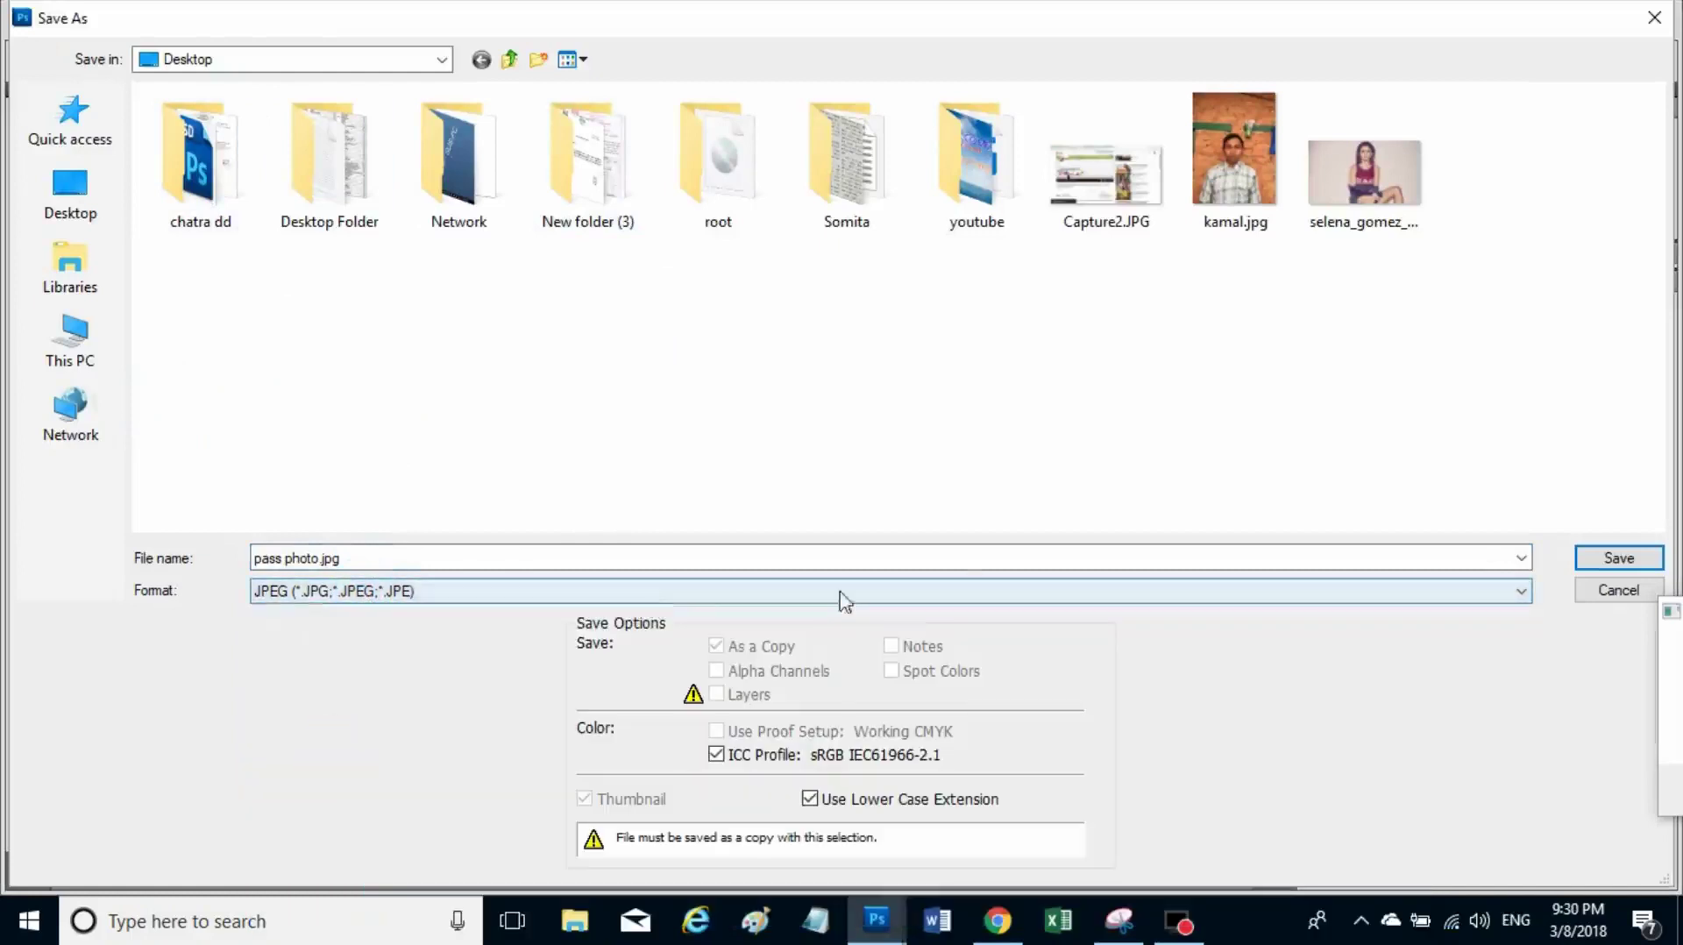
{"action": "left_click", "coordinate": [1619, 558]}
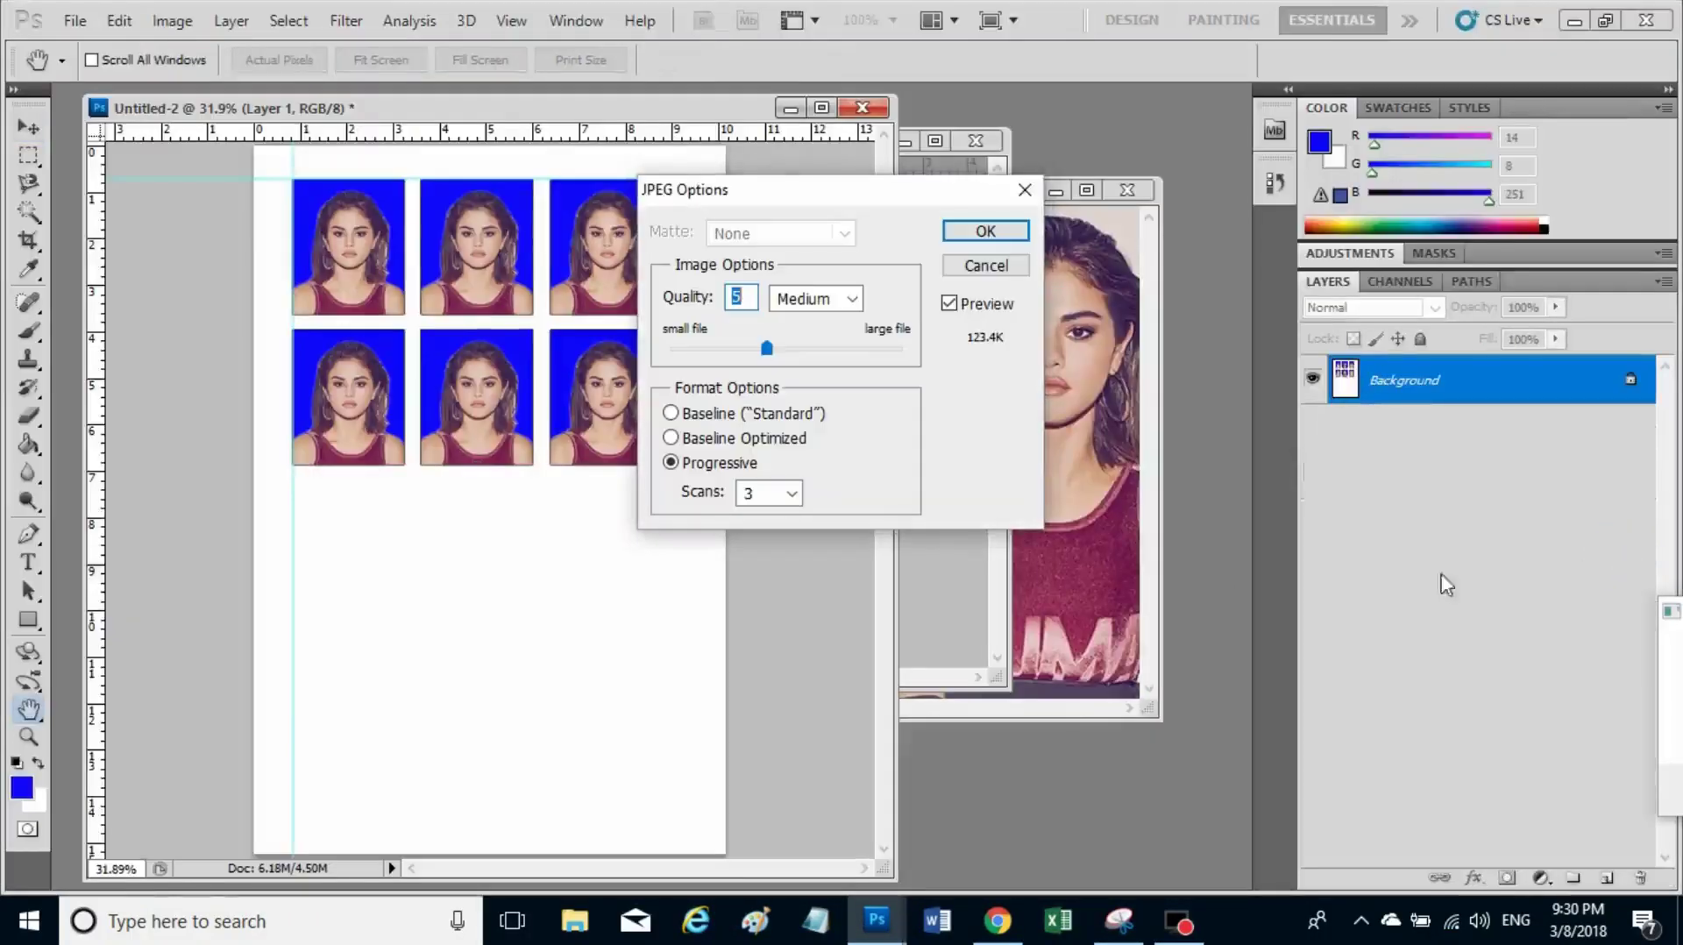
{"action": "left_click", "coordinate": [974, 233]}
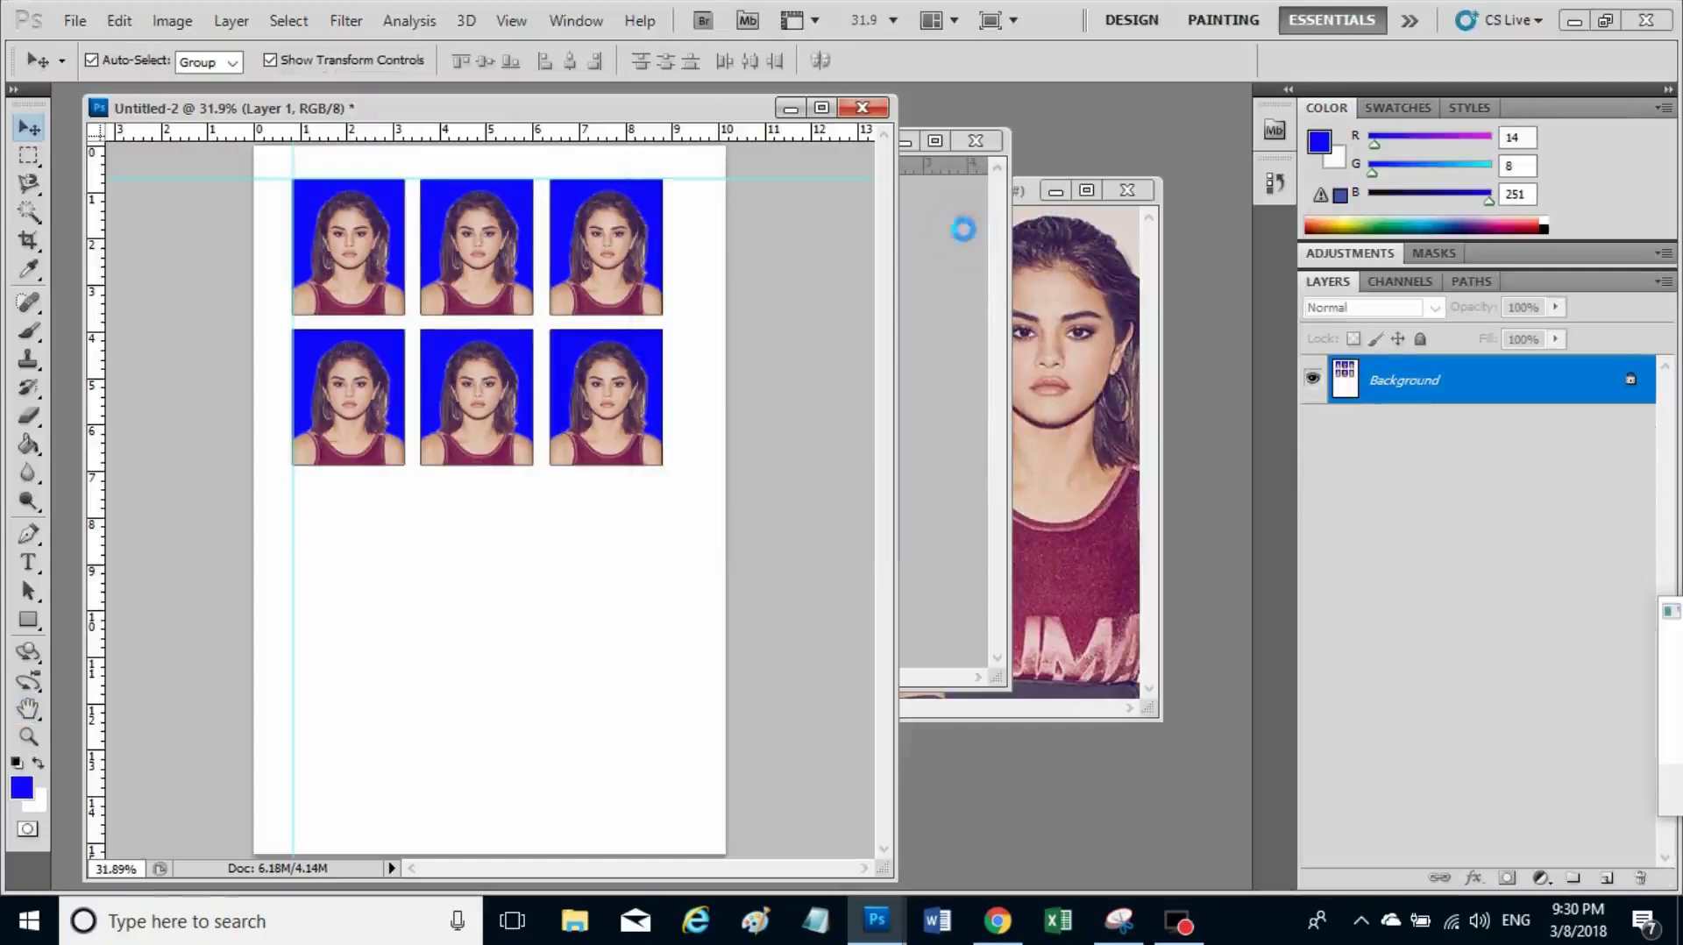
Close Untitled-2 unsaved, close Untitled-1 and selena_gomez_puma2.jpg, then minimize Photoshop.
{"action": "left_click", "coordinate": [862, 107]}
{"action": "left_click", "coordinate": [824, 366]}
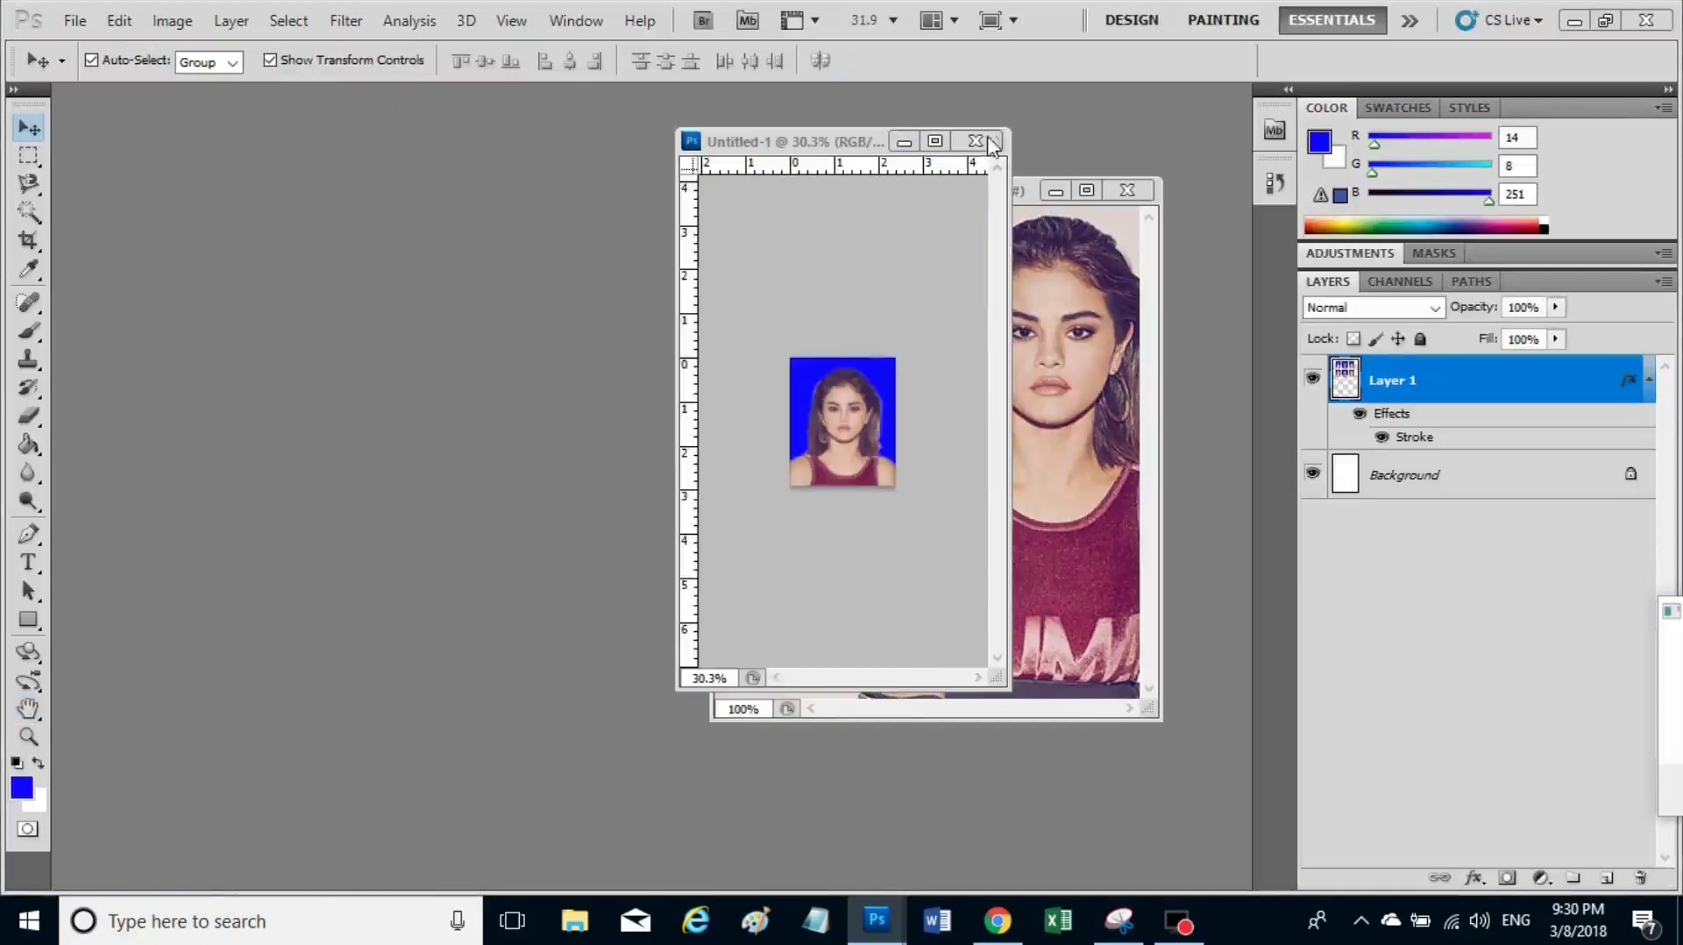
{"action": "left_click", "coordinate": [977, 140]}
{"action": "left_click", "coordinate": [1128, 191]}
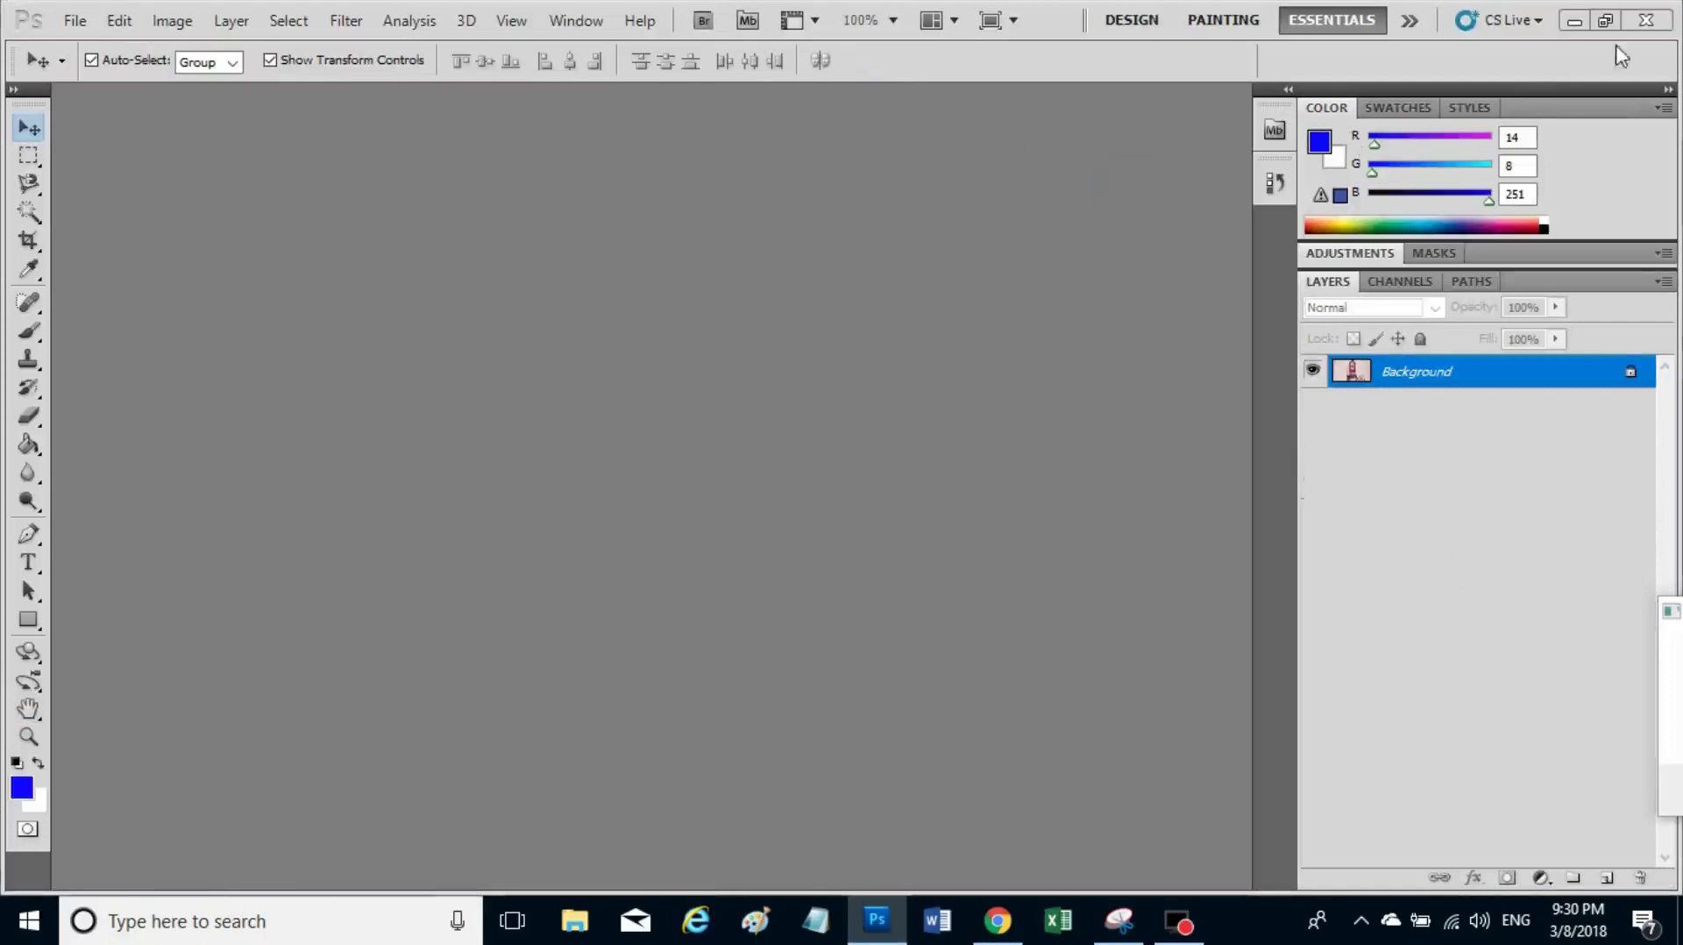
{"action": "left_click", "coordinate": [1647, 24]}
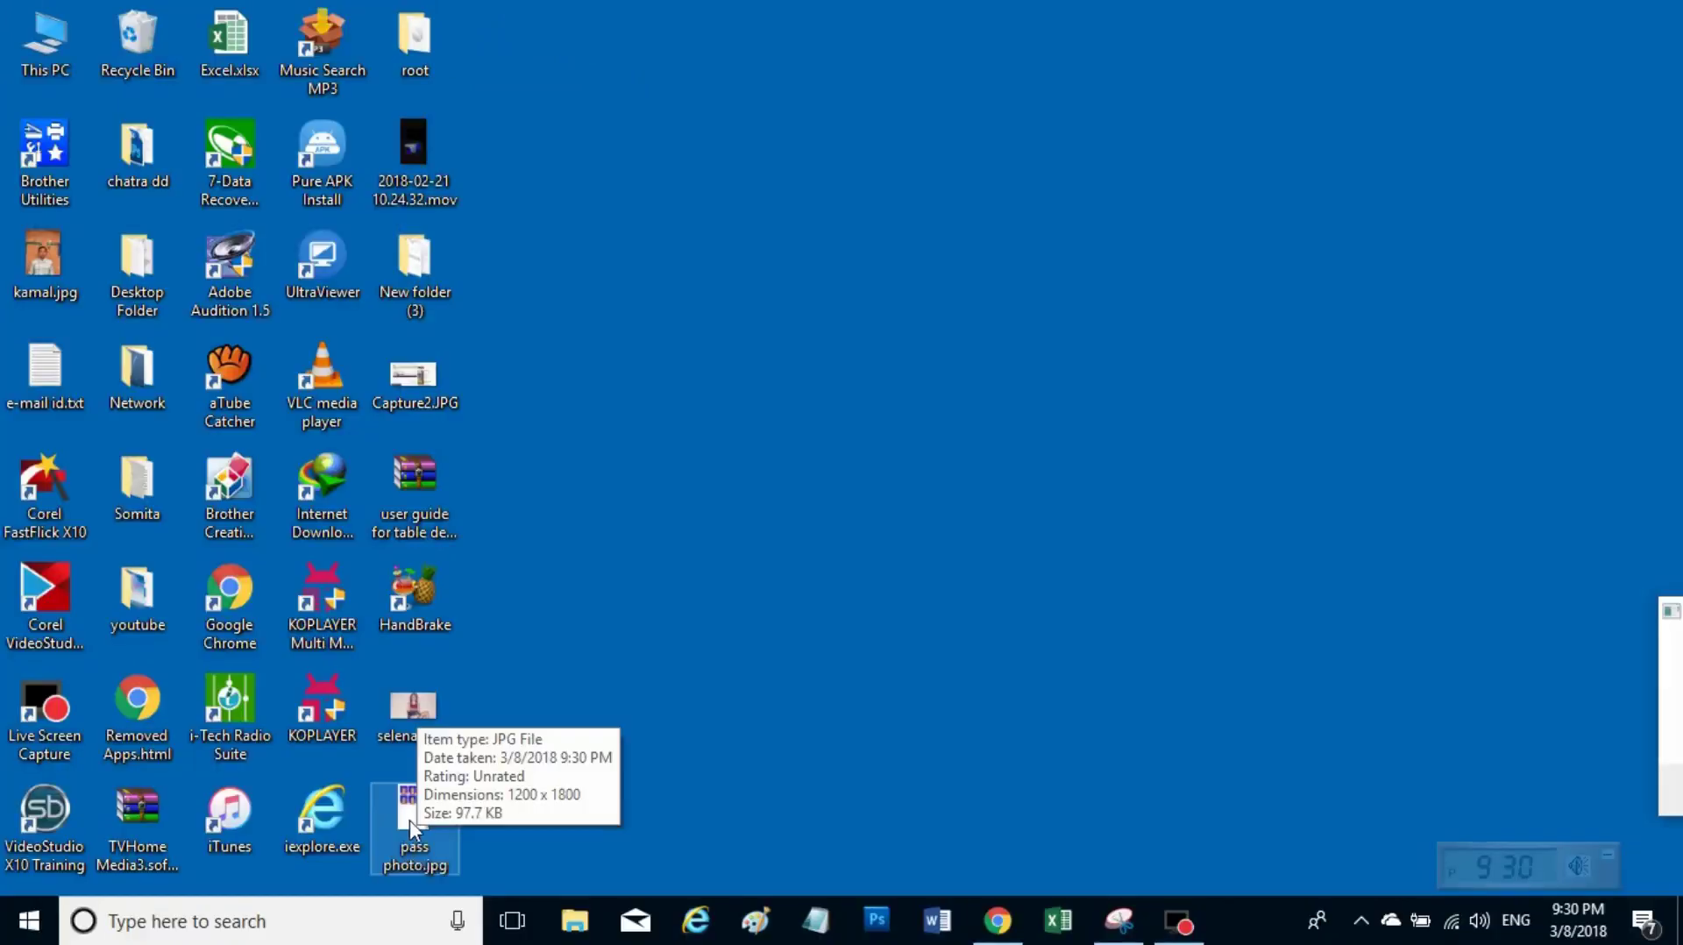
Open pass photo.jpg from its desktop context menu in the Photos viewer.
{"action": "right_click", "coordinate": [408, 819]}
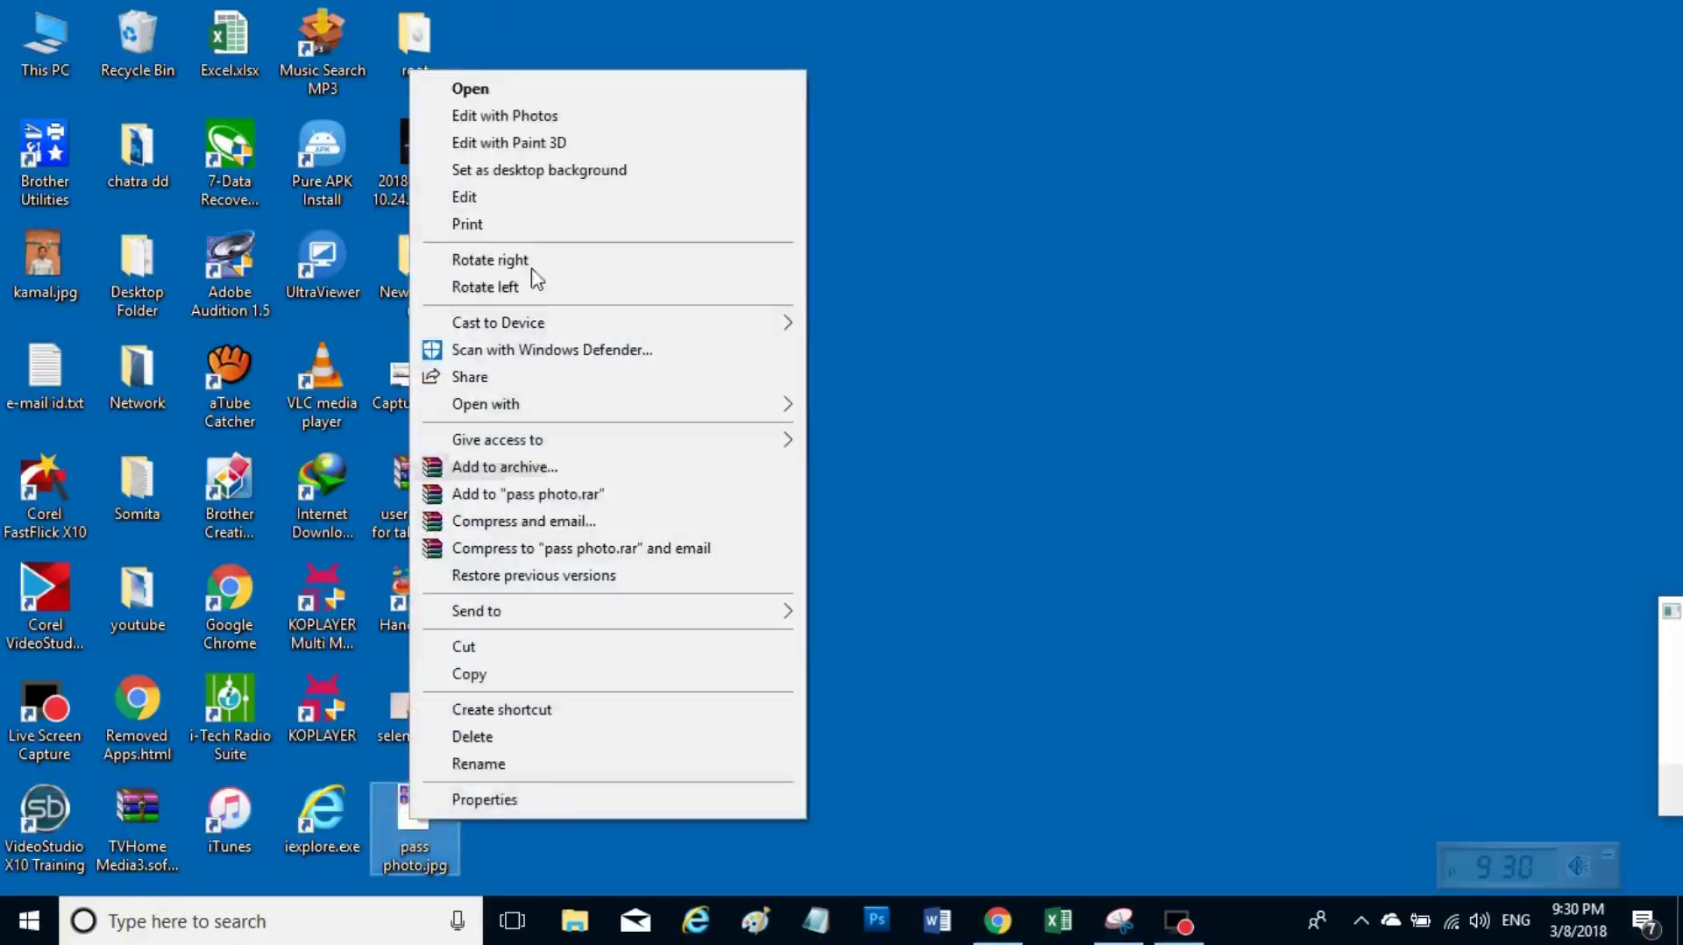
{"action": "left_click", "coordinate": [540, 88]}
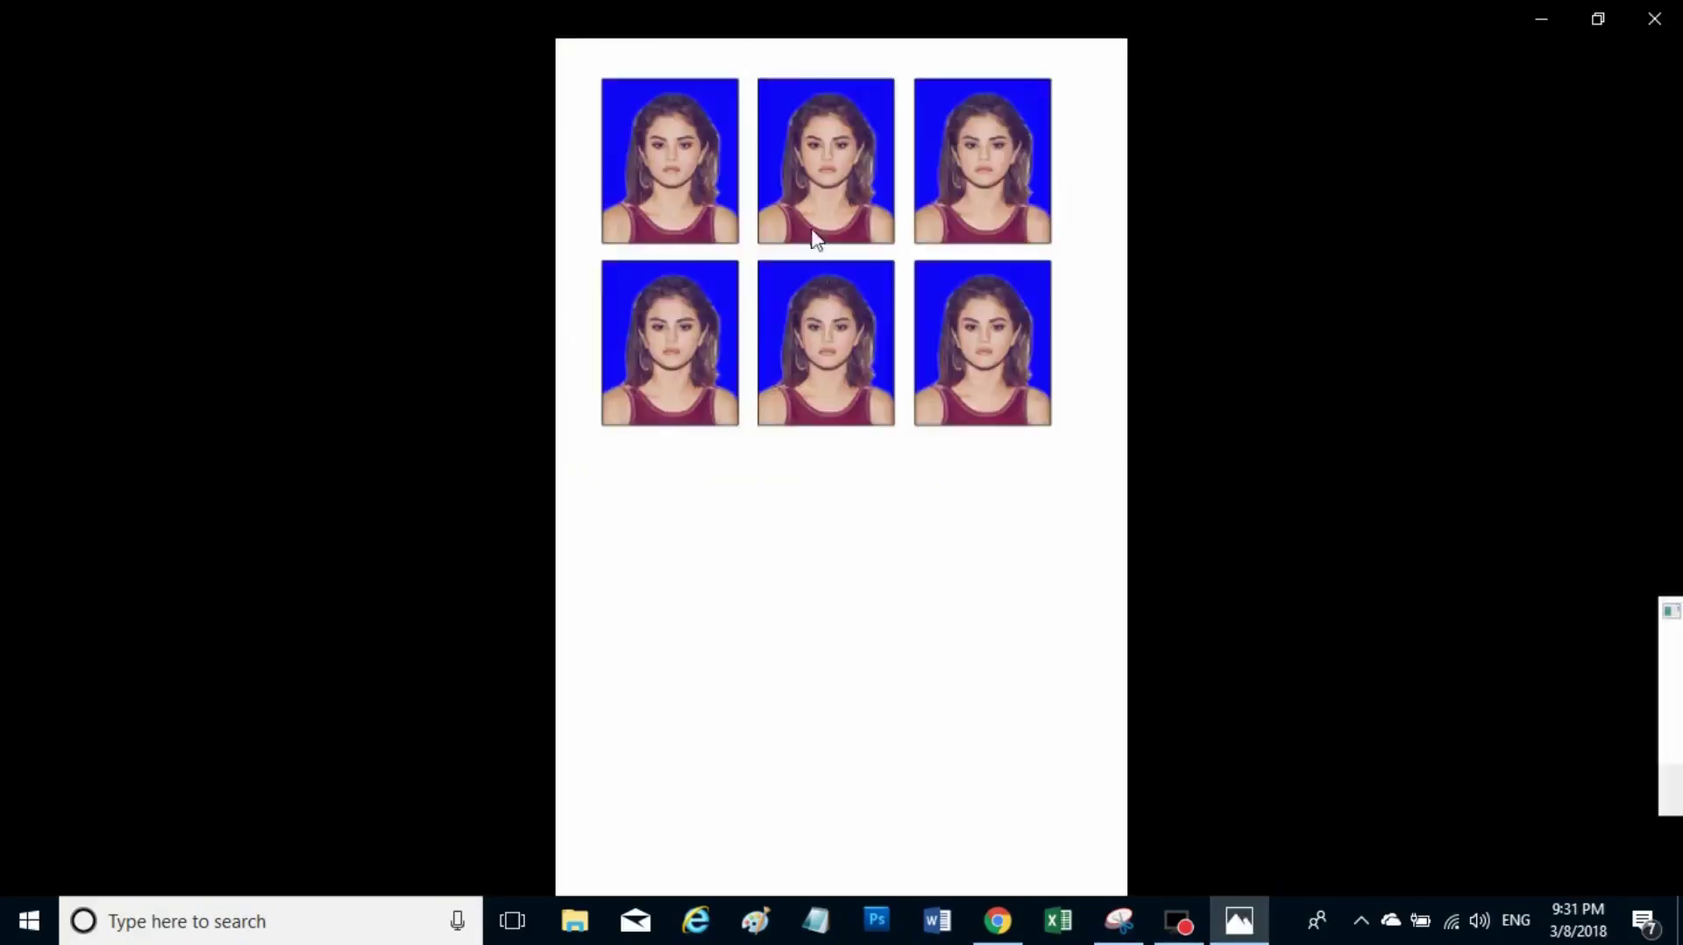
Zoom in on the six-photo sheet, zoom back out, and close the Photos viewer.
{"action": "double_click", "coordinate": [830, 179]}
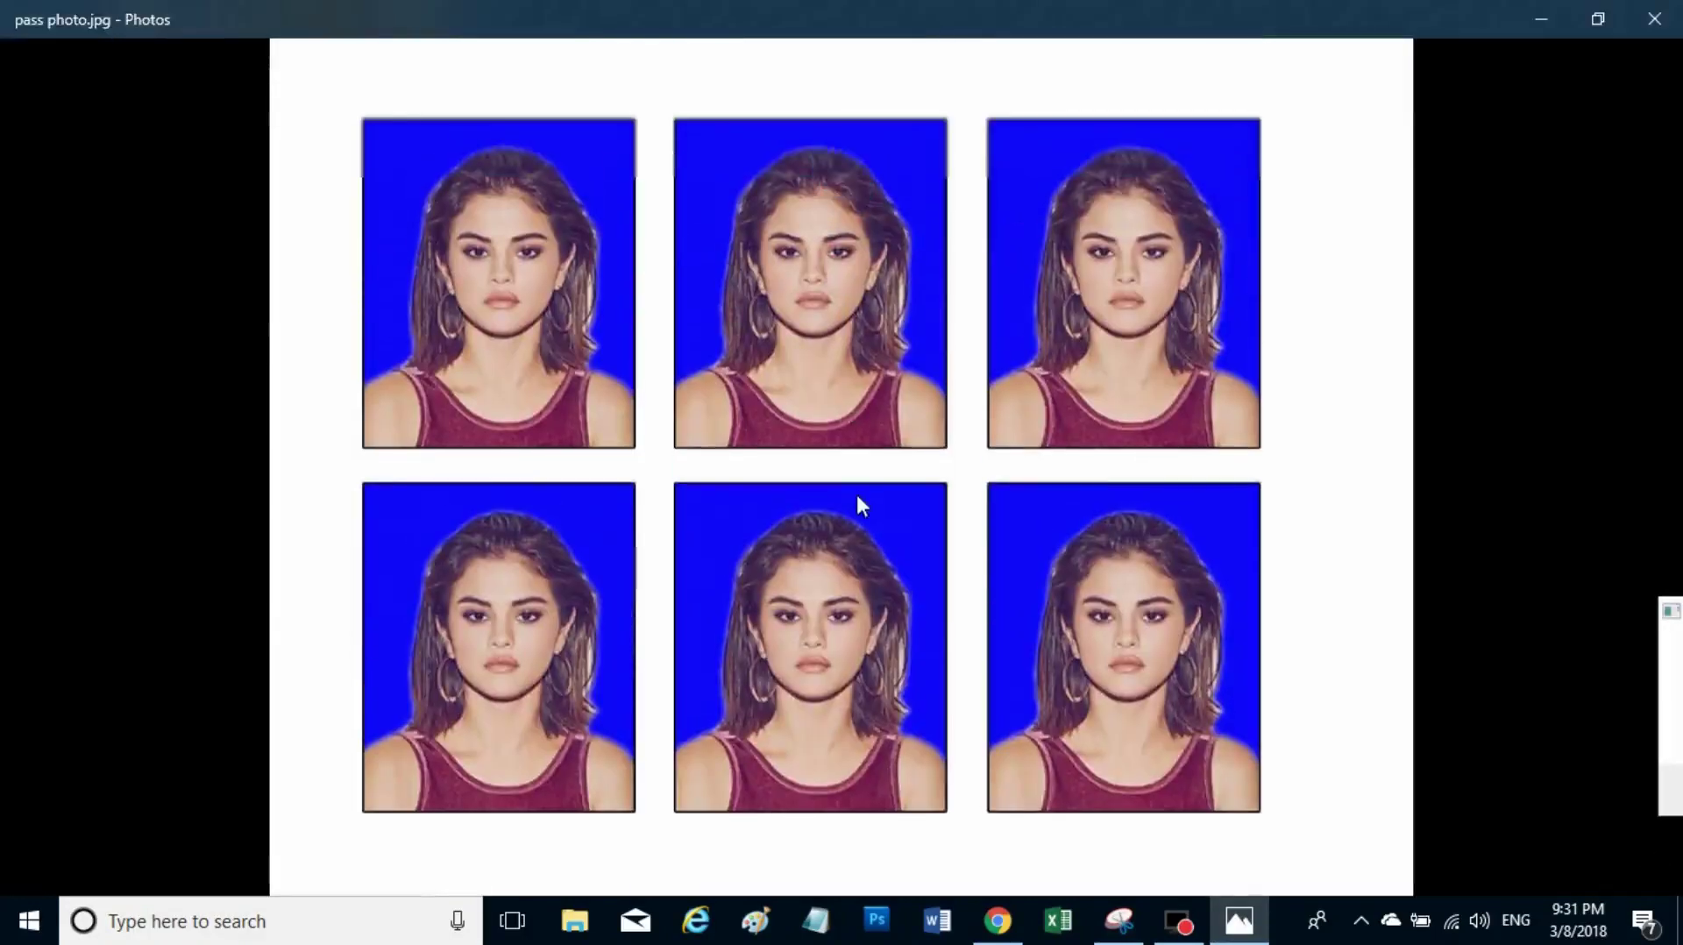
{"action": "scroll", "coordinate": [856, 491], "scroll_direction": "down", "scroll_amount": 3}
{"action": "left_click", "coordinate": [1677, 32]}
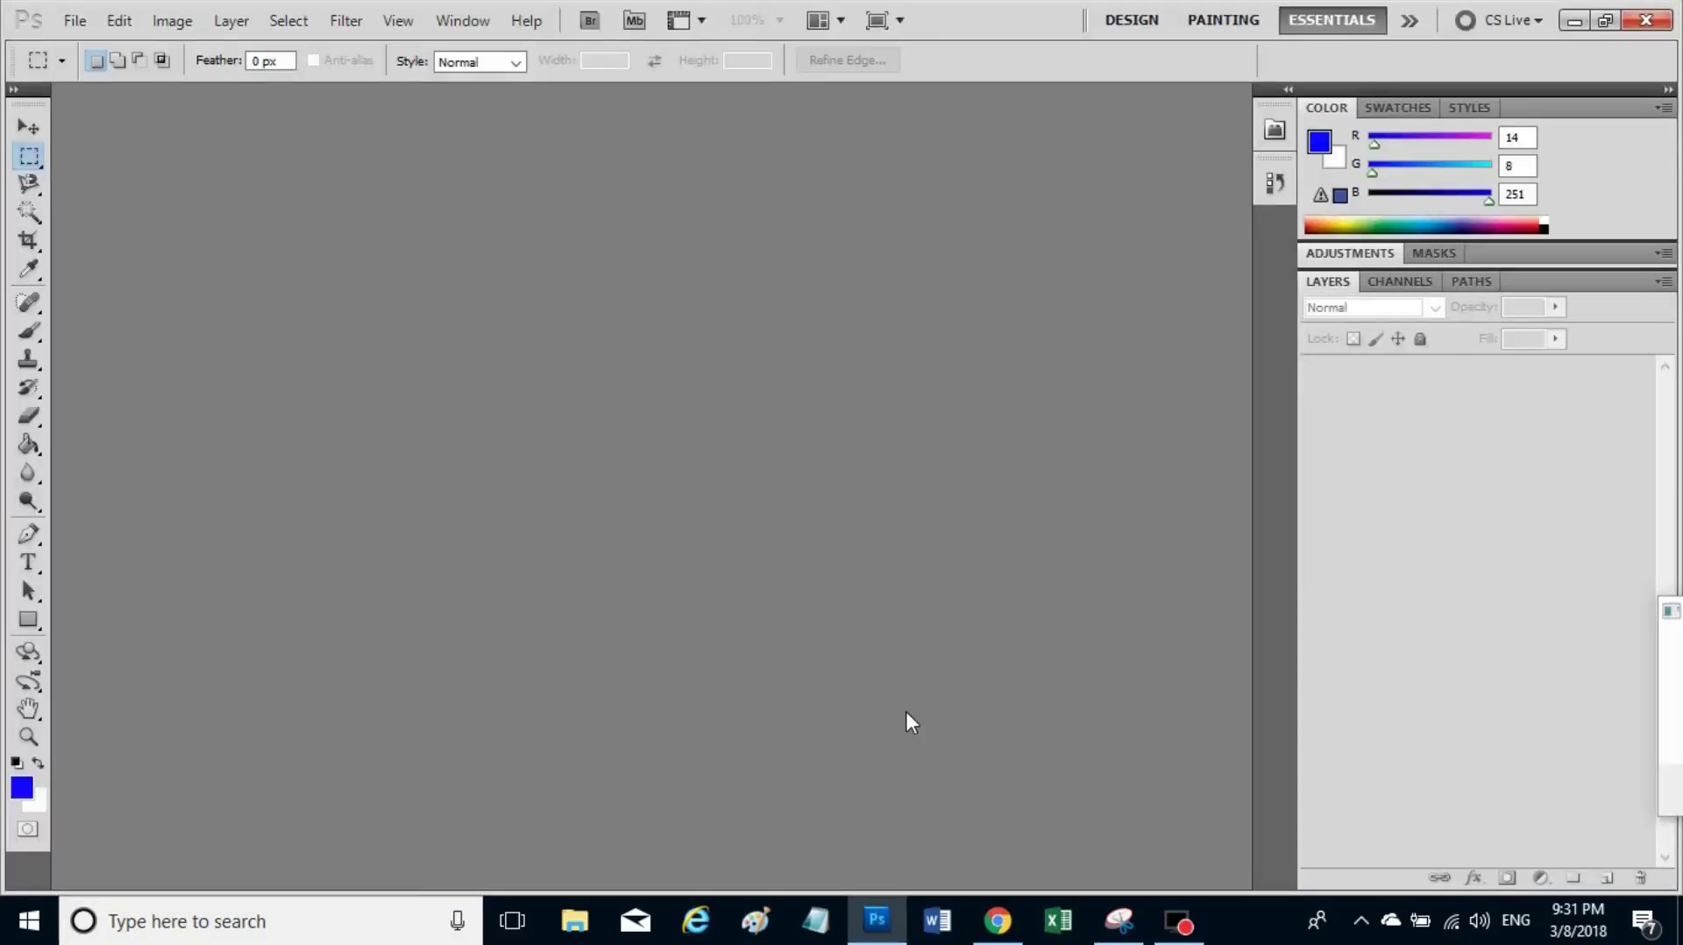
Minimize Photoshop and drag pass photo.jpg from the desktop into Photoshop to open it.
{"action": "left_click", "coordinate": [1575, 21]}
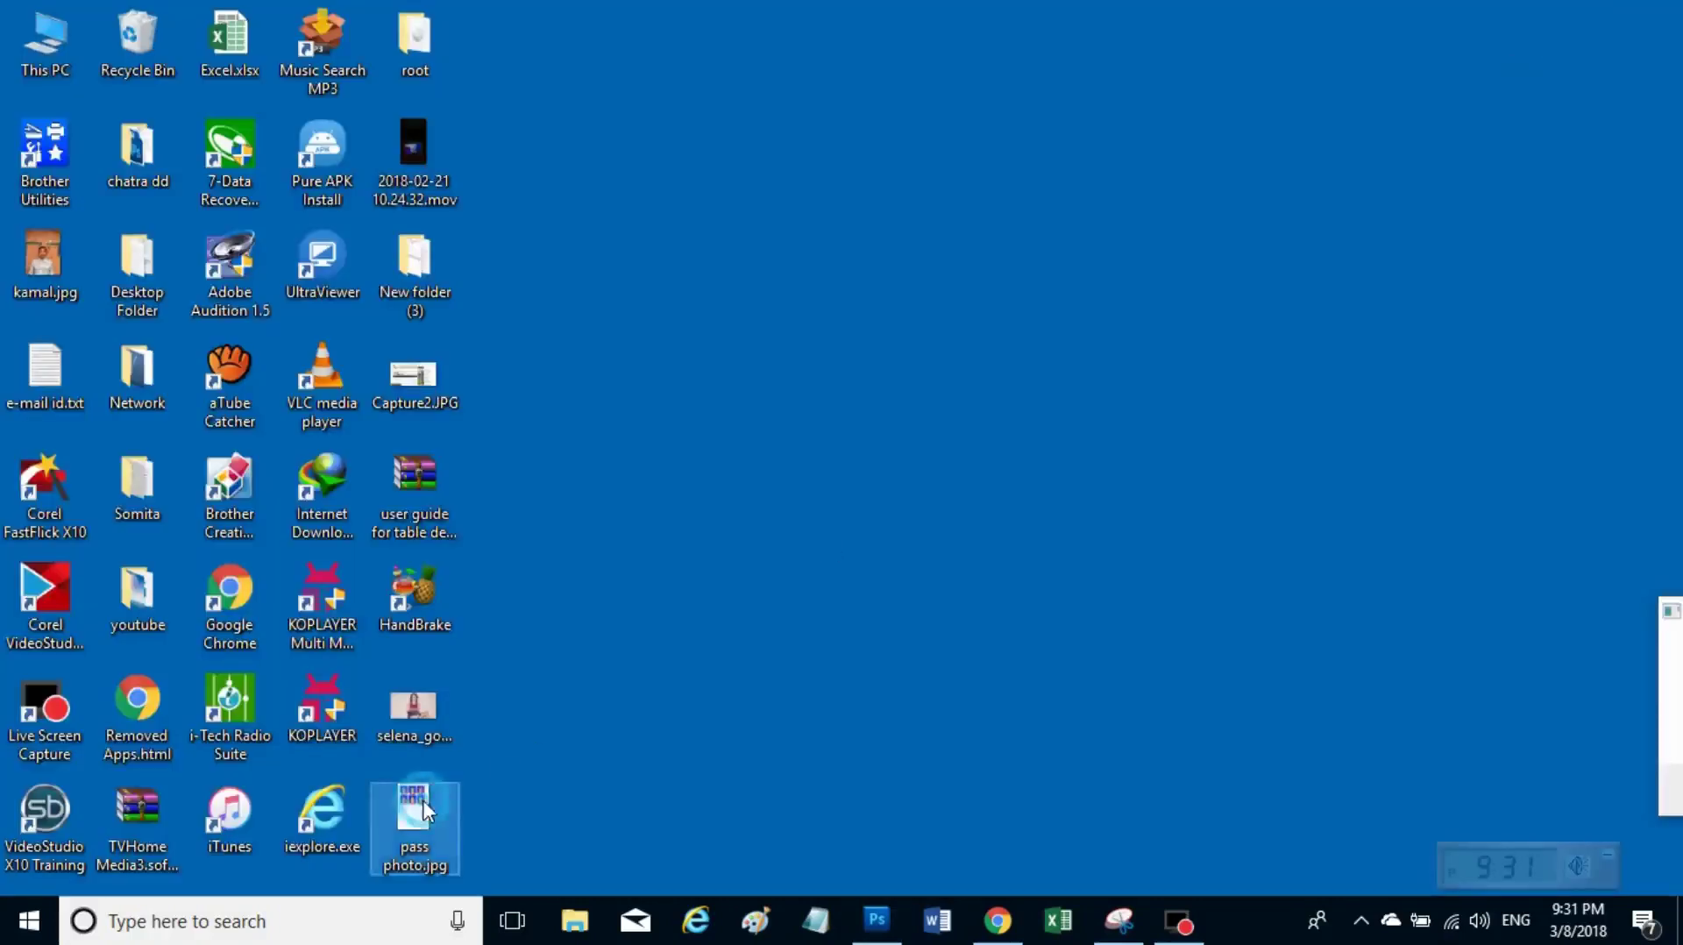
{"action": "mouse_move", "coordinate": [414, 811]}
{"action": "left_mouse_down"}
{"action": "mouse_move", "coordinate": [883, 925]}
{"action": "mouse_move", "coordinate": [750, 442]}
{"action": "left_mouse_up"}
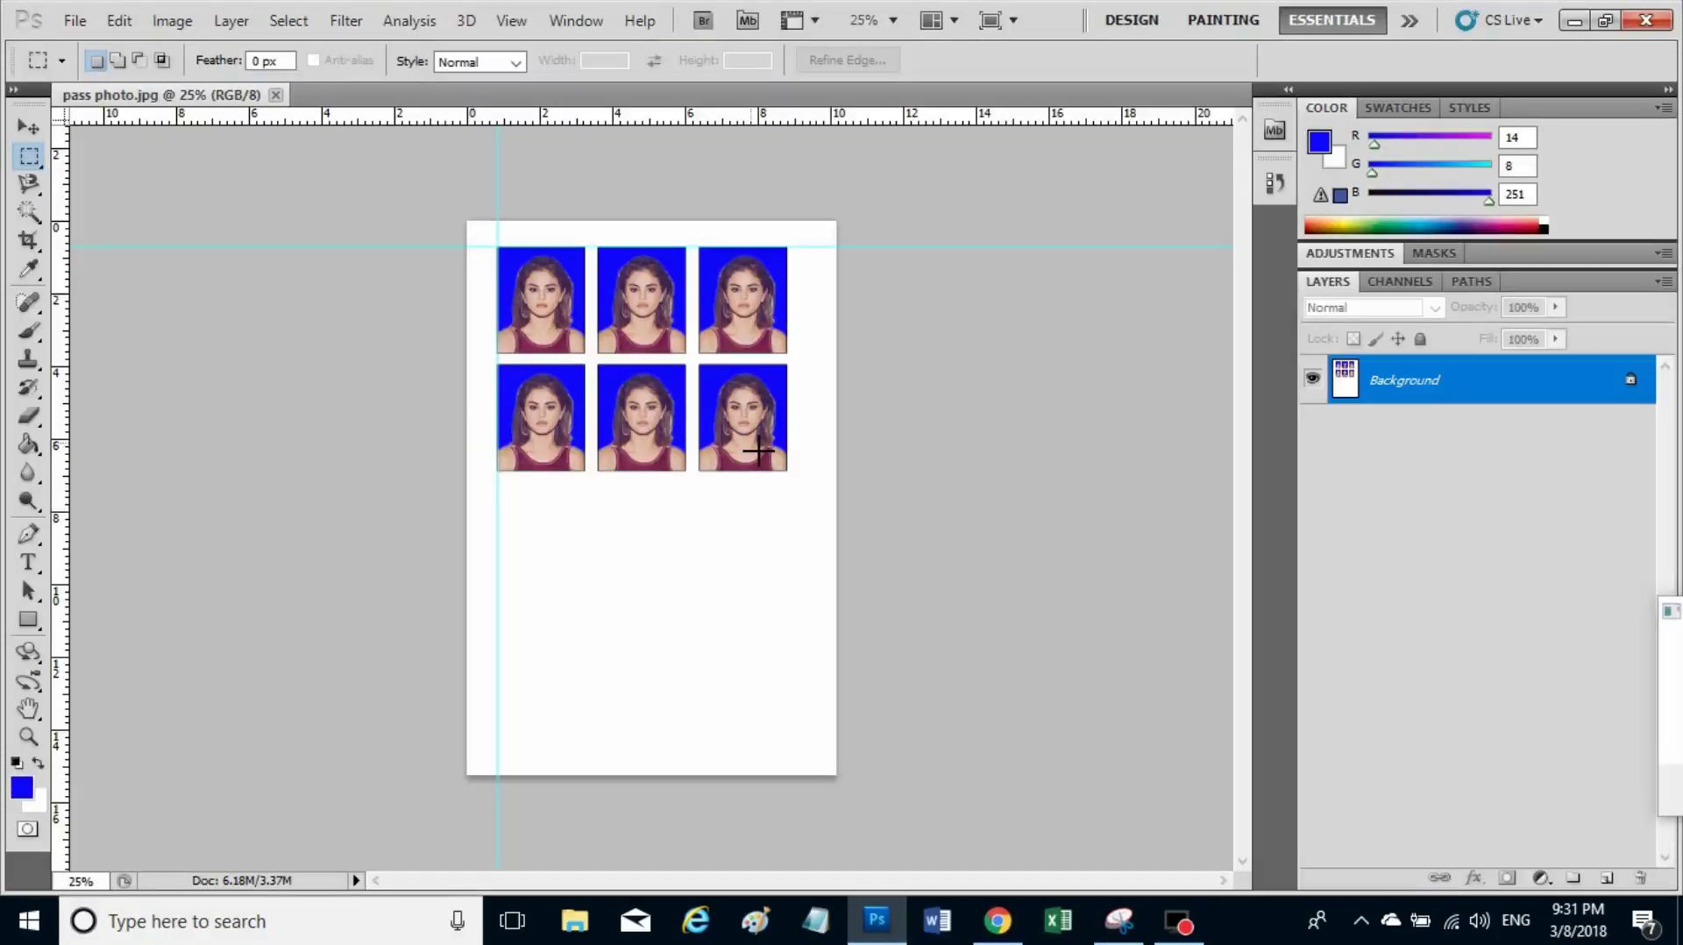
Review the print settings for pass photo.jpg on the Brother DCP-J152W, then quit Photoshop.
{"action": "left_click", "coordinate": [74, 20]}
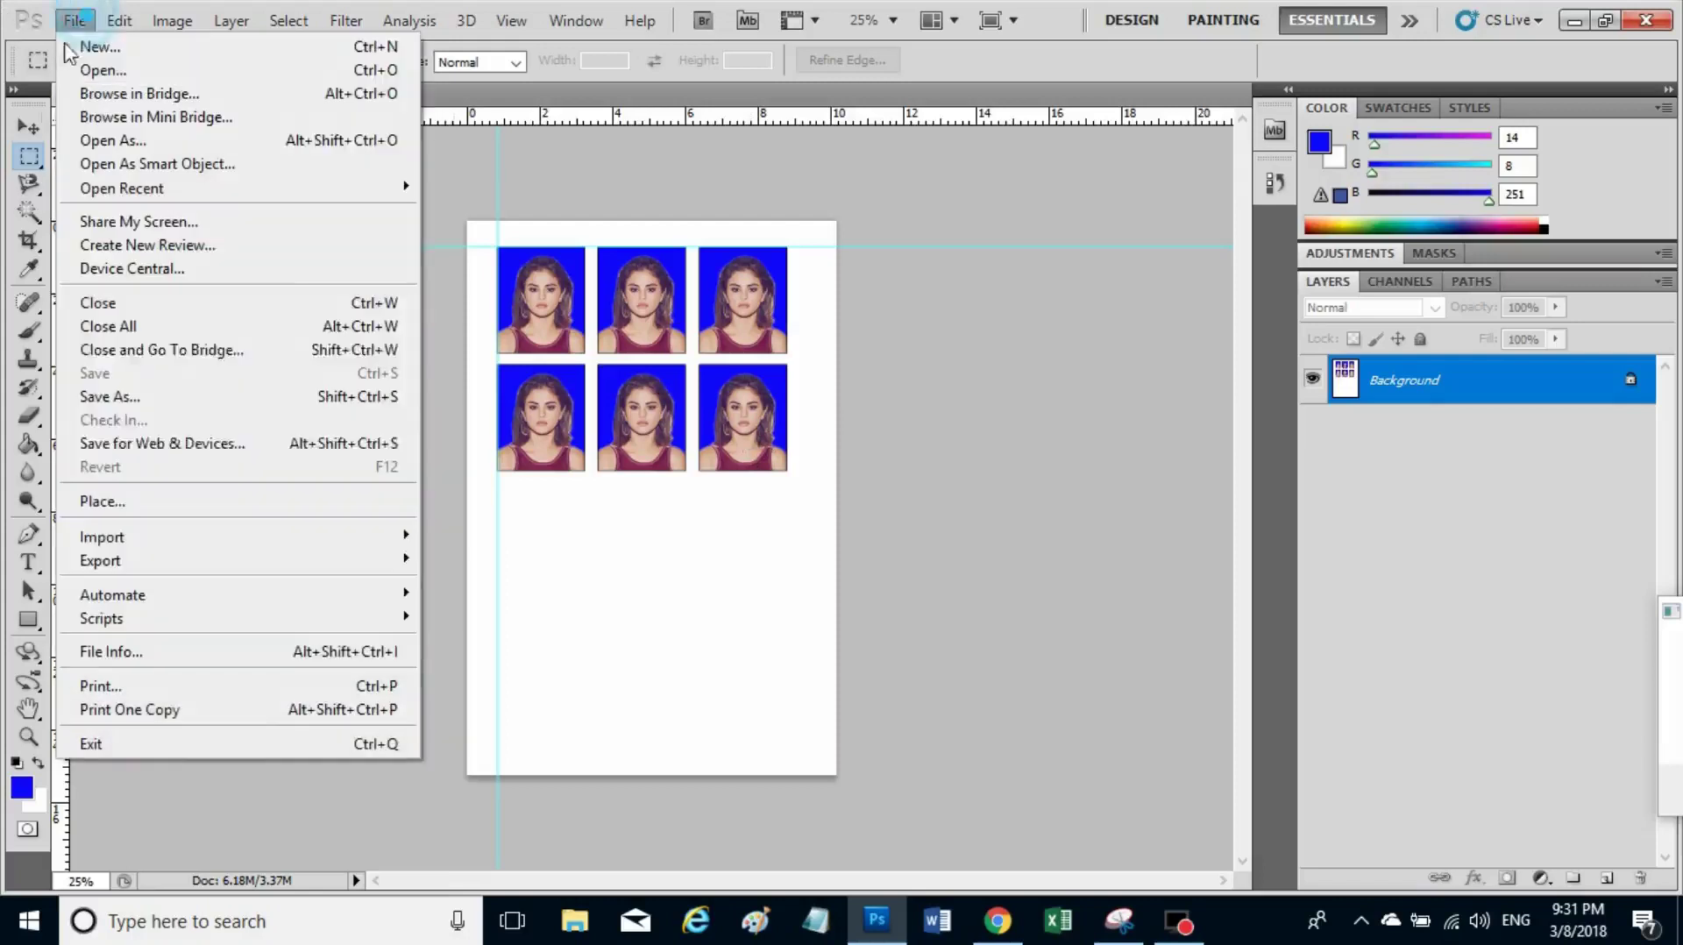
{"action": "left_click", "coordinate": [130, 687]}
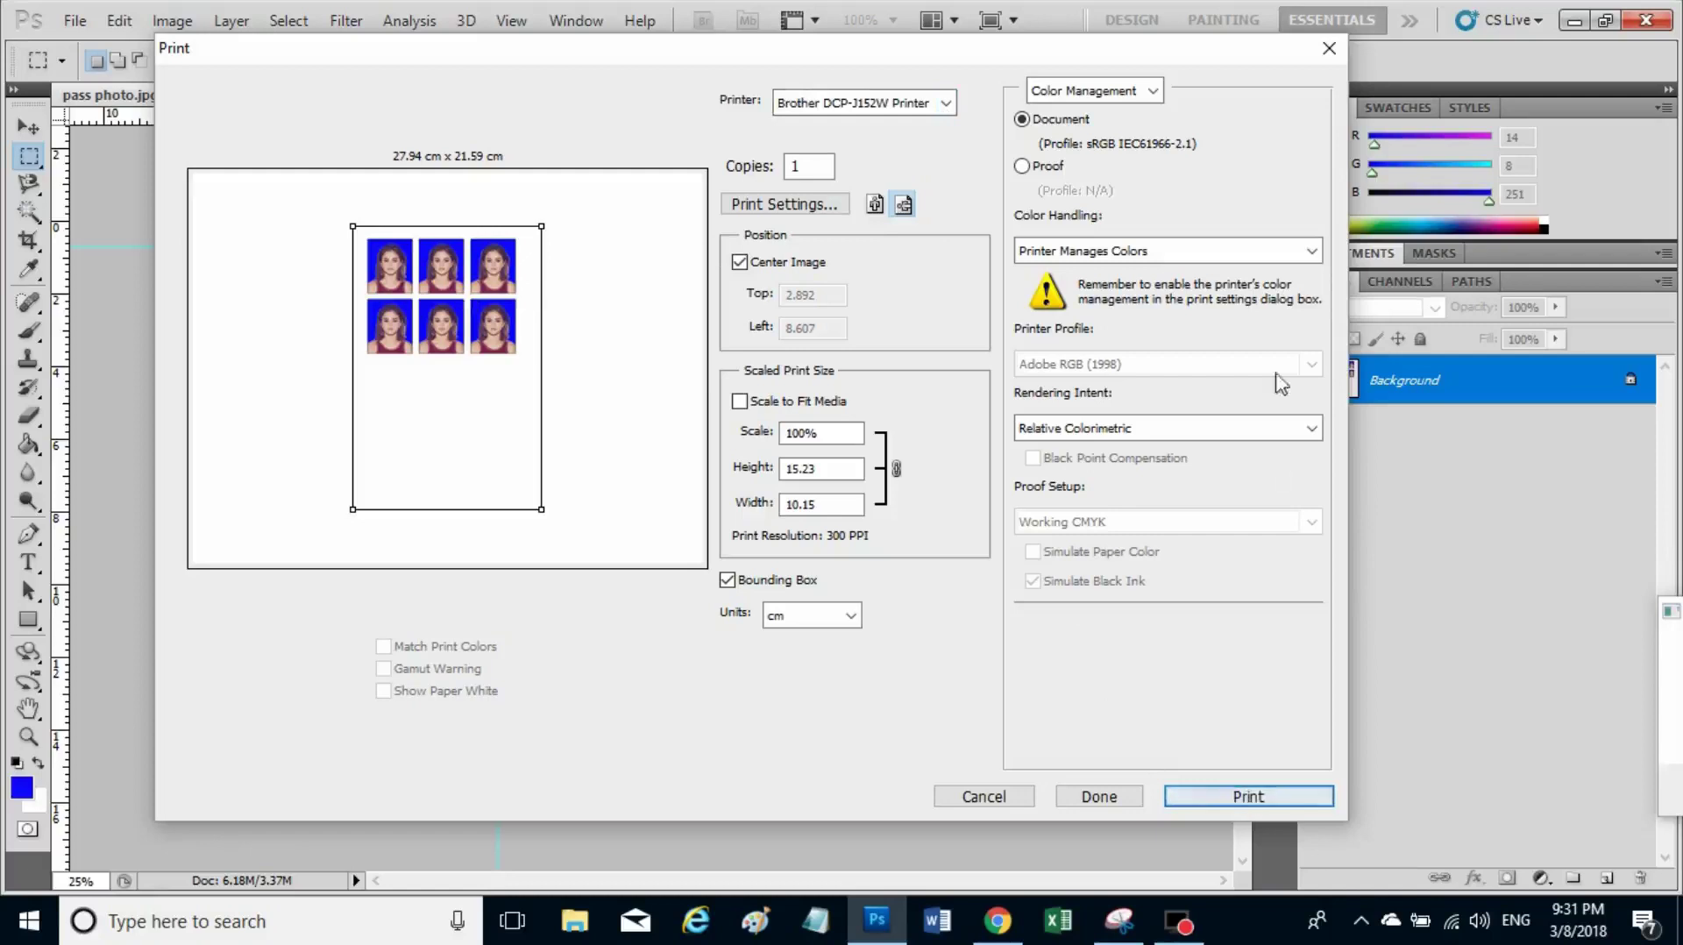
{"action": "left_click", "coordinate": [1329, 48]}
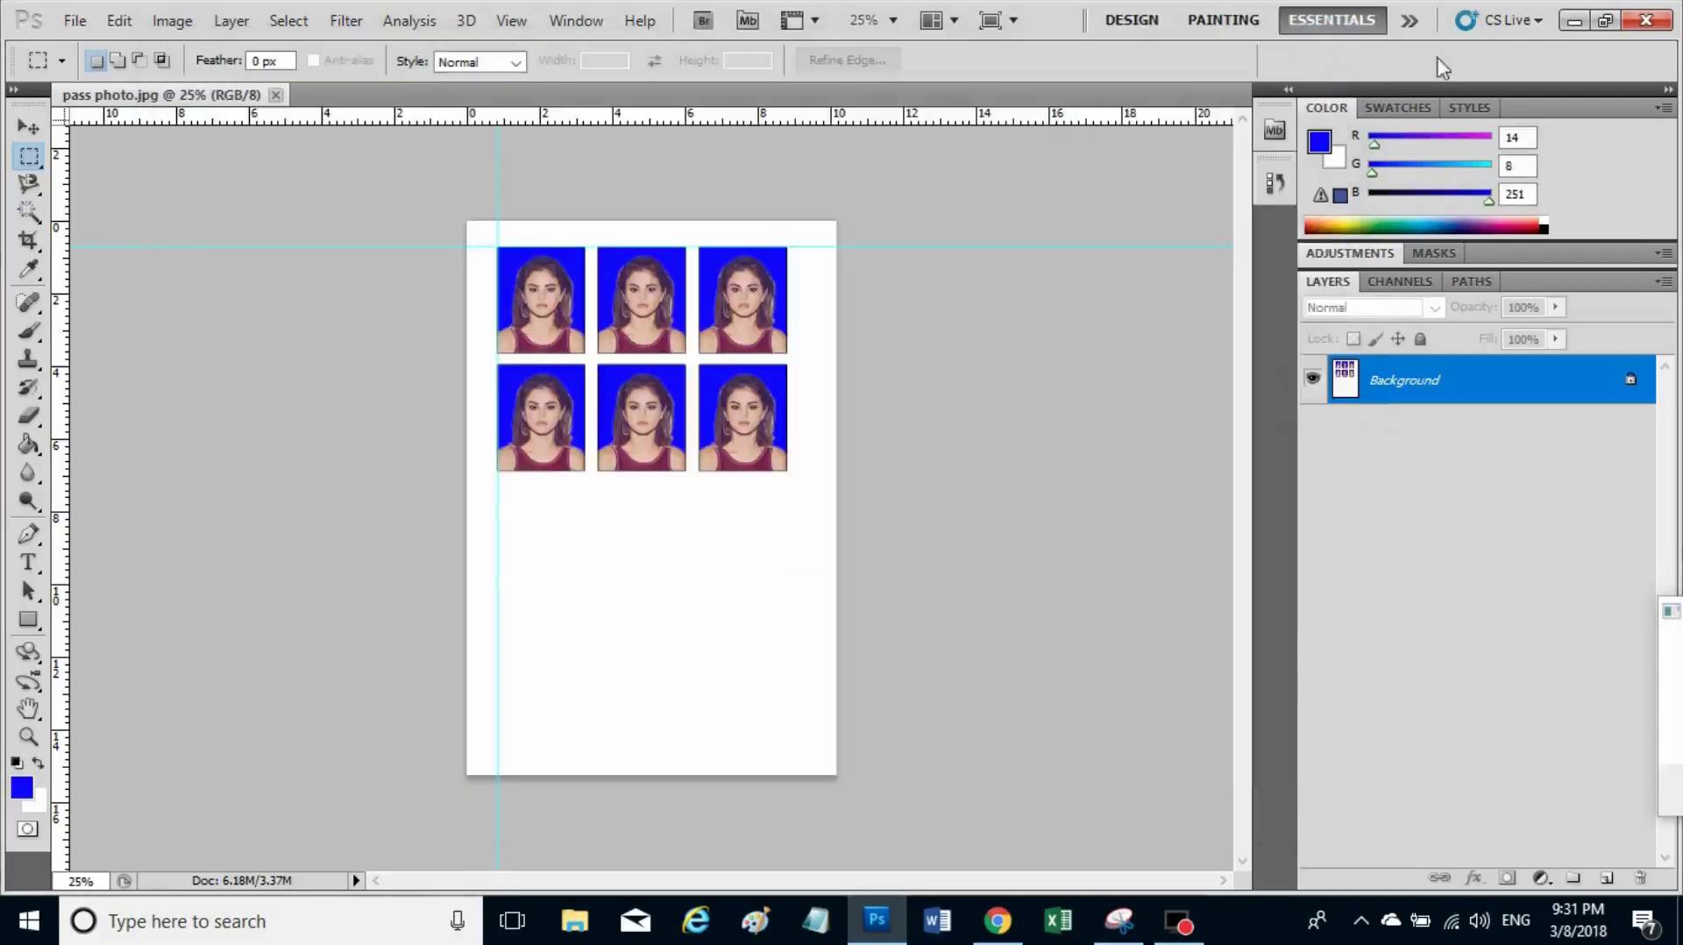
{"action": "left_click", "coordinate": [1652, 22]}
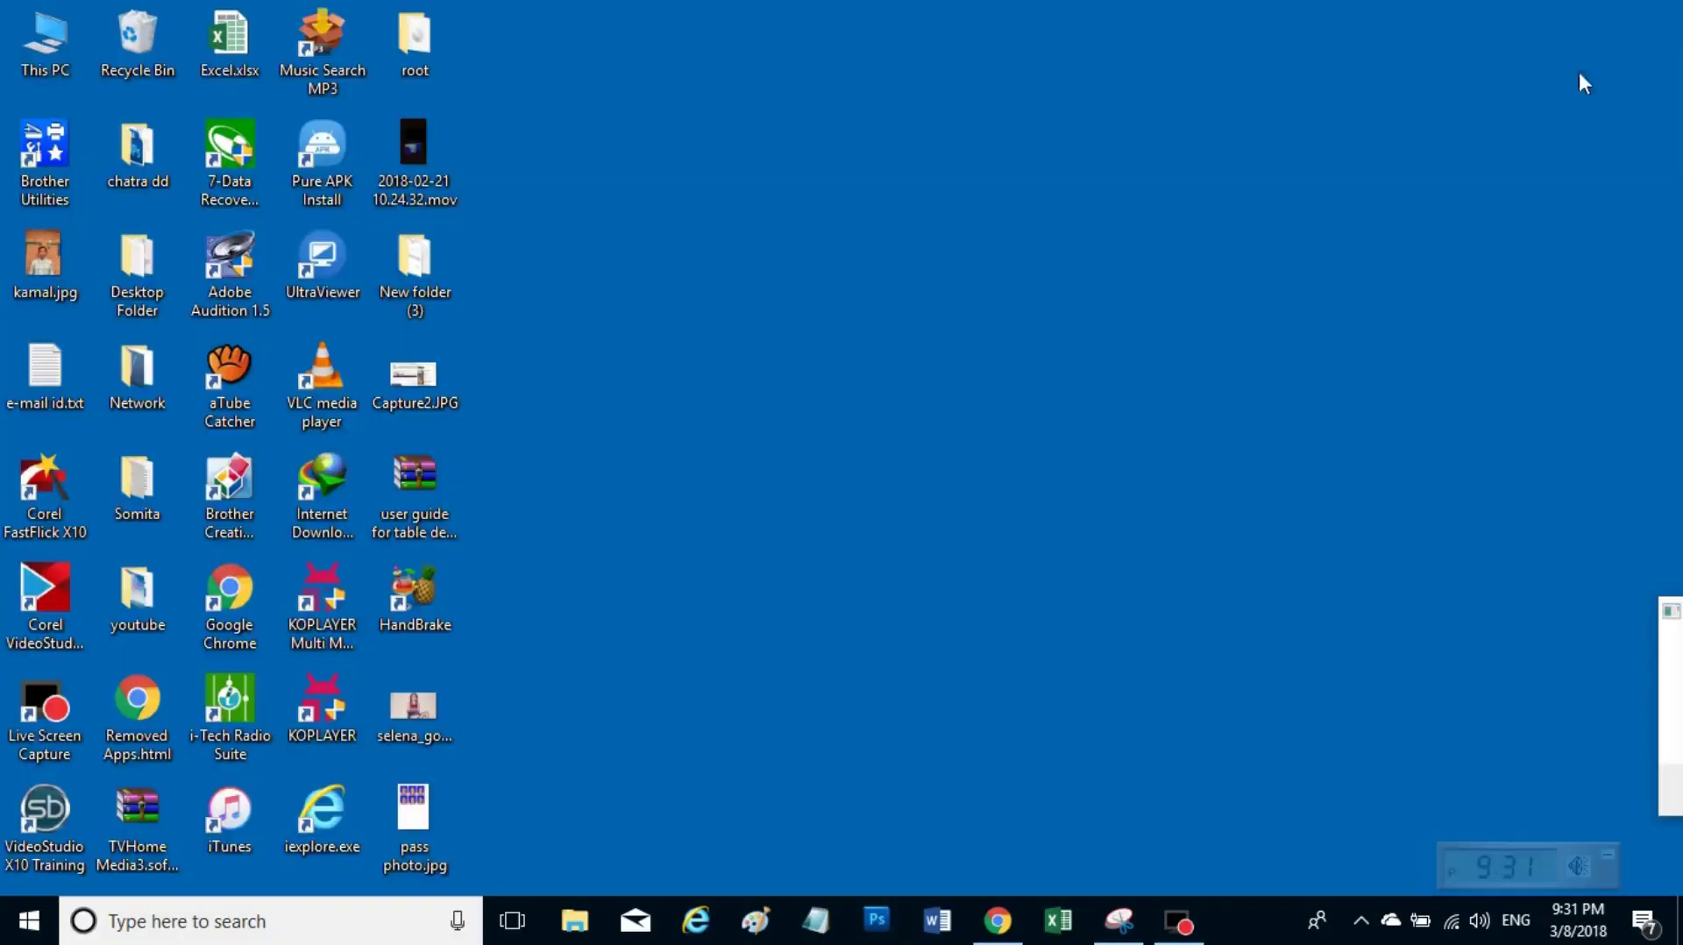